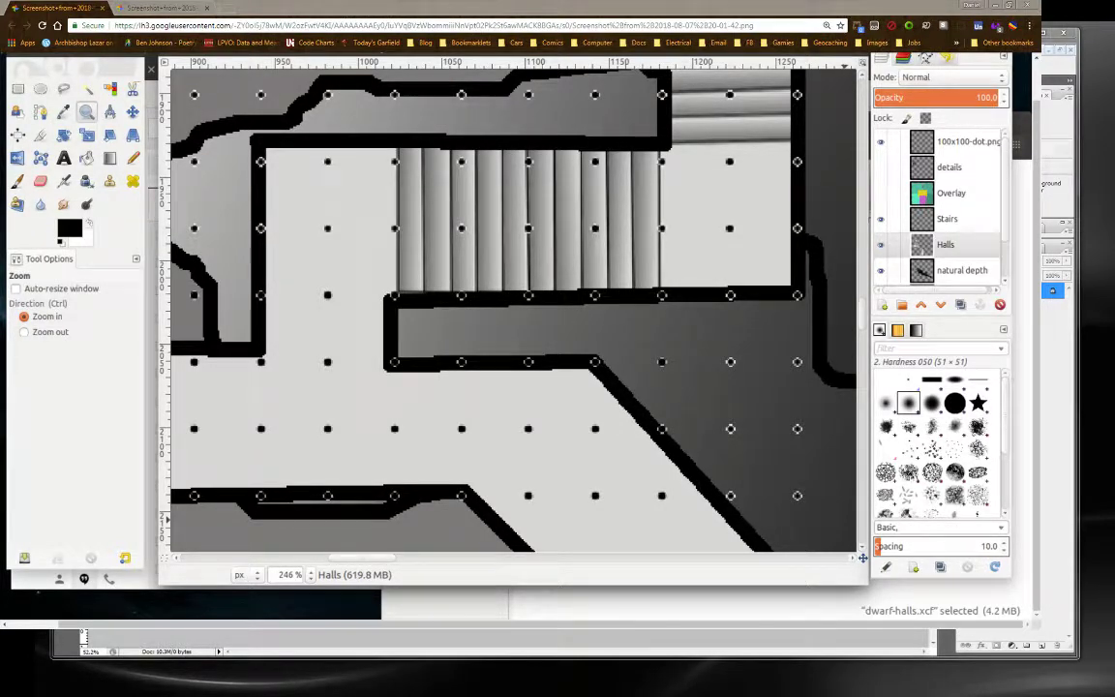
Switch from the GIMP map screenshot to the blank Untitled-1 document in Photoshop.
key(alt+Tab)
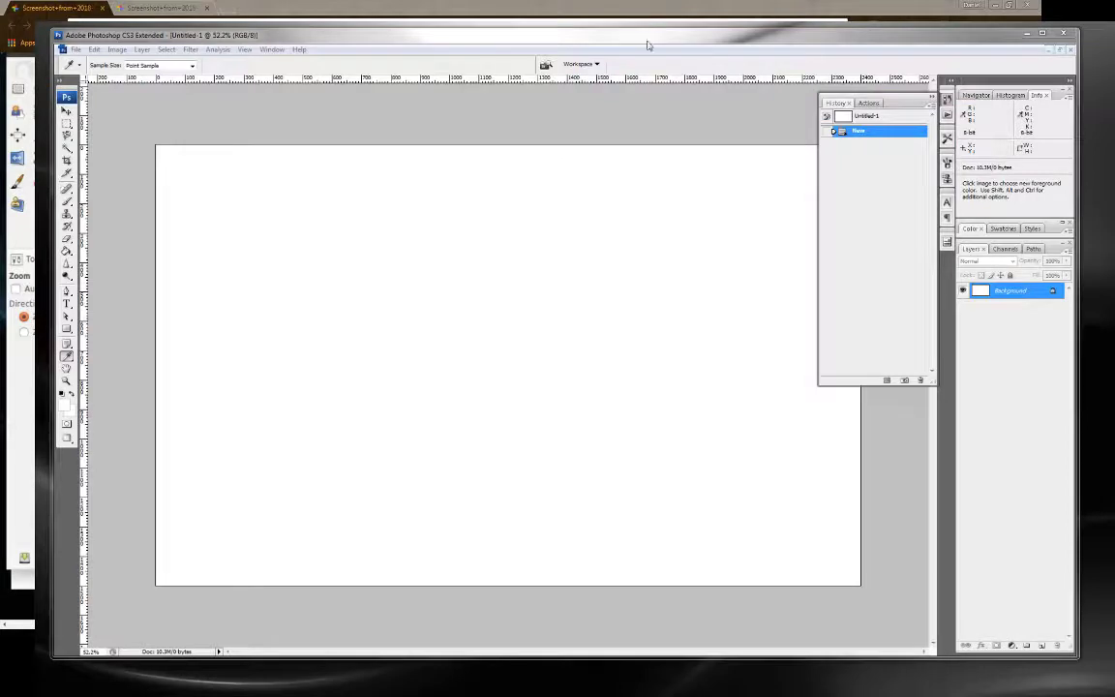
Close the History panel and set the Pen tool to draw Paths instead of shapes.
click(837, 95)
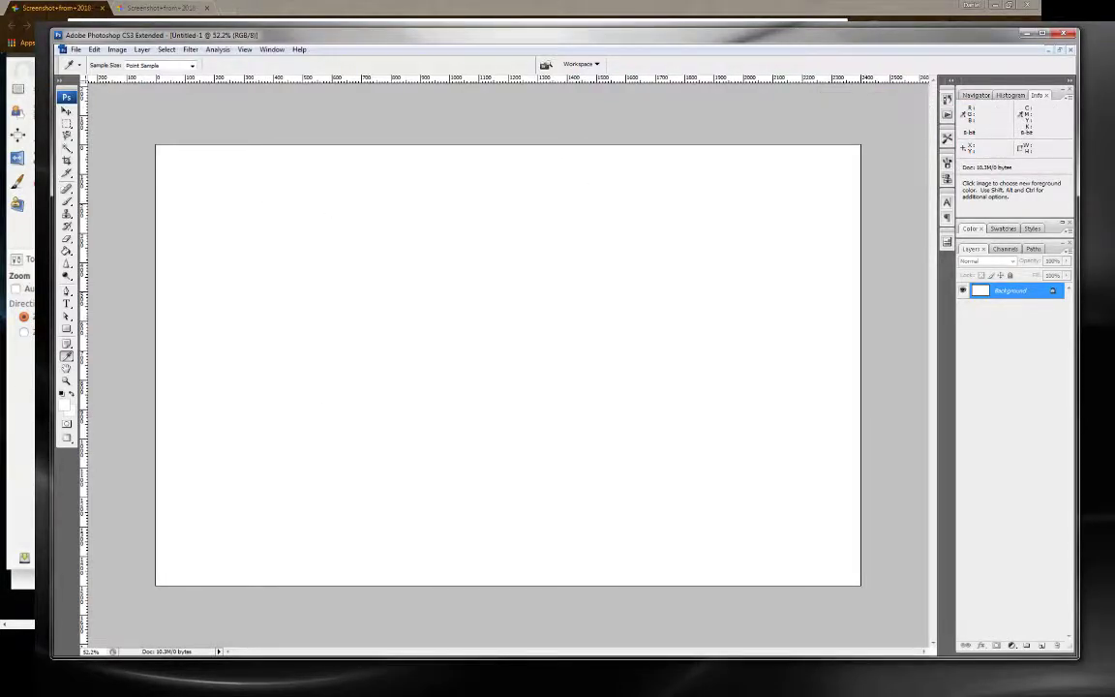
click(67, 329)
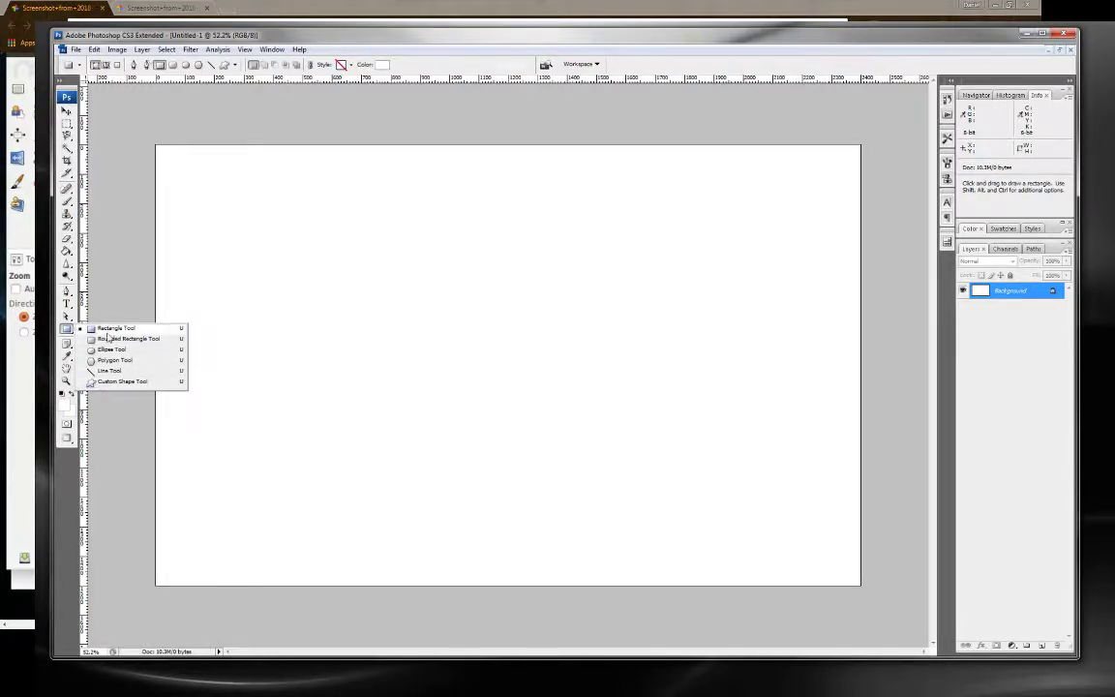
drag(67, 293, 99, 293)
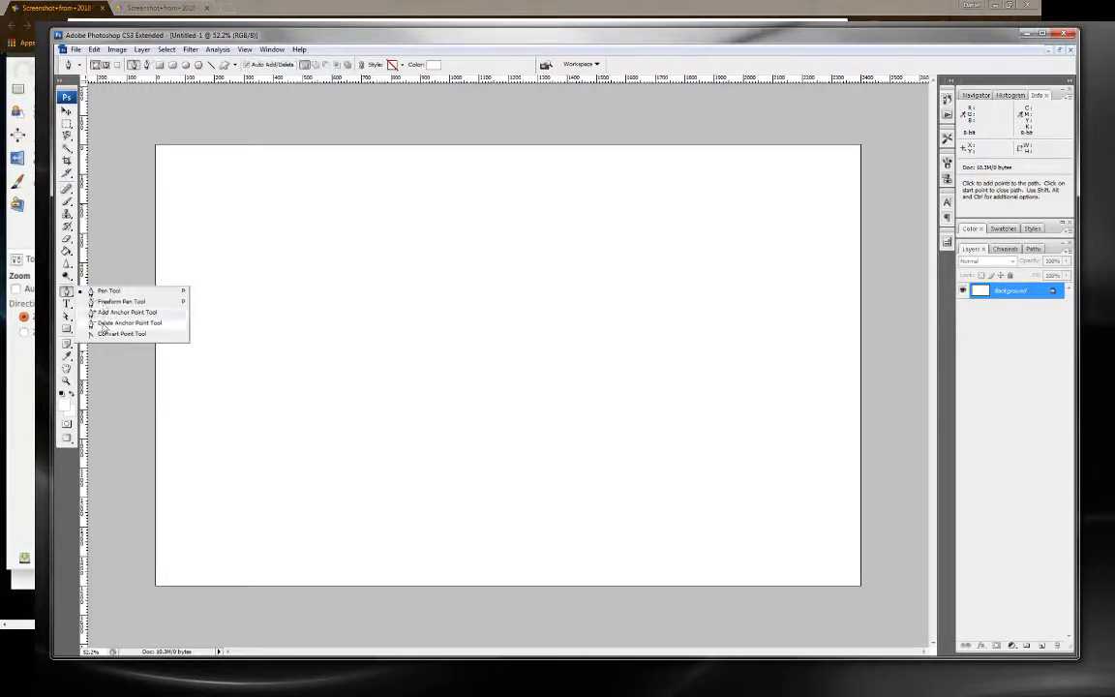
click(107, 65)
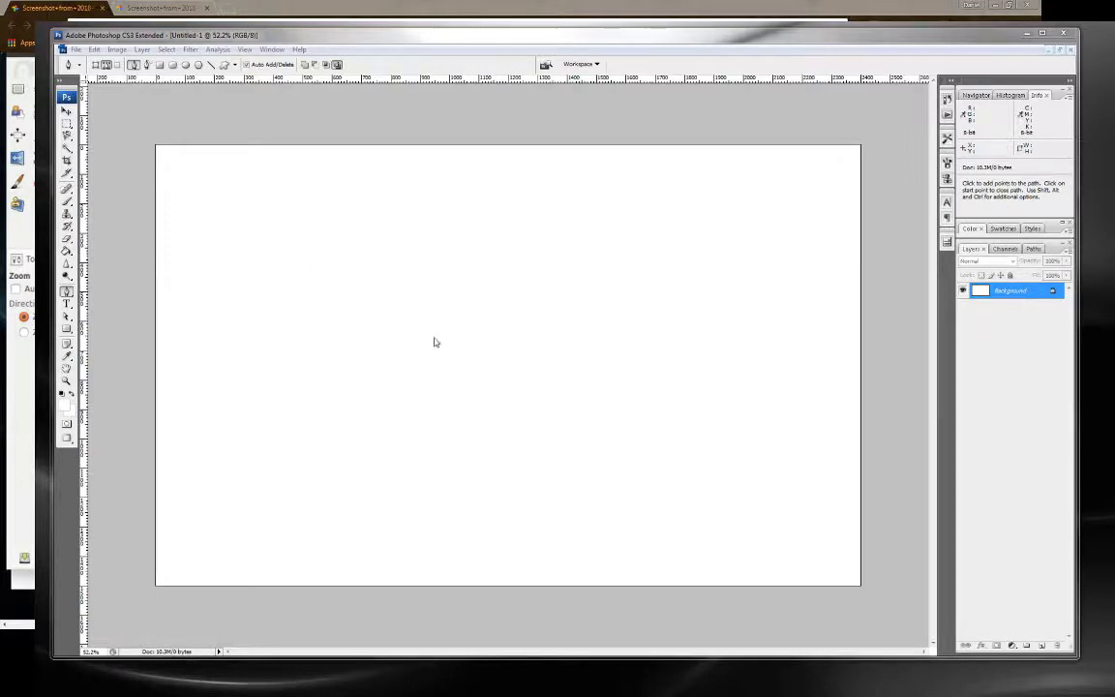
click(50, 267)
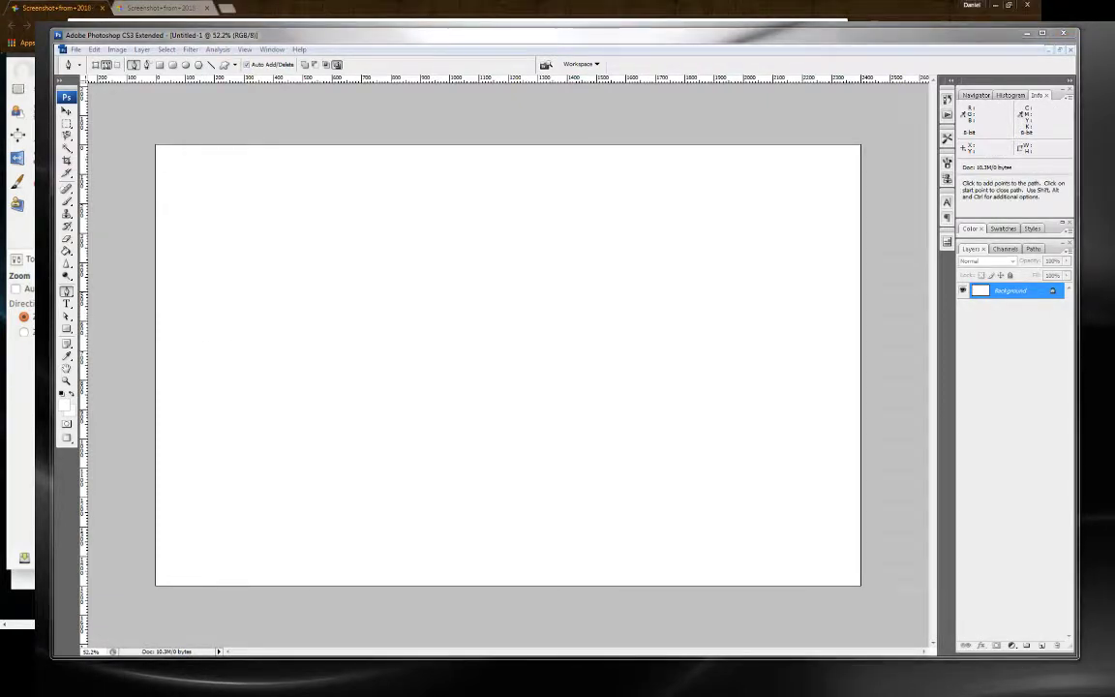
Place the corridor path's corners from the left side up across the top and down the right.
click(198, 343)
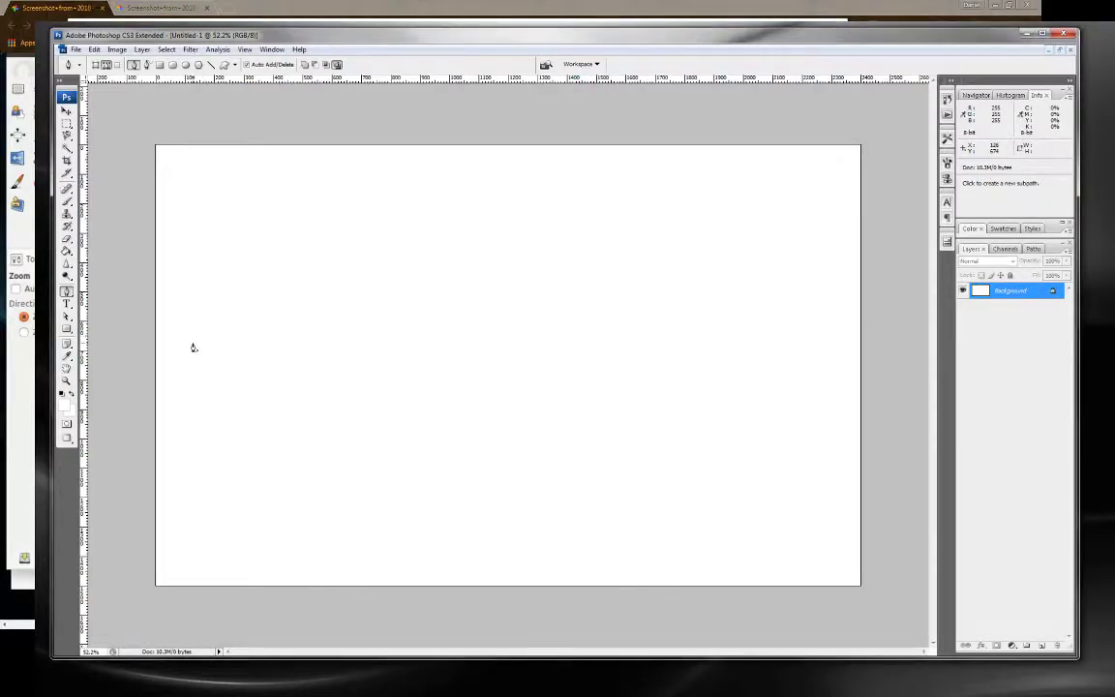
click(193, 342)
click(291, 342)
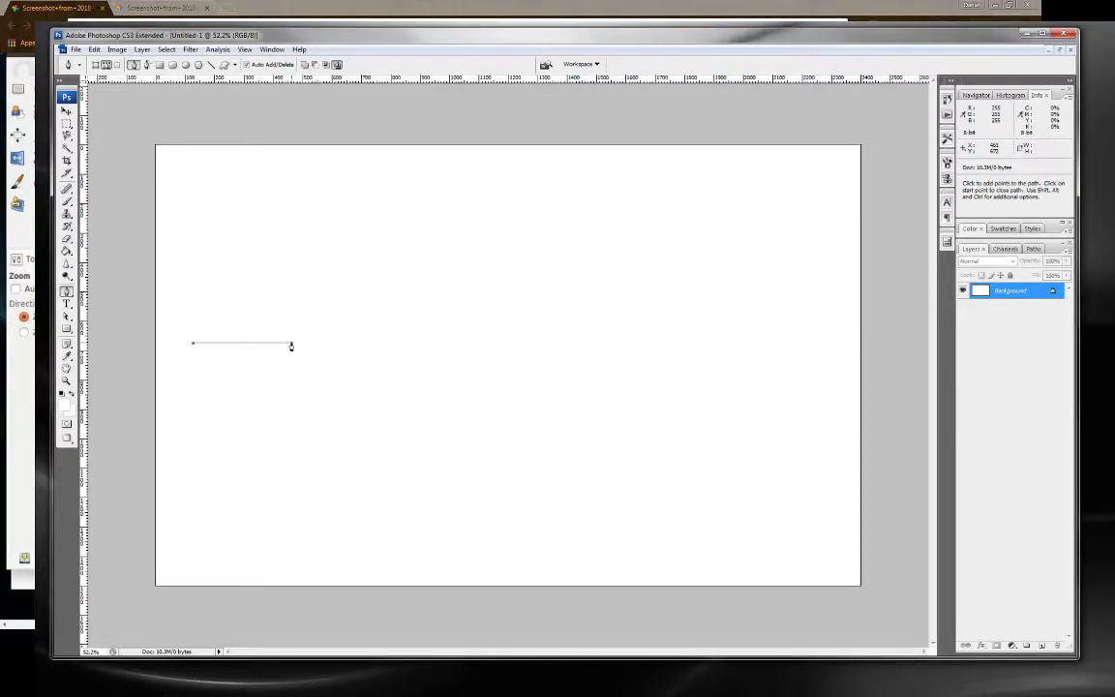
click(297, 196)
click(582, 189)
click(582, 147)
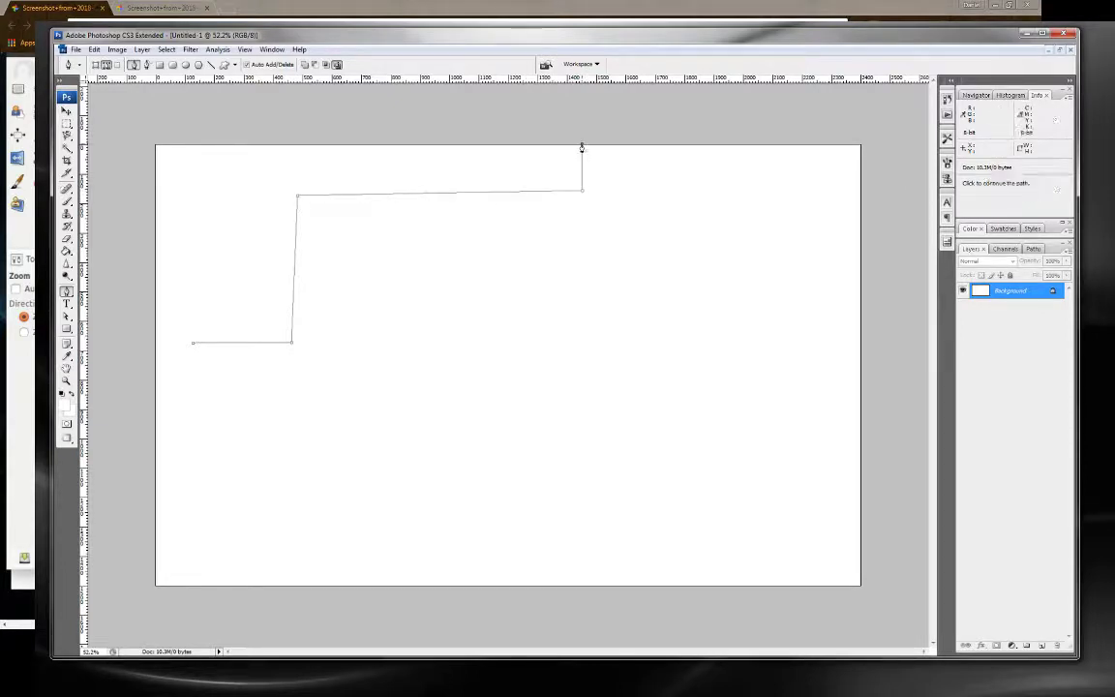
click(686, 144)
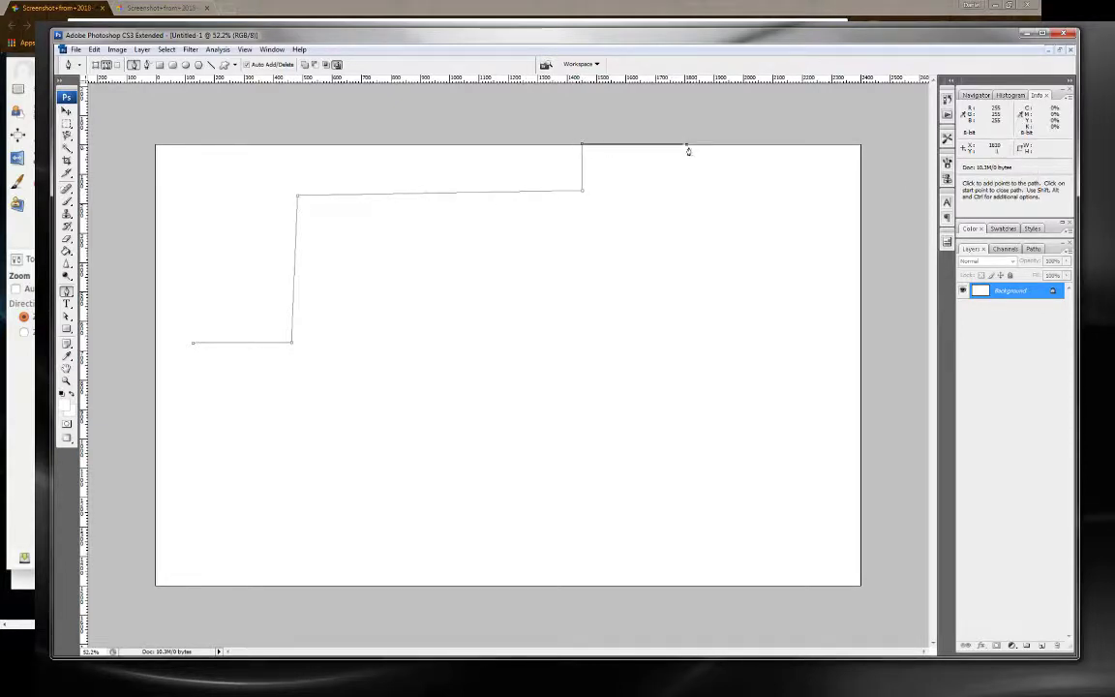
click(689, 287)
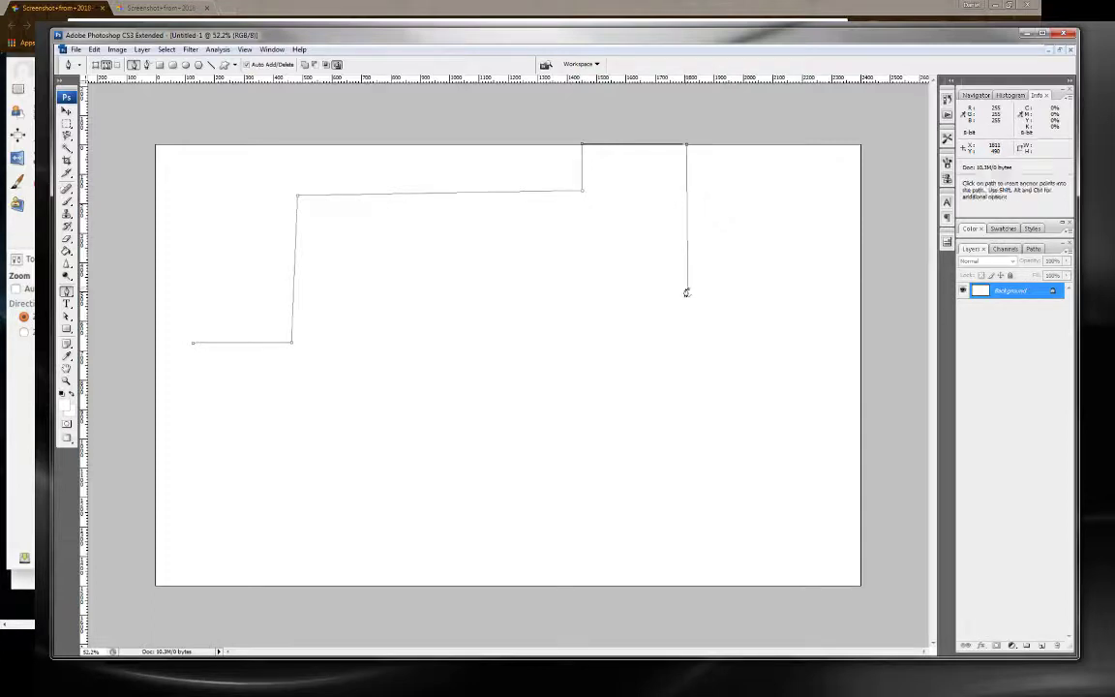
Add the inner corners, diagonal lower-right arm and bottom edge, closing the path at its start.
click(378, 279)
click(381, 338)
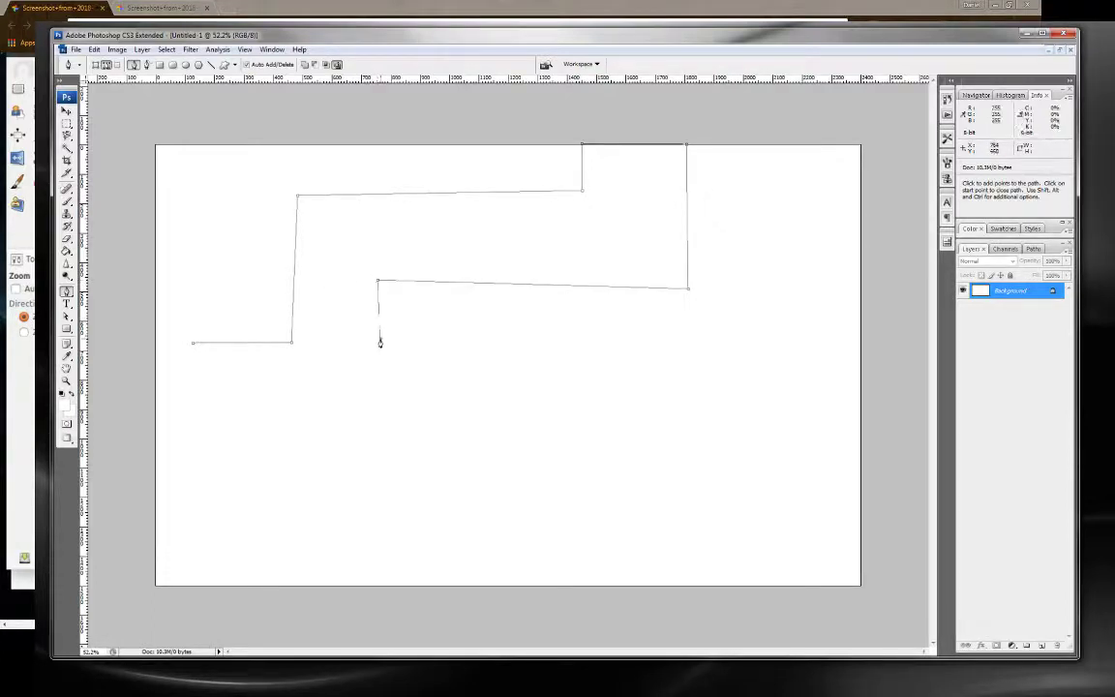
click(672, 349)
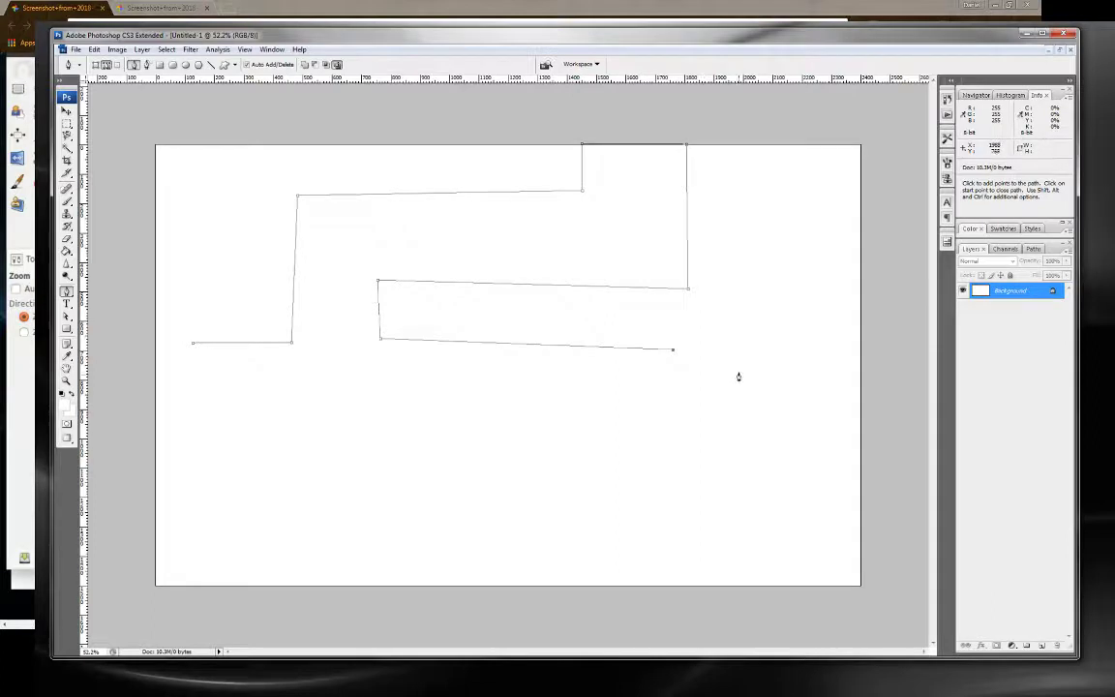
click(848, 547)
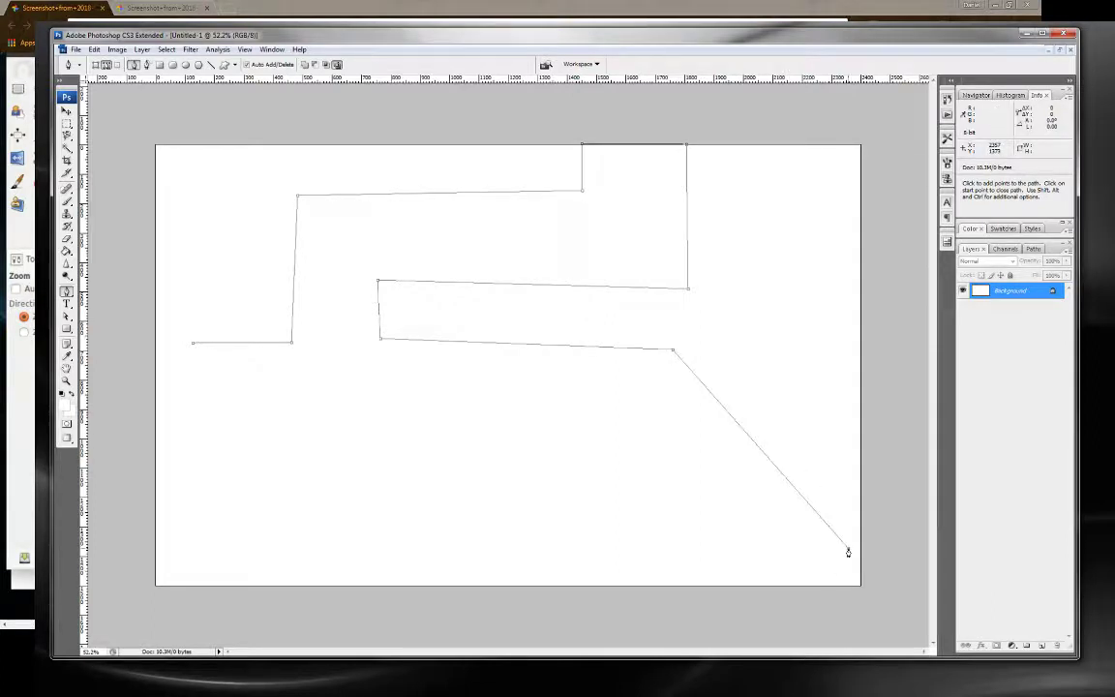
click(791, 583)
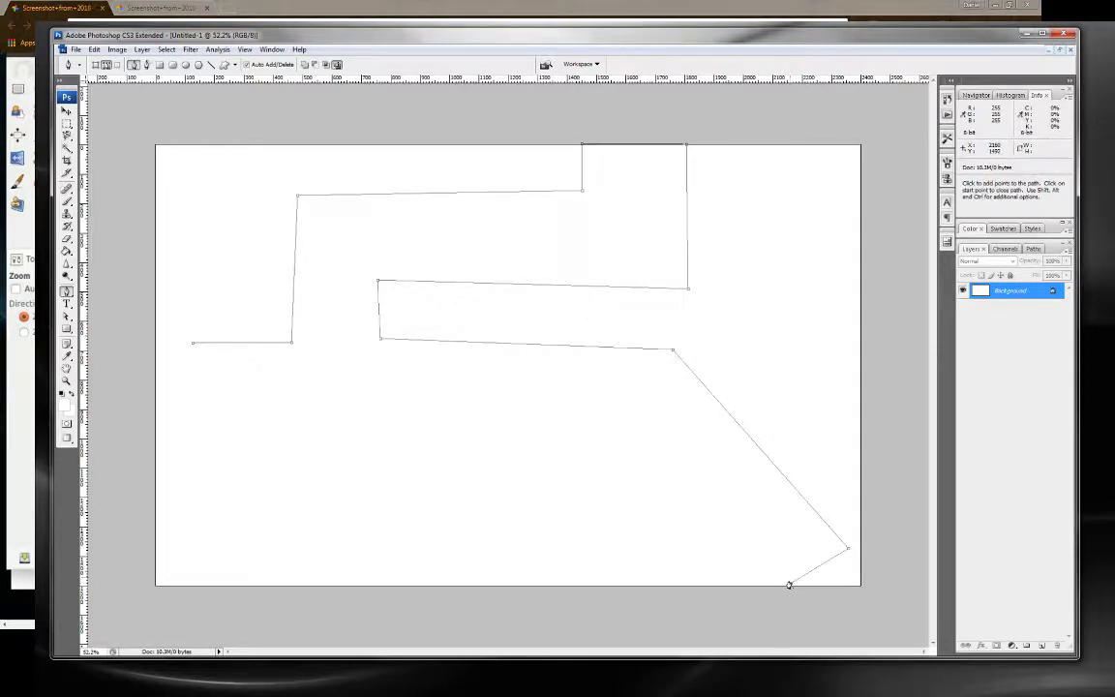
click(612, 442)
click(190, 428)
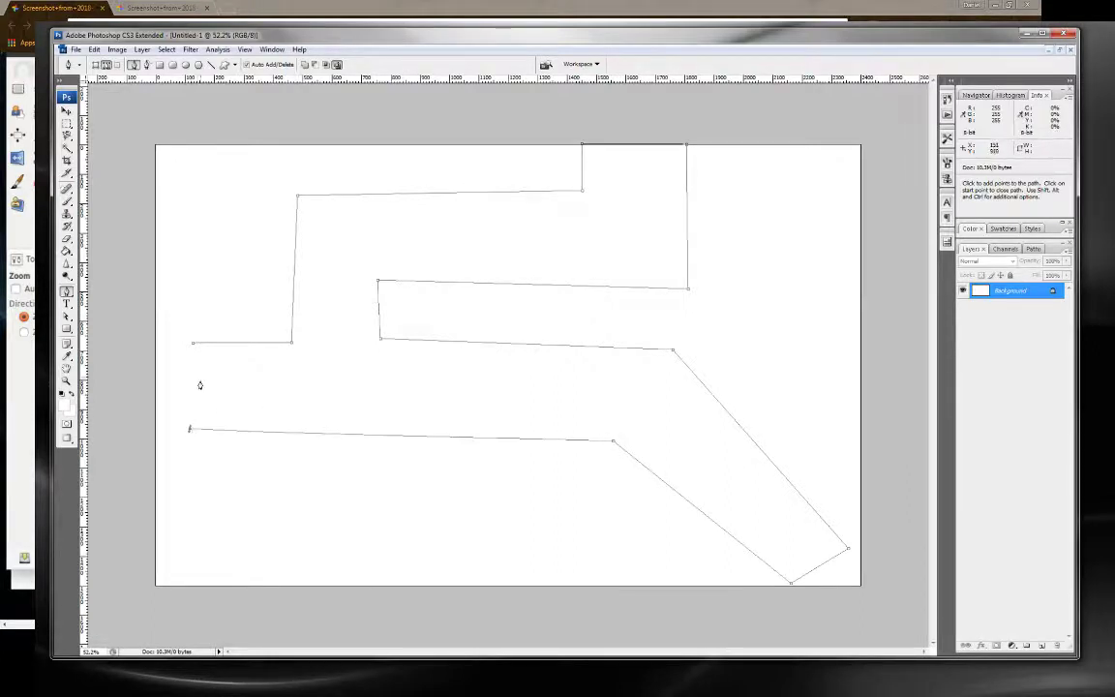
click(193, 343)
click(65, 316)
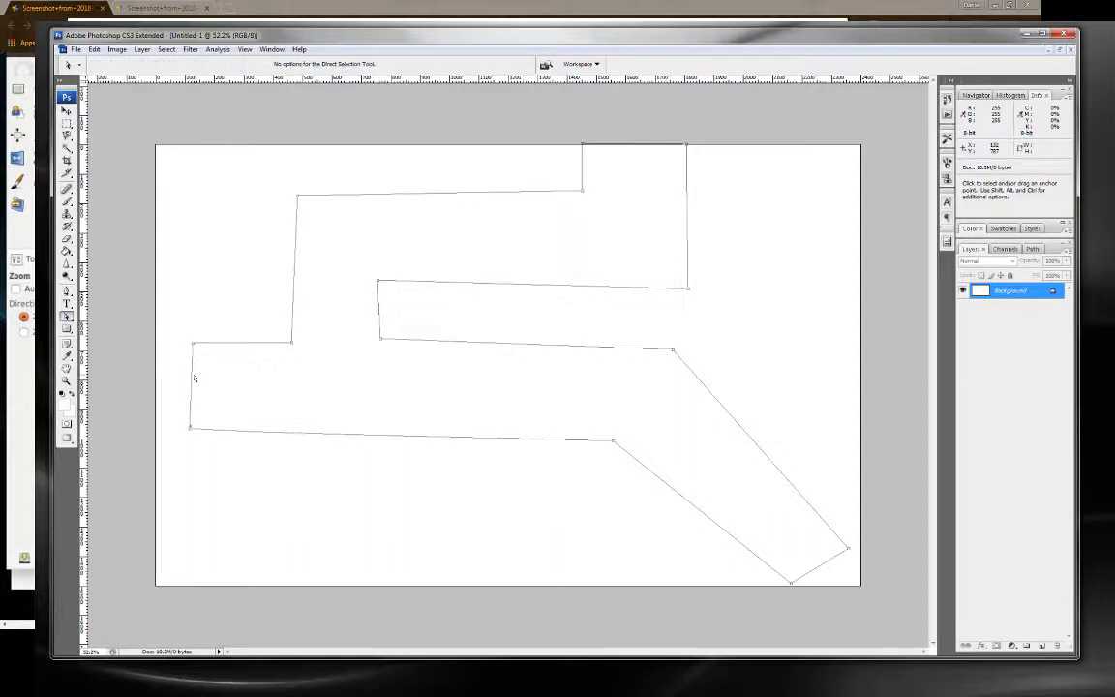
Nudge the corridor path's upper anchors so its top and side edges run straight.
drag(193, 342, 191, 347)
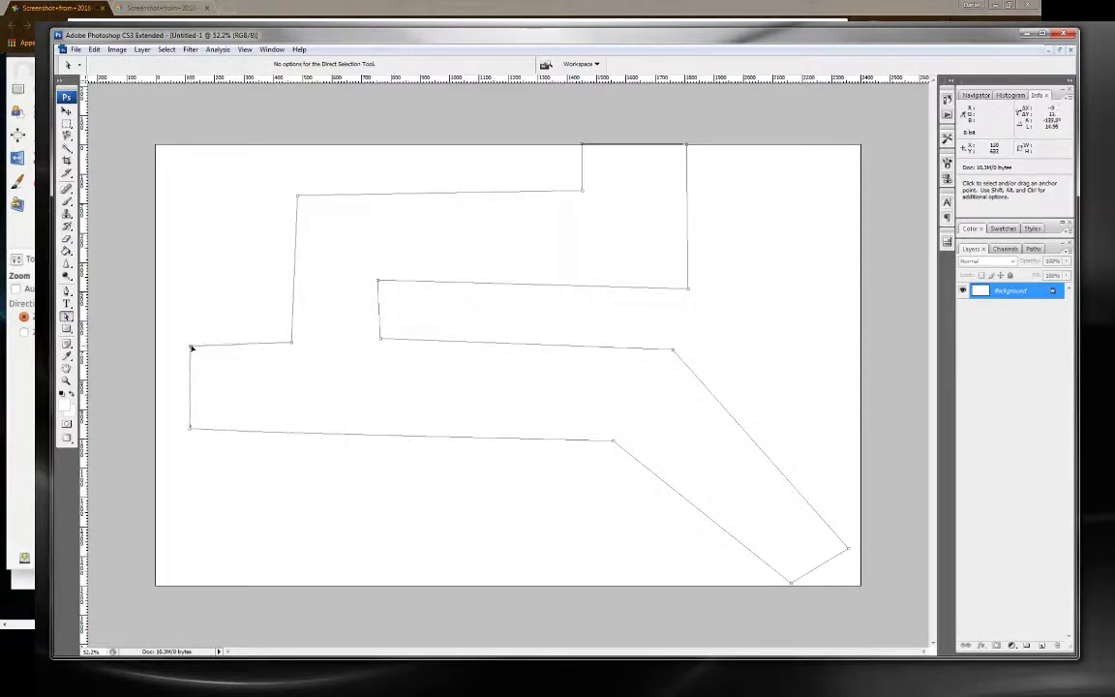
drag(292, 342, 289, 347)
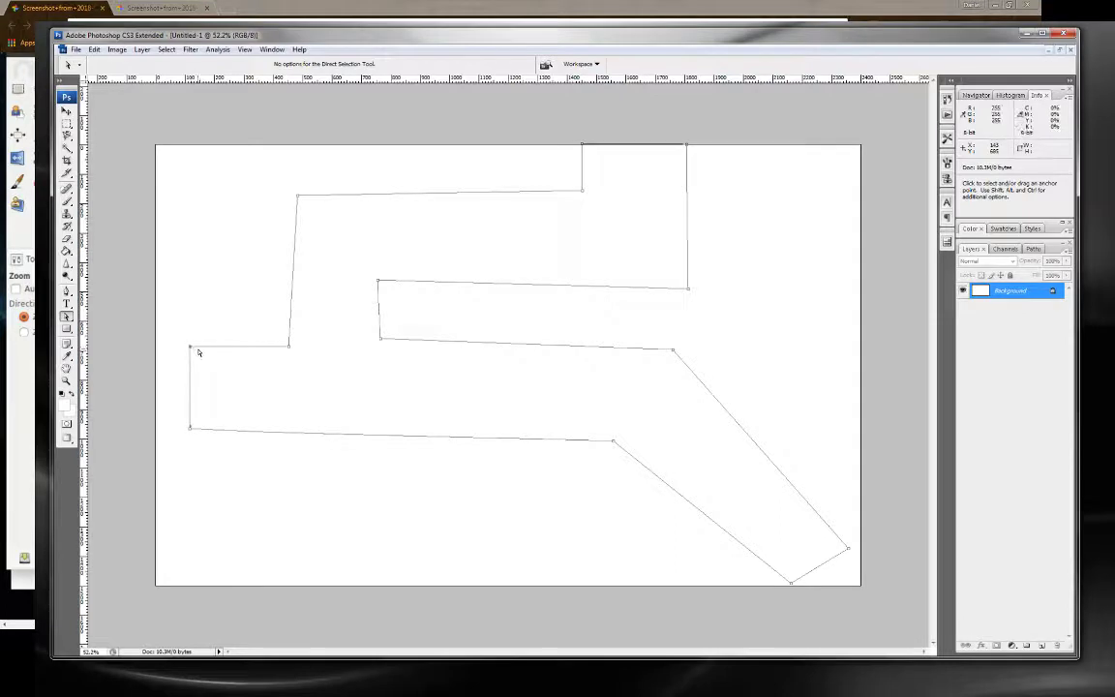
drag(298, 196, 290, 198)
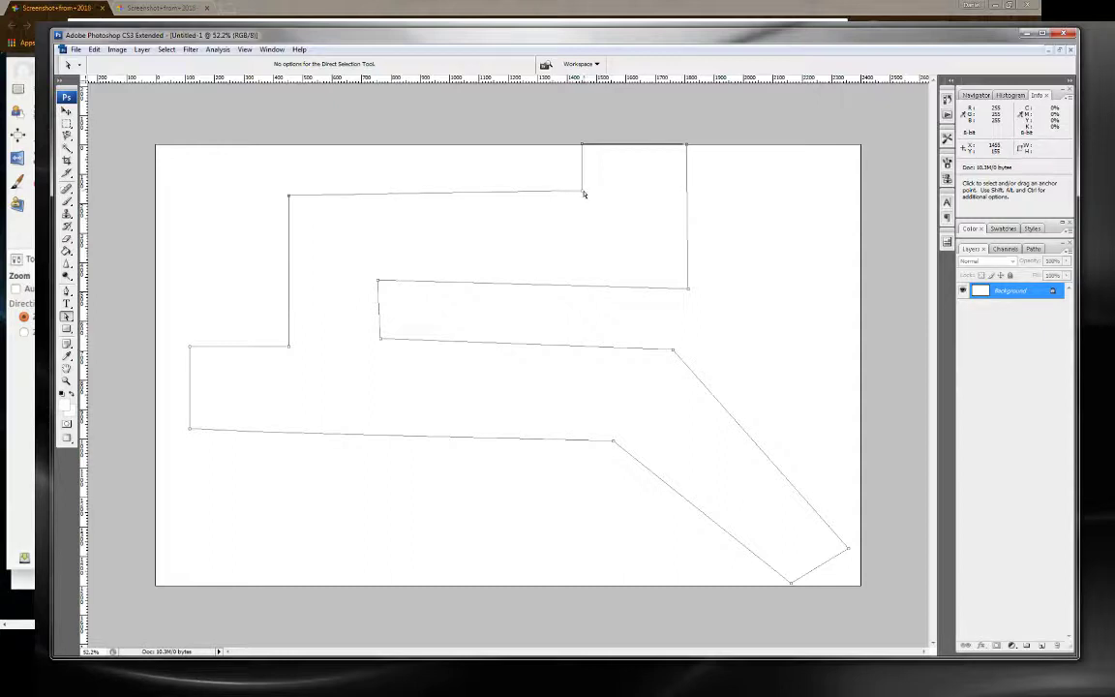
drag(583, 193, 582, 199)
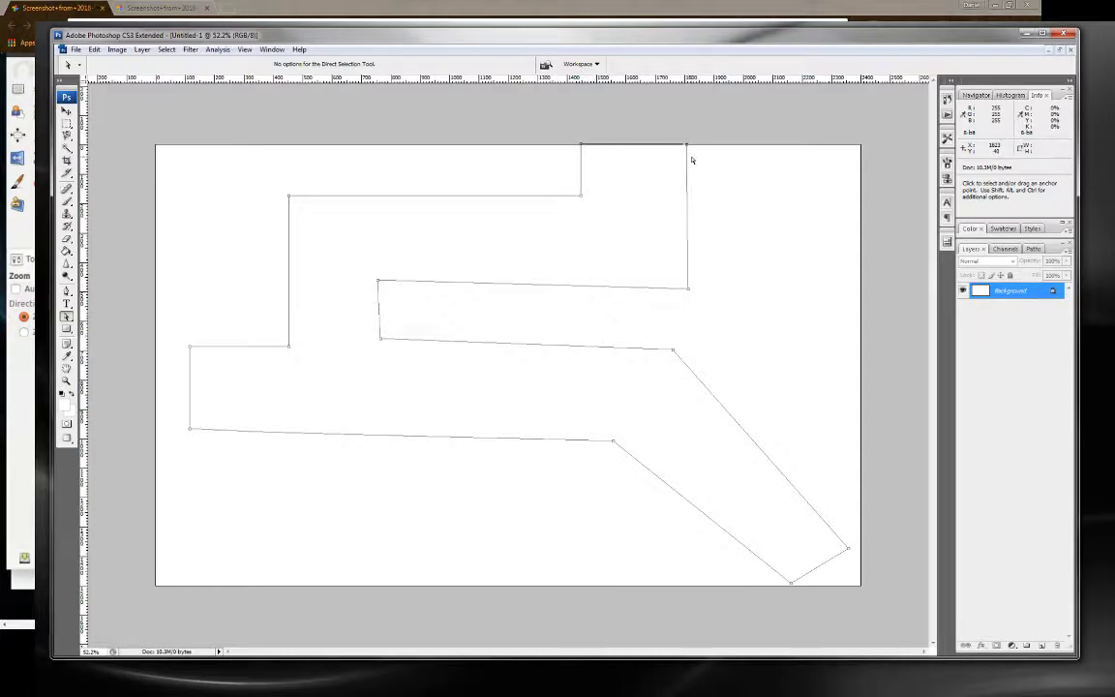
key(Left)
key(Left)
key(Left)
key(Left)
key(Left)
key(Left)
drag(688, 288, 679, 279)
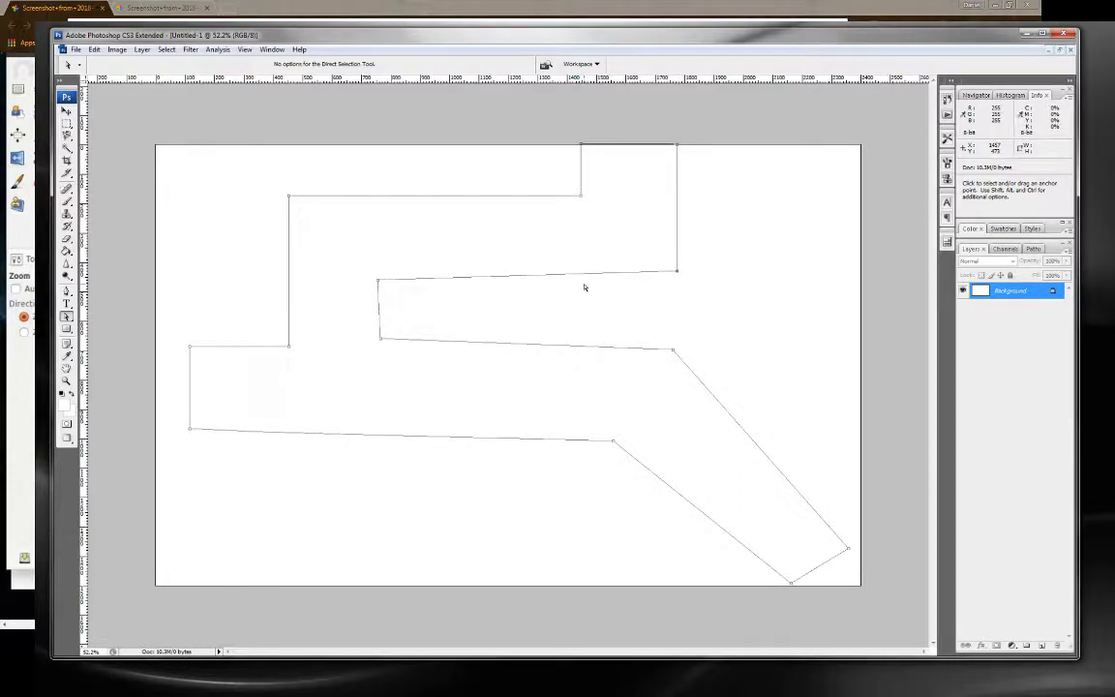
key(shift+Down)
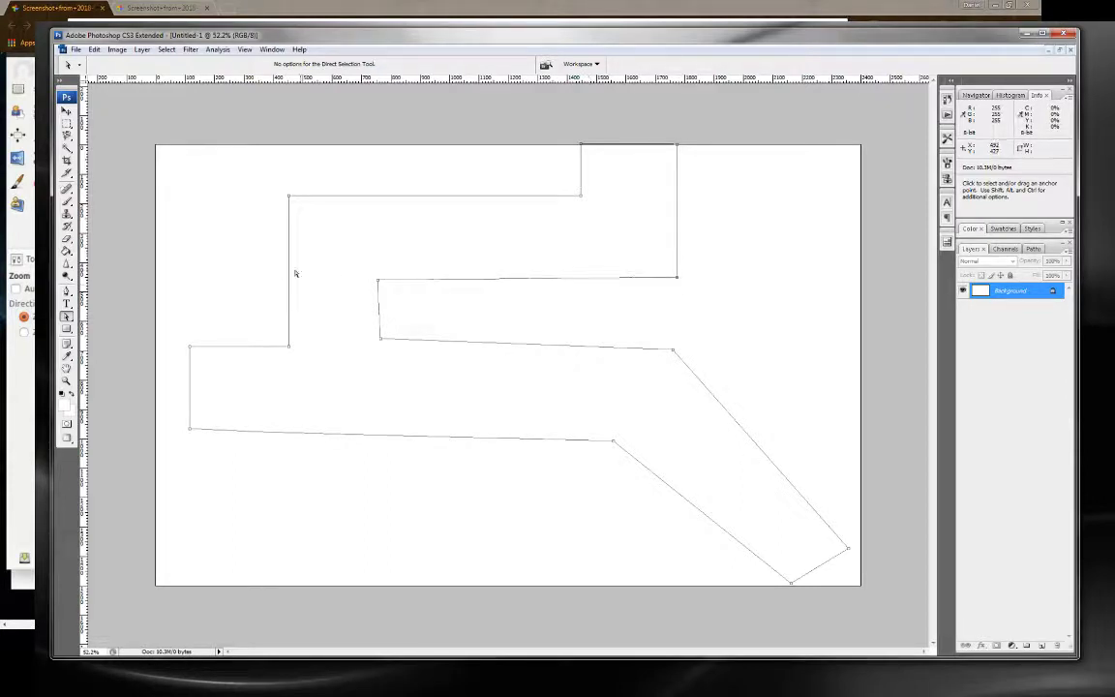
drag(379, 282, 352, 277)
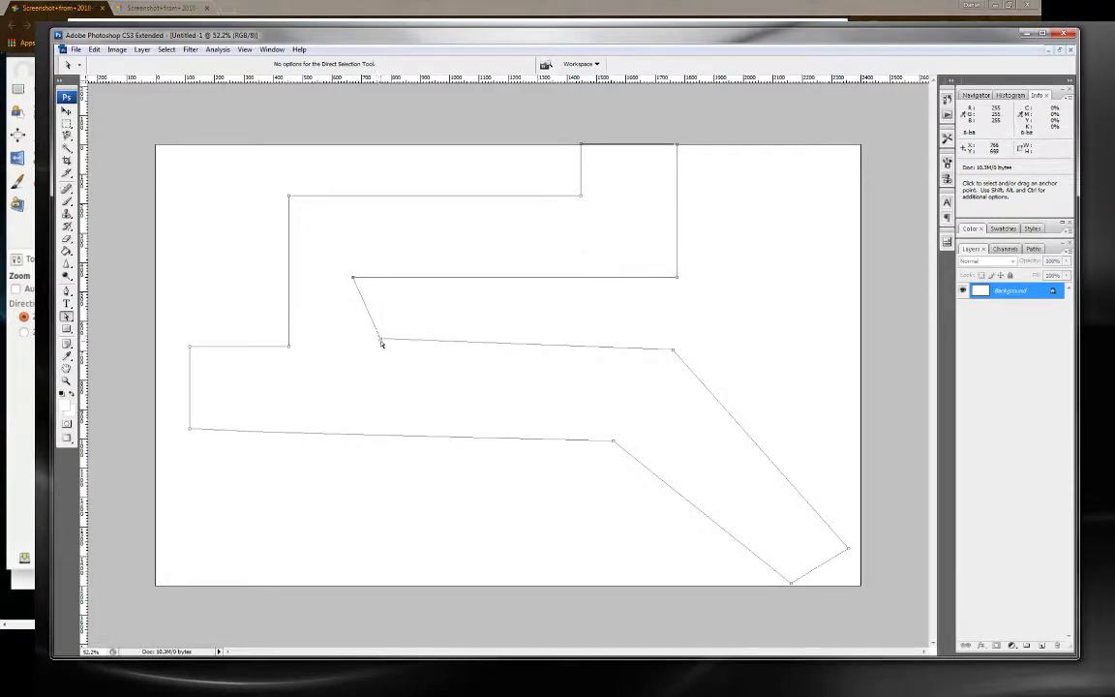
Realign the lower anchors to level the bottom edge and pull the diagonal arm inward.
drag(379, 339, 299, 352)
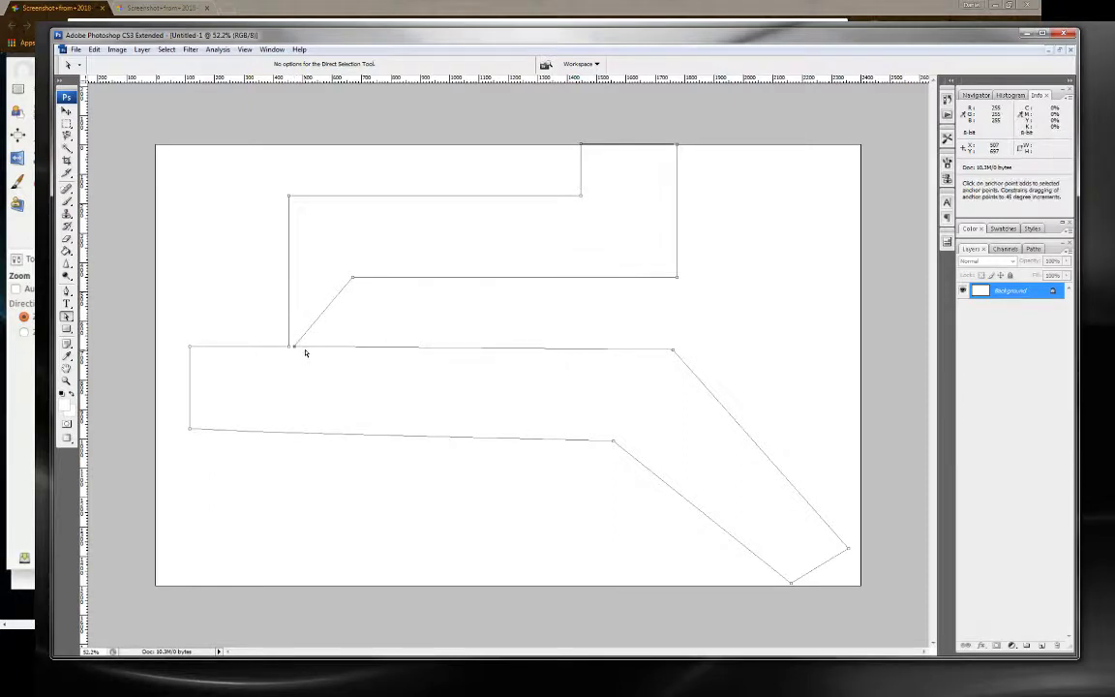
key(shift+Right)
key(shift+Right)
key(shift+Right)
key(shift+Right)
key(shift+Right)
key(shift+Right)
key(shift+Right)
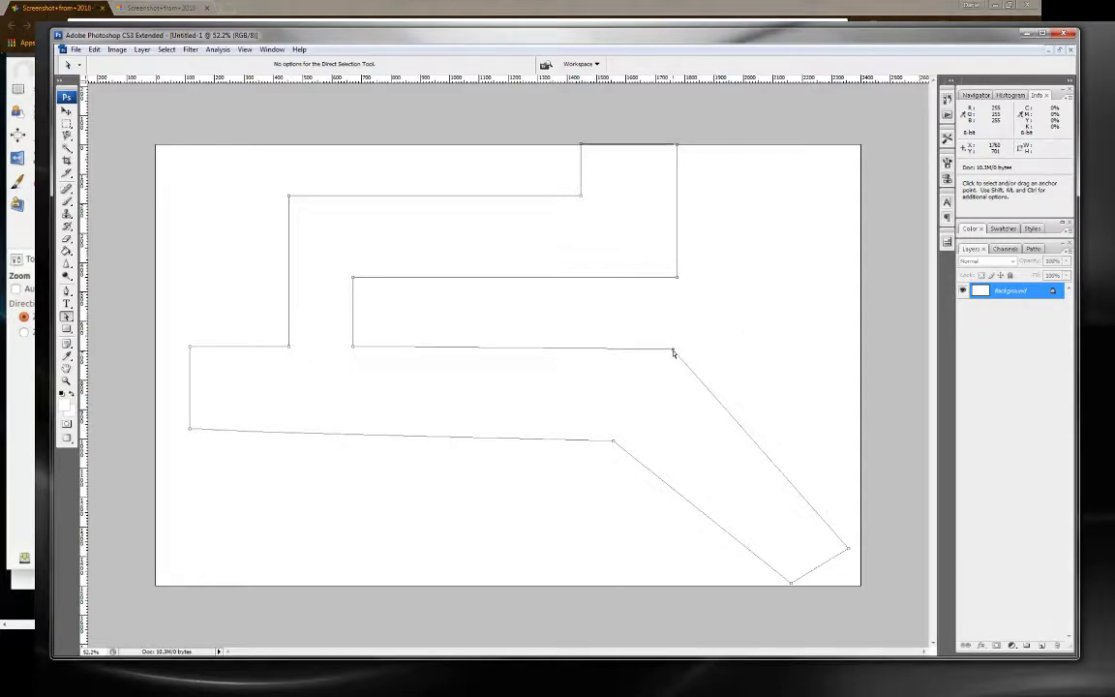
key(Up)
key(Up)
key(Up)
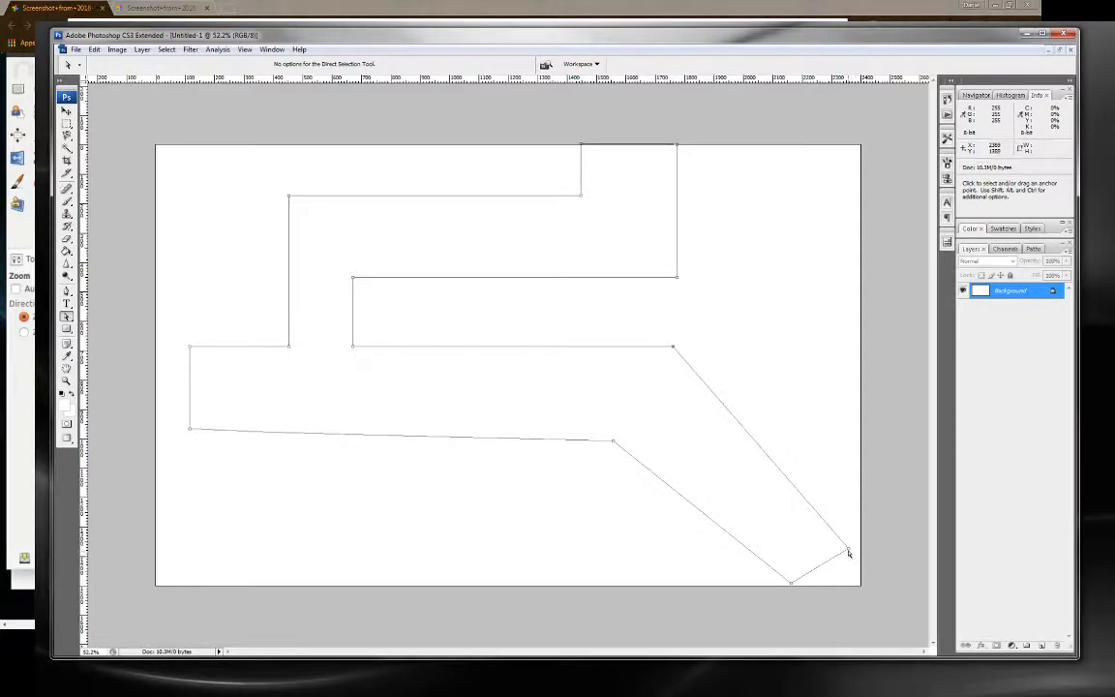
drag(848, 548, 787, 463)
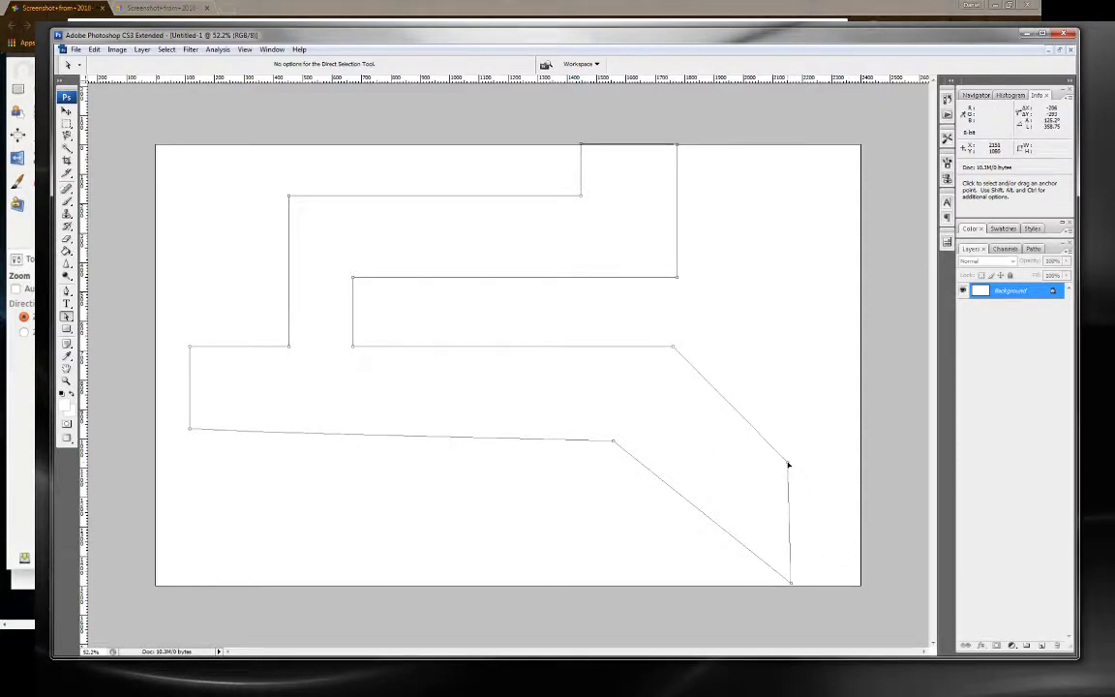
drag(792, 581, 752, 512)
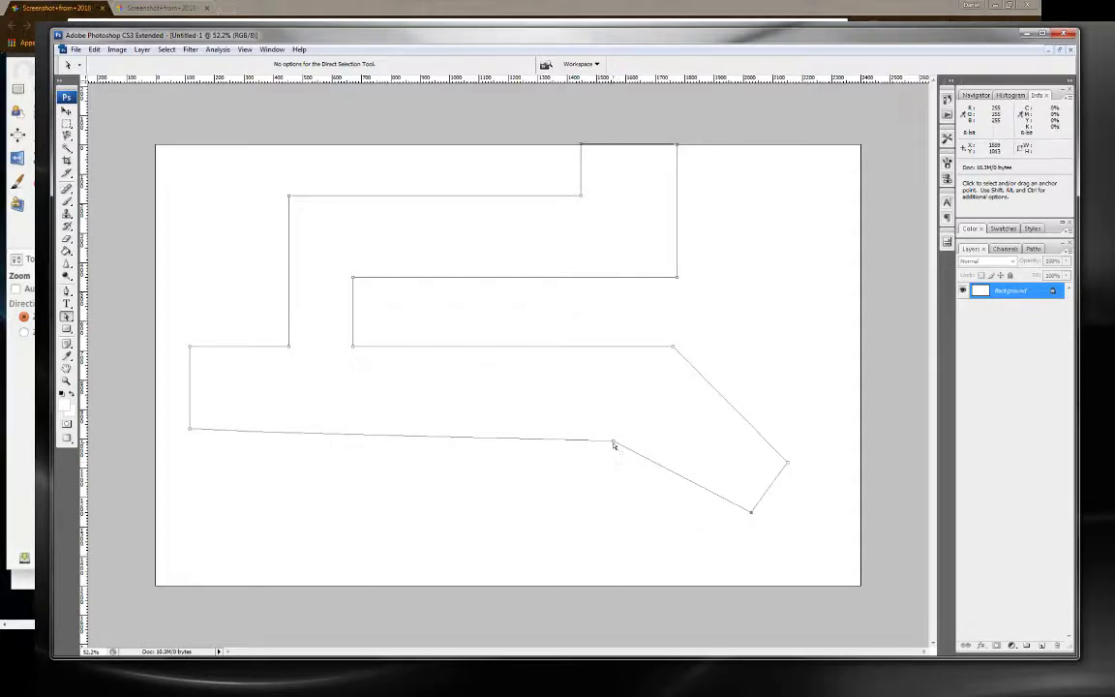
mouse_move(614, 441)
mouse_down()
mouse_move(658, 424)
mouse_move(647, 409)
mouse_up()
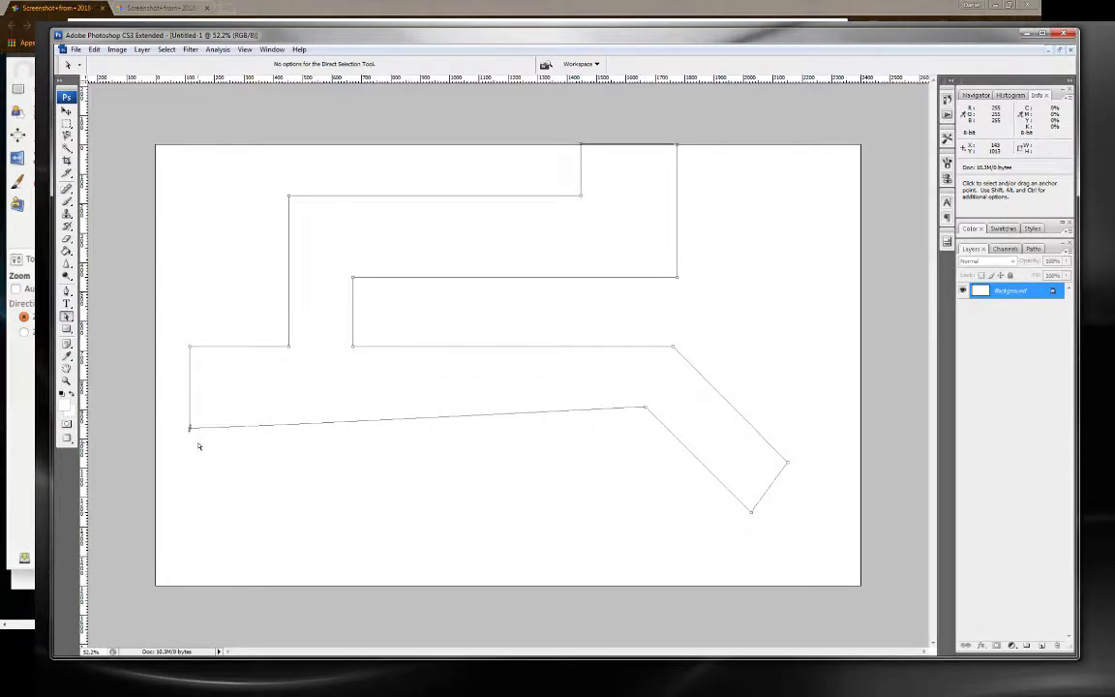
key(shift+Up)
key(shift+Up)
key(shift+Up)
key(shift+Up)
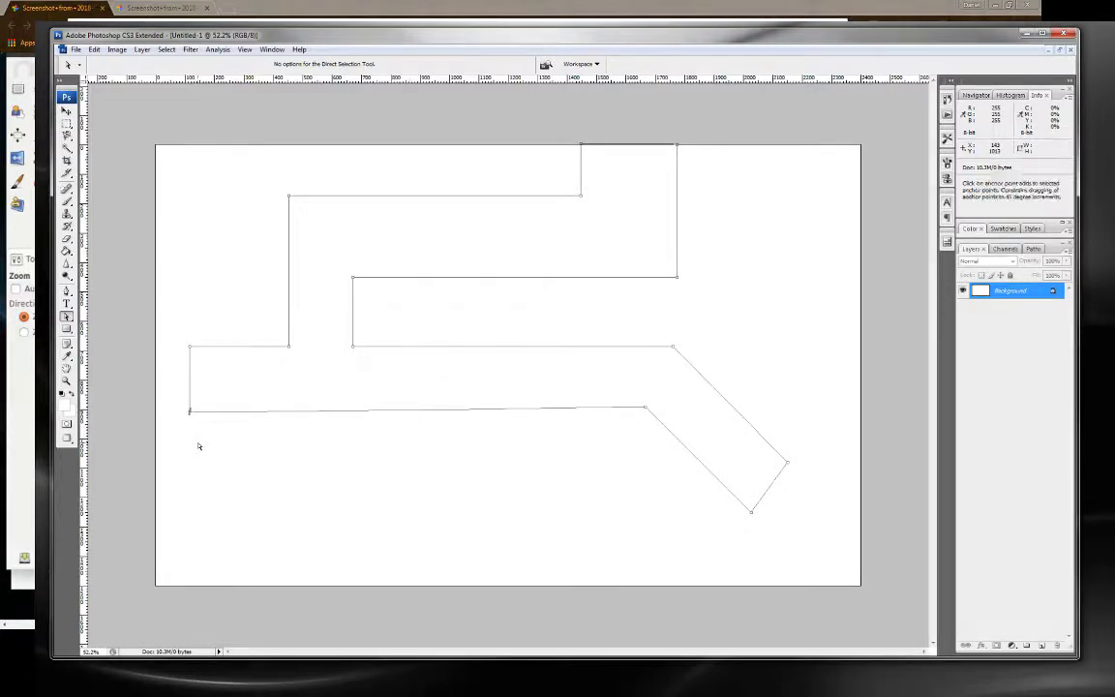
key(Up)
key(Up)
key(Up)
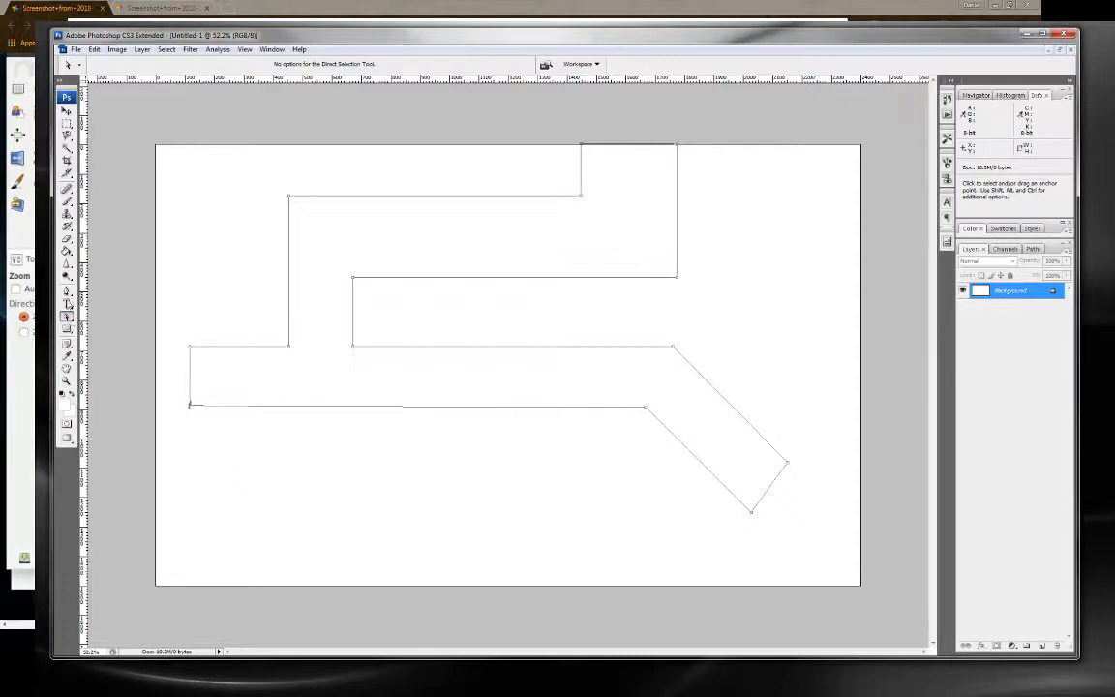
drag(68, 294, 116, 331)
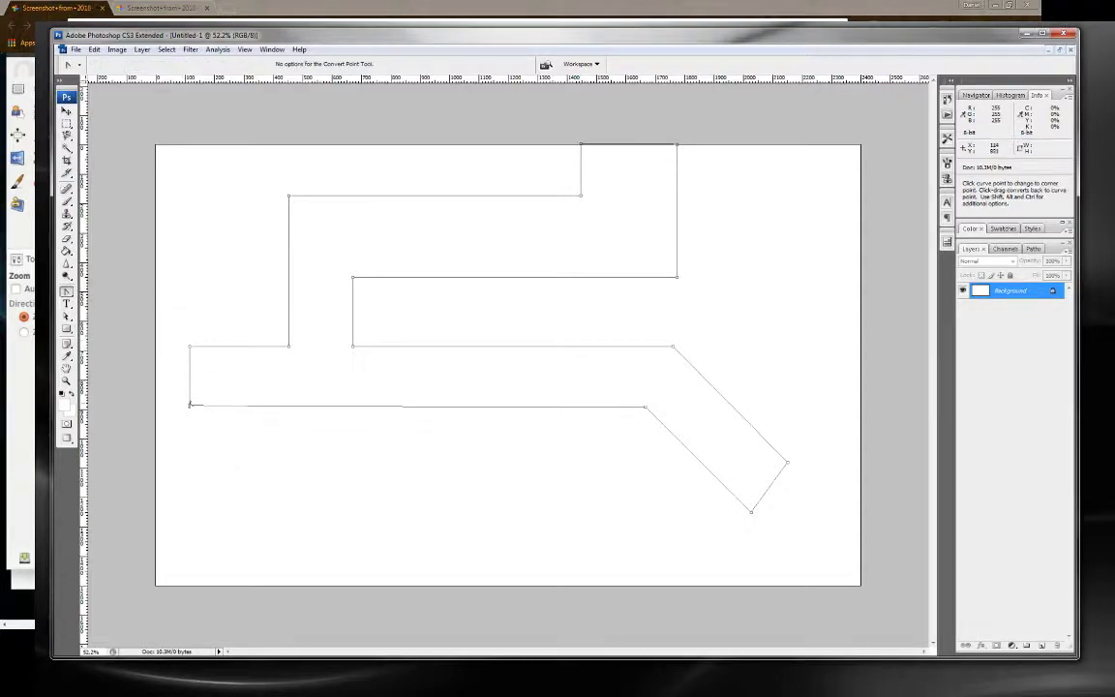
Click empty canvas with Direct Selection to hide the corridor path's anchor points.
click(67, 316)
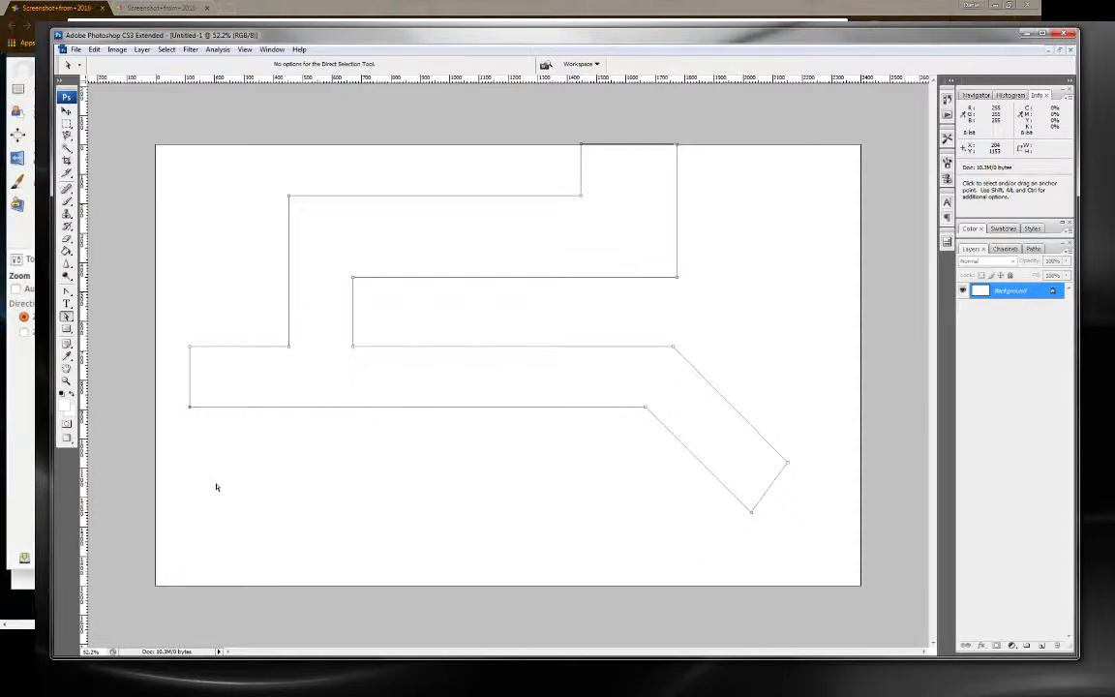
click(355, 483)
Open the path's context menu and cancel Make Selection without converting the path.
right_click(288, 285)
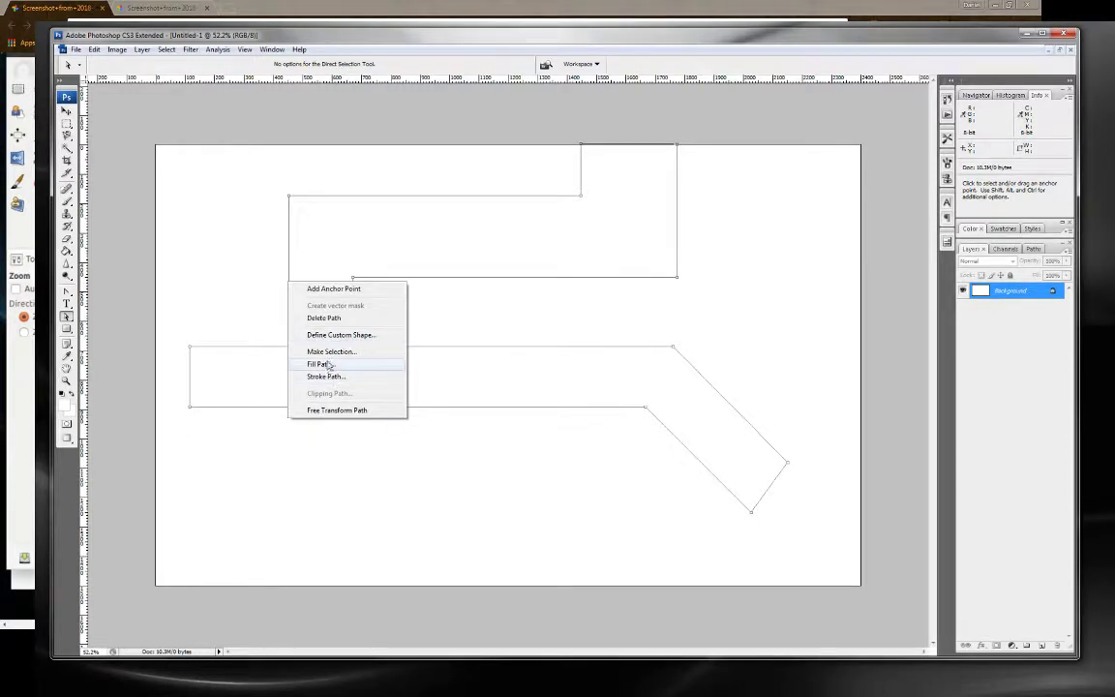
click(329, 351)
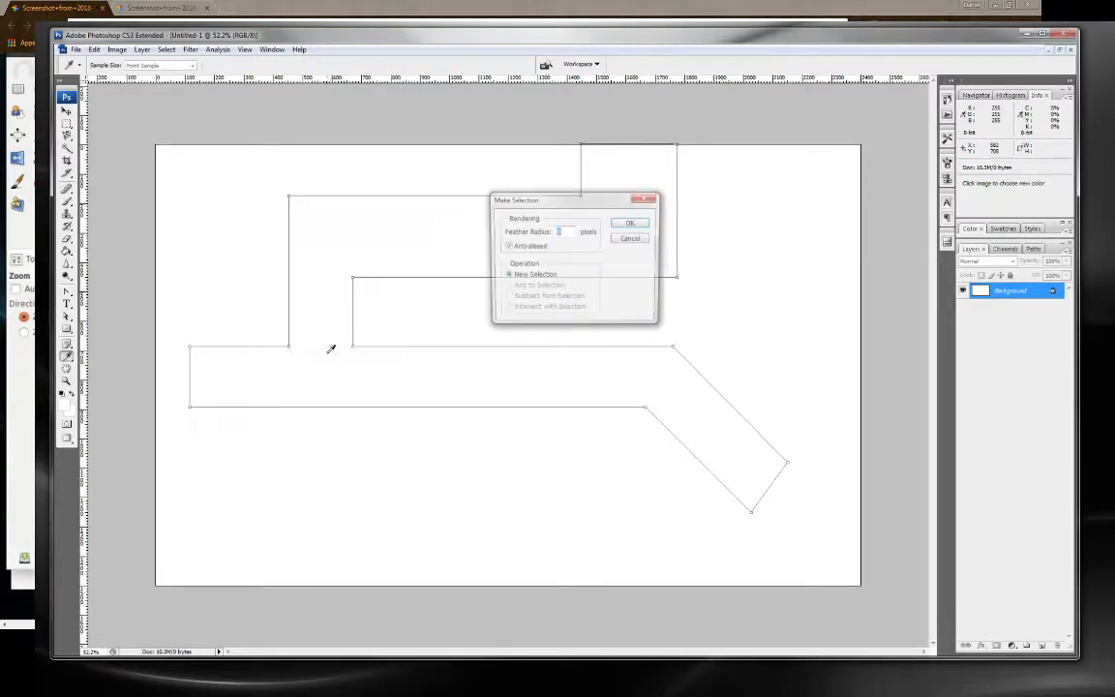
click(645, 238)
right_click(423, 282)
key(Escape)
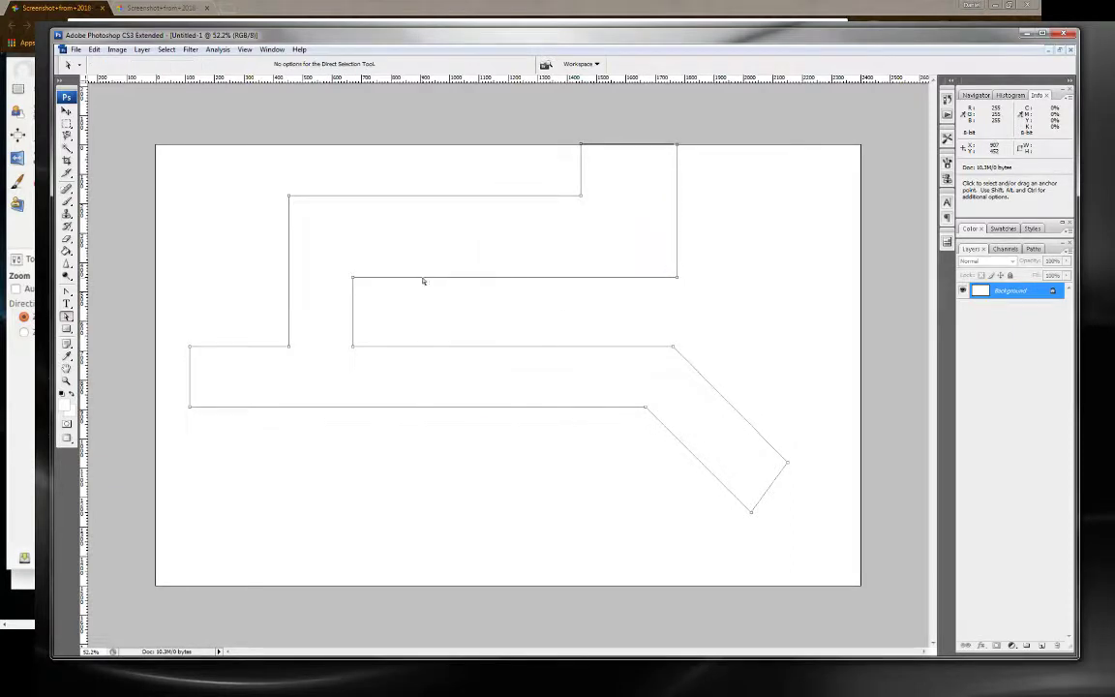
Show the Paths panel listing the Work Path and pick the Pen tool again.
click(1031, 249)
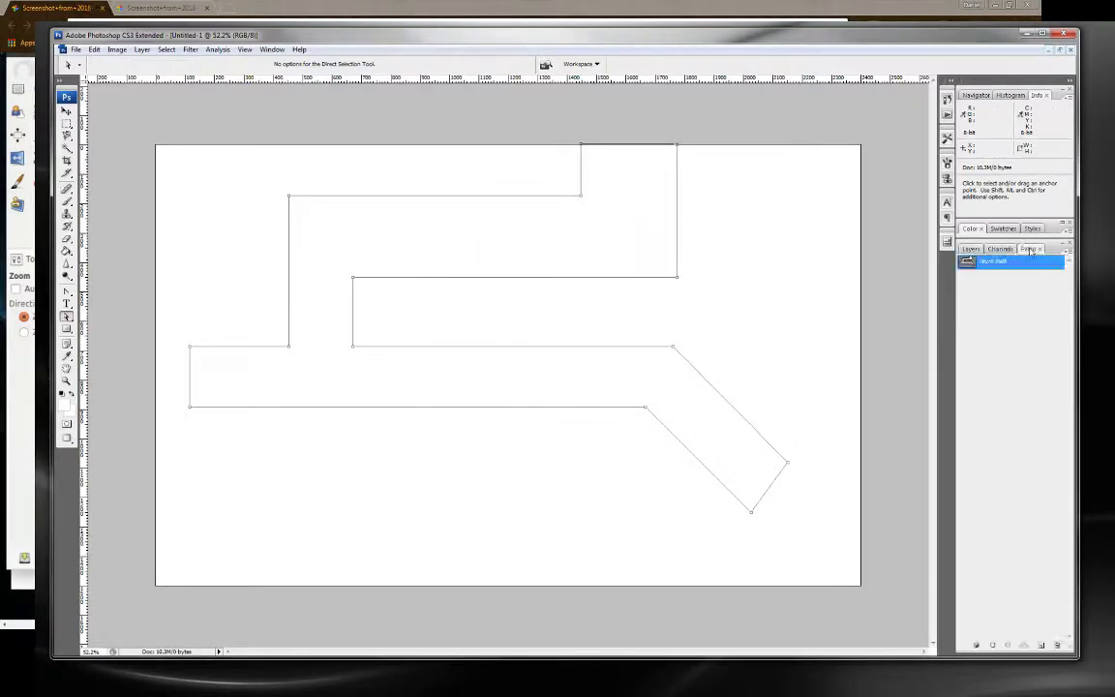
right_click(993, 261)
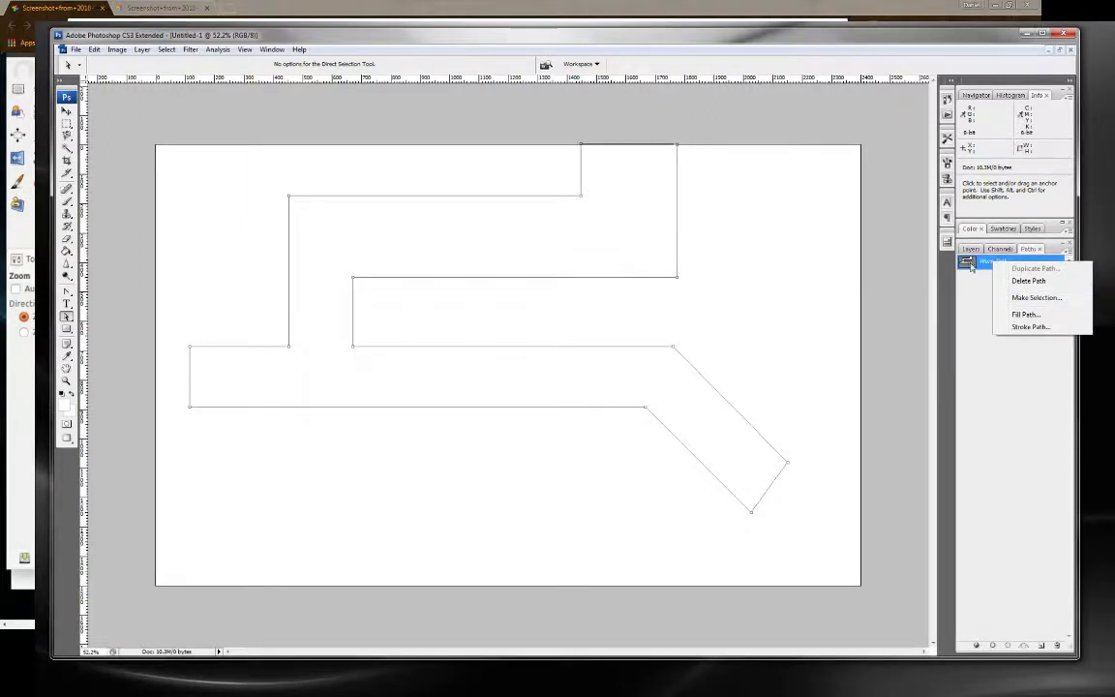
click(66, 295)
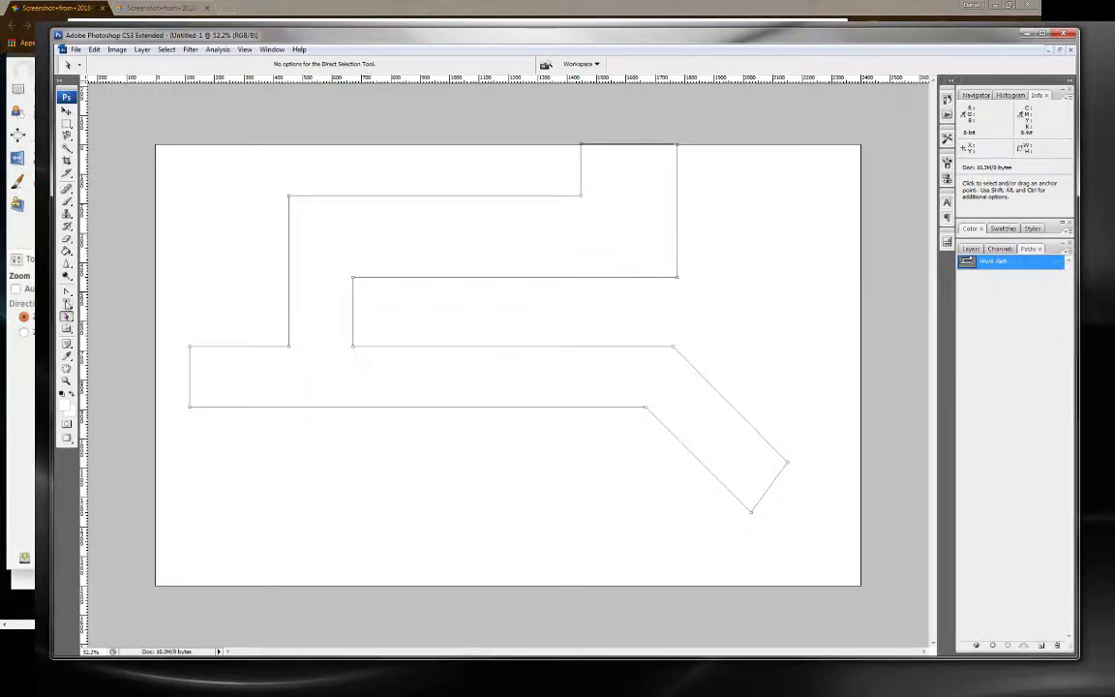
click(66, 291)
click(109, 290)
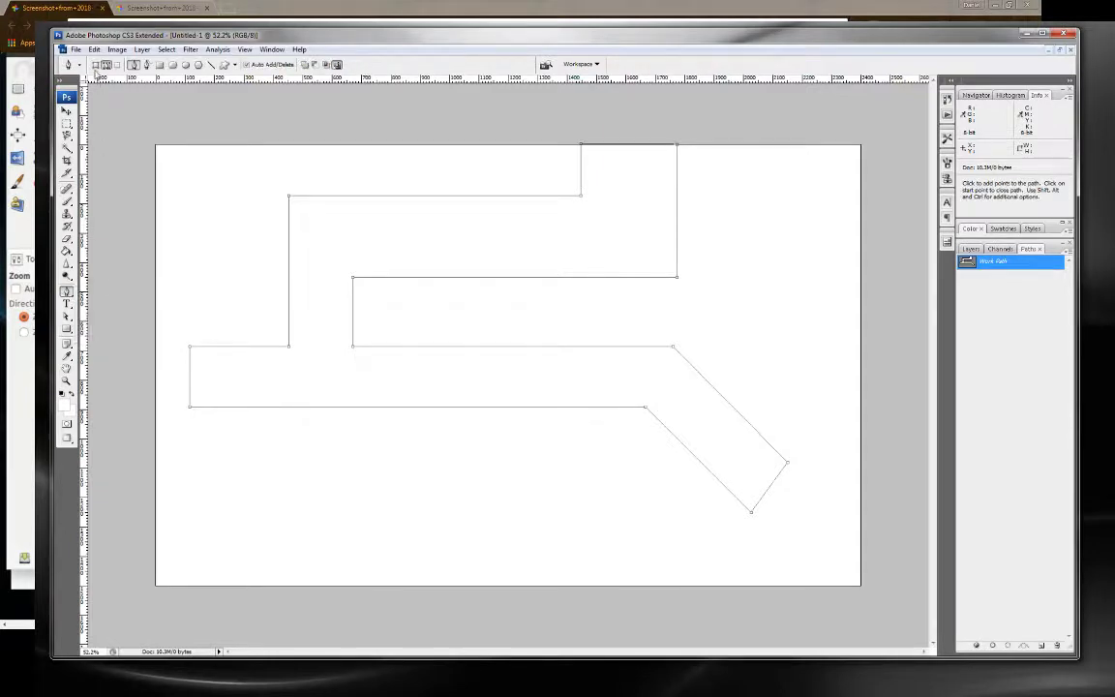
In Shape Layers mode, click the corridor's corners from the left edge up across the top room.
click(96, 66)
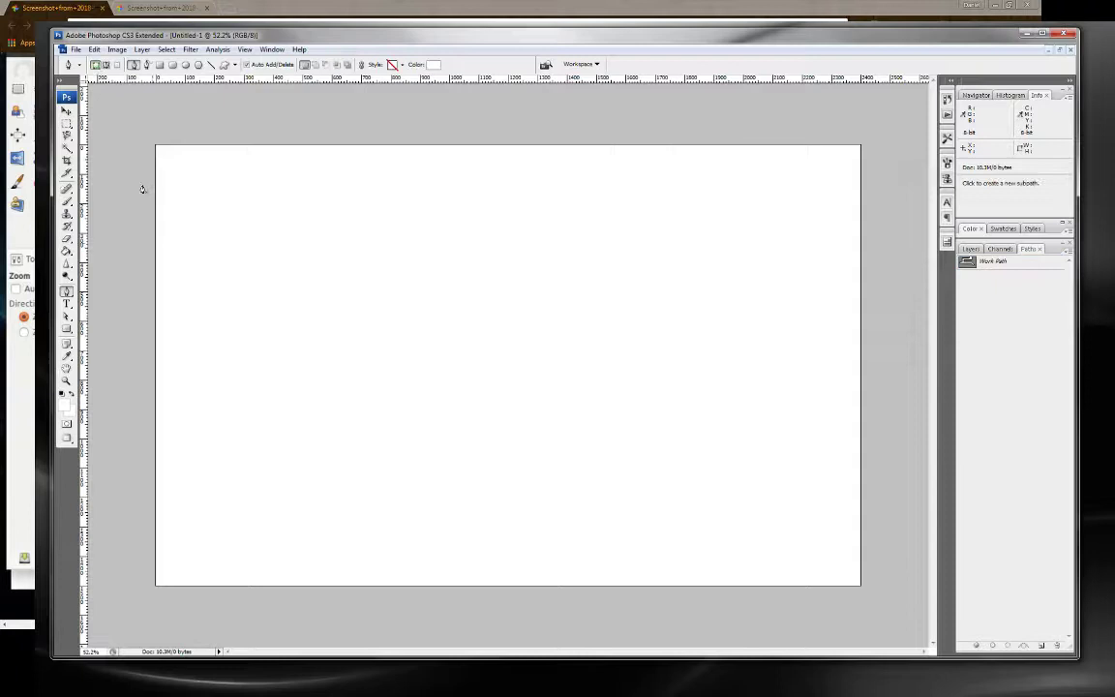
click(190, 362)
shift+click(350, 358)
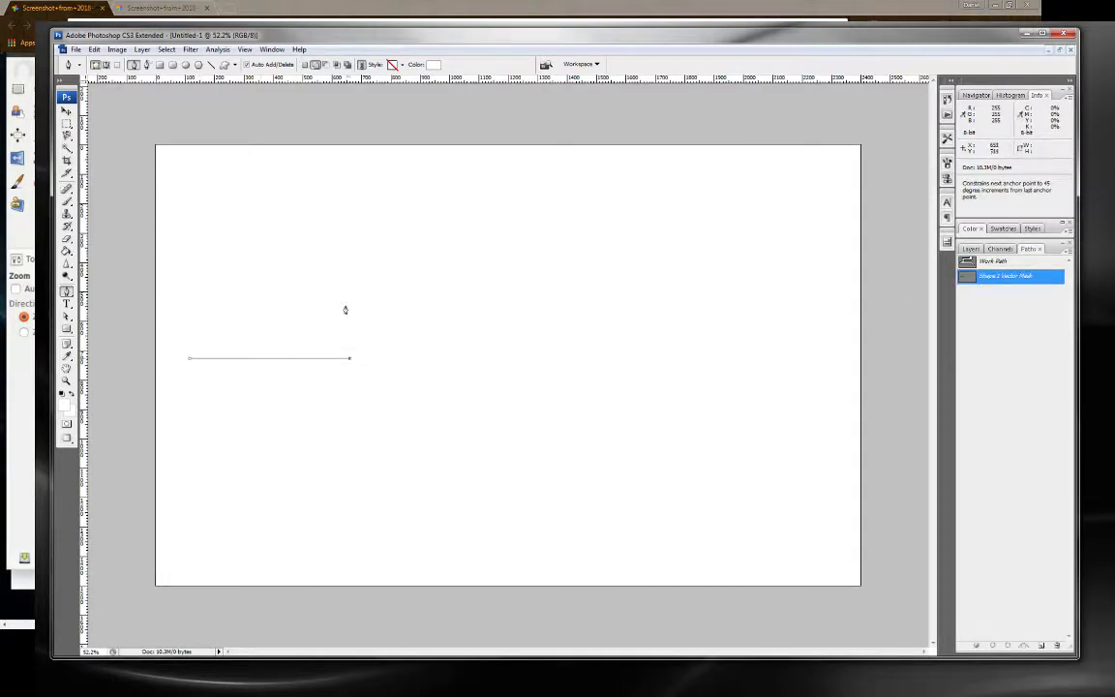
shift+click(351, 223)
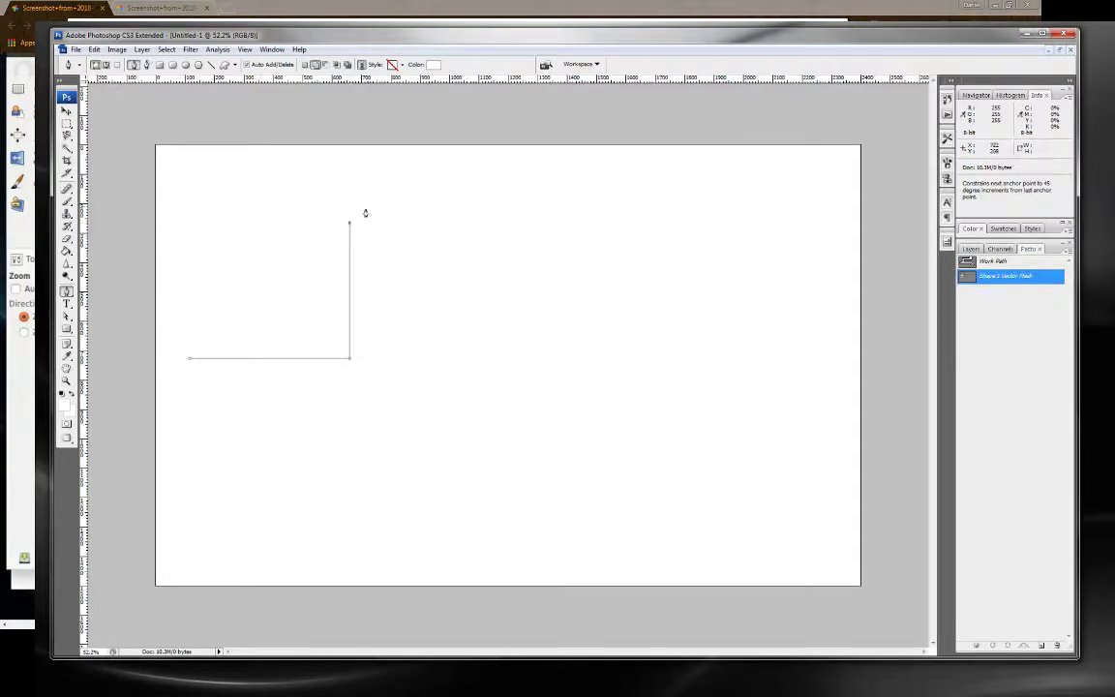
shift+click(508, 223)
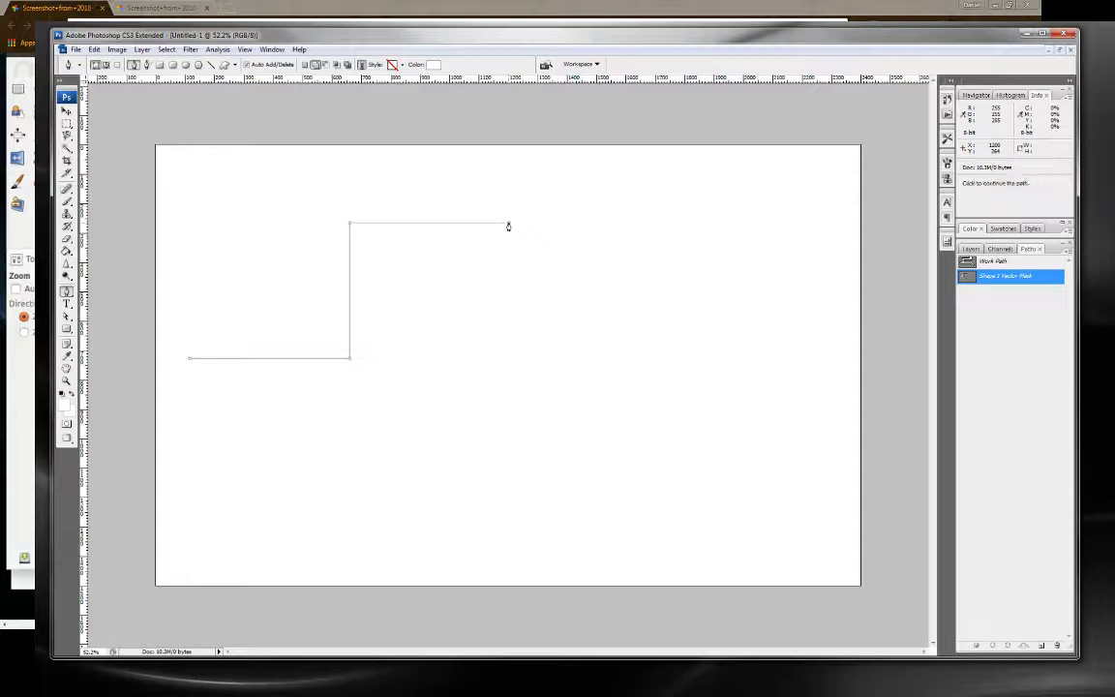
shift+click(508, 145)
shift+click(611, 145)
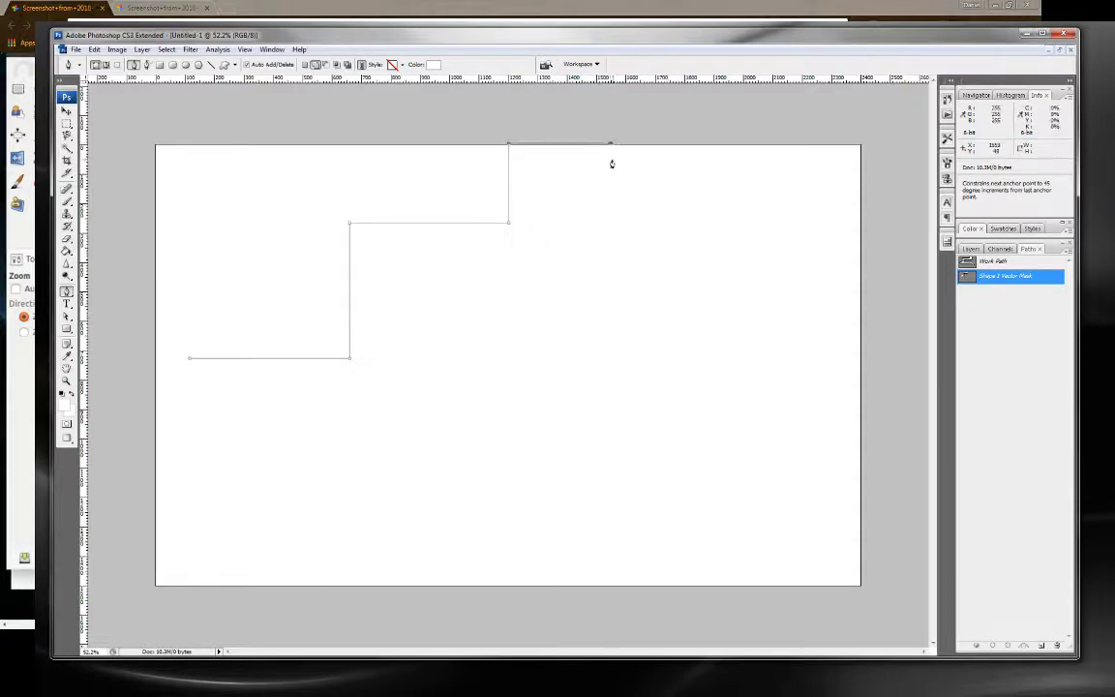
shift+click(610, 309)
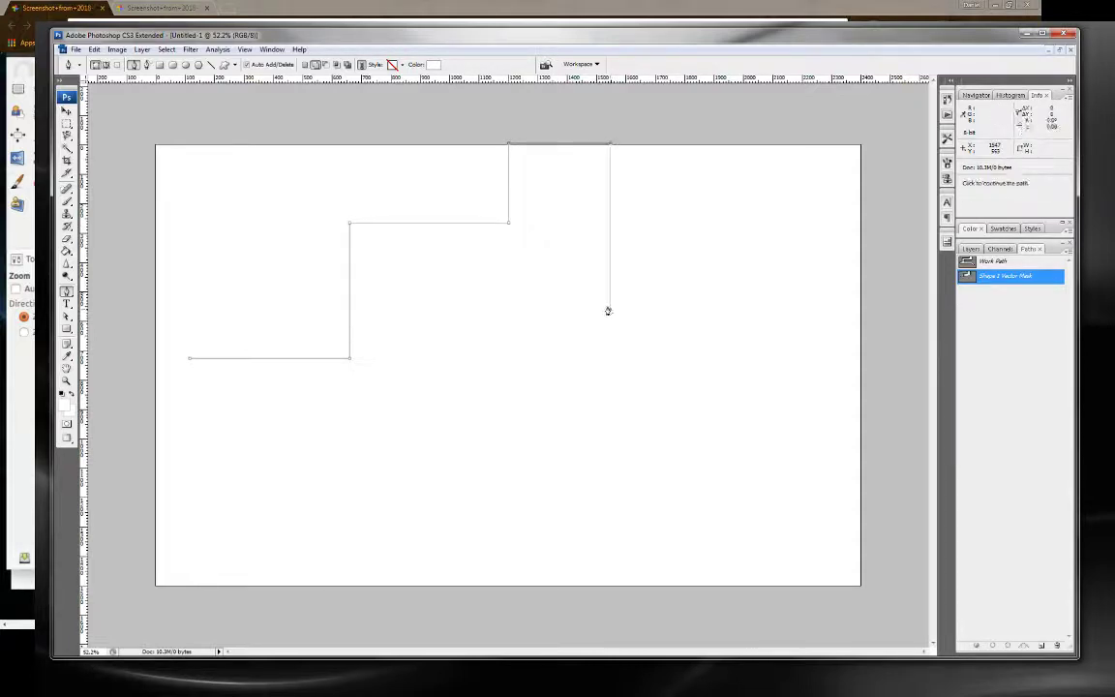
Add the lower corridor, diagonal branch and bottom edge, closing the outline at its start.
shift+click(420, 309)
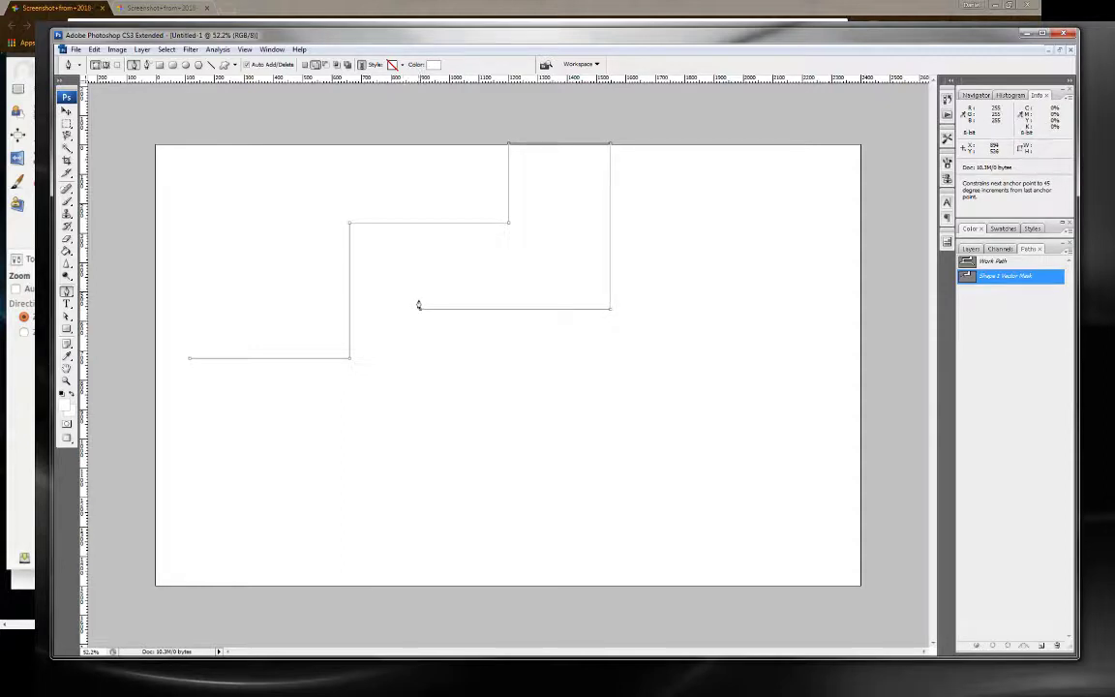
shift+click(420, 362)
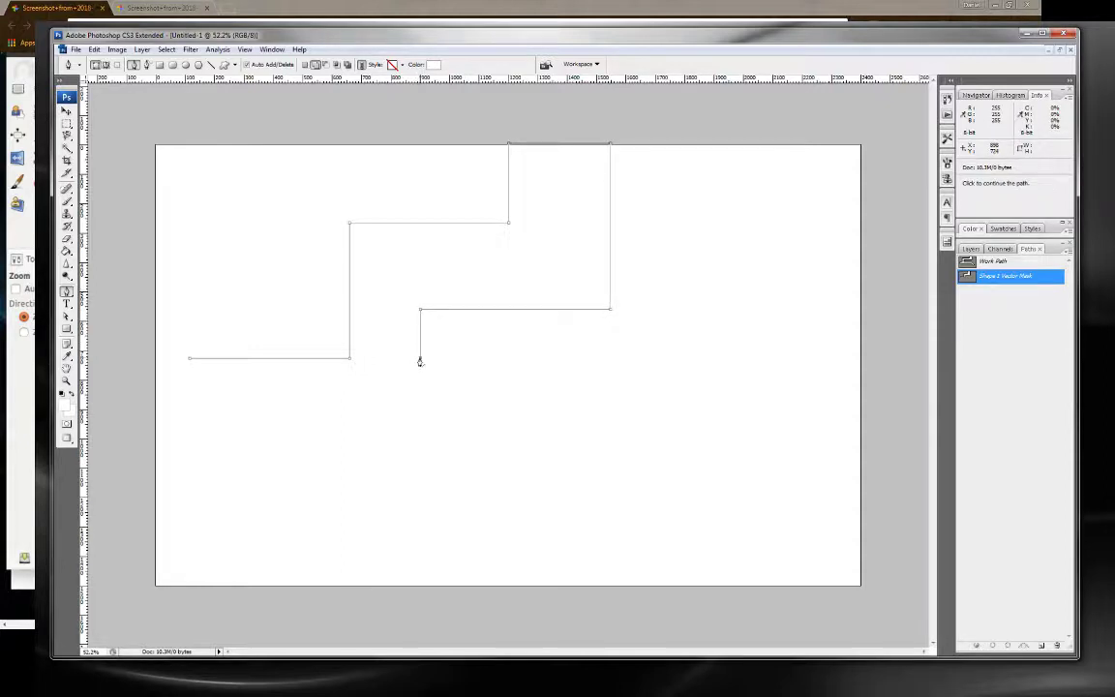
shift+click(538, 358)
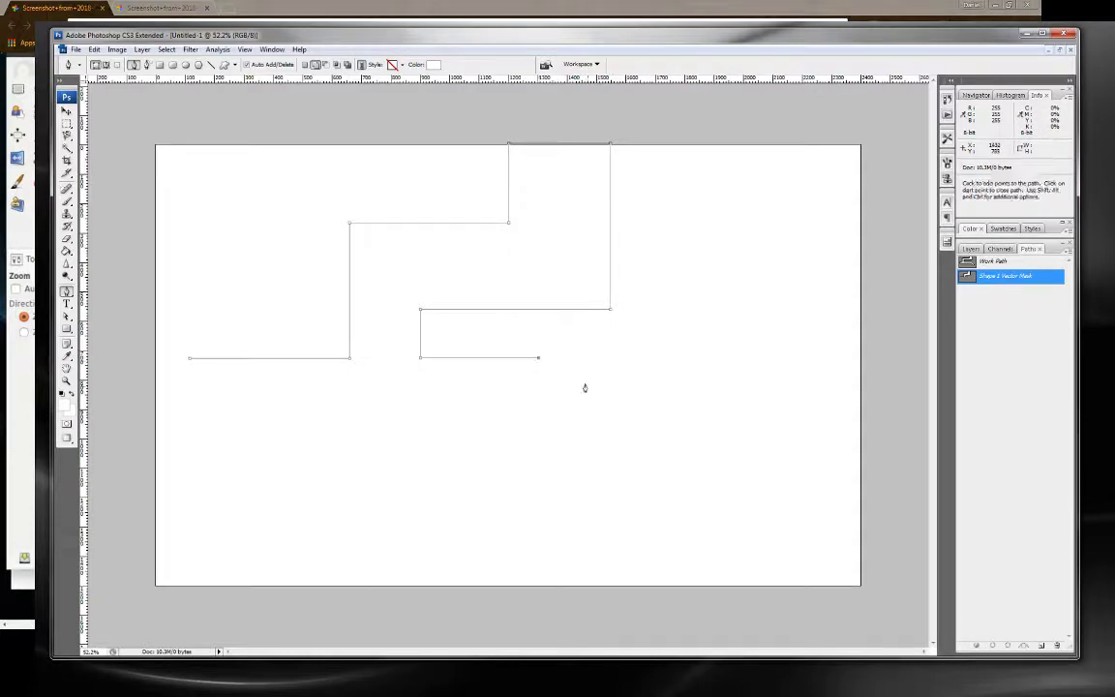
shift+click(616, 539)
shift+click(514, 437)
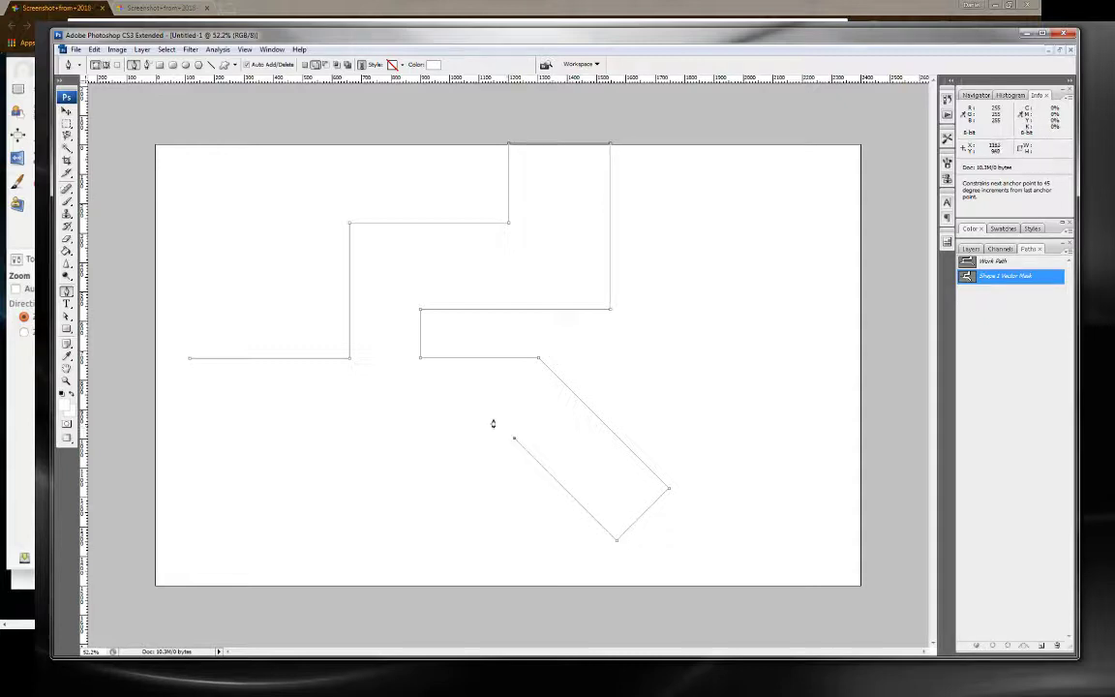
shift+click(186, 438)
click(188, 358)
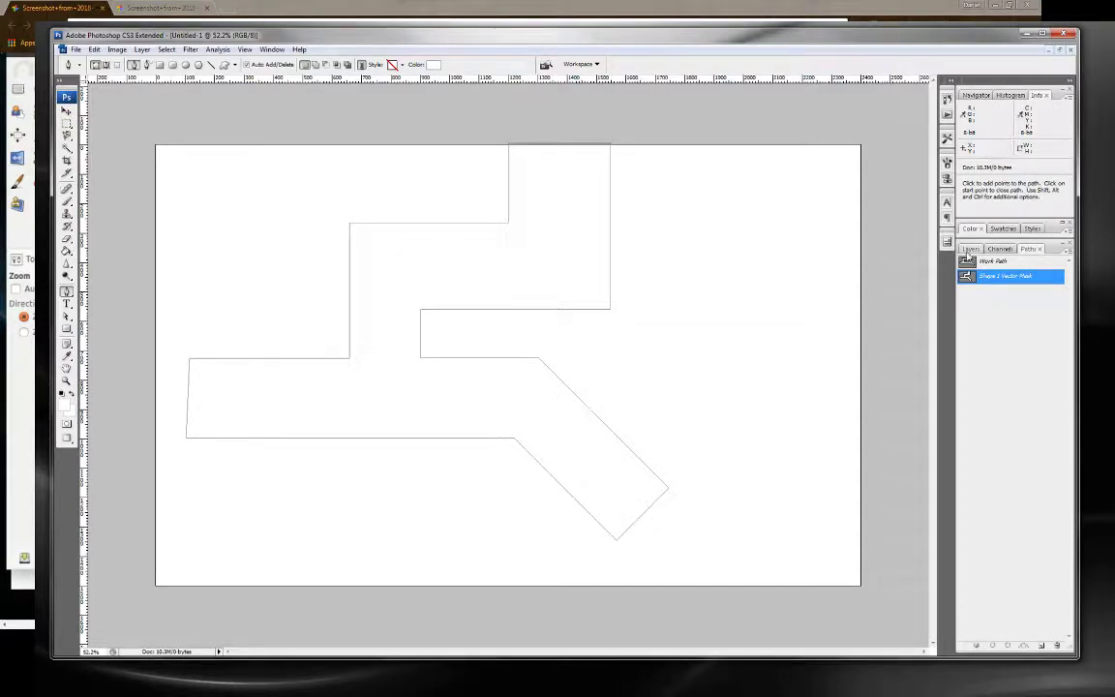
Show the Layers panel and nudge Shape 1's left anchor so its left edge is vertical.
click(970, 250)
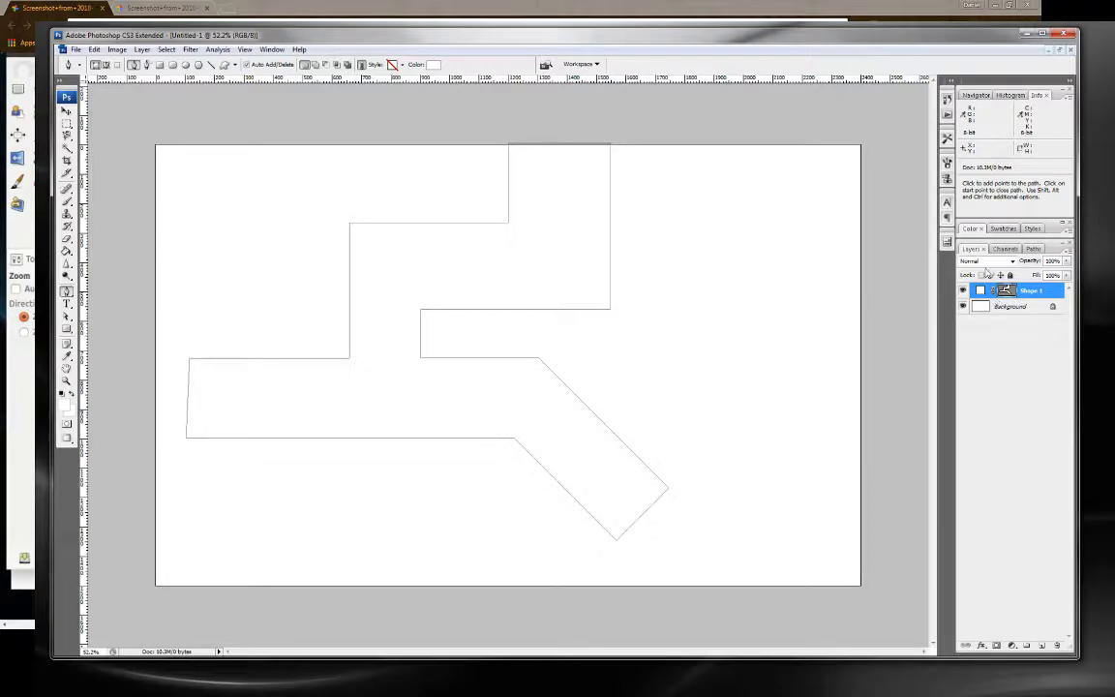
click(67, 316)
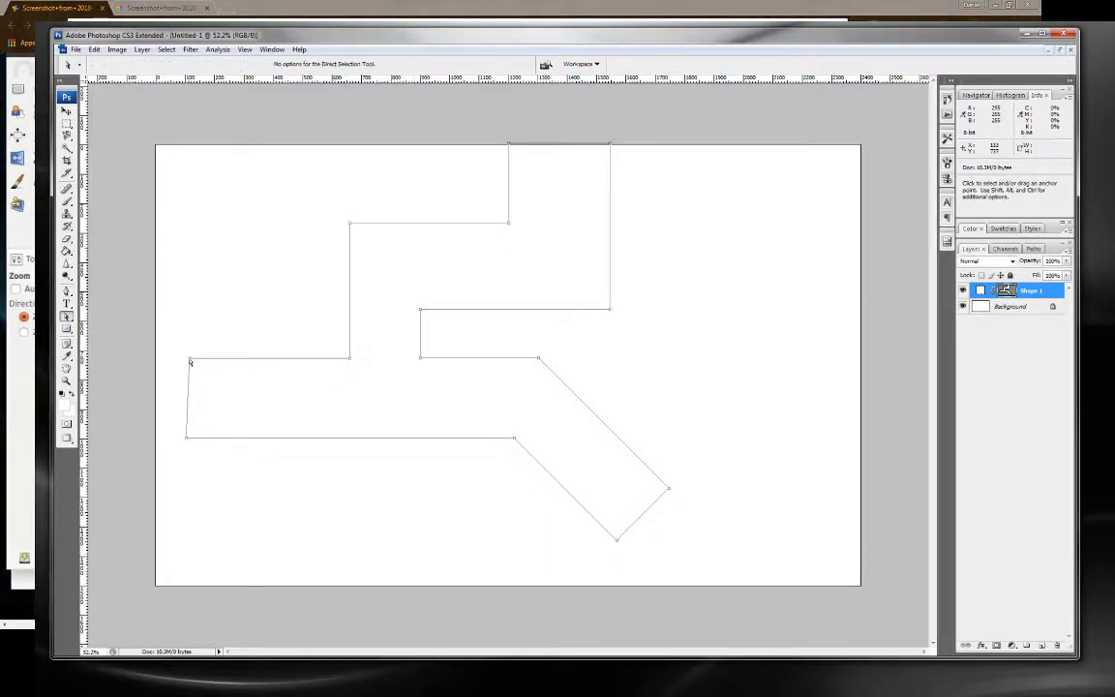
drag(190, 359, 187, 358)
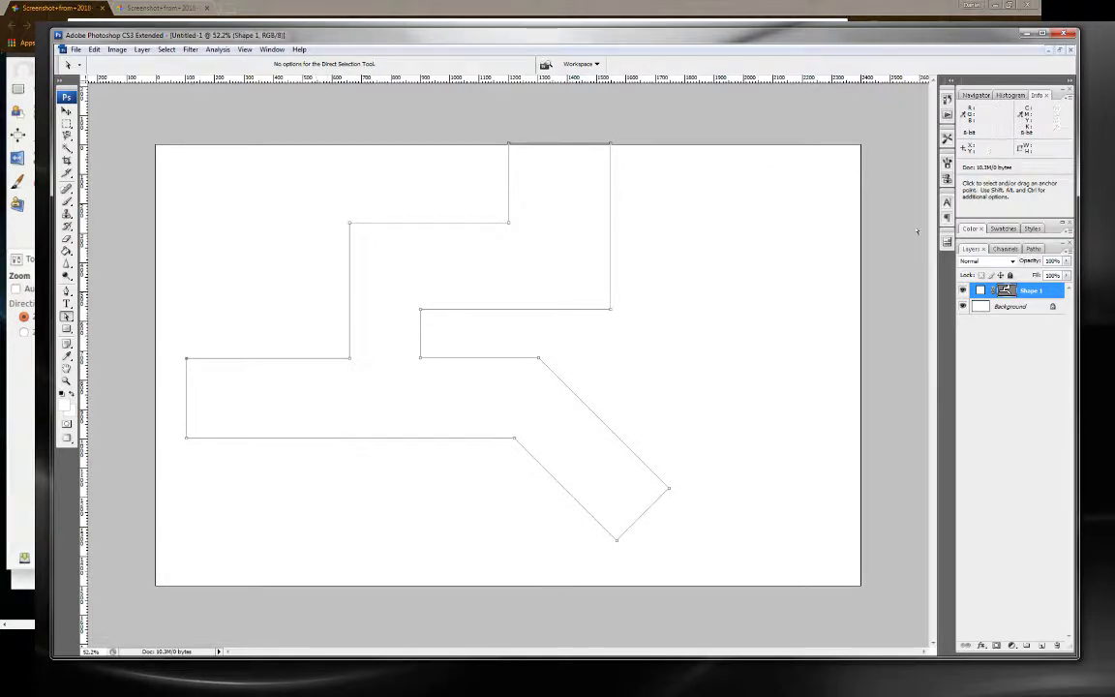
Give Shape 1 a light grey Color Overlay layer style.
key(h)
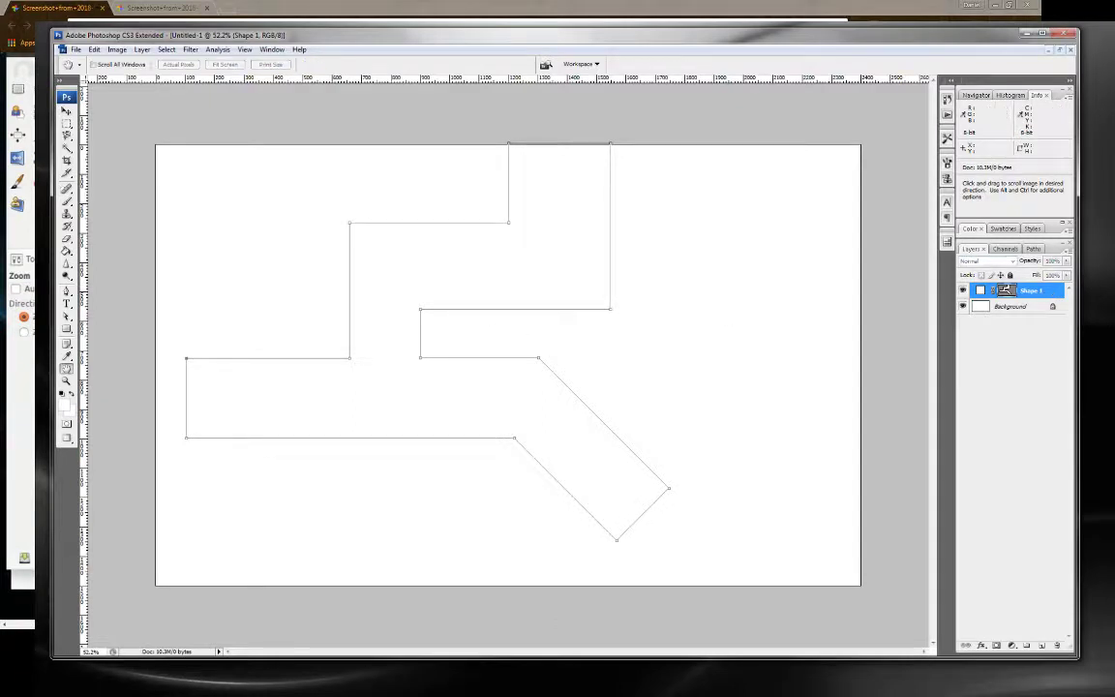
double_click(1030, 290)
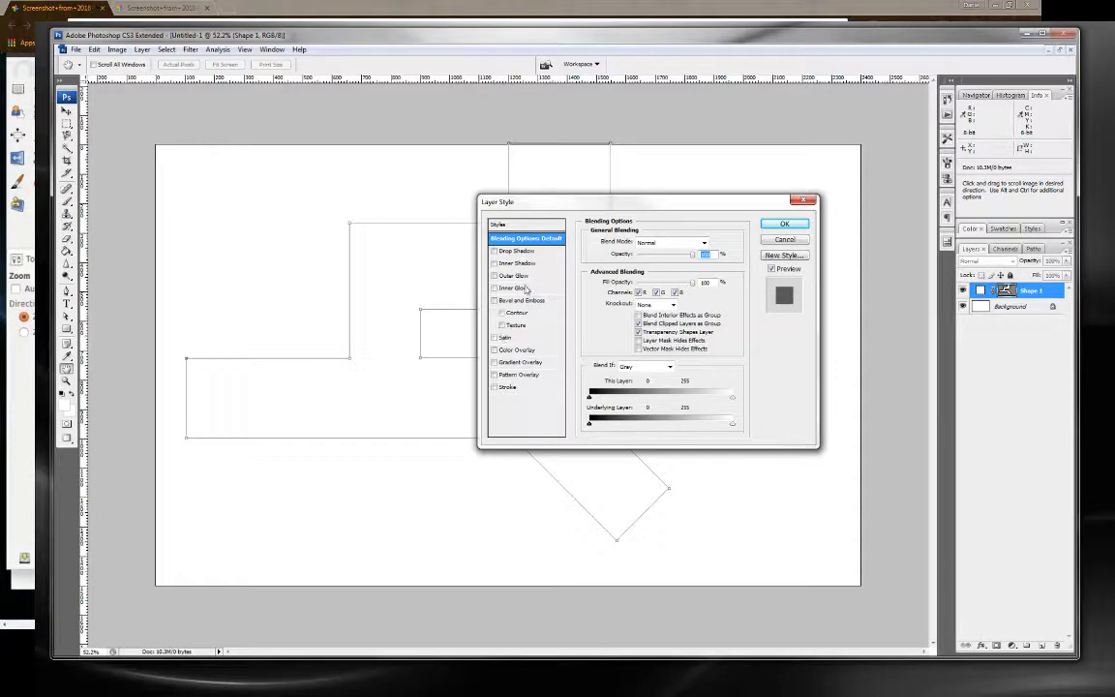
click(513, 350)
click(704, 242)
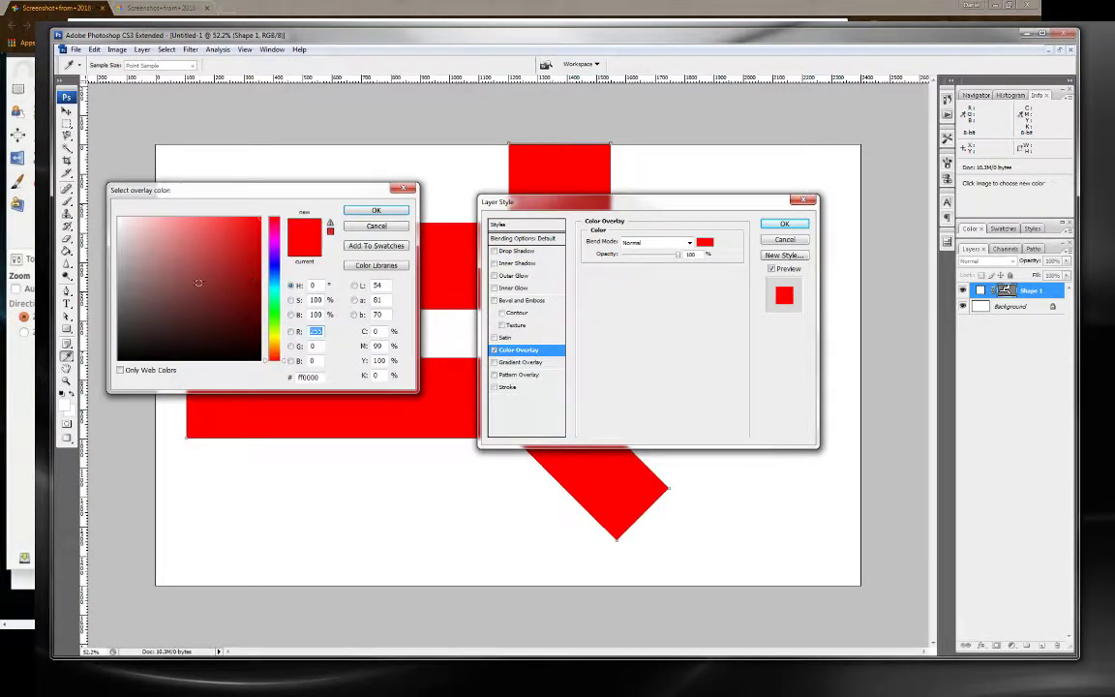
click(199, 283)
click(122, 242)
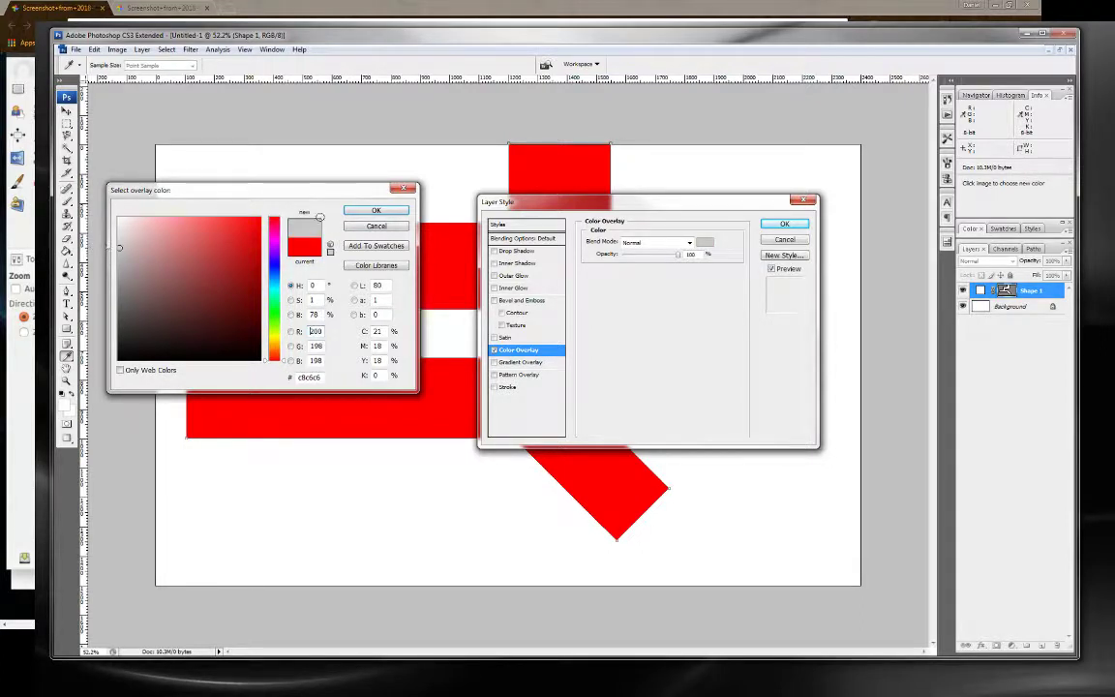
click(376, 210)
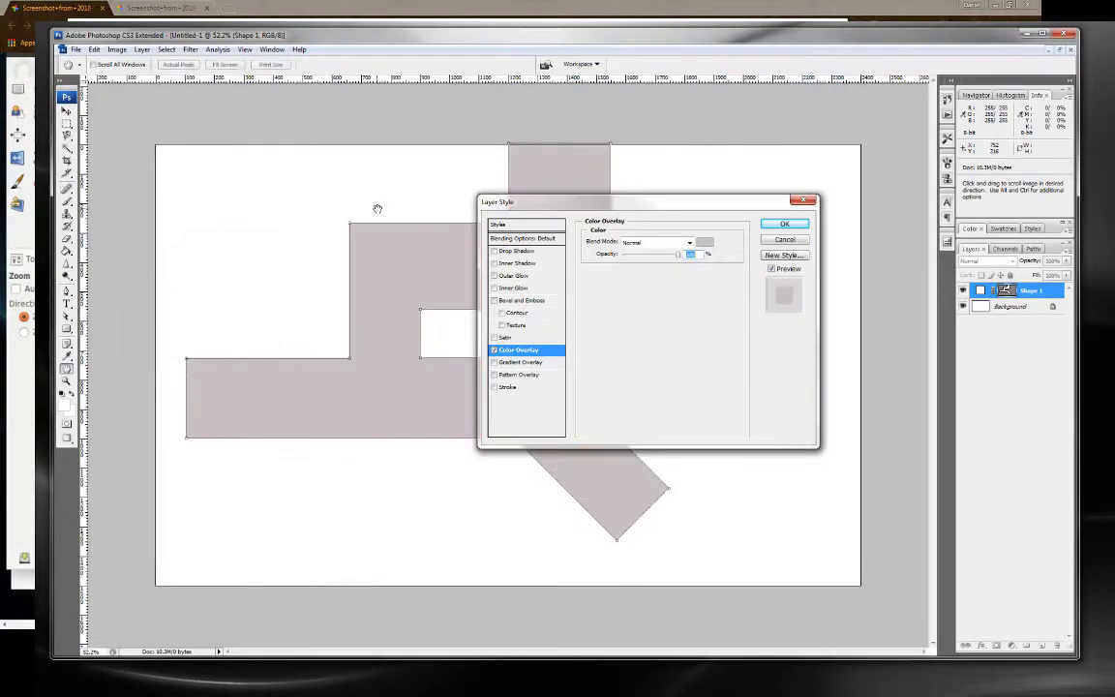
click(705, 243)
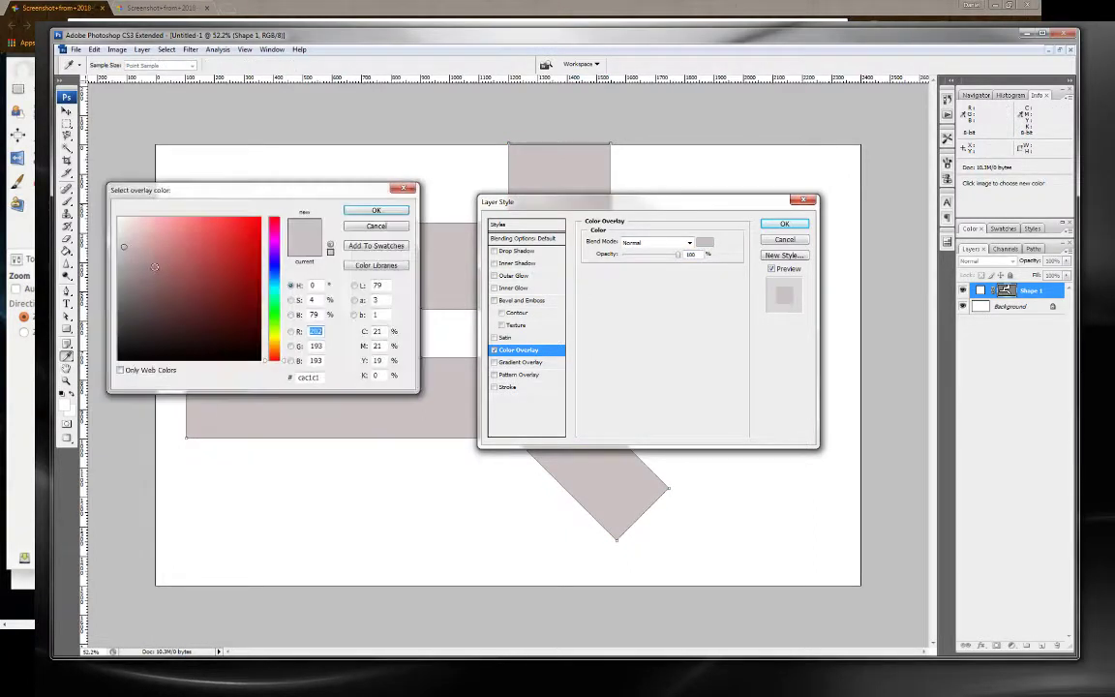
click(378, 212)
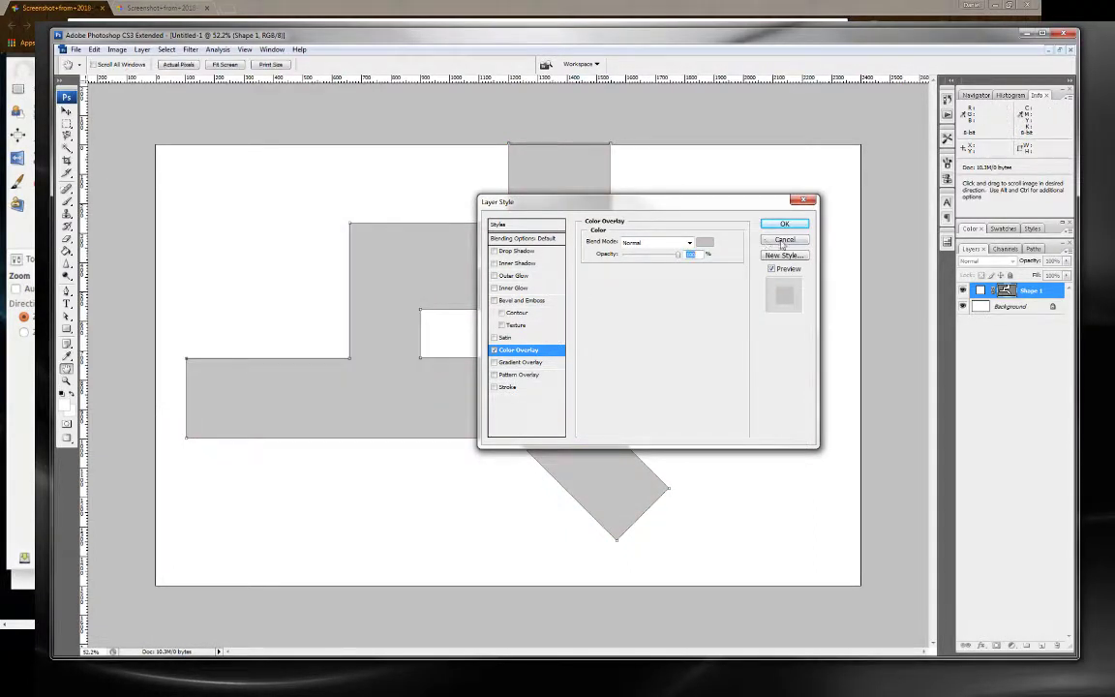
key(Return)
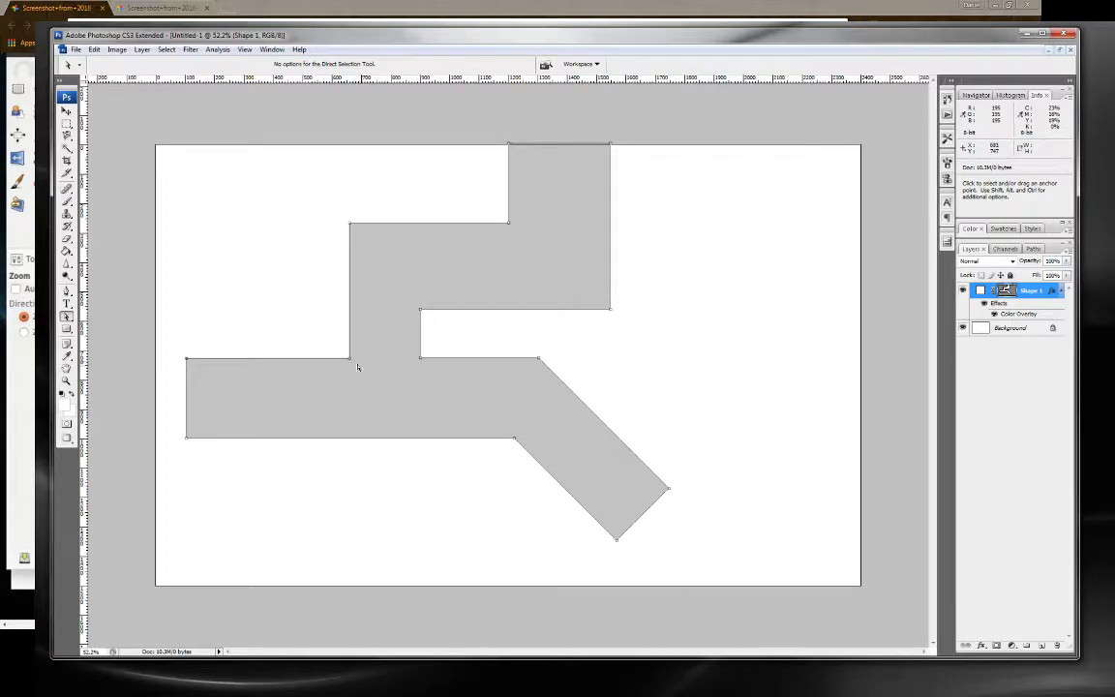
Add a black outside Stroke of about 26 px to Shape 1's layer style.
double_click(1028, 296)
click(508, 387)
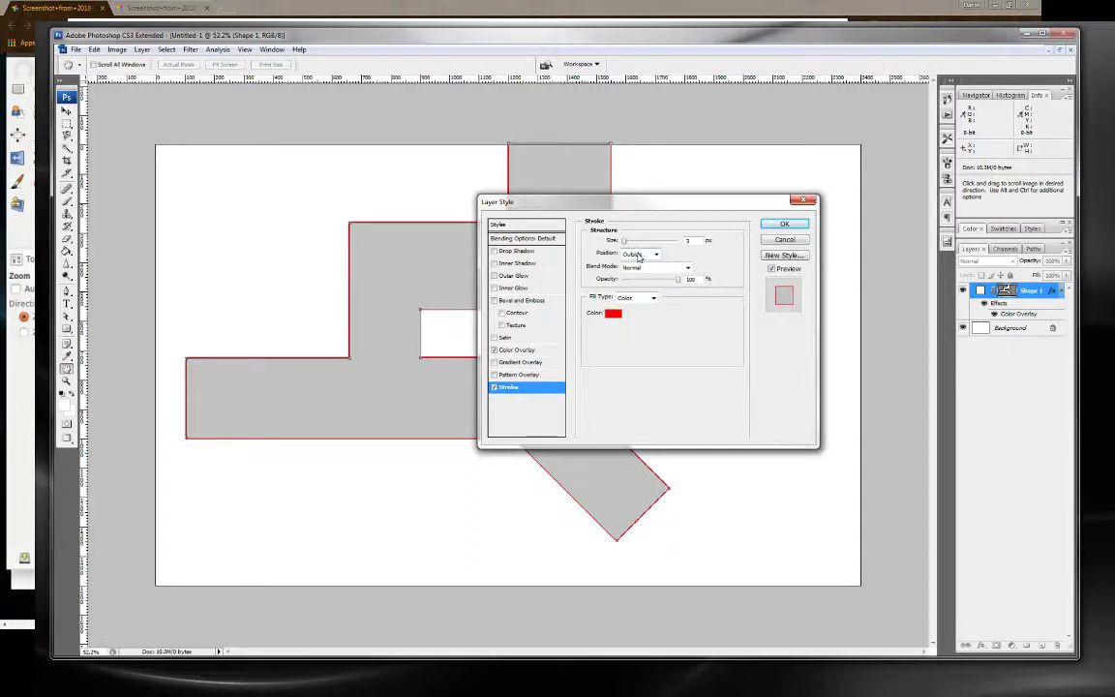
drag(624, 241, 631, 242)
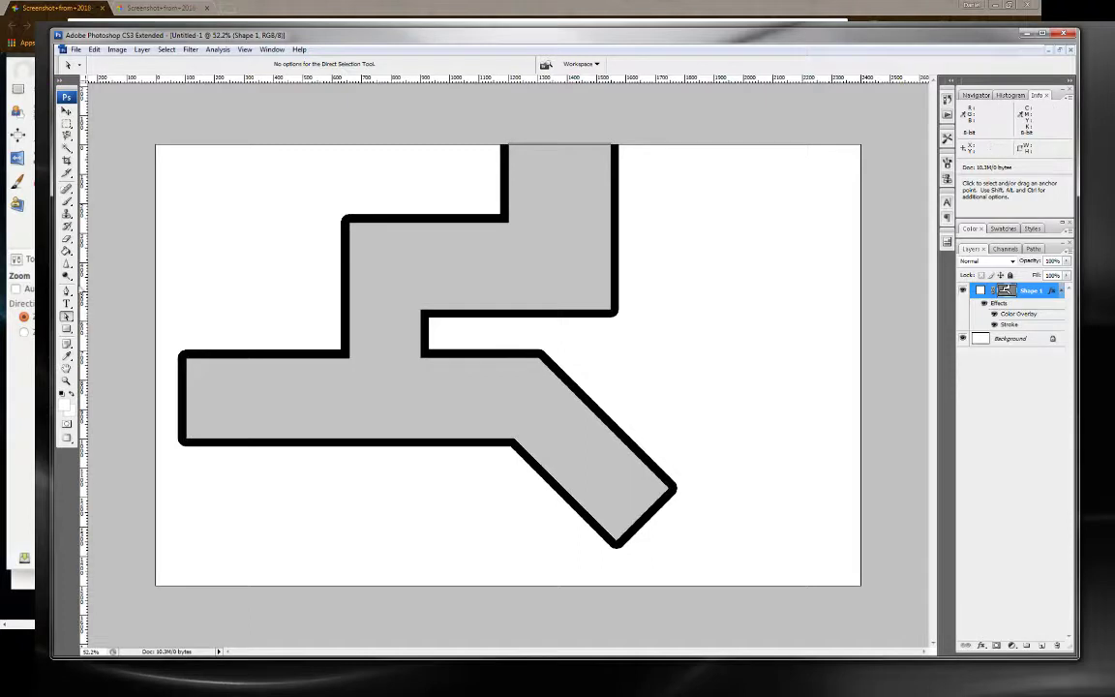
Draw a thin vertical grey, black-outlined rectangle in the upper passage, creating Shape 2.
click(67, 329)
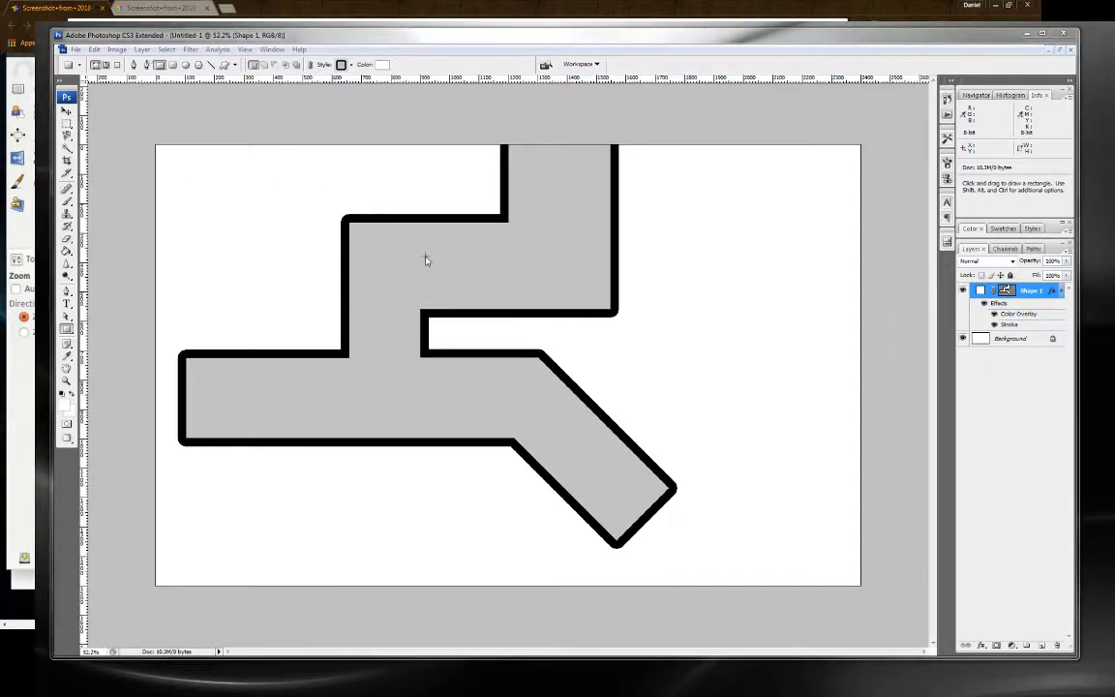
key(alt)
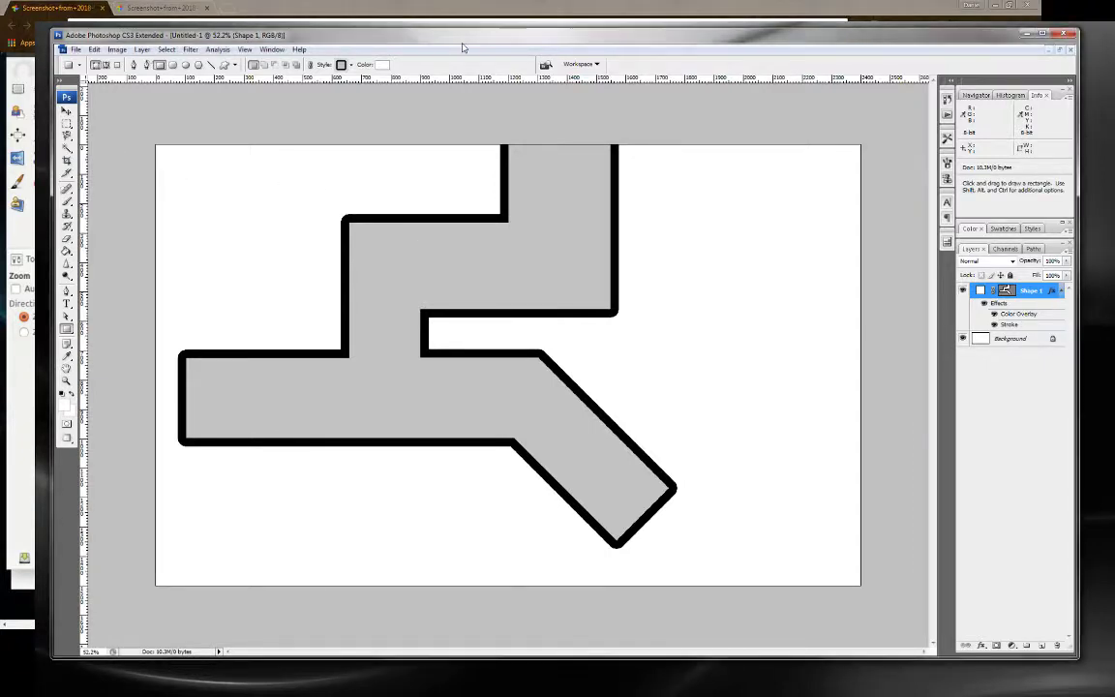
scroll(432, 260, up, 3)
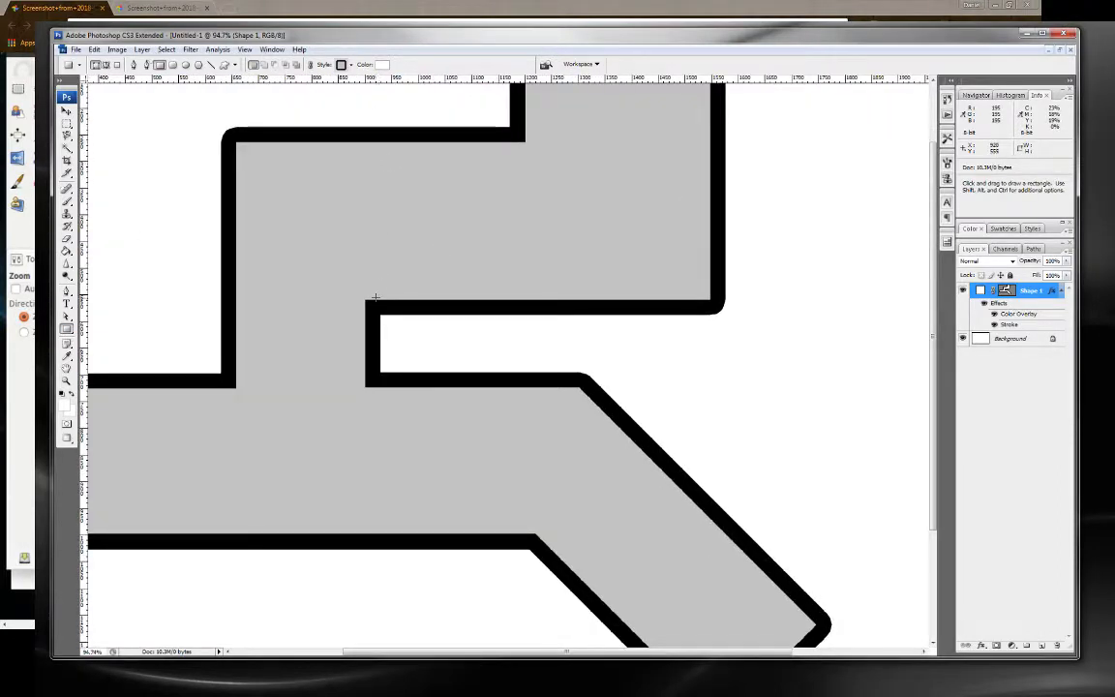
drag(375, 297, 392, 144)
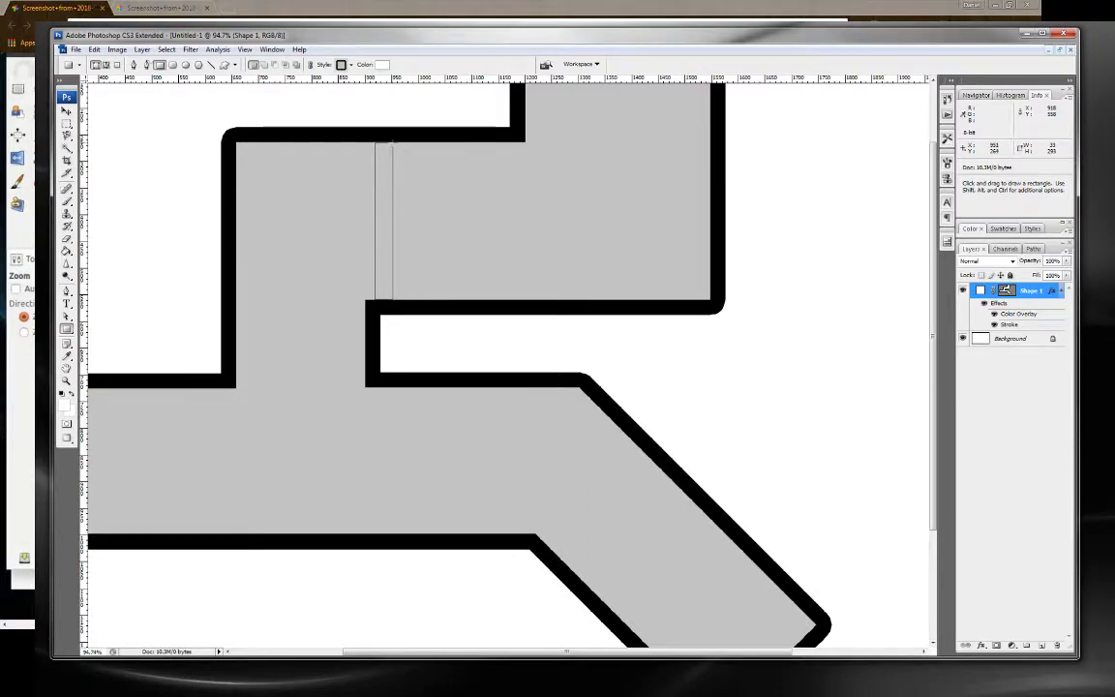
drag(392, 143, 392, 143)
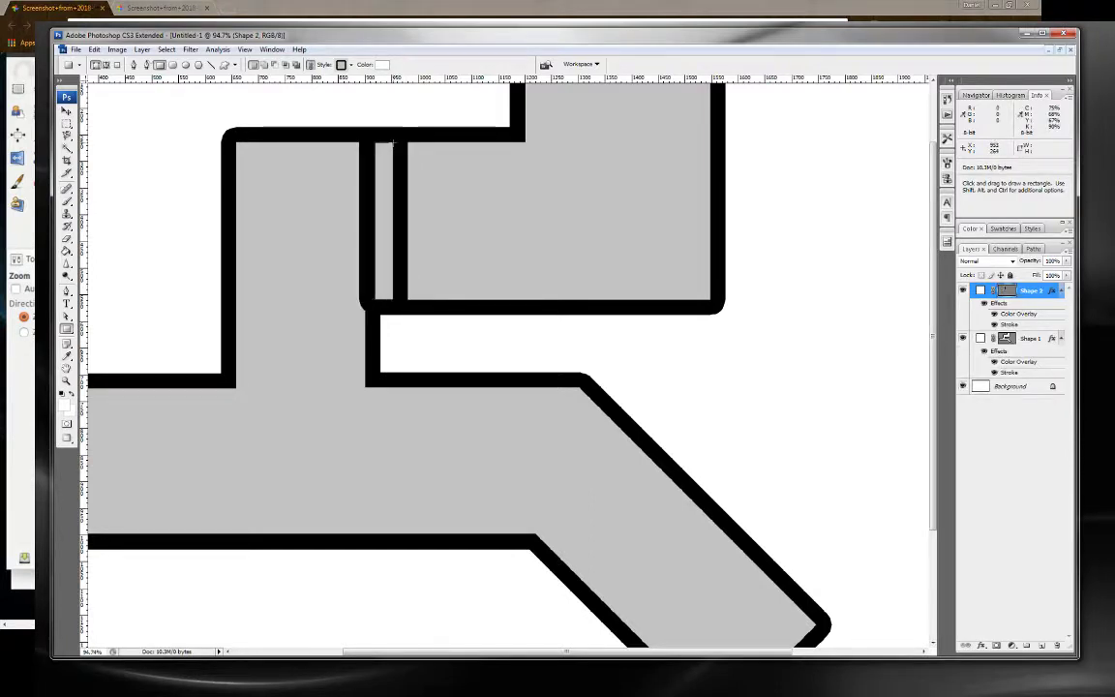
Reduce Shape 2's stroke to 1 px.
key(h)
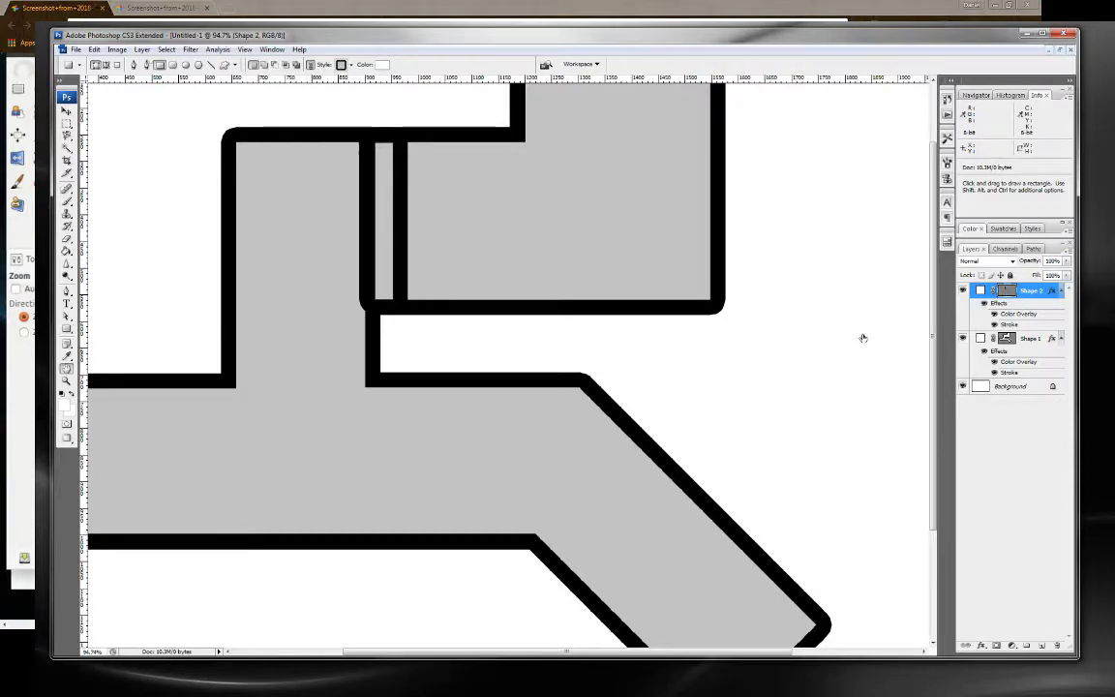
double_click(1036, 291)
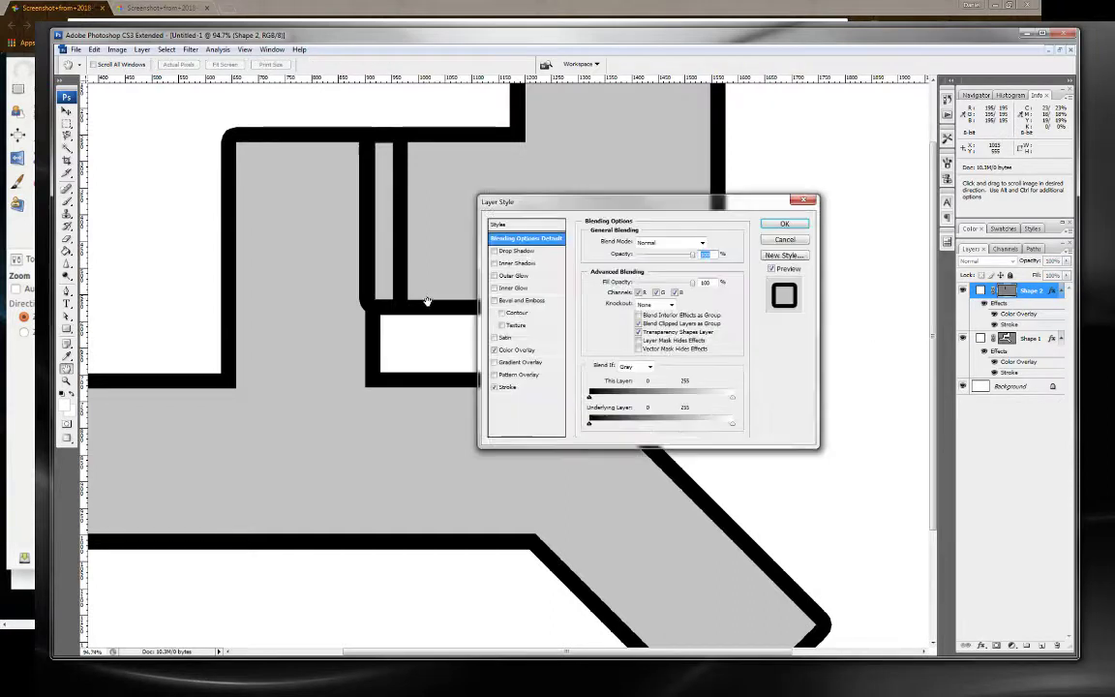
click(509, 388)
drag(638, 241, 626, 246)
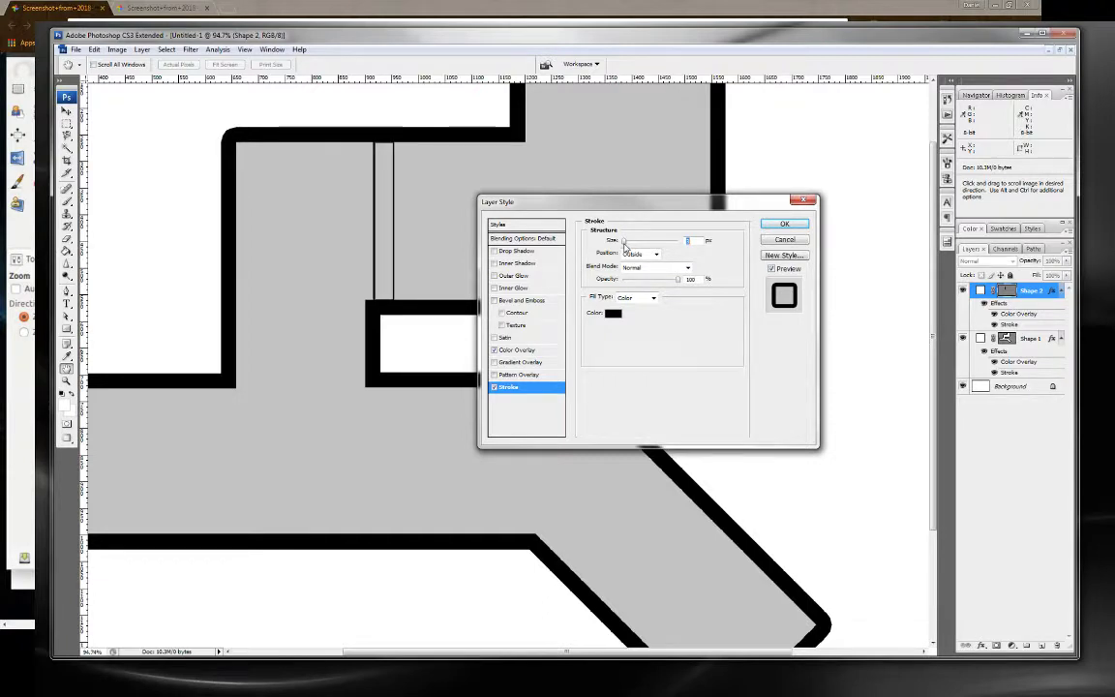
click(765, 226)
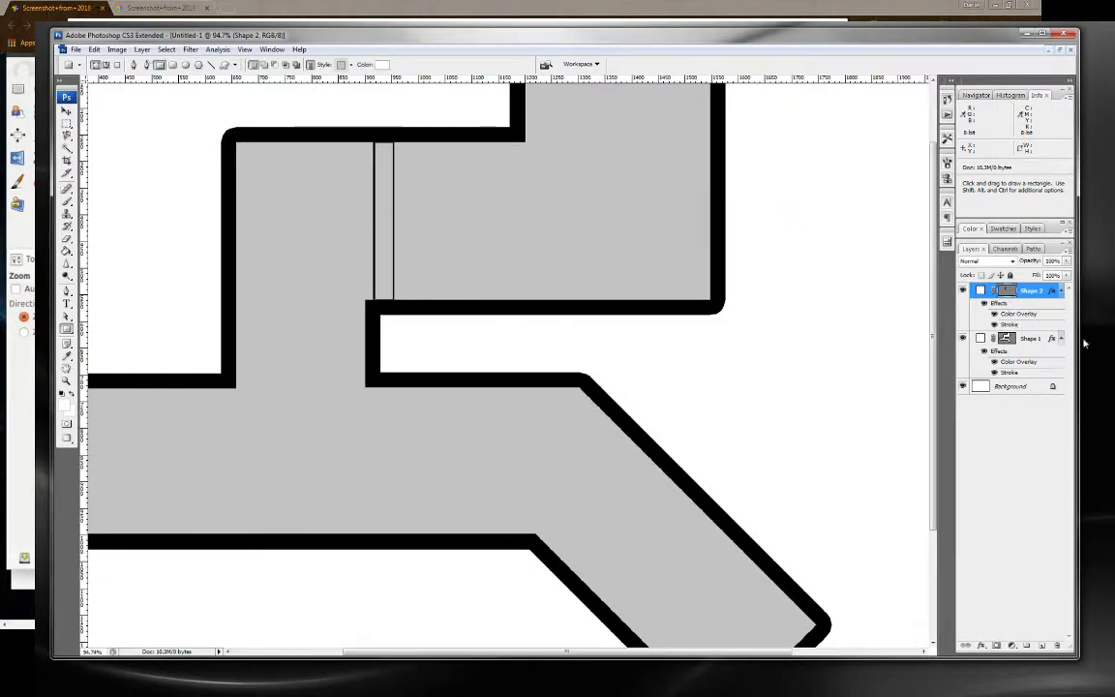
Try Gradient Overlay and Drop Shadow on the bar, then enable Inner Shadow instead.
double_click(1056, 300)
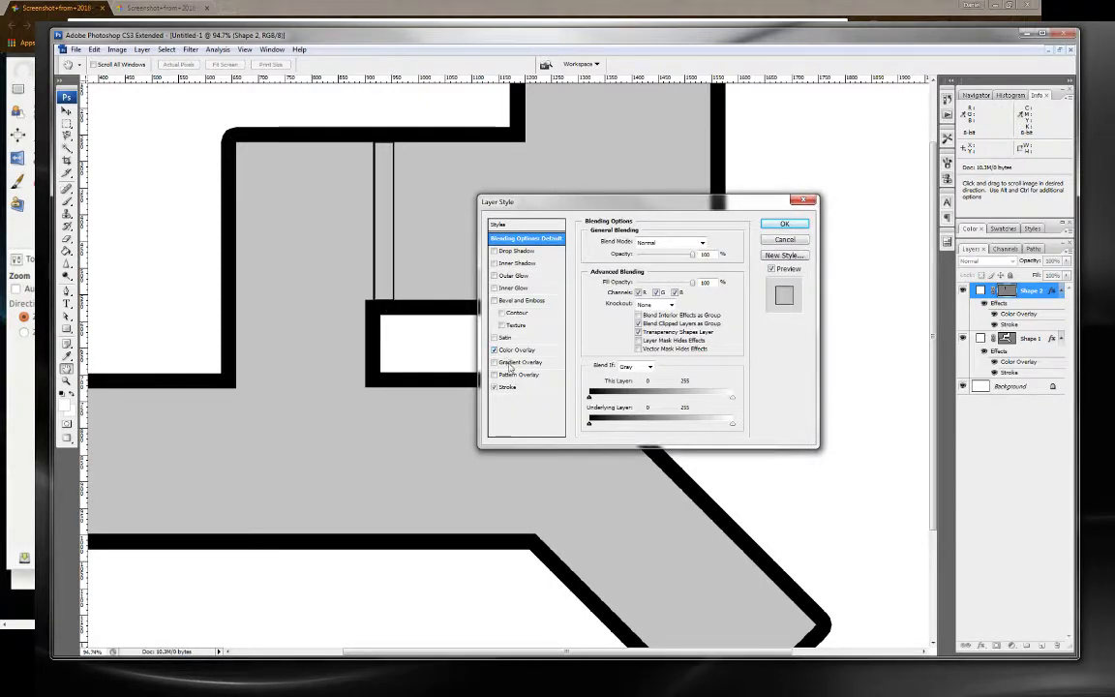
click(507, 363)
click(634, 269)
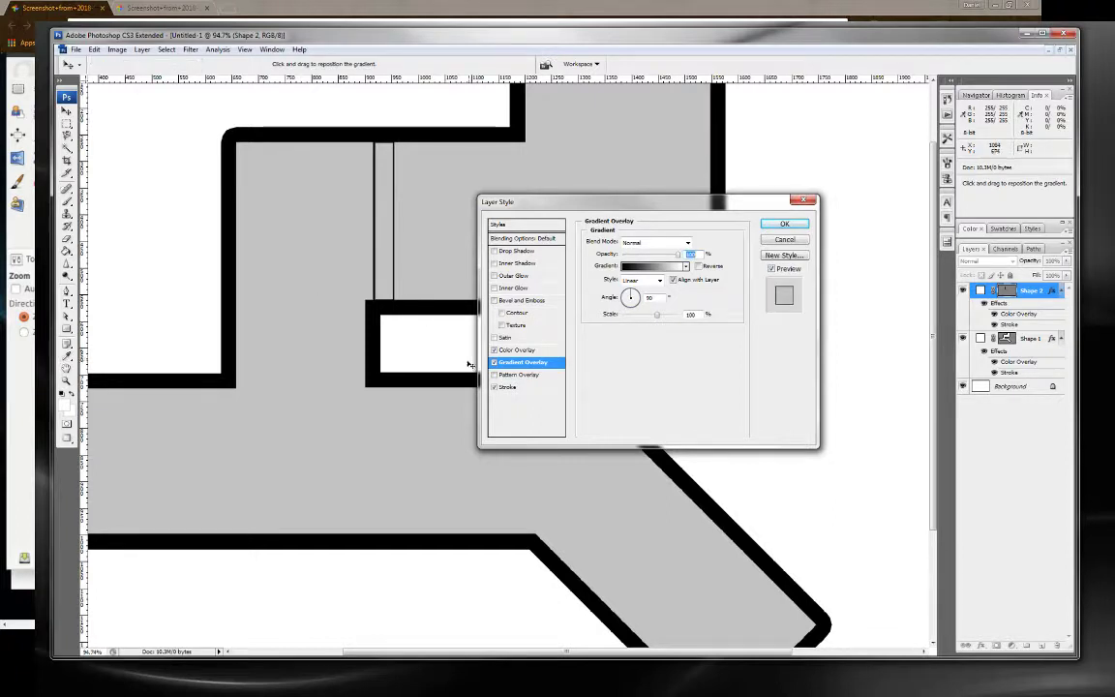
click(523, 251)
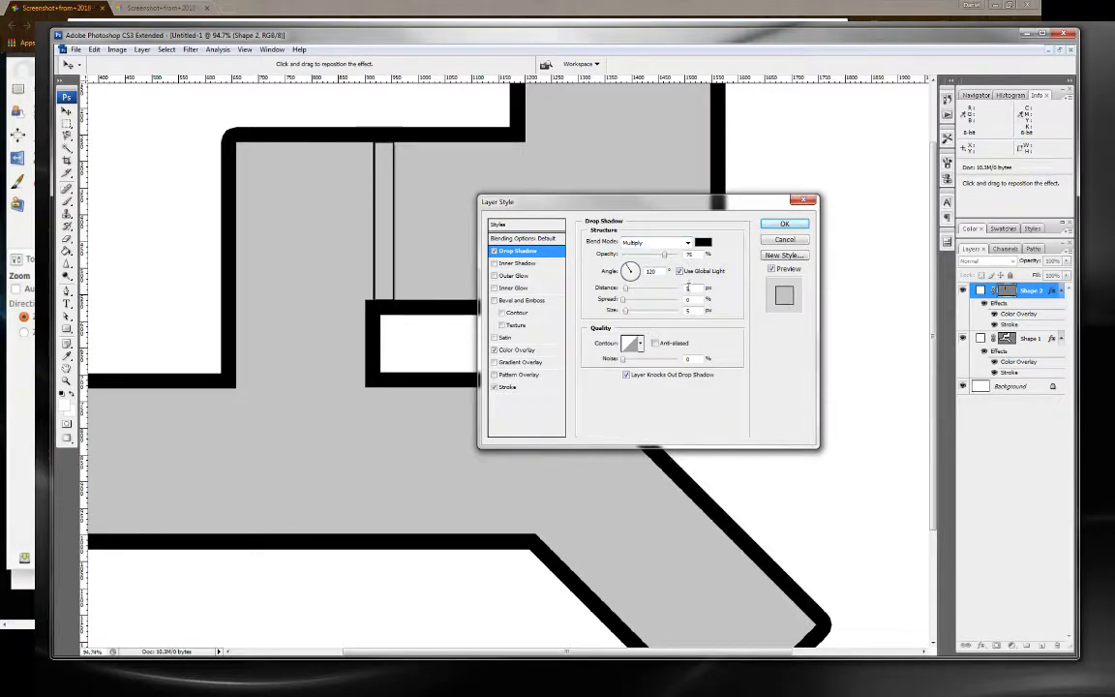
click(495, 252)
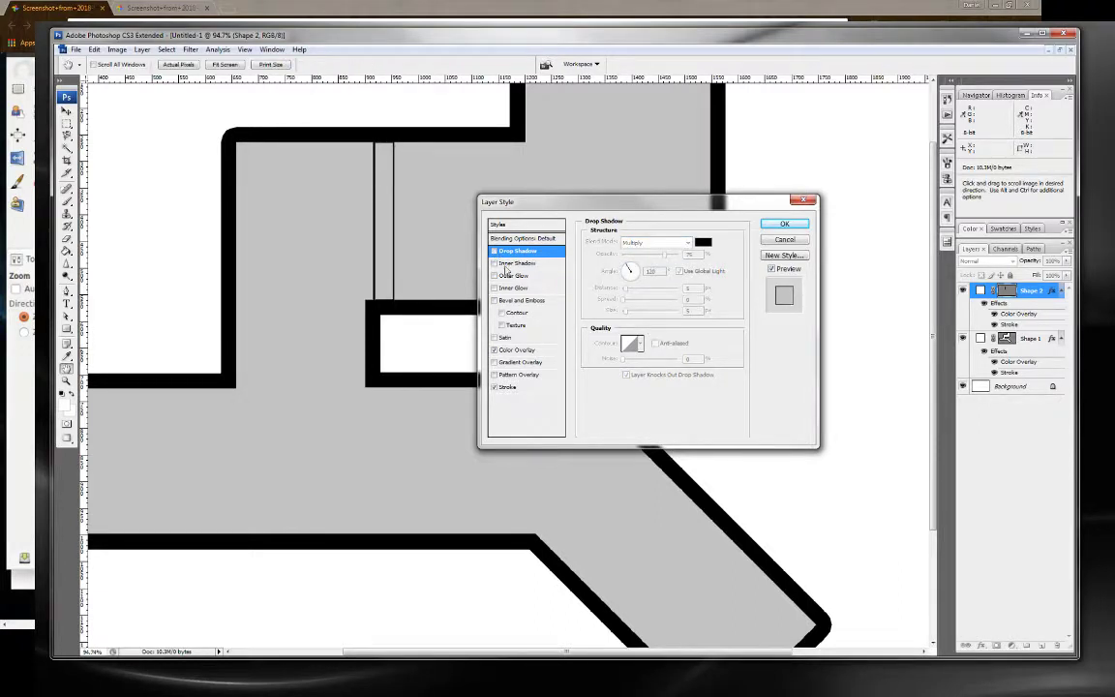
click(495, 263)
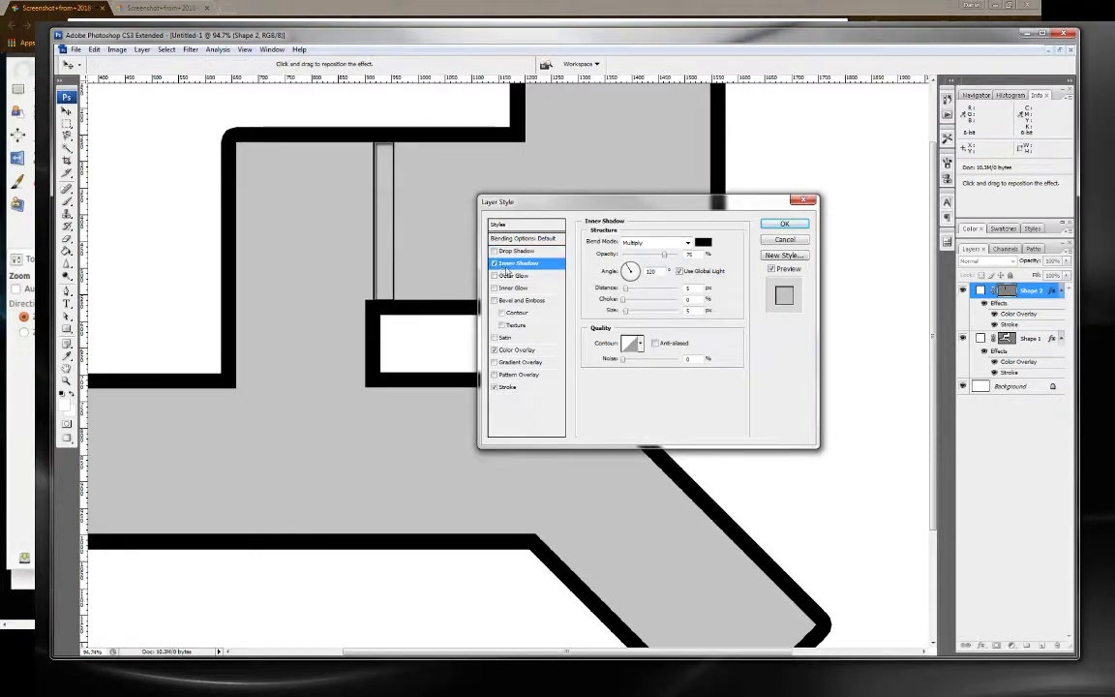
Set the inner shadow angle to 180° and adjust its distance, size and opacity.
click(623, 275)
click(627, 272)
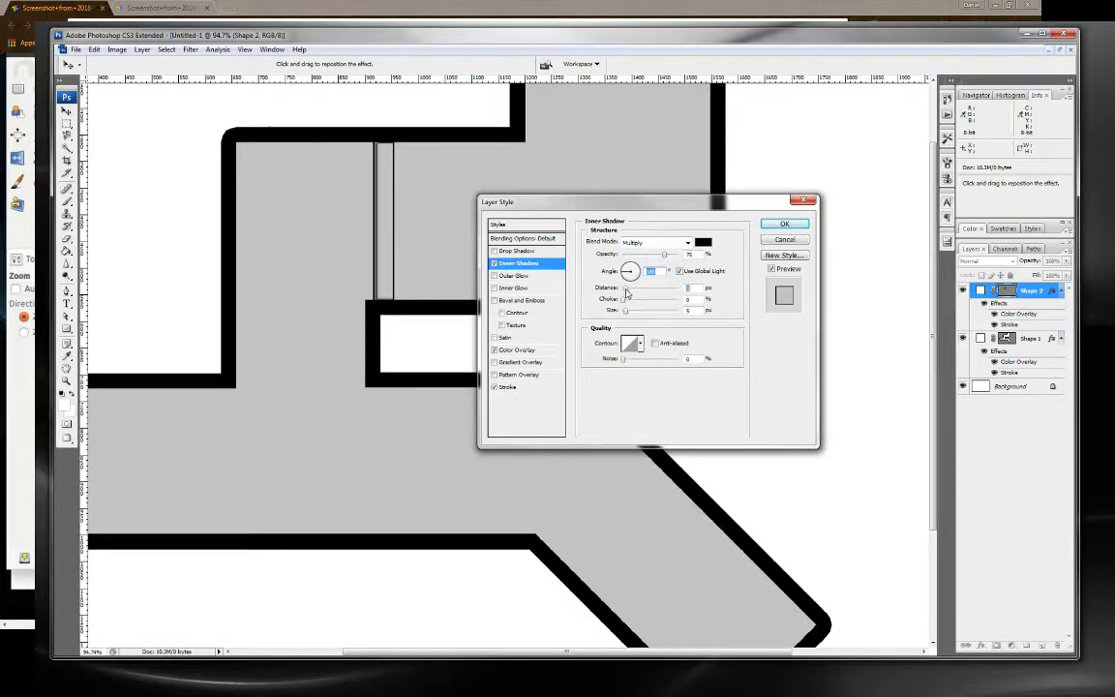
mouse_move(625, 288)
mouse_down()
mouse_move(633, 312)
mouse_move(627, 296)
mouse_up()
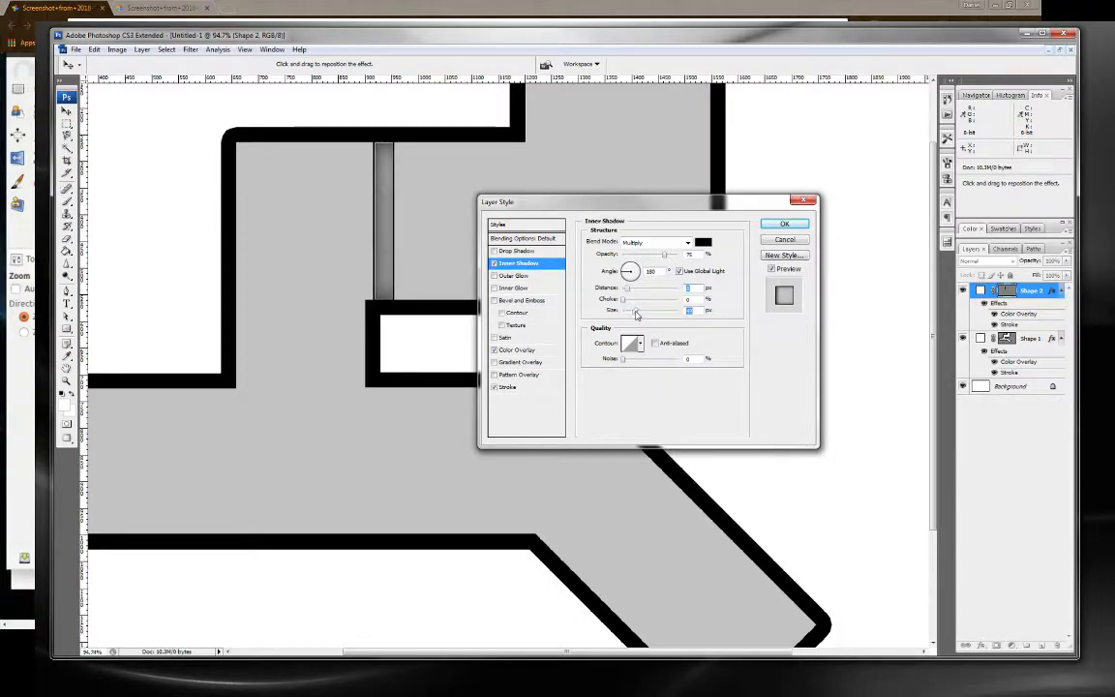
drag(633, 313, 627, 314)
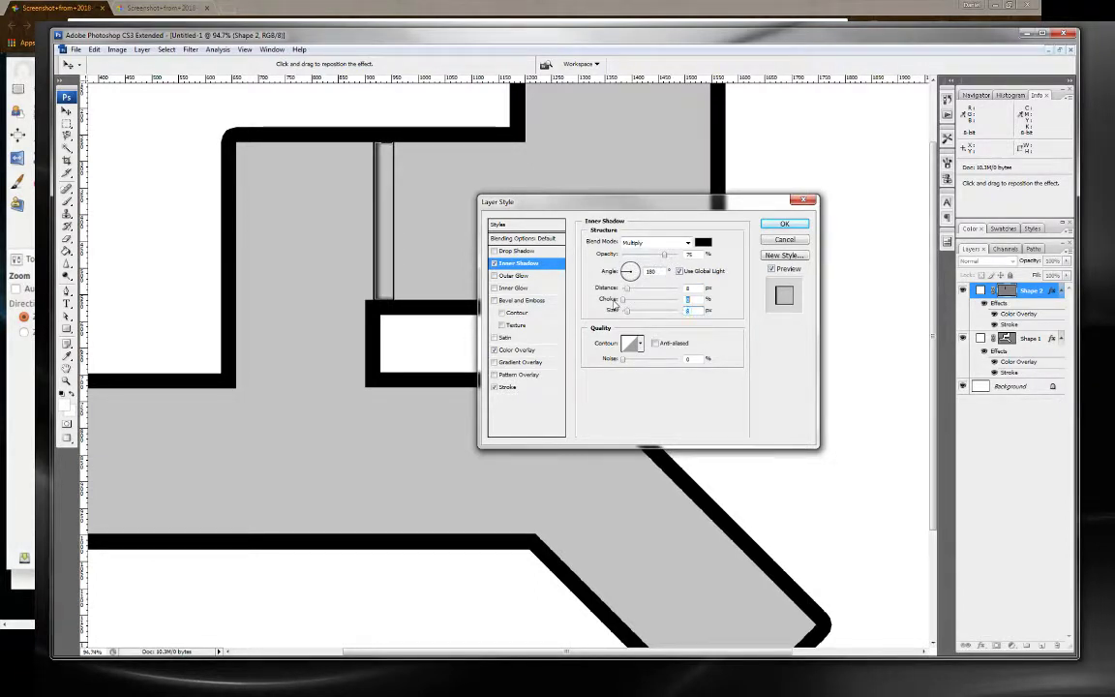
drag(664, 255, 641, 256)
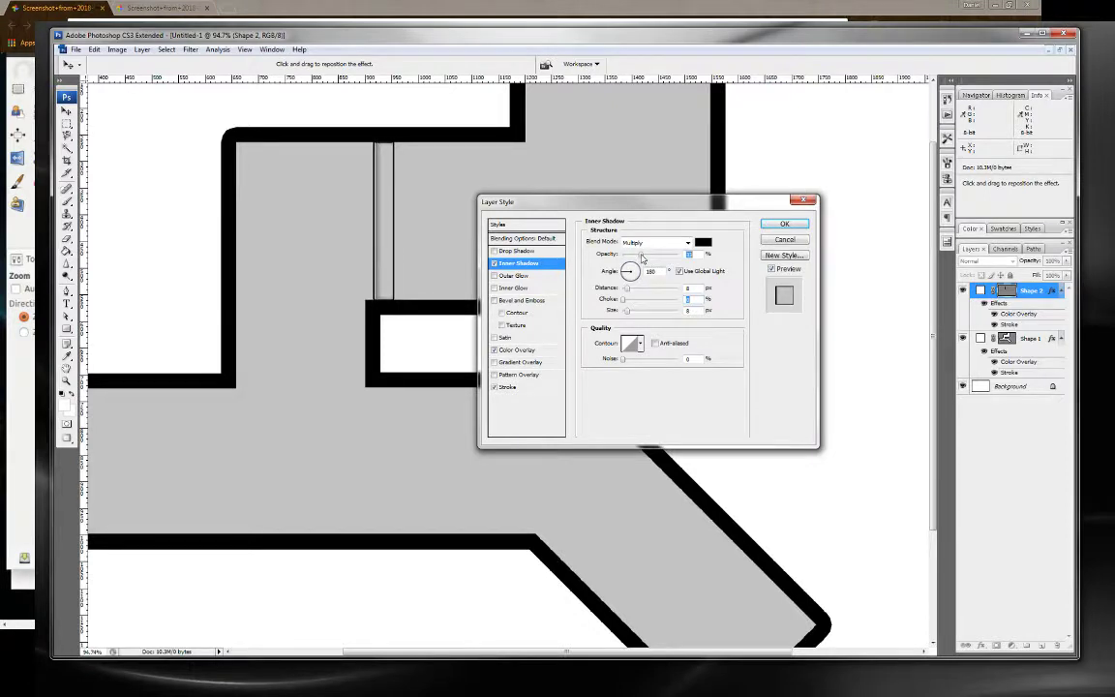
click(785, 224)
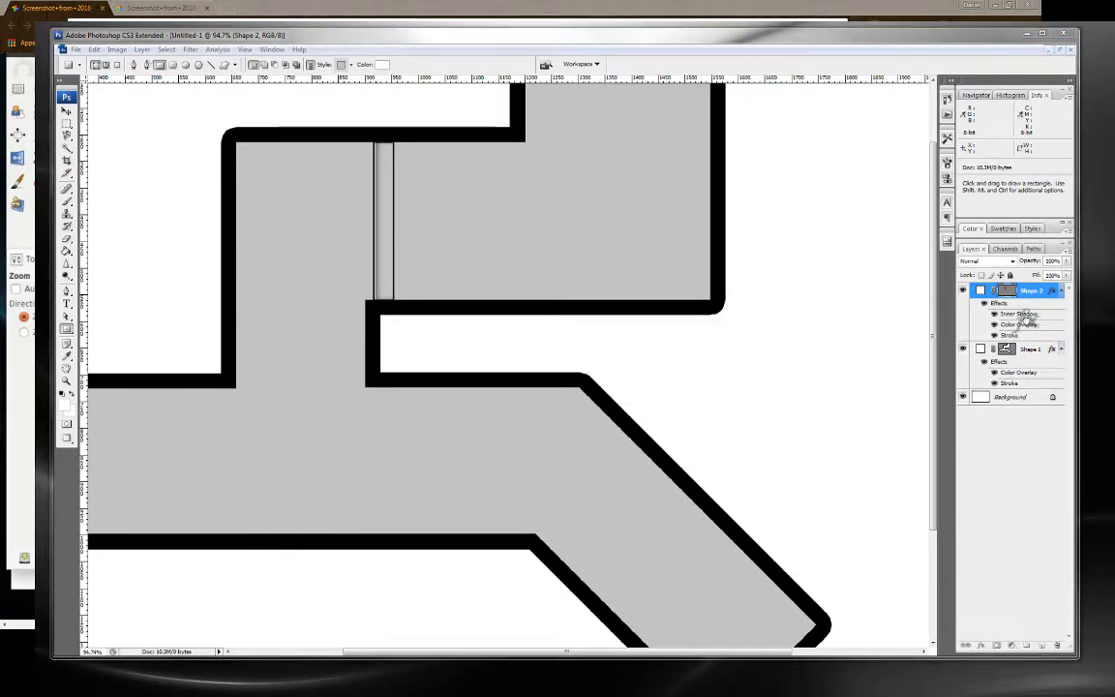
drag(1046, 589, 1045, 292)
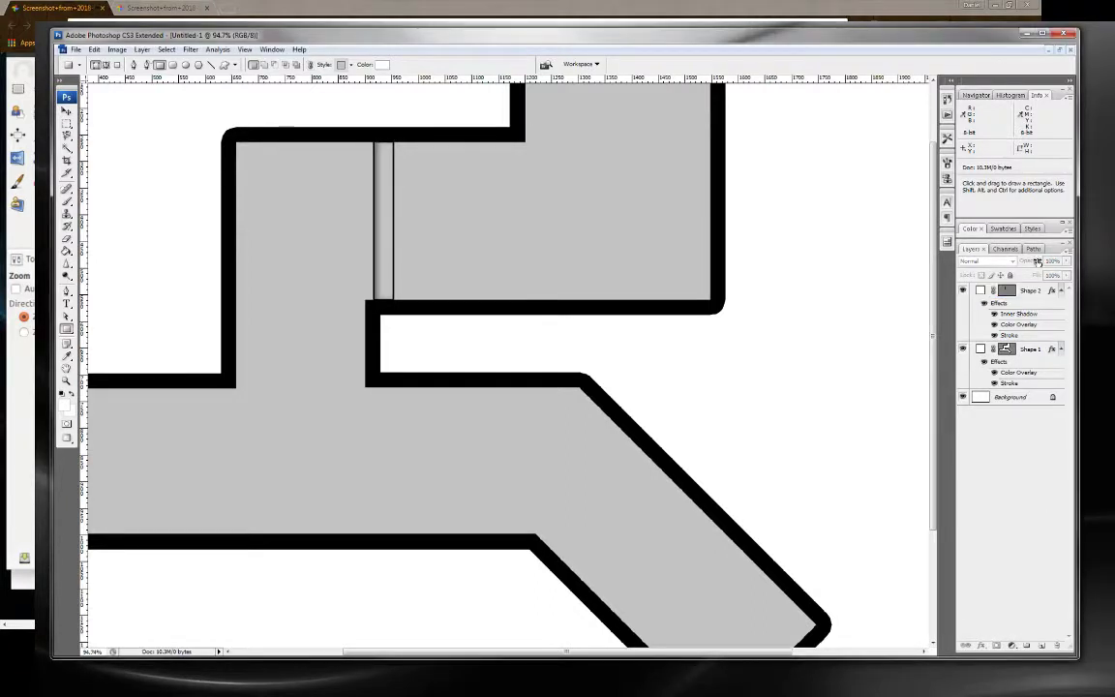
Duplicate the bar into four side-by-side copies, nudging each copy right.
key(ctrl+j)
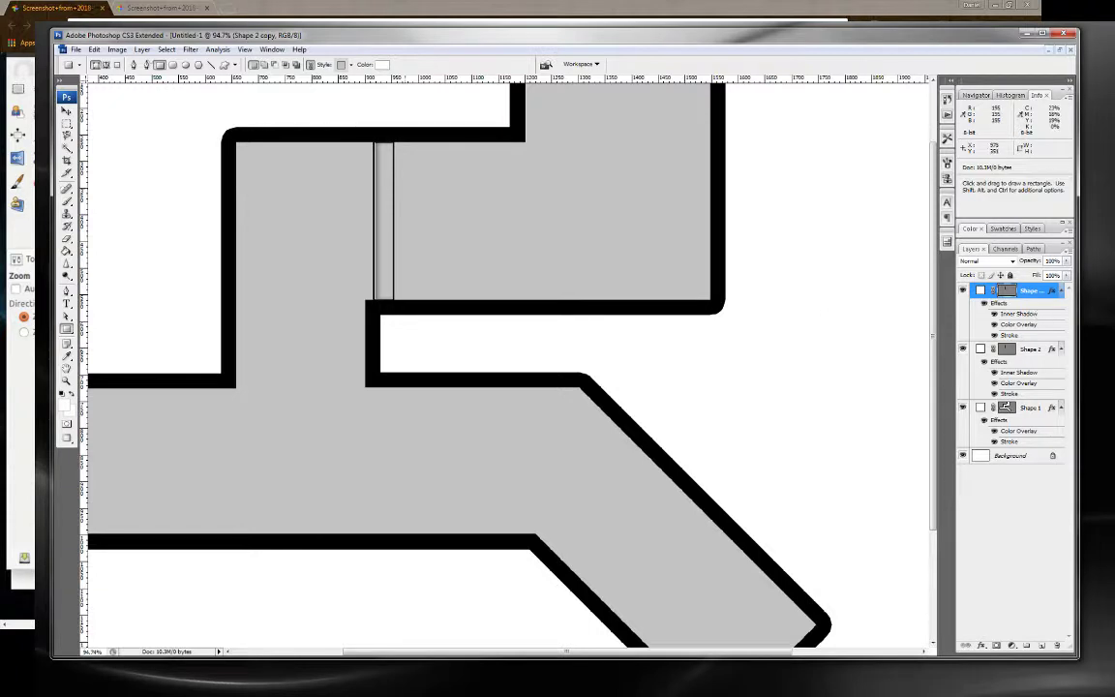
key(v)
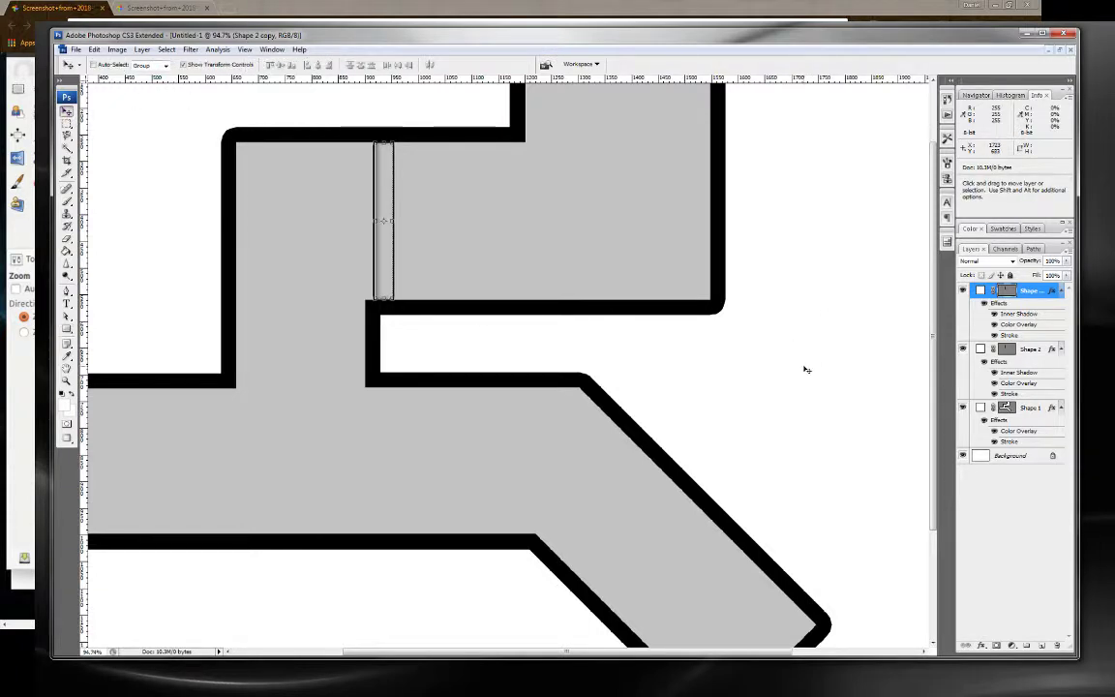
key(alt+Right)
key(Right)
key(Right)
key(Right)
key(Right)
key(Right)
key(Right)
key(Right)
key(Right)
key(Right)
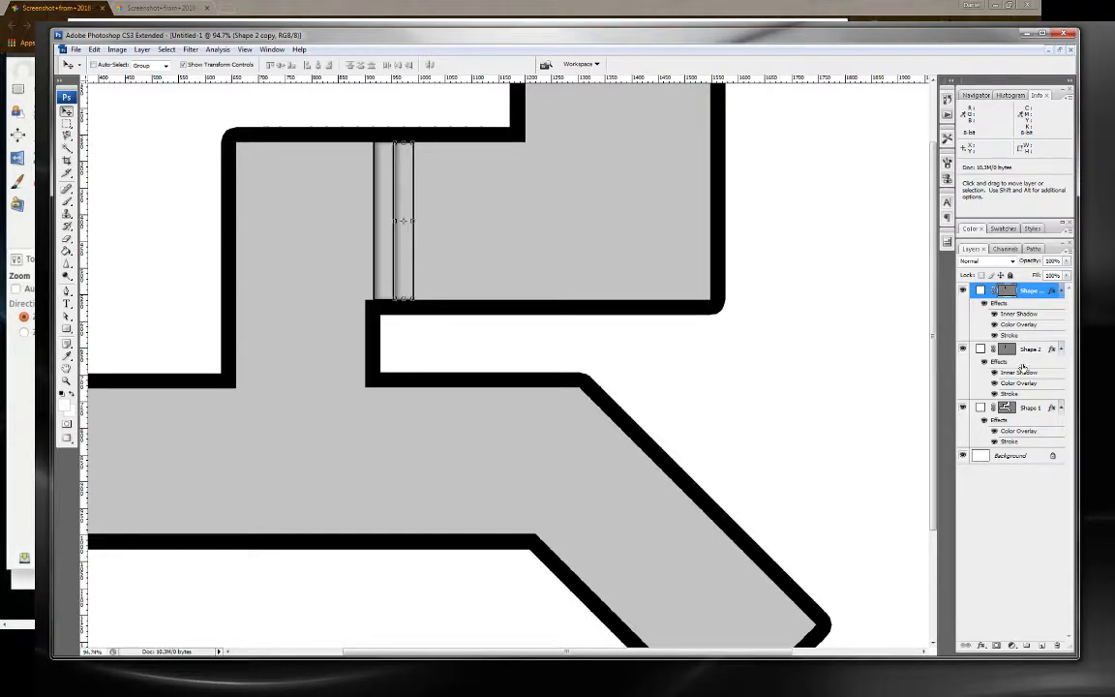
shift+click(1026, 349)
drag(1026, 350, 1041, 644)
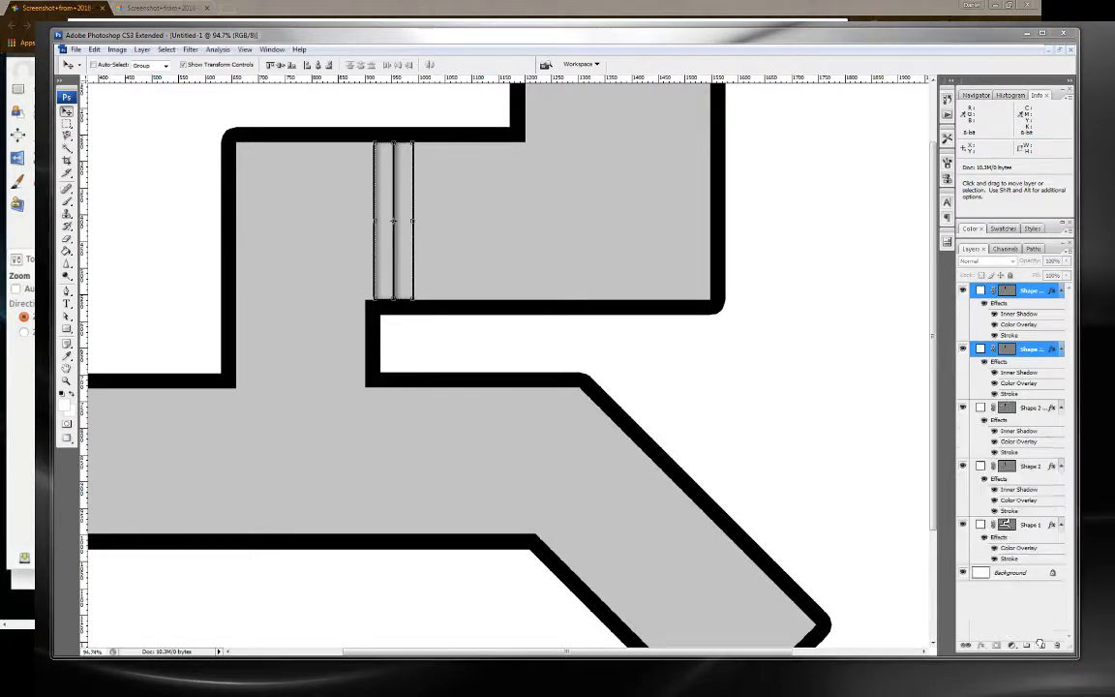
key(shift+Right)
key(shift+Right)
key(shift+Right)
key(shift+Right)
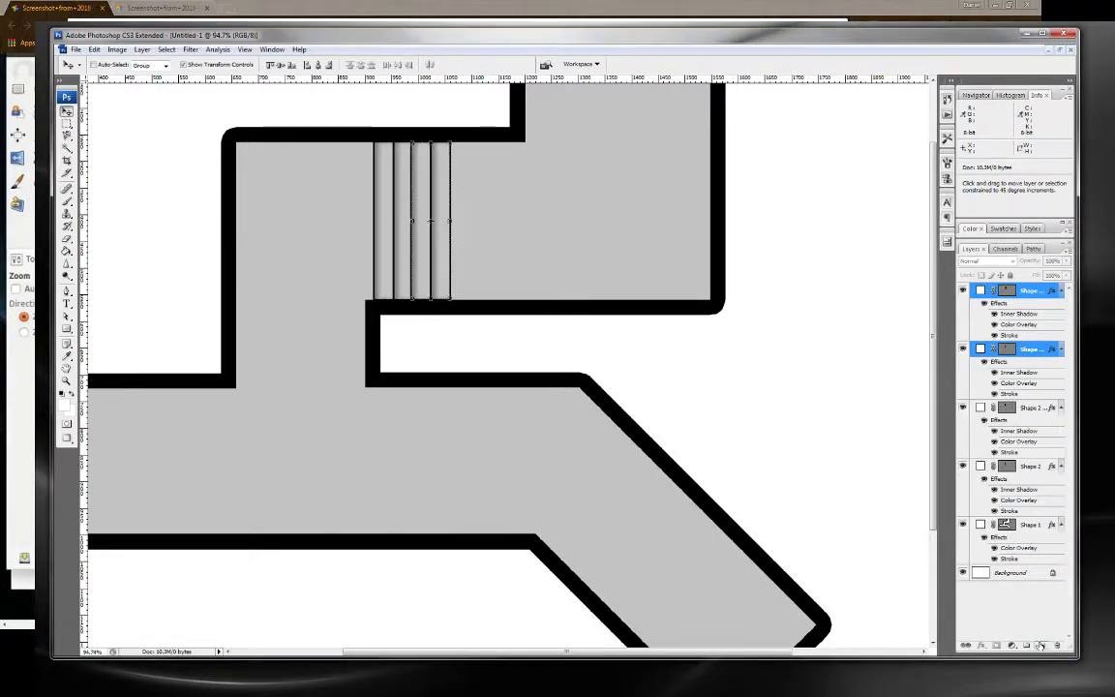
key(Right)
key(Right)
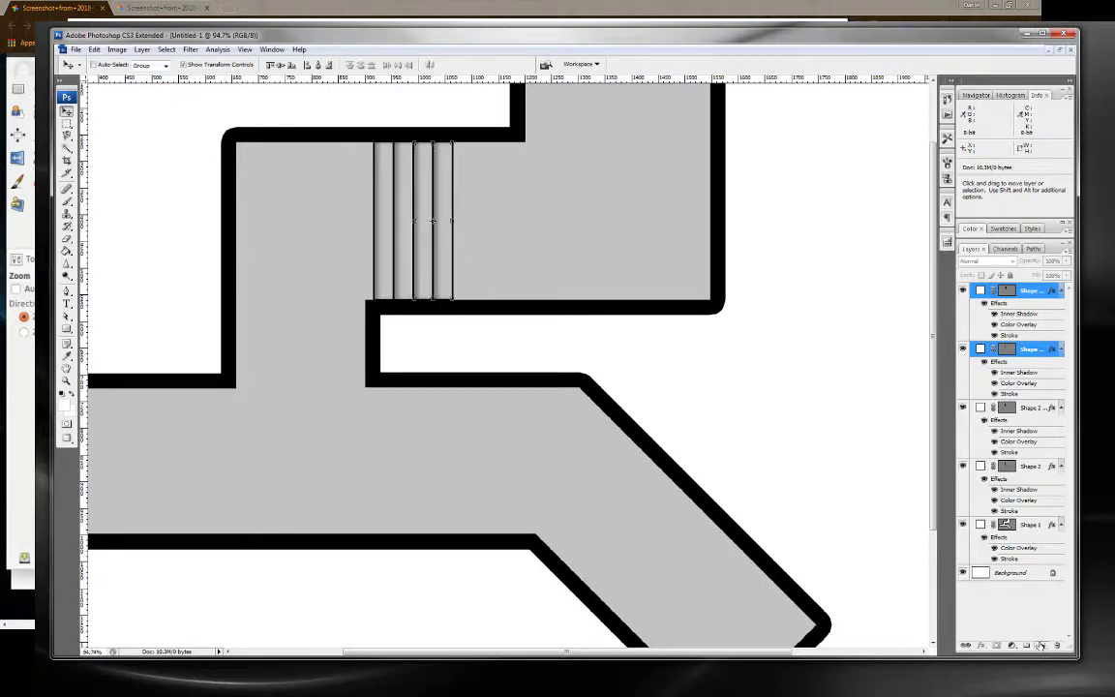
Collapse the effects lists under the bar layers and Shape 1.
click(1061, 407)
click(1061, 348)
click(1061, 290)
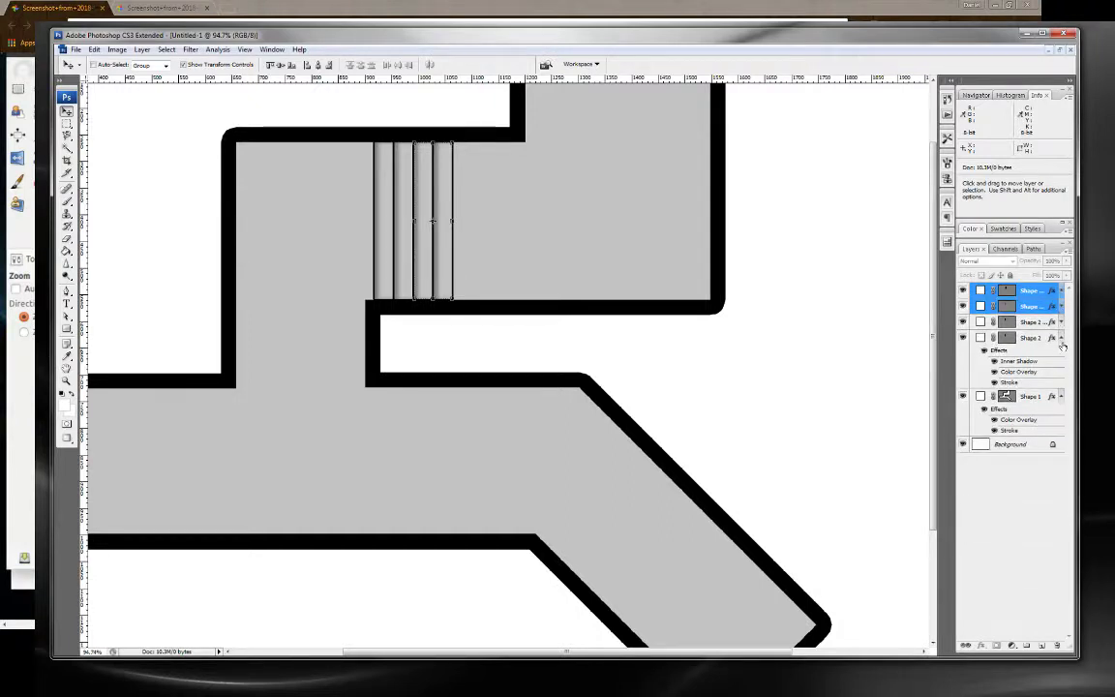
click(1061, 338)
click(1061, 353)
Duplicate the four bars and Shift-nudge the copies right until the steps reach the wall.
shift+click(1037, 336)
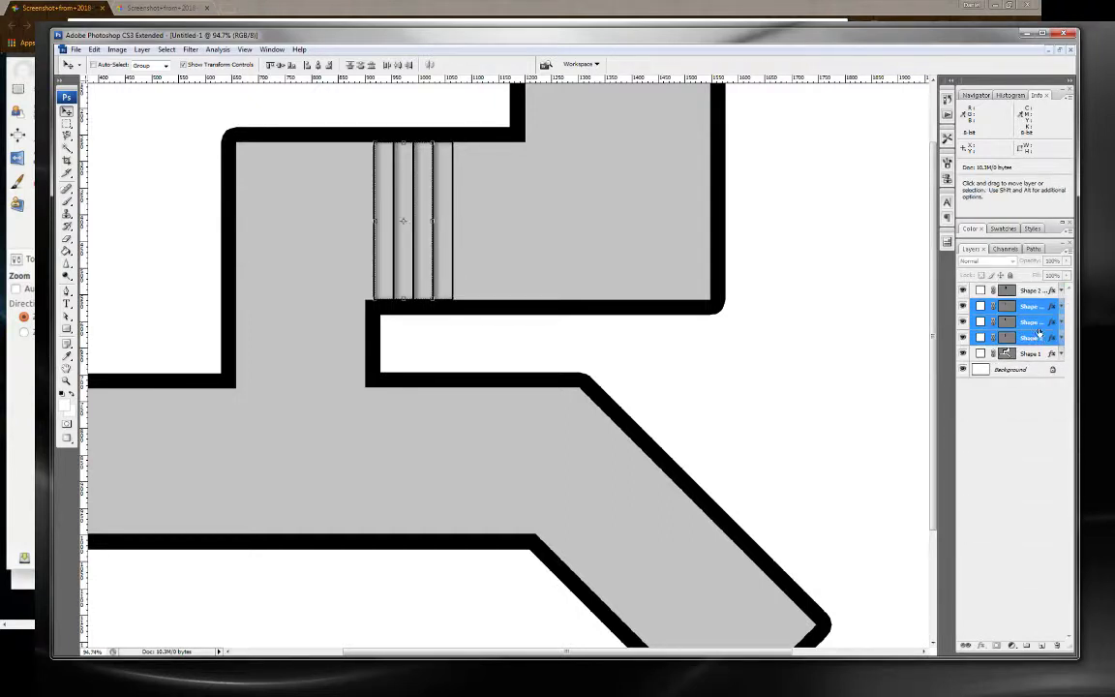
shift+click(1041, 291)
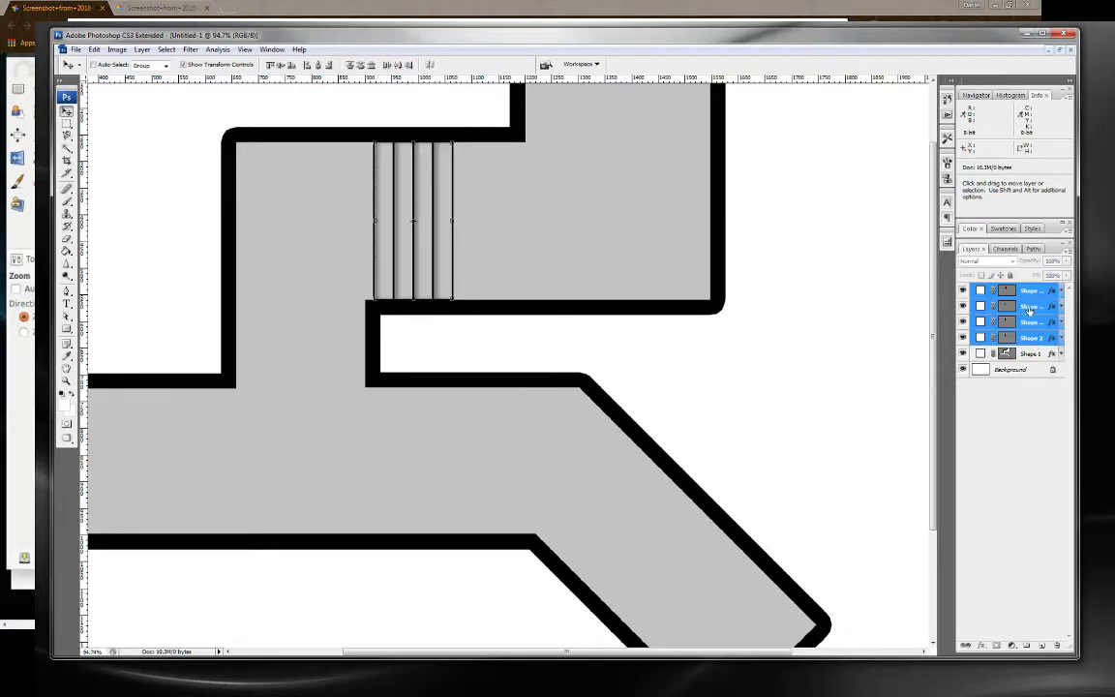
drag(1029, 311, 1040, 646)
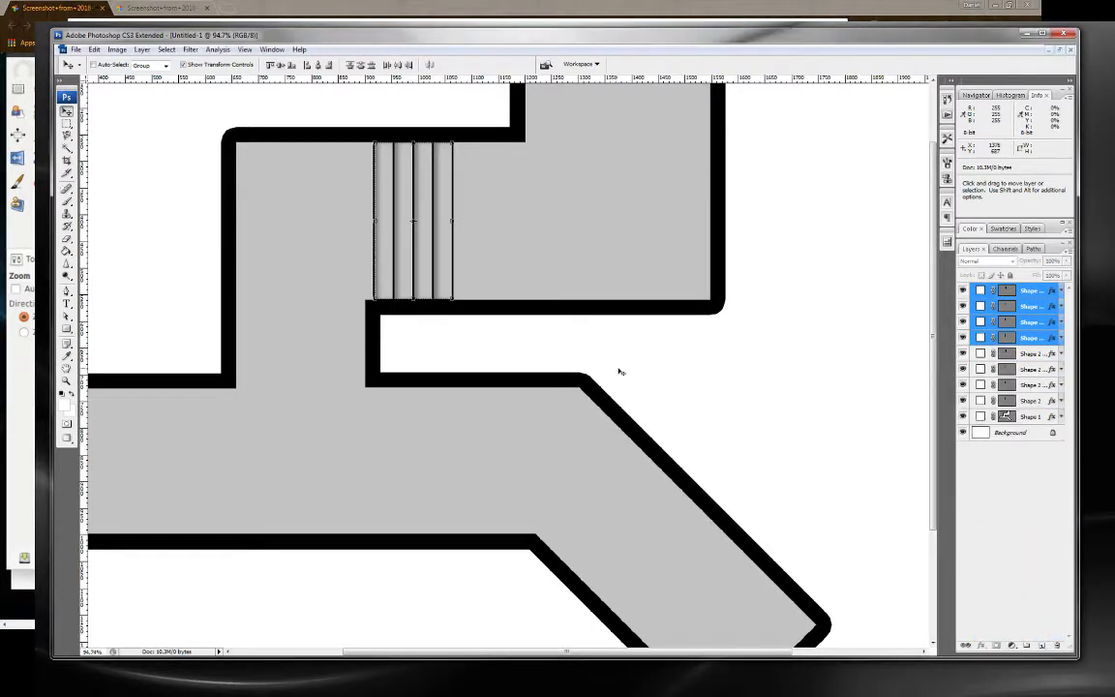
key(shift+Right)
key(shift+Right)
key(shift+Right)
key(shift+Right)
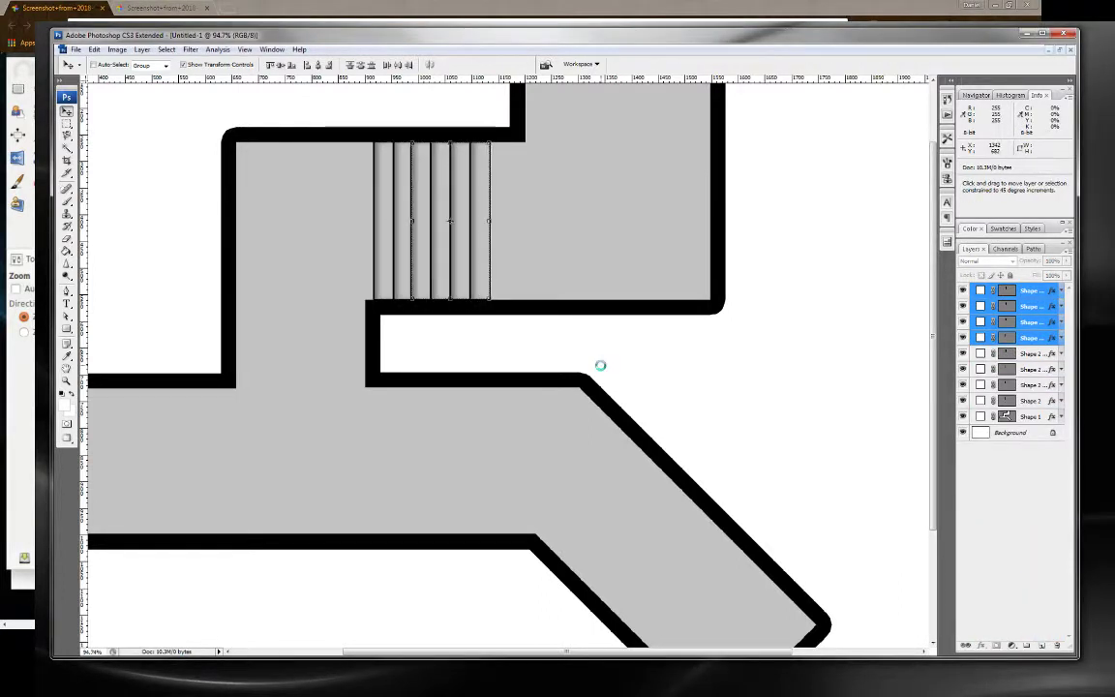
key(shift+Right)
key(shift+Right)
key(shift+Right)
key(shift+Right)
key(shift+Right)
key(shift+Right)
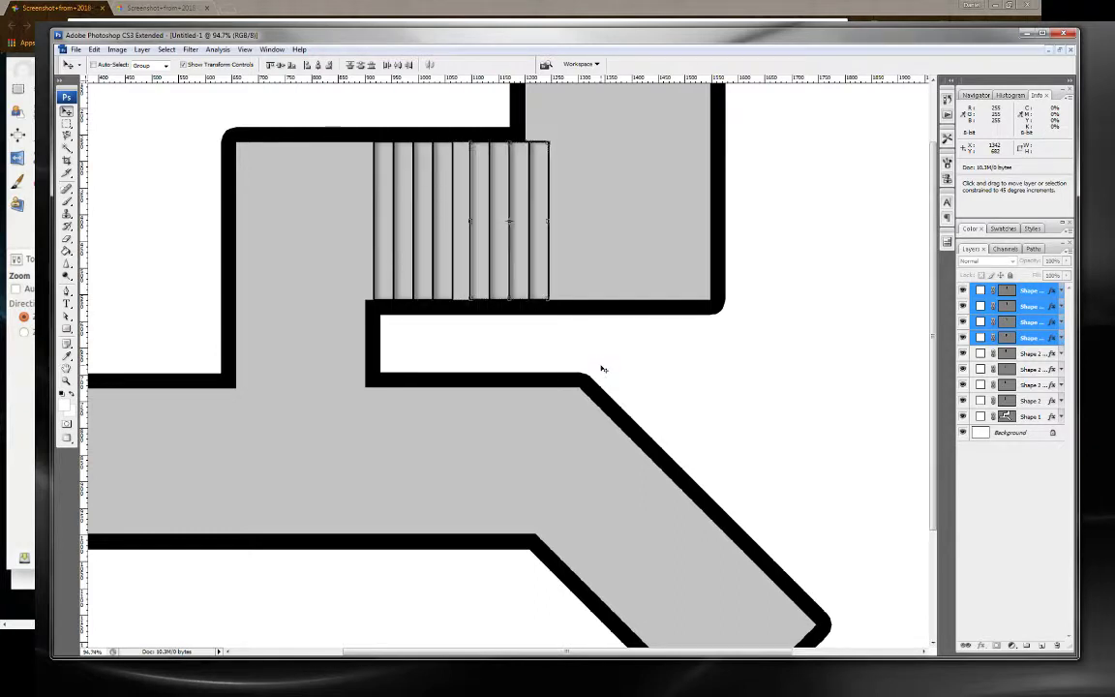
key(shift+Right)
key(shift+Left)
key(shift+Left)
key(shift+Left)
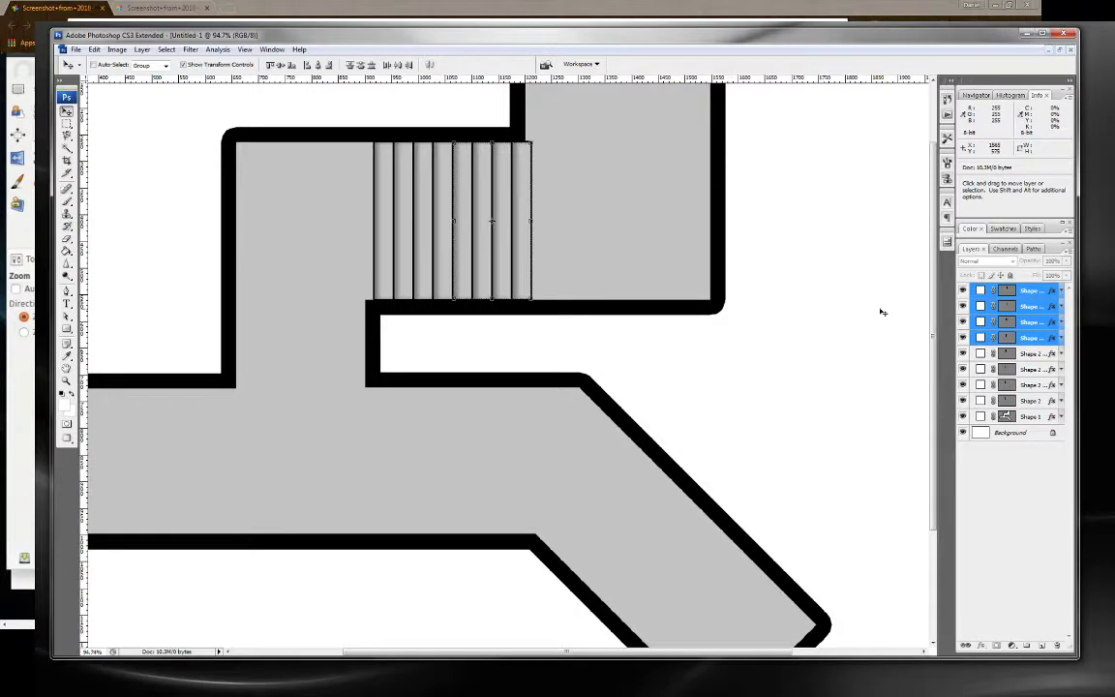
click(999, 513)
Dismiss the no-layers-selected warning, then select and duplicate the last step stripe layer.
click(518, 260)
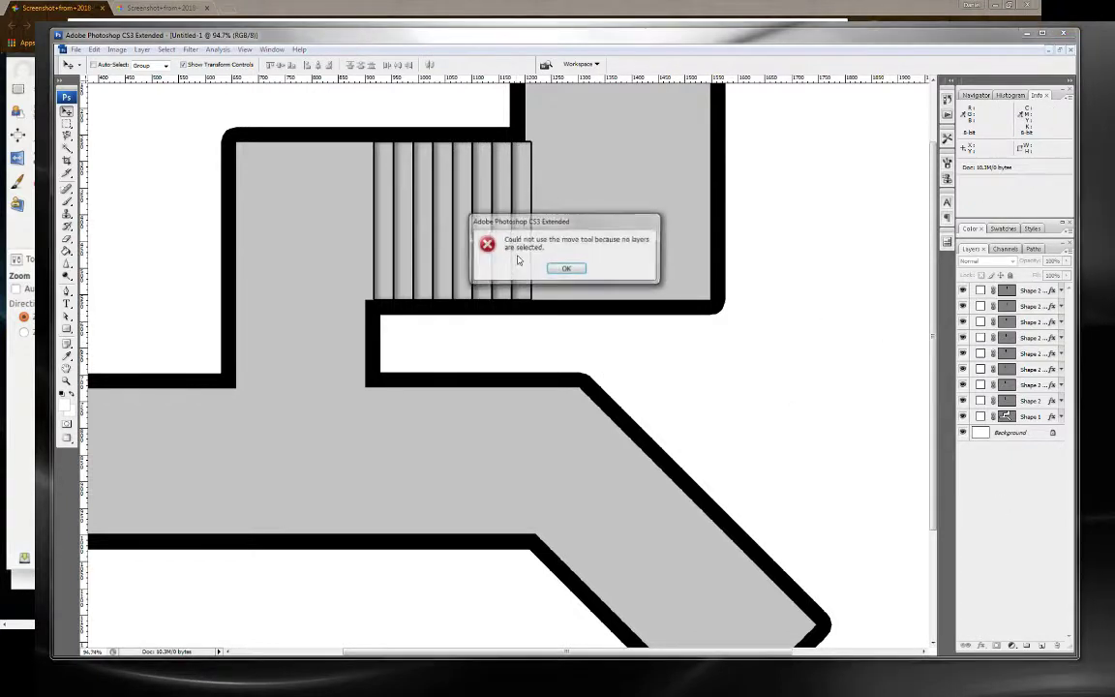
click(567, 266)
click(1028, 290)
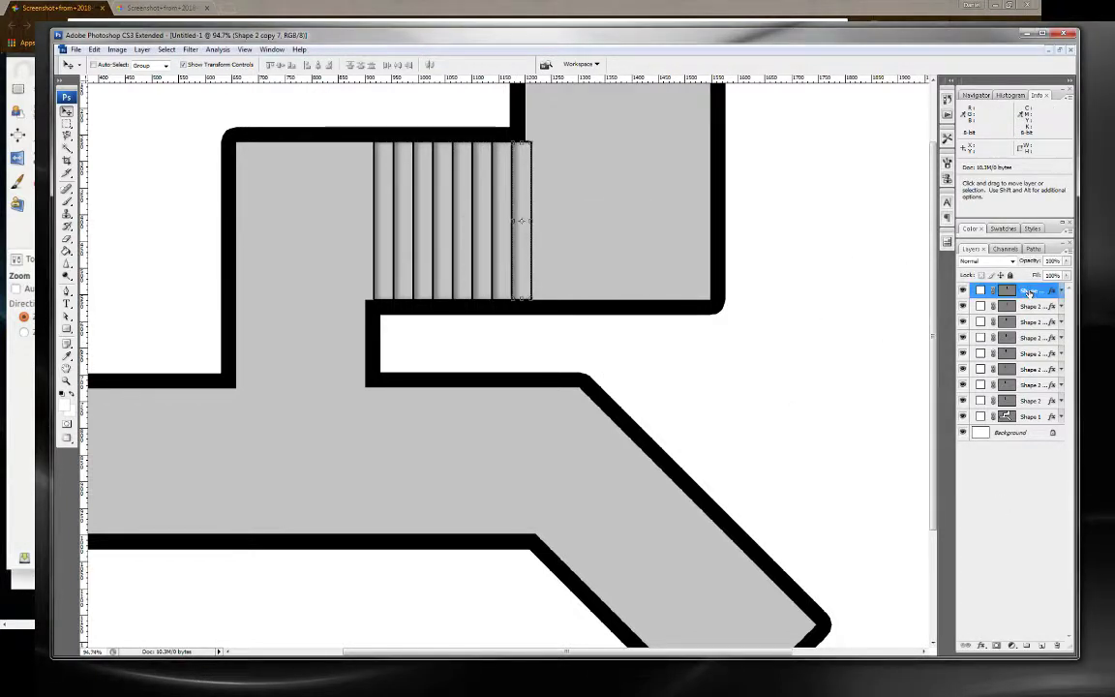
drag(1028, 291, 1041, 644)
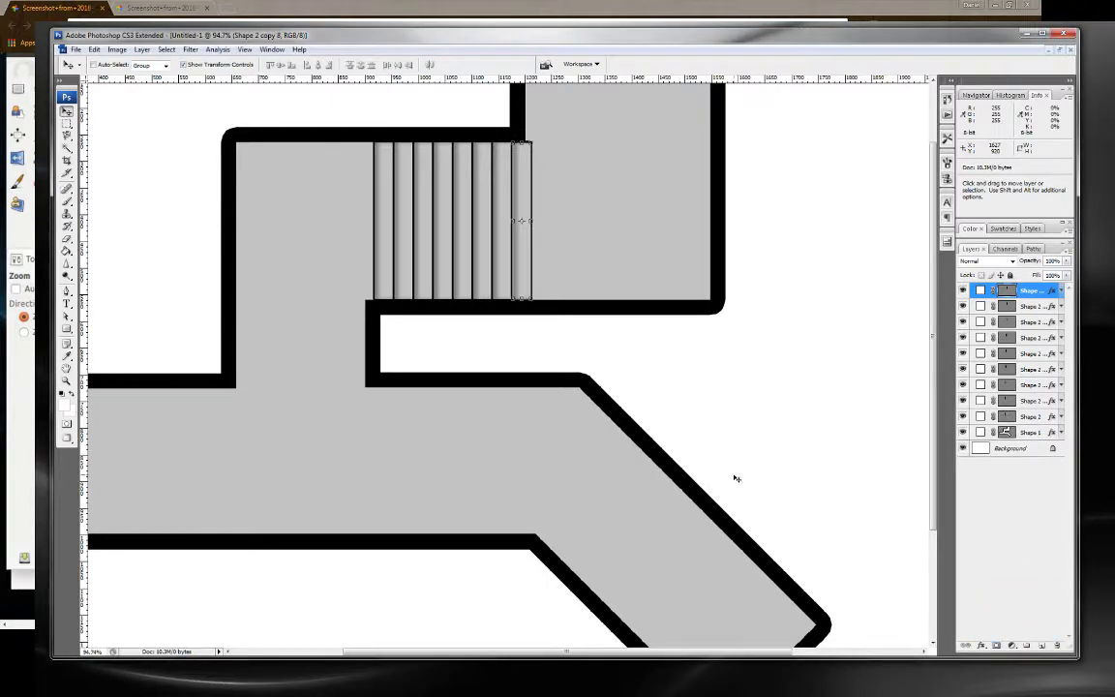
drag(1030, 290, 1057, 645)
scroll(459, 335, up, 4)
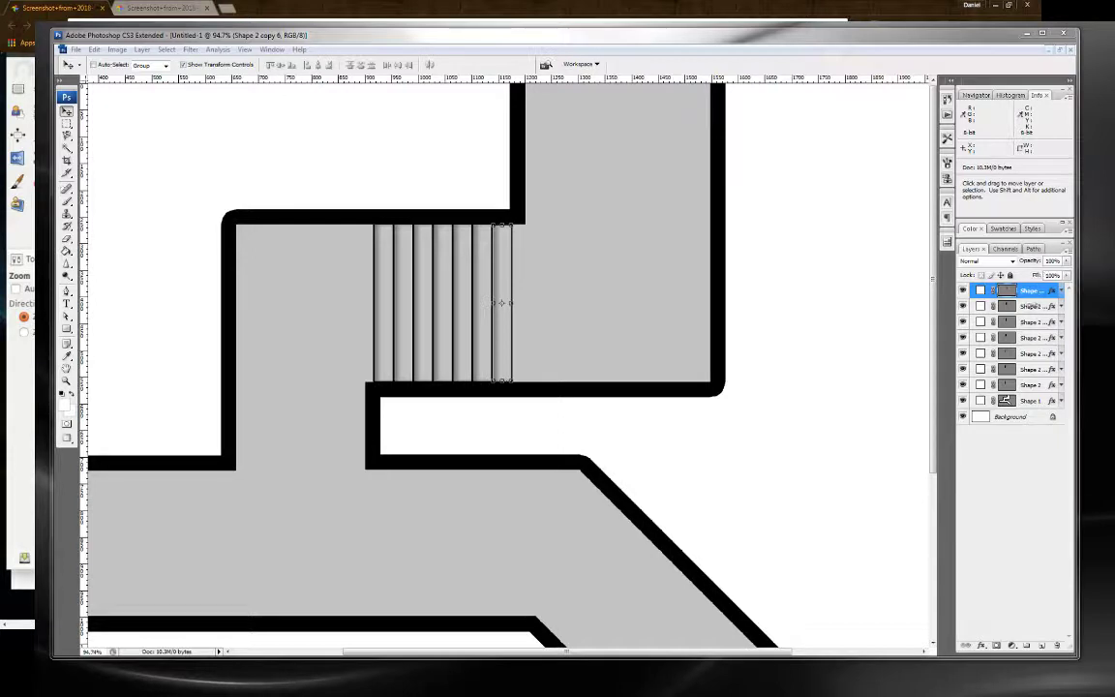
mouse_move(1032, 292)
mouse_down()
mouse_move(1008, 651)
mouse_move(1026, 646)
mouse_up()
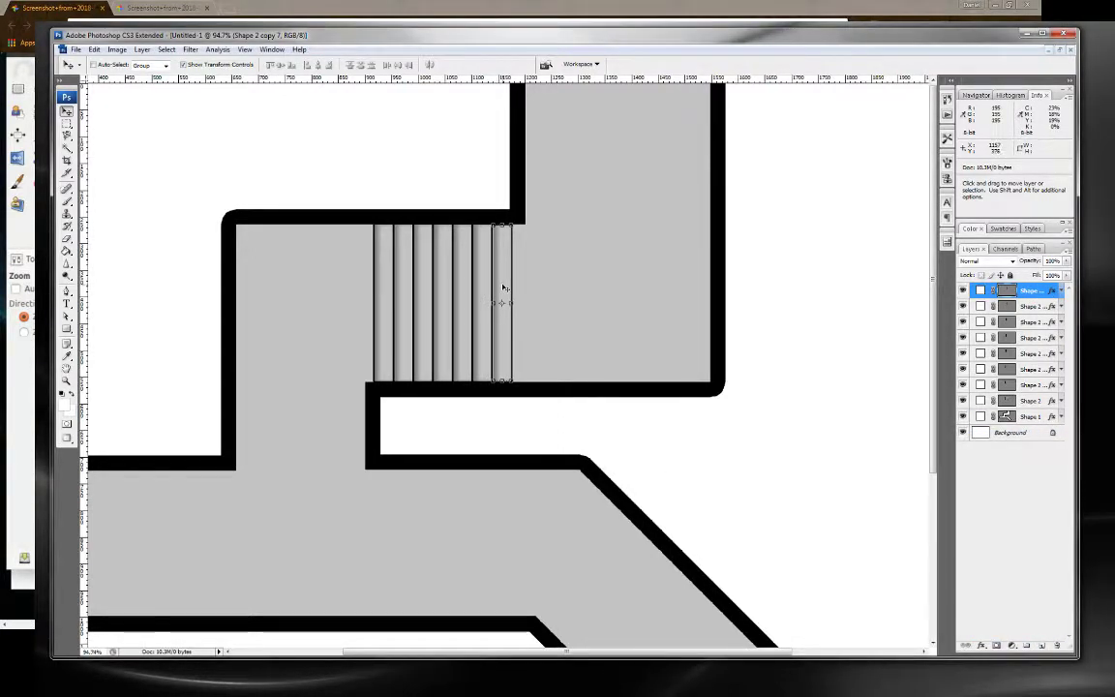
Move the stripe onto the landing, rotate it horizontal and stretch it across the top edge.
drag(503, 287, 587, 247)
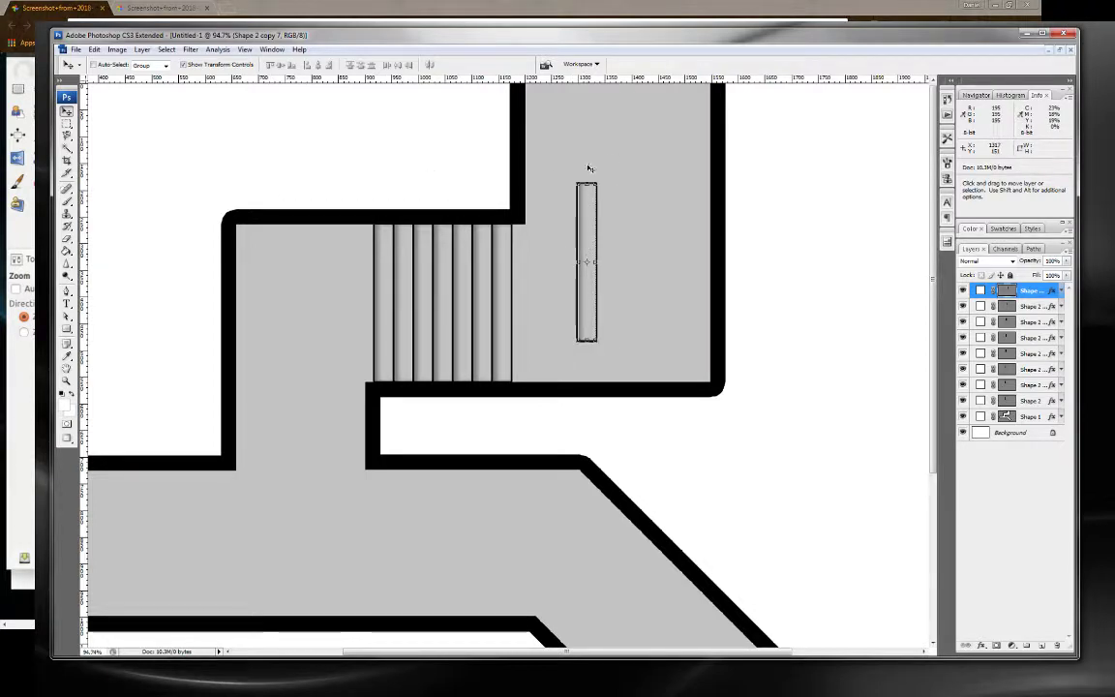
mouse_move(602, 178)
mouse_down()
mouse_move(481, 170)
mouse_move(434, 229)
mouse_move(732, 276)
mouse_up()
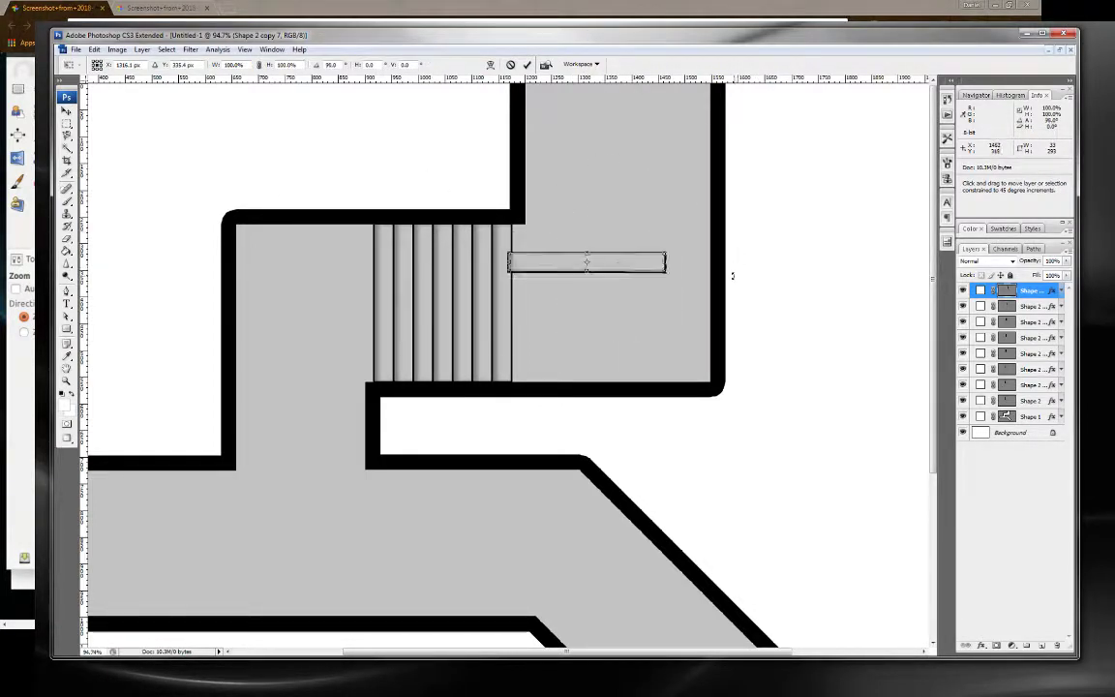
mouse_move(542, 263)
mouse_down()
mouse_move(575, 209)
mouse_move(557, 212)
mouse_up()
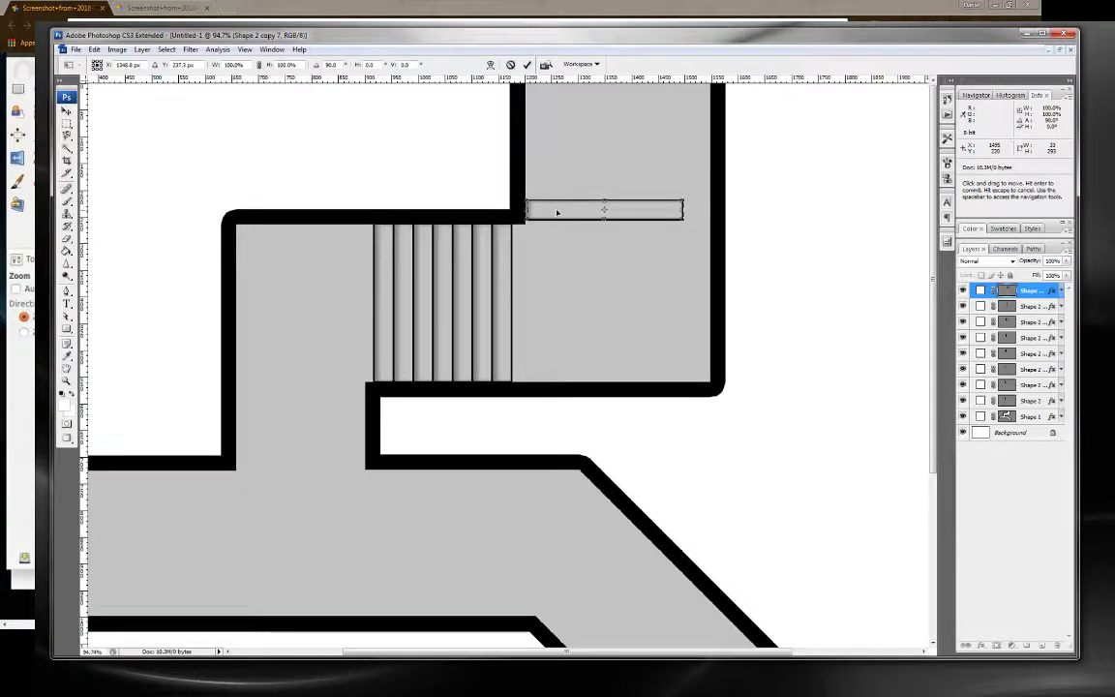
drag(683, 210, 716, 208)
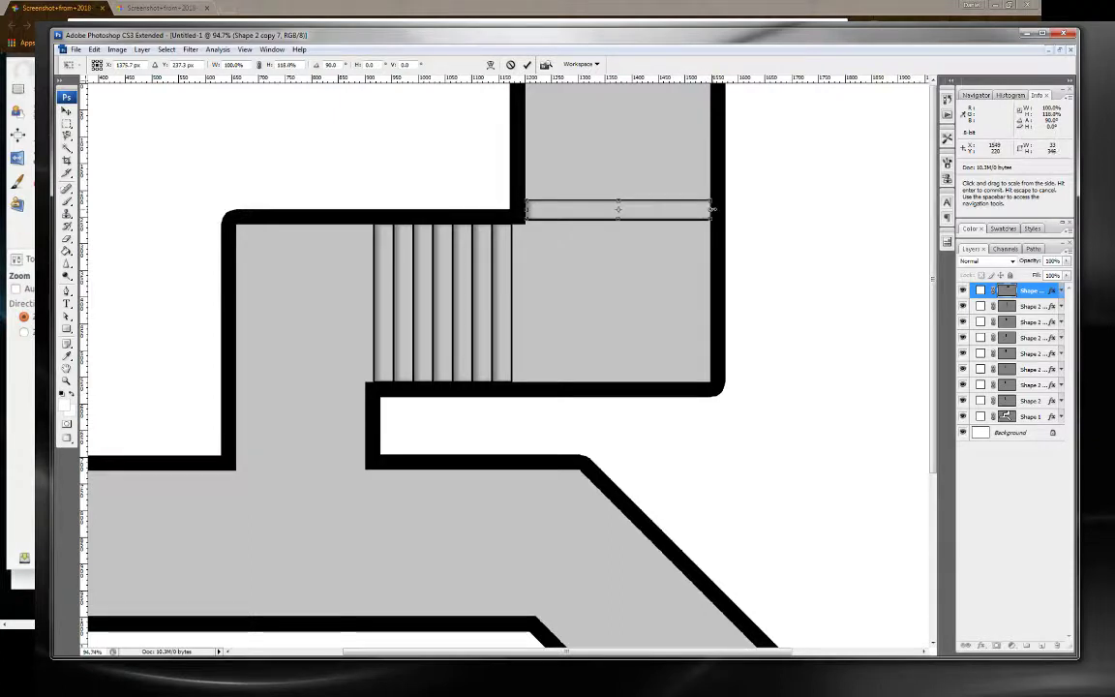
click(528, 65)
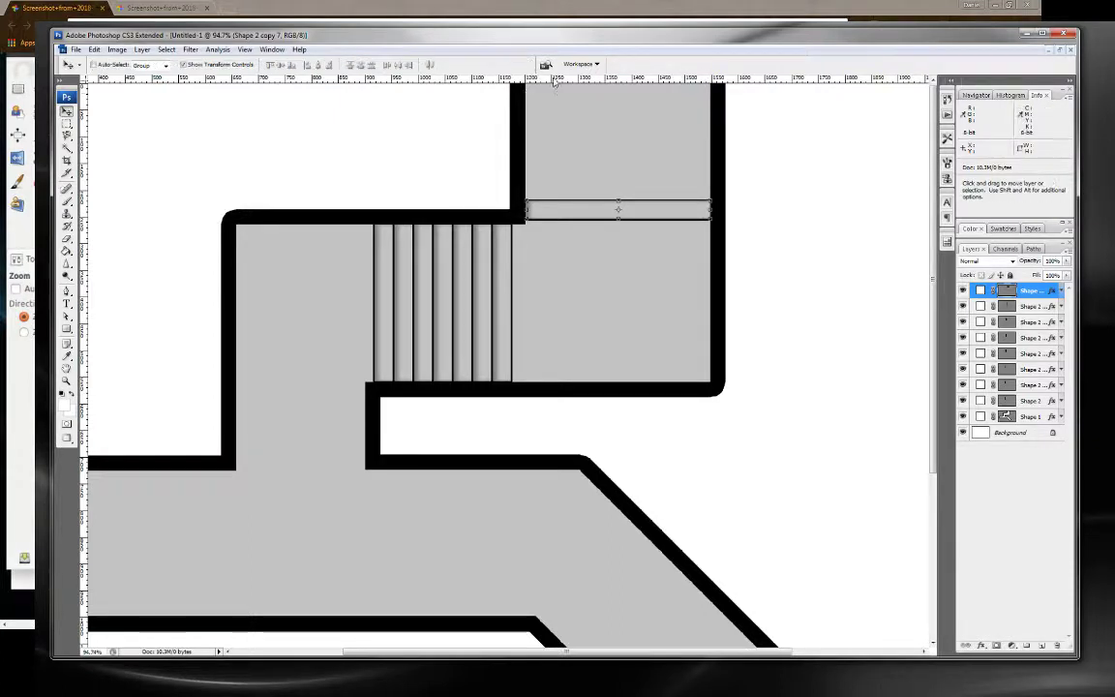
Turn off Use Global Light and set the bar's Inner Shadow to -90° angle, 0 distance.
double_click(1052, 292)
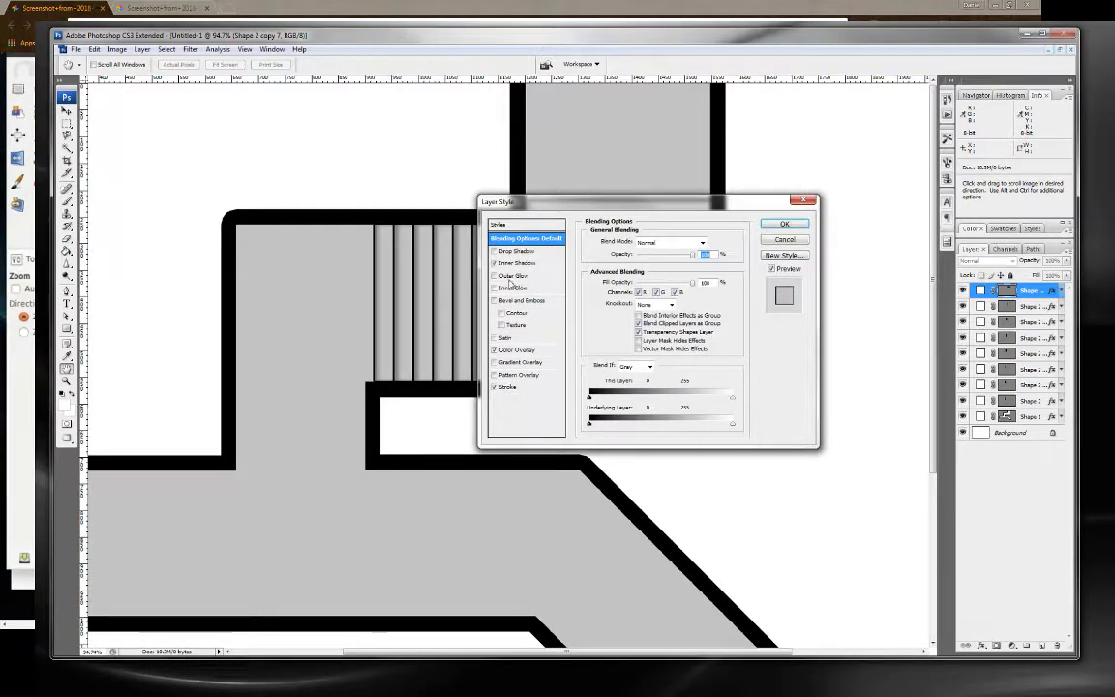
click(518, 263)
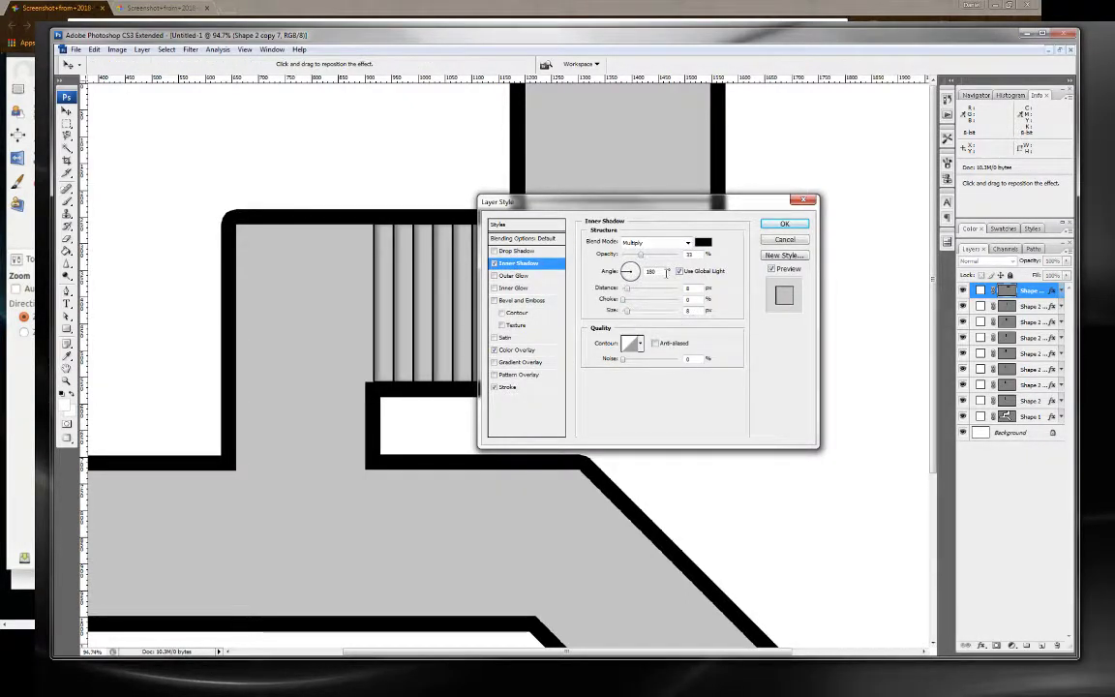
click(678, 271)
click(628, 271)
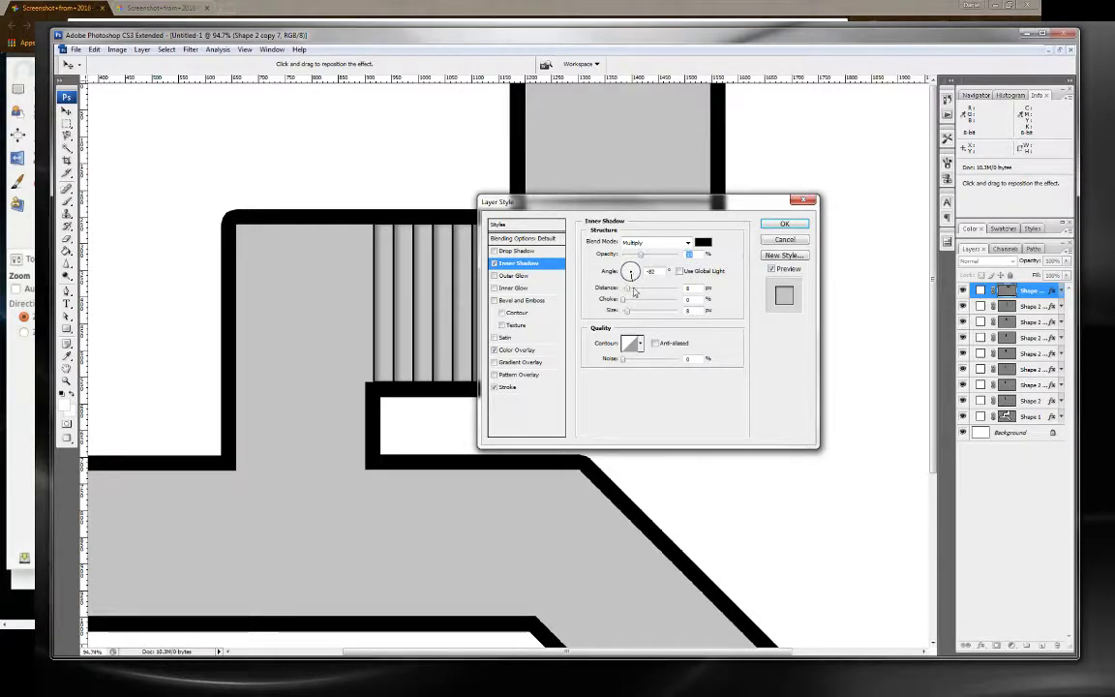
drag(630, 291, 632, 290)
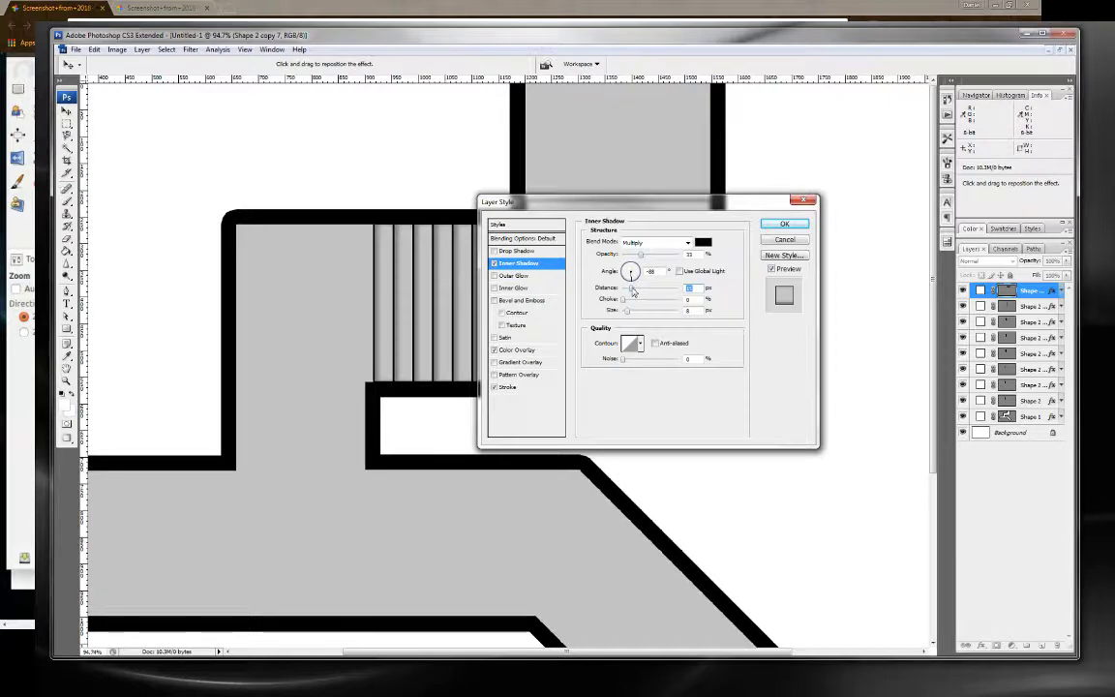
drag(650, 202, 692, 318)
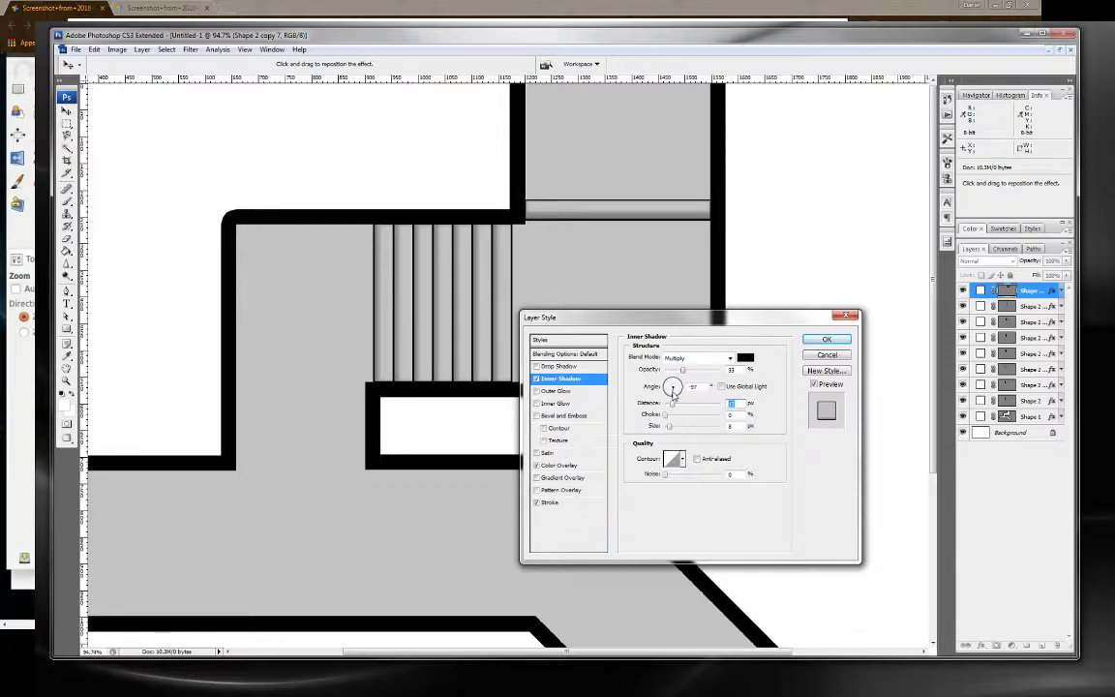
key(shift+Tab)
drag(675, 406, 668, 407)
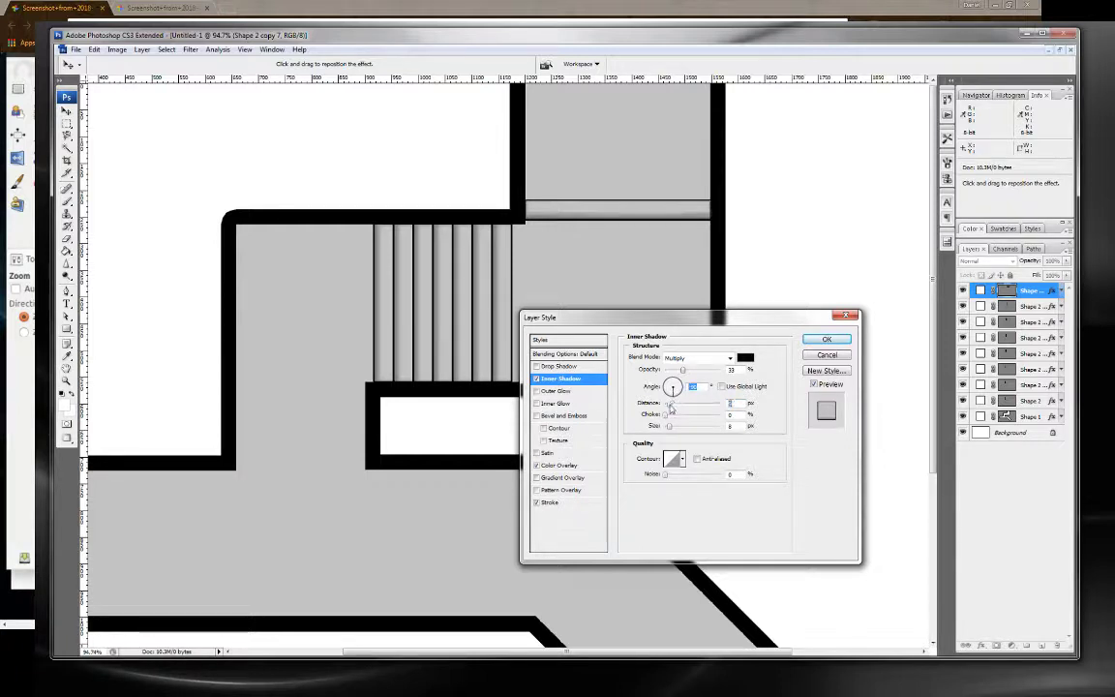
click(816, 342)
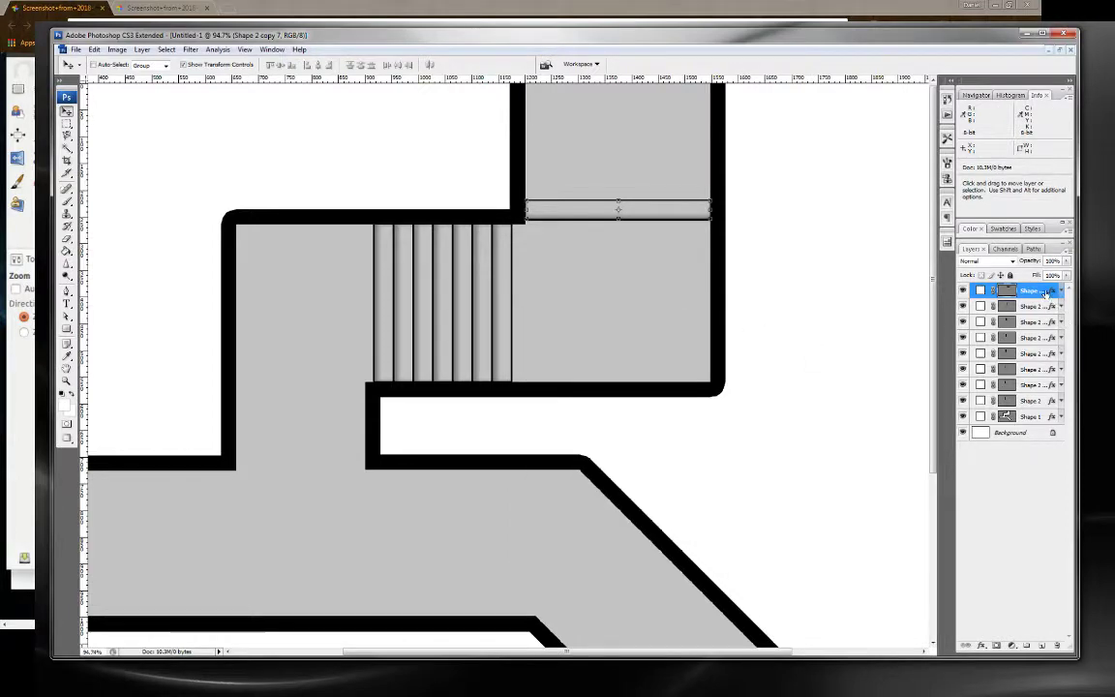
Duplicate the horizontal bar into four evenly spaced stripes stacked up the landing.
drag(1046, 293, 1041, 645)
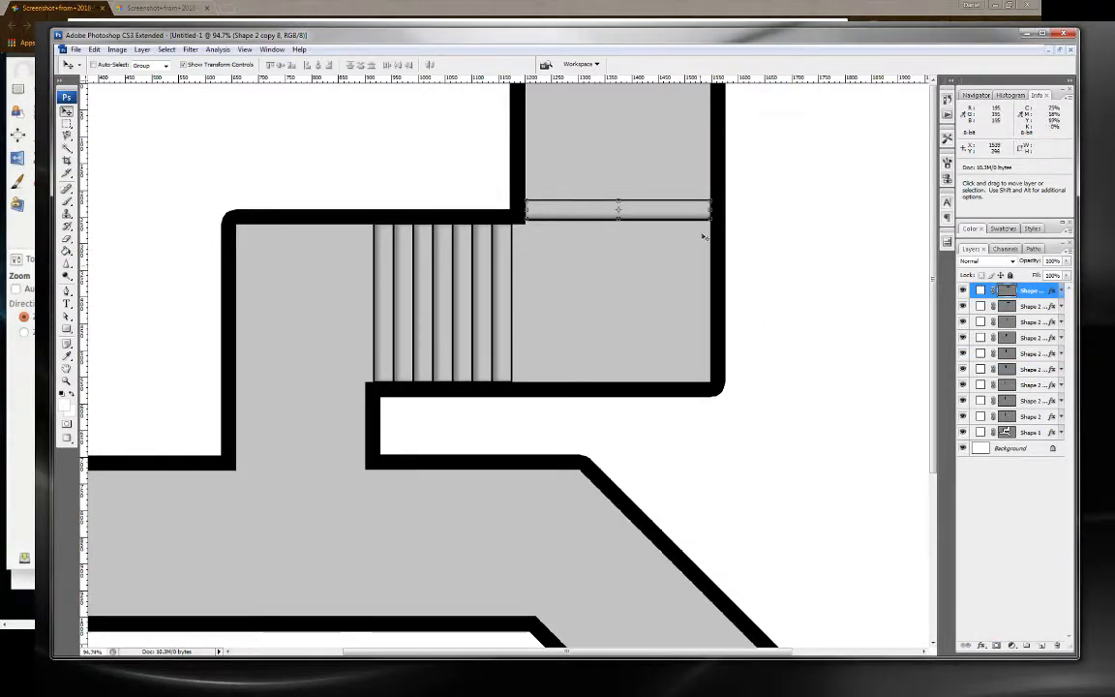
drag(702, 236, 696, 214)
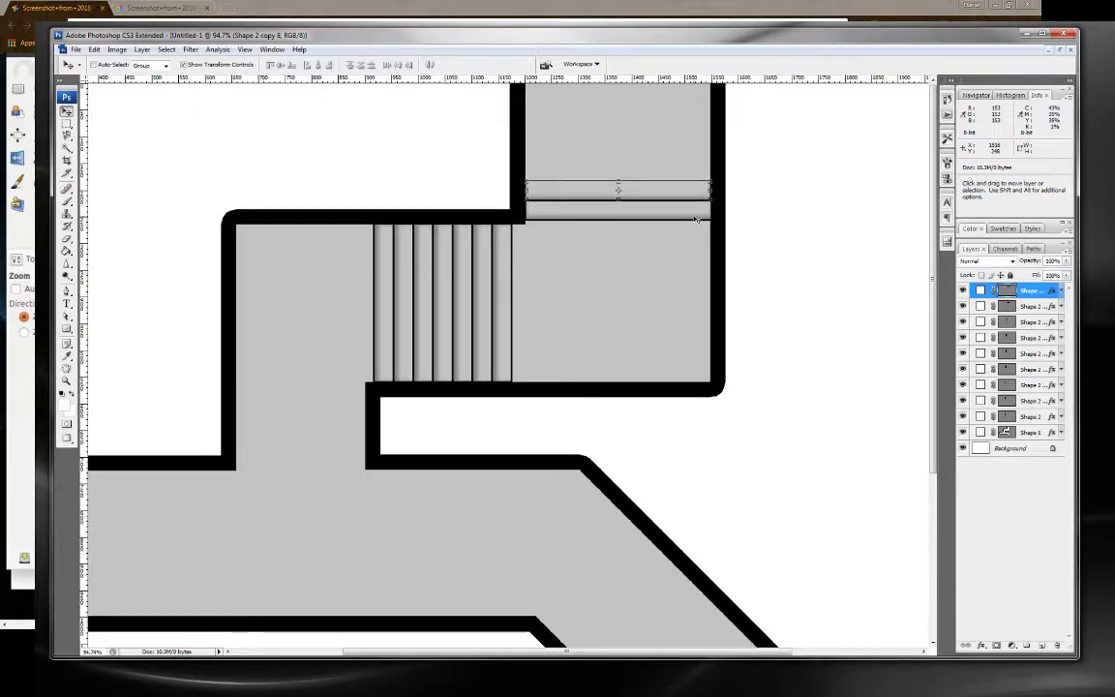
shift+click(1041, 306)
drag(1041, 306, 1040, 647)
key(shift+Up)
key(shift+Up)
key(shift+Up)
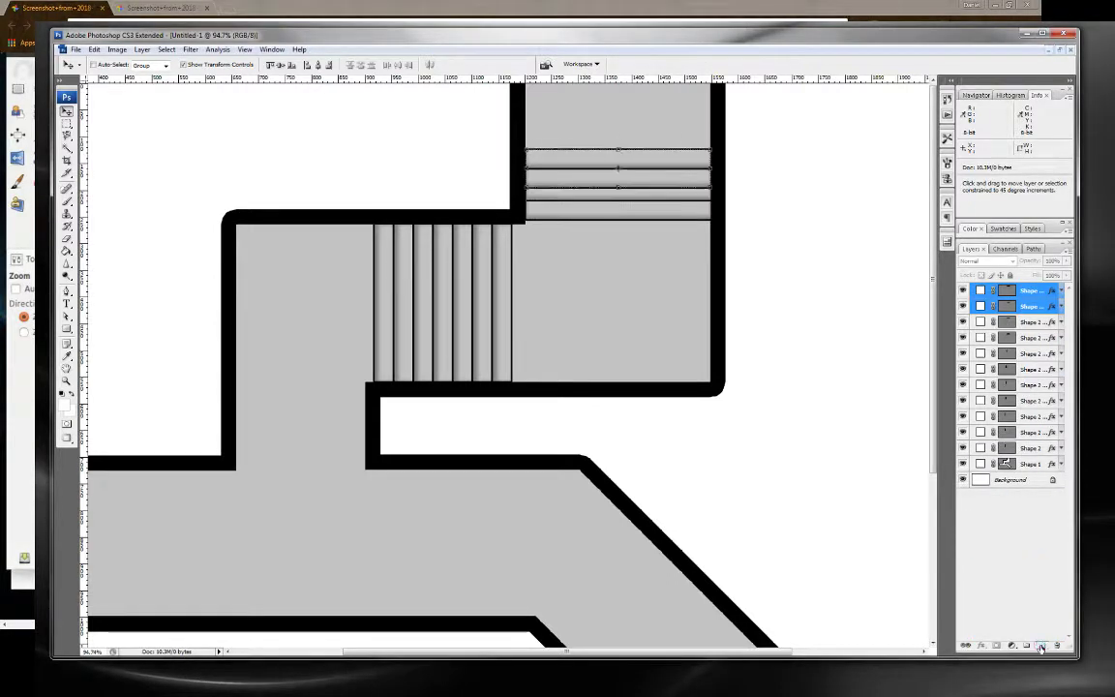
key(shift+Up)
key(shift+Up)
key(Down)
key(Down)
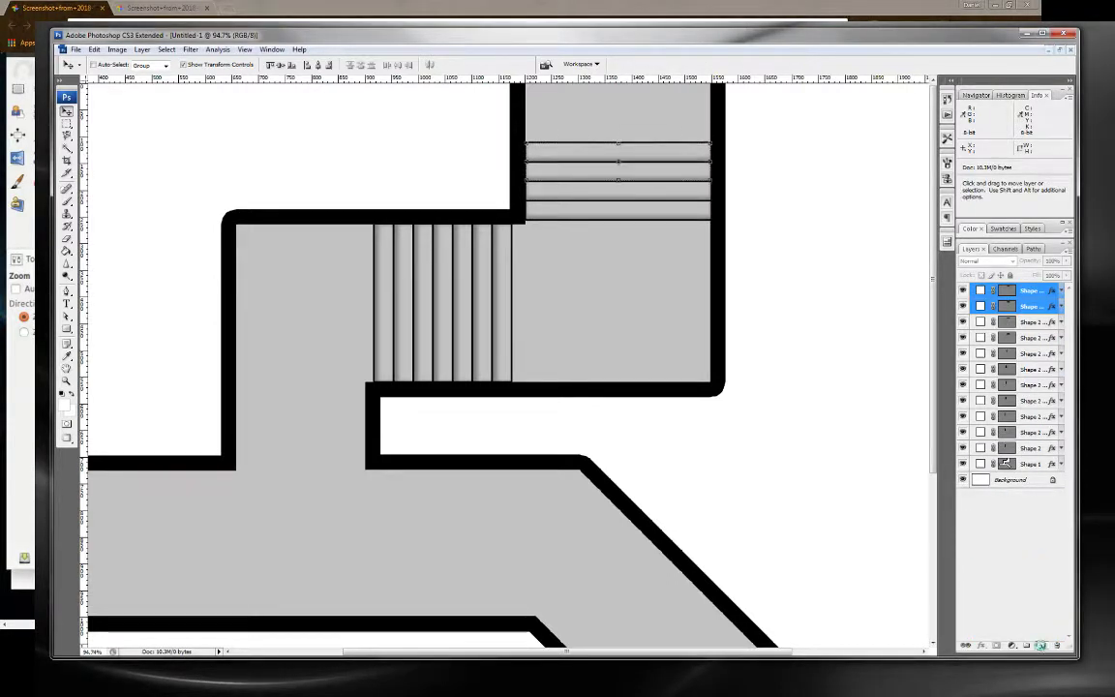
key(Up)
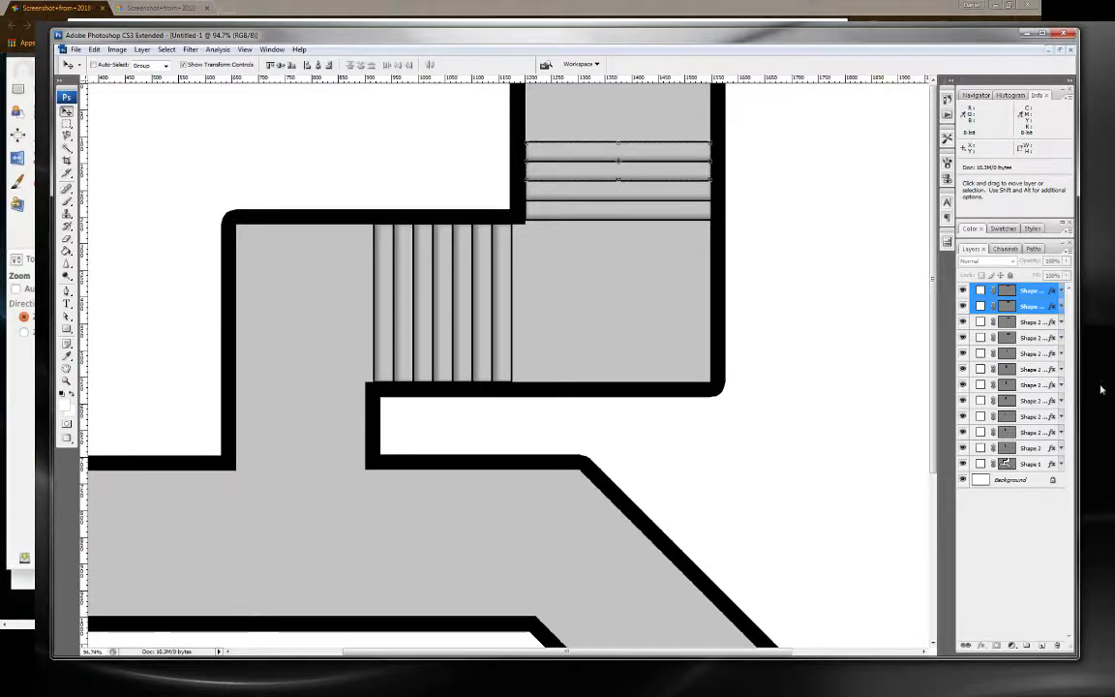
Duplicate the four stripes and shift the copies up to extend the stair stack.
shift+click(1034, 337)
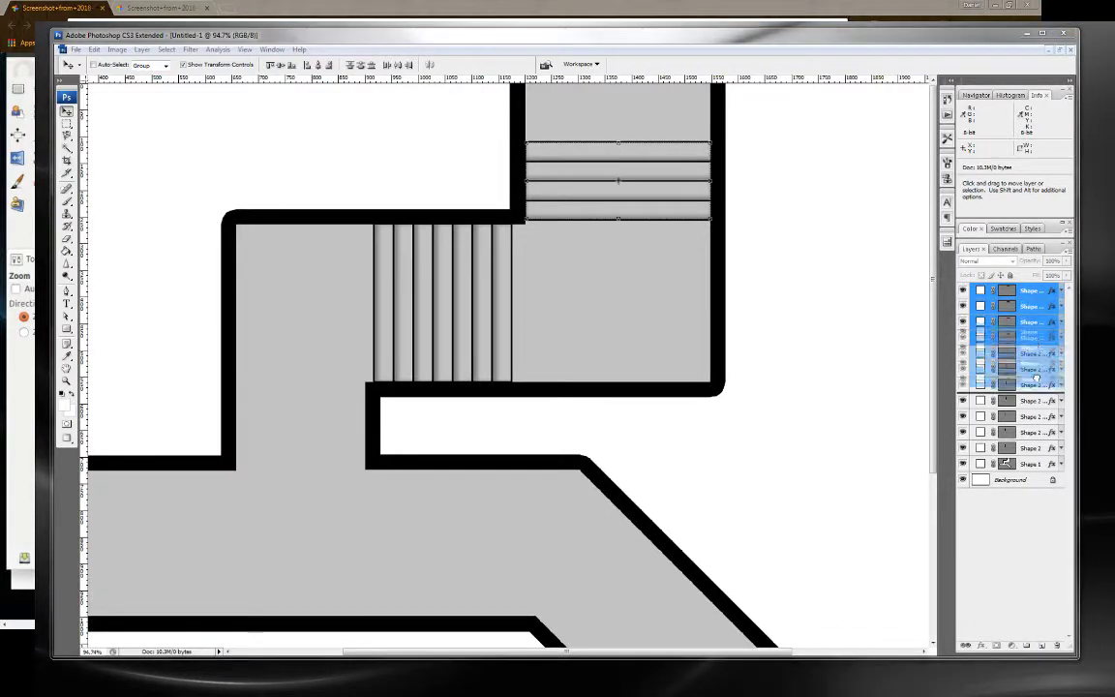
drag(1034, 336, 1033, 645)
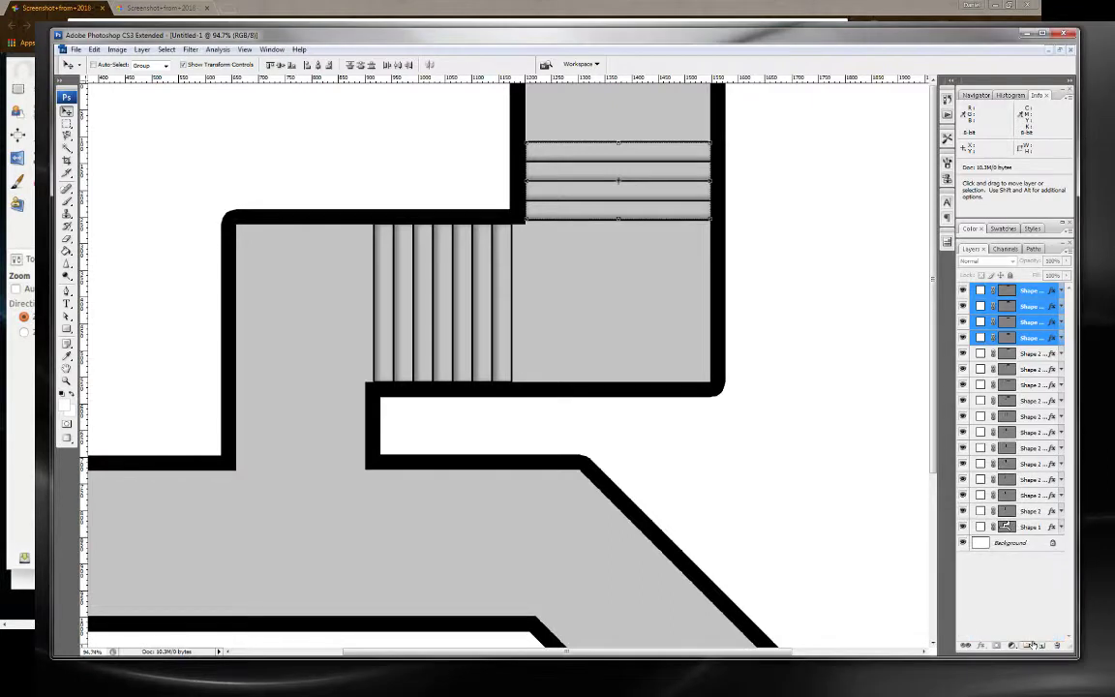
key(shift+Up)
key(shift+Up)
key(shift+Up)
key(shift+Up)
key(shift+Up)
key(shift+Up)
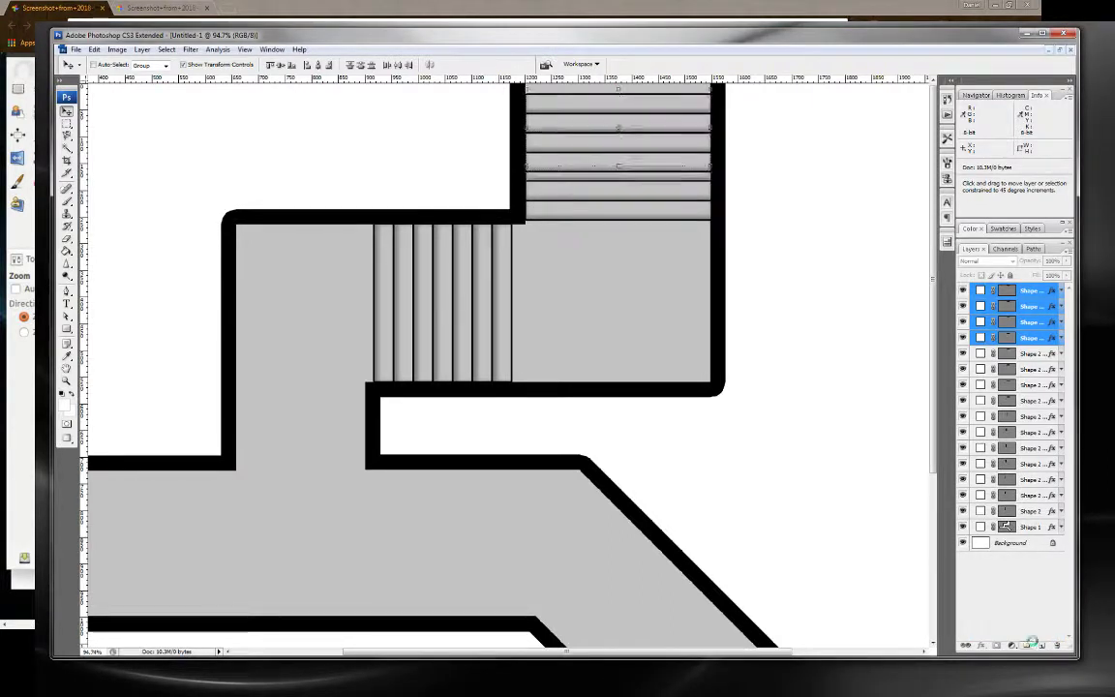
key(shift+Up)
key(shift+Up)
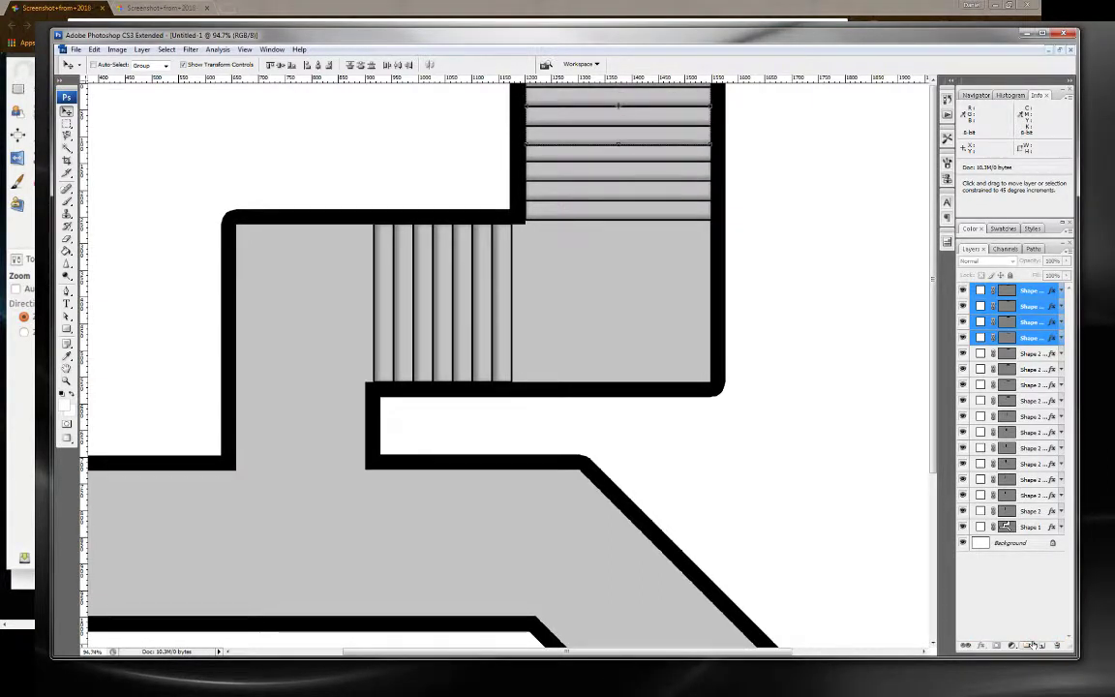
key(Up)
key(Up)
key(Up)
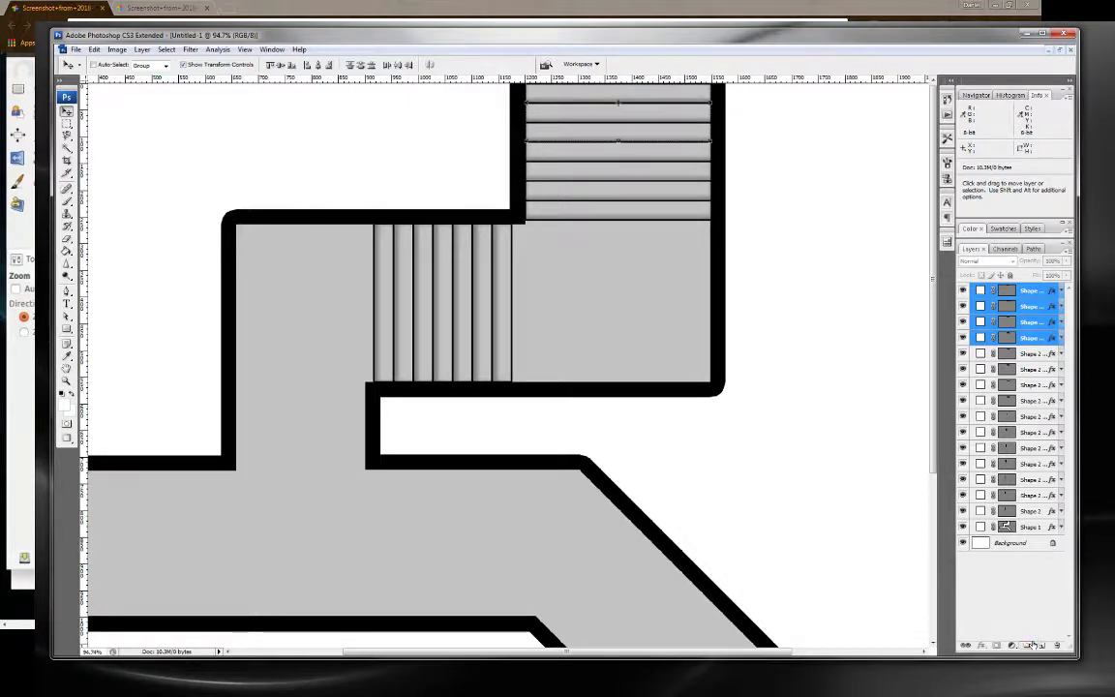
key(Up)
key(Up)
key(Up)
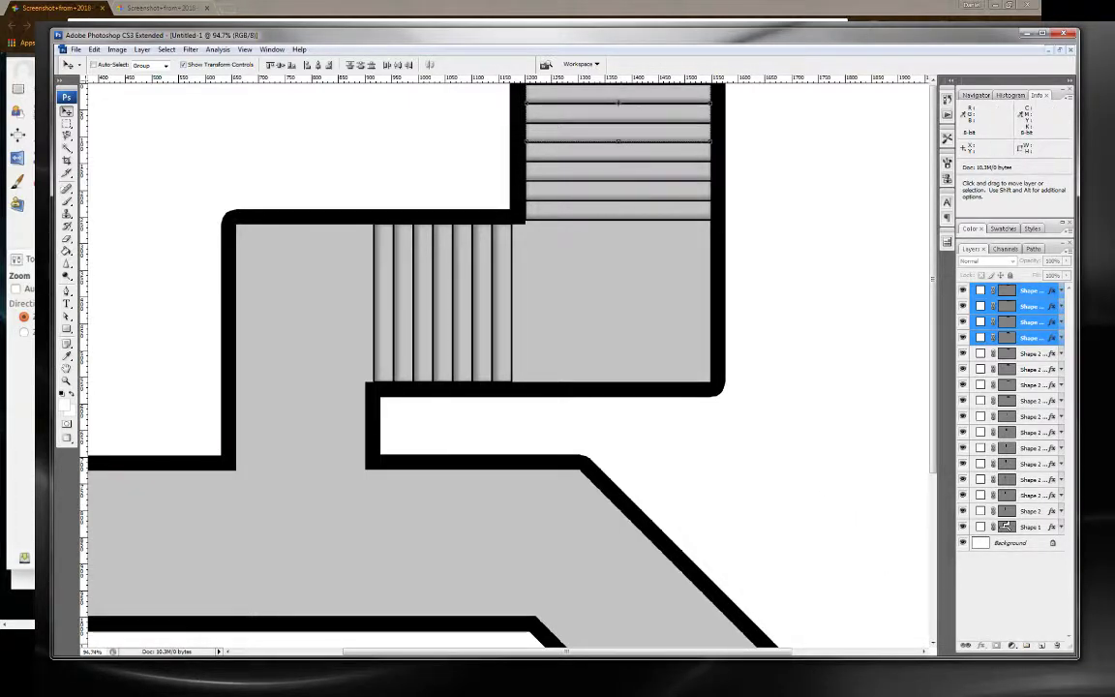
scroll(484, 290, down, 3)
scroll(151, 150, up, 1)
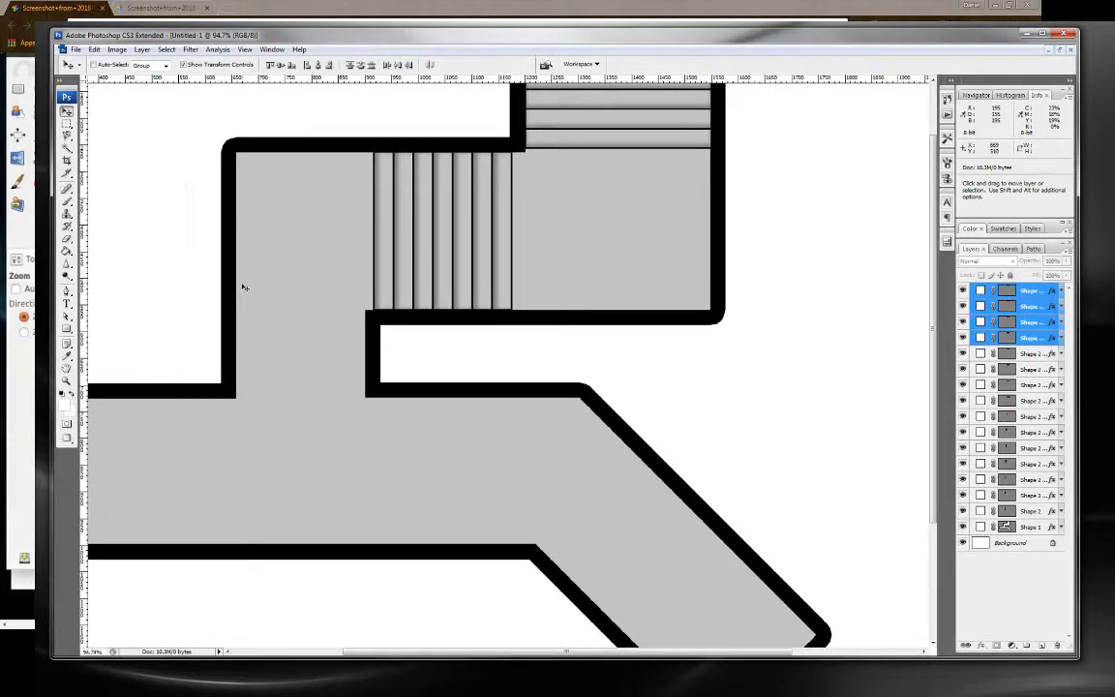
Fit the floor plan on screen and set up the Ellipse shape tool with black foreground.
key(ctrl+0)
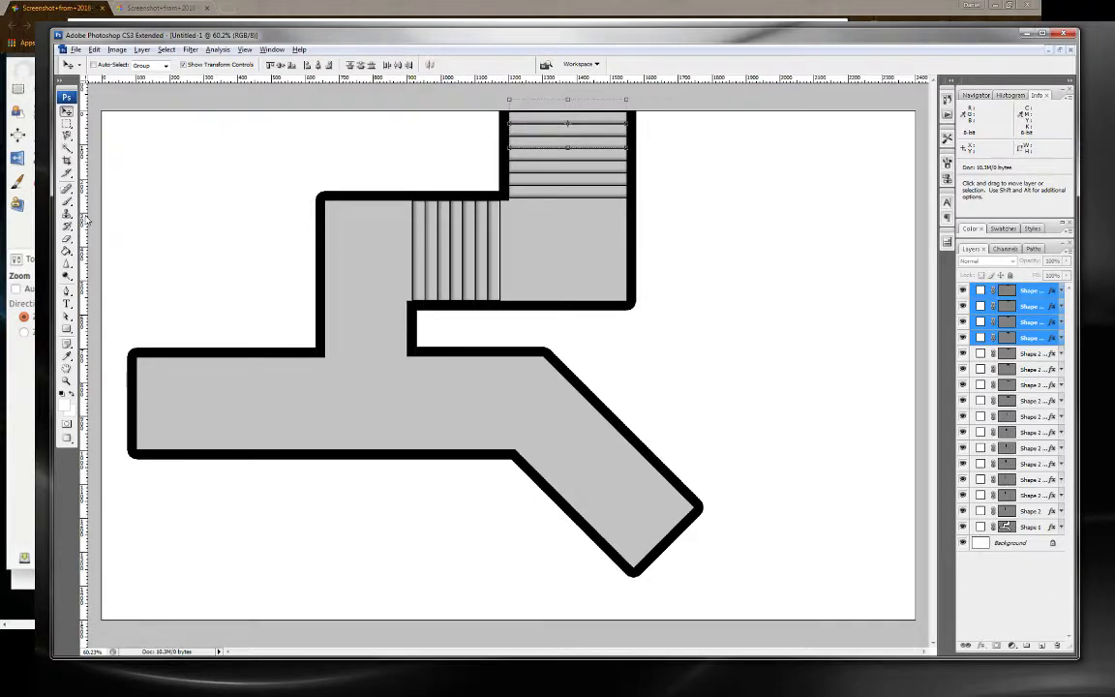
click(67, 328)
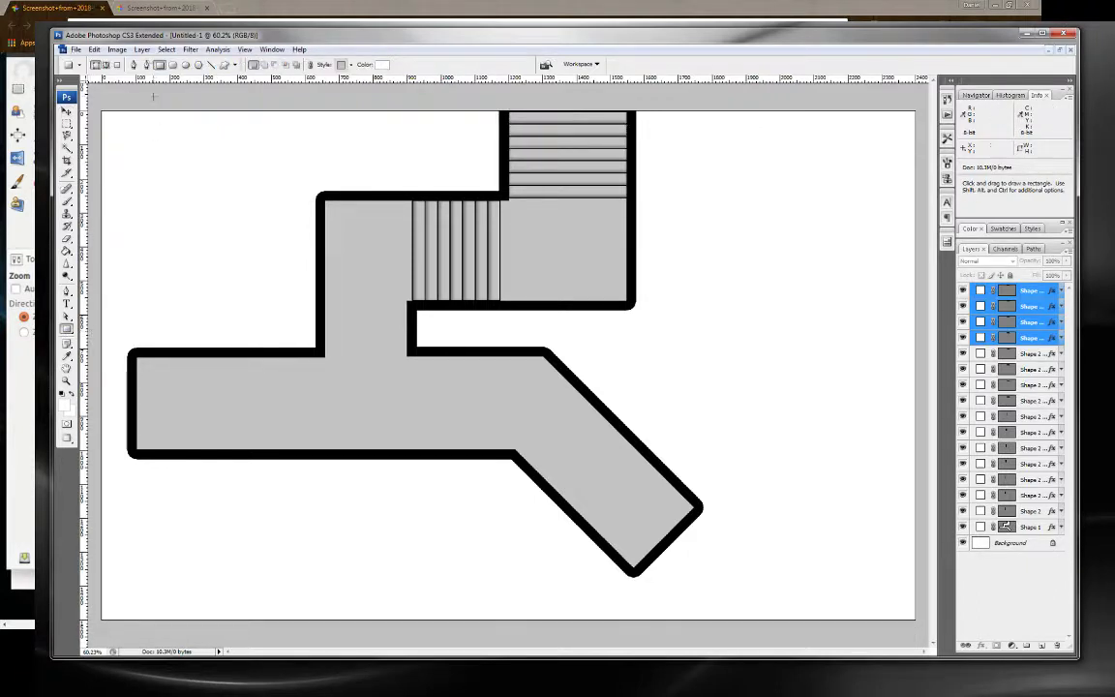
click(185, 65)
click(63, 390)
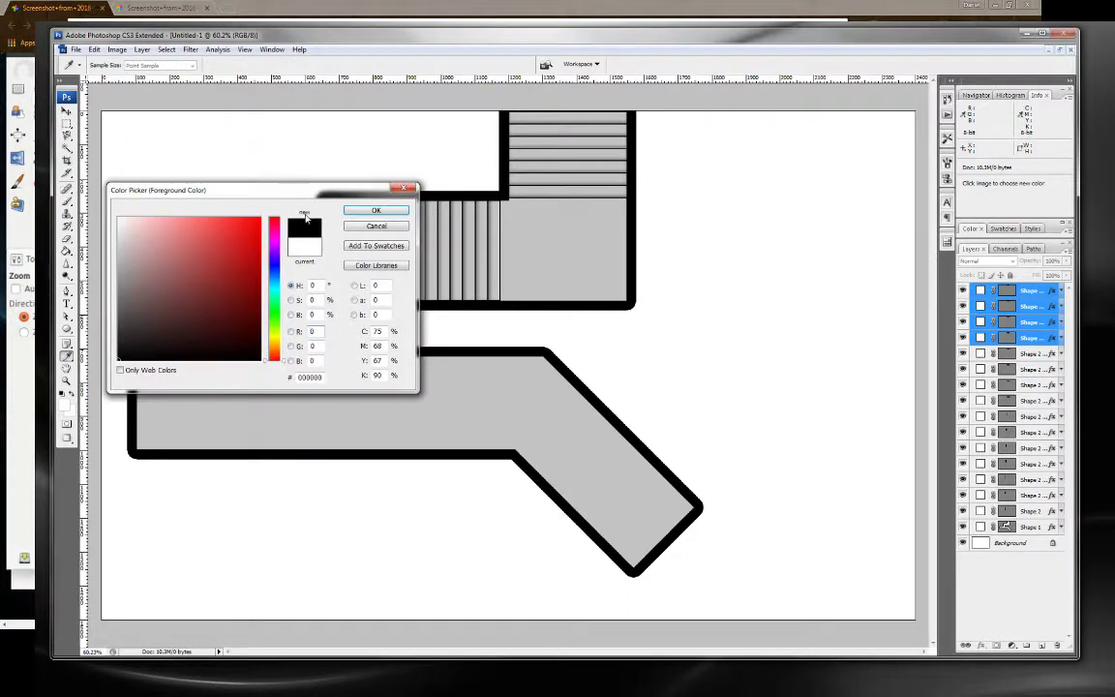
click(375, 210)
Draw a small ellipse at the top-left and clear its layer style, leaving a plain black dot.
mouse_move(121, 148)
mouse_down()
mouse_move(117, 137)
mouse_move(125, 144)
mouse_up()
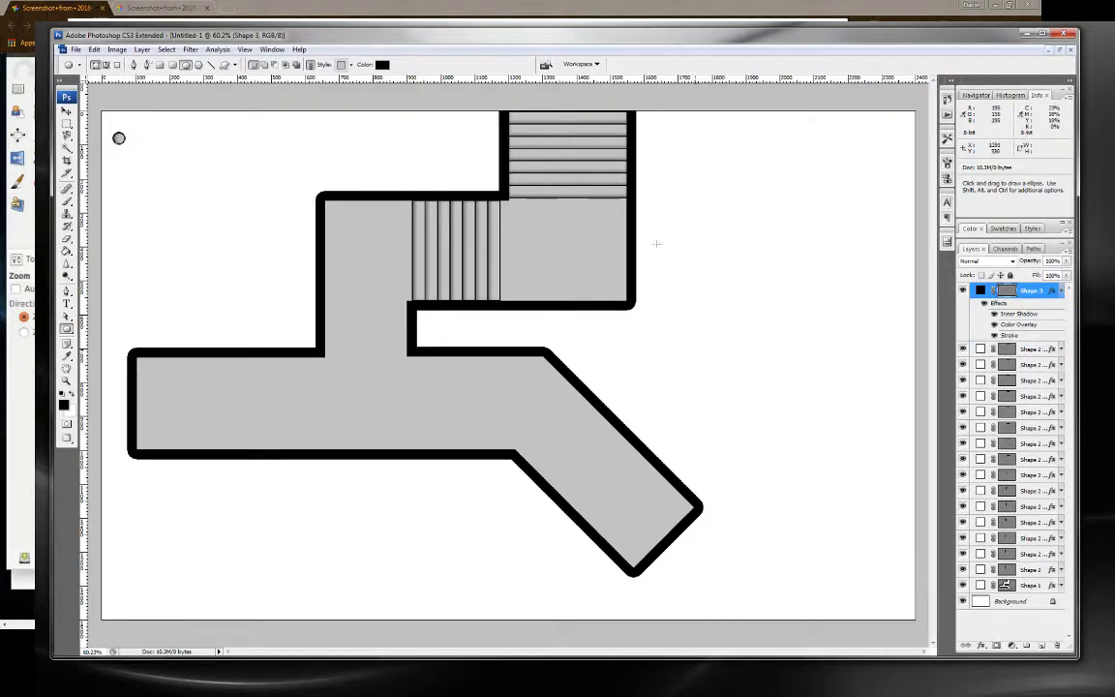
right_click(1053, 293)
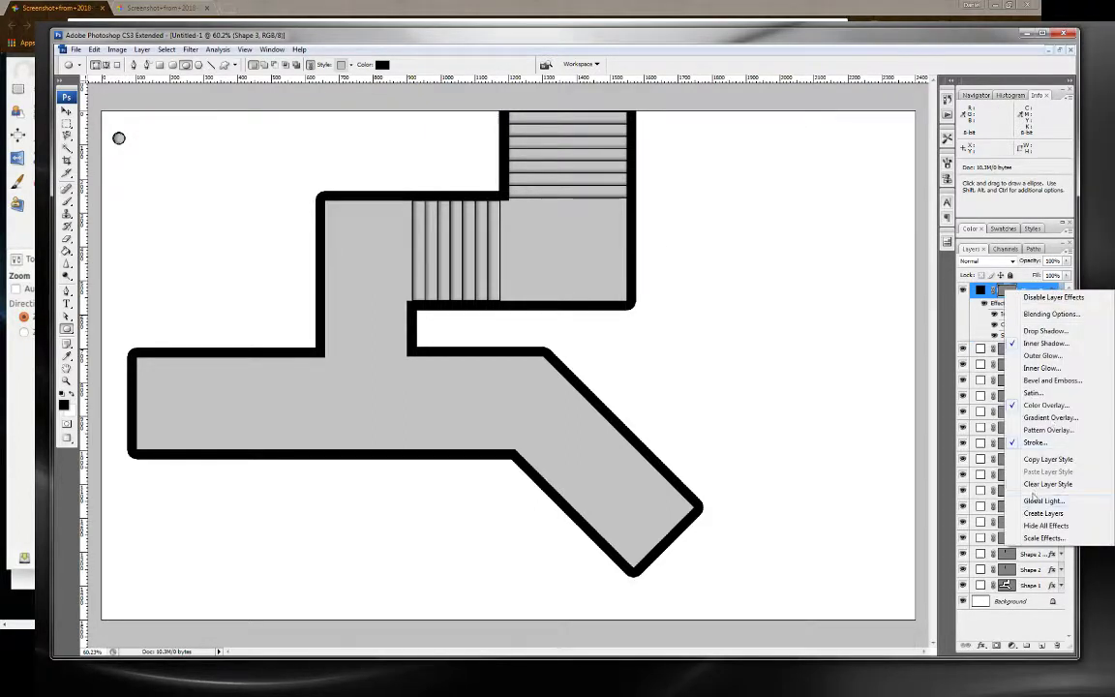
click(1038, 485)
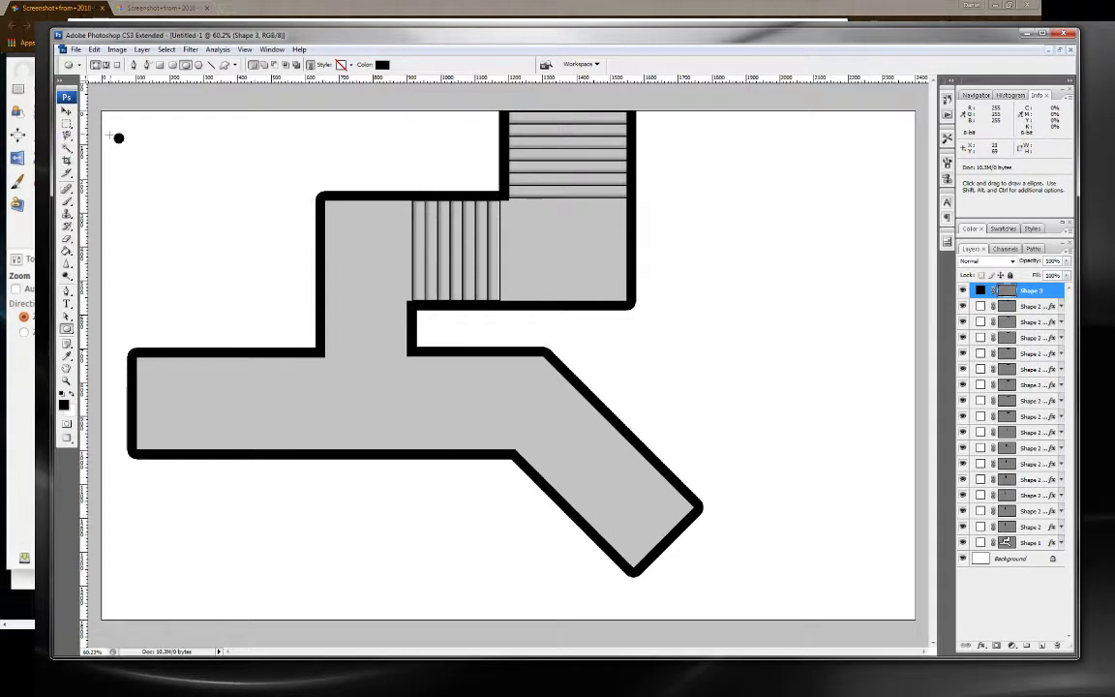
click(68, 110)
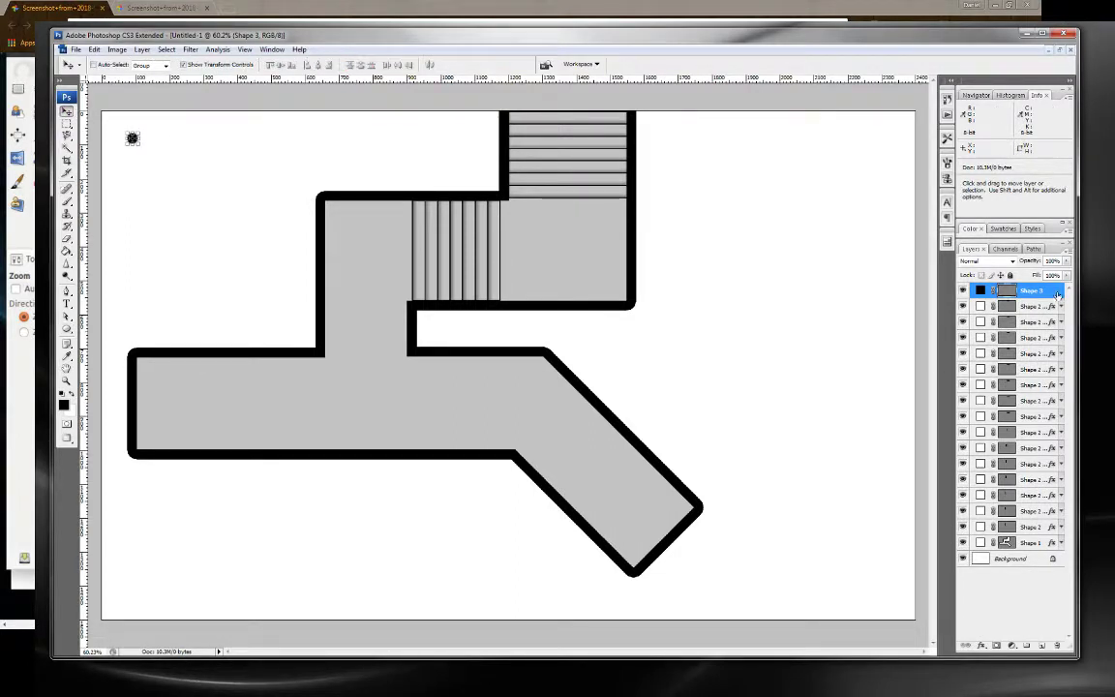
Duplicate the dot layer repeatedly, Shift-nudging each copy down to start the column.
drag(1058, 294, 1042, 647)
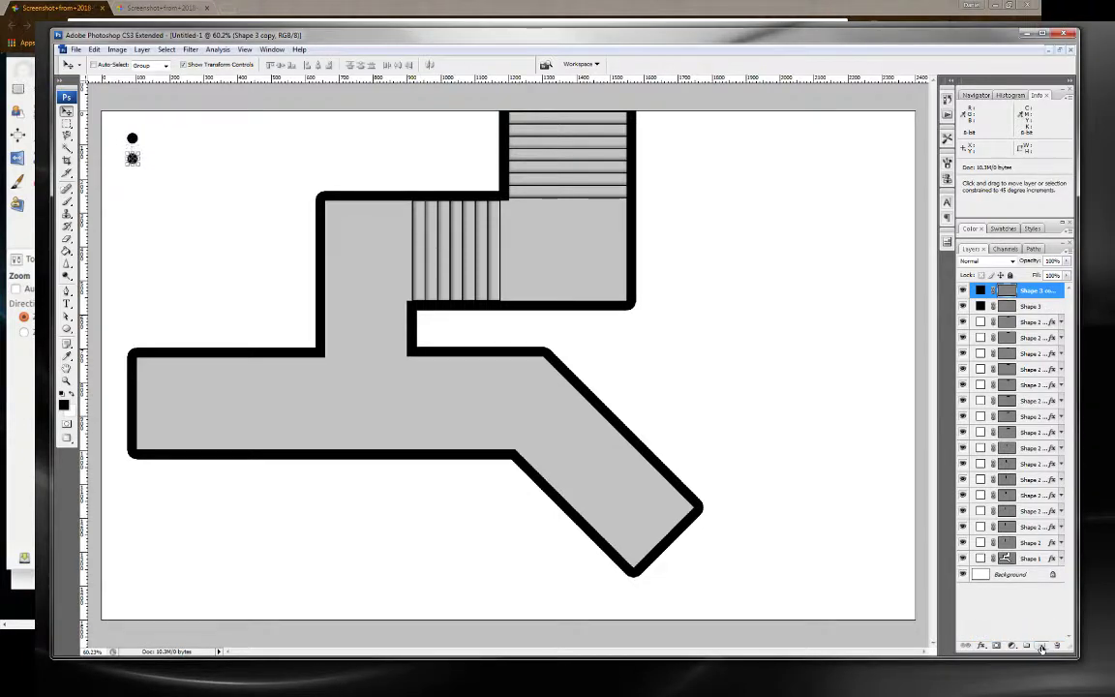
key(shift+Down)
key(shift+Down)
key(shift+Down)
drag(1047, 301, 1040, 646)
key(shift+Down)
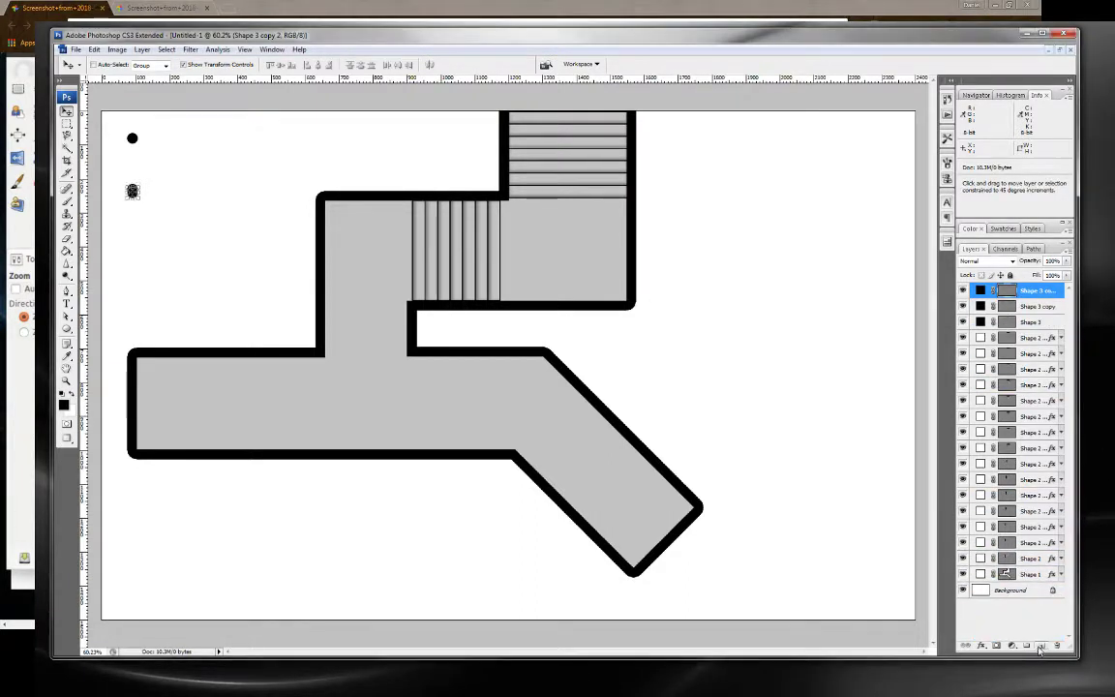
key(shift+Down)
key(shift+Down)
key(shift+Down)
key(shift+Down)
key(shift+Down)
key(shift+Down)
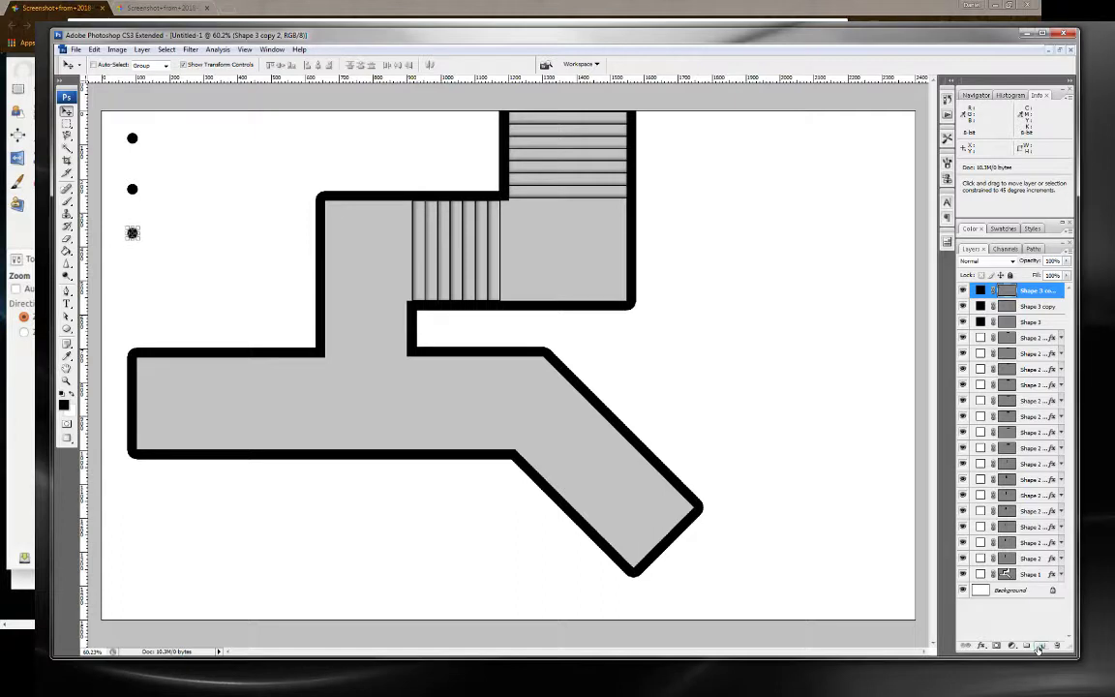
key(shift+Down)
drag(1055, 298, 1041, 647)
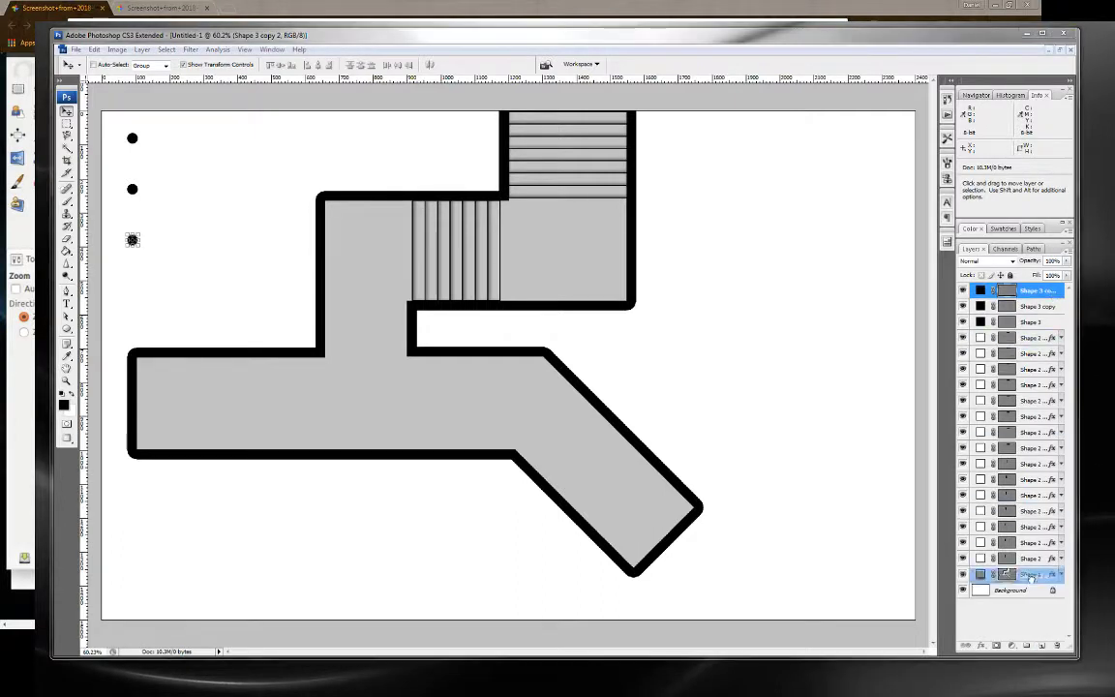
key(shift+Down)
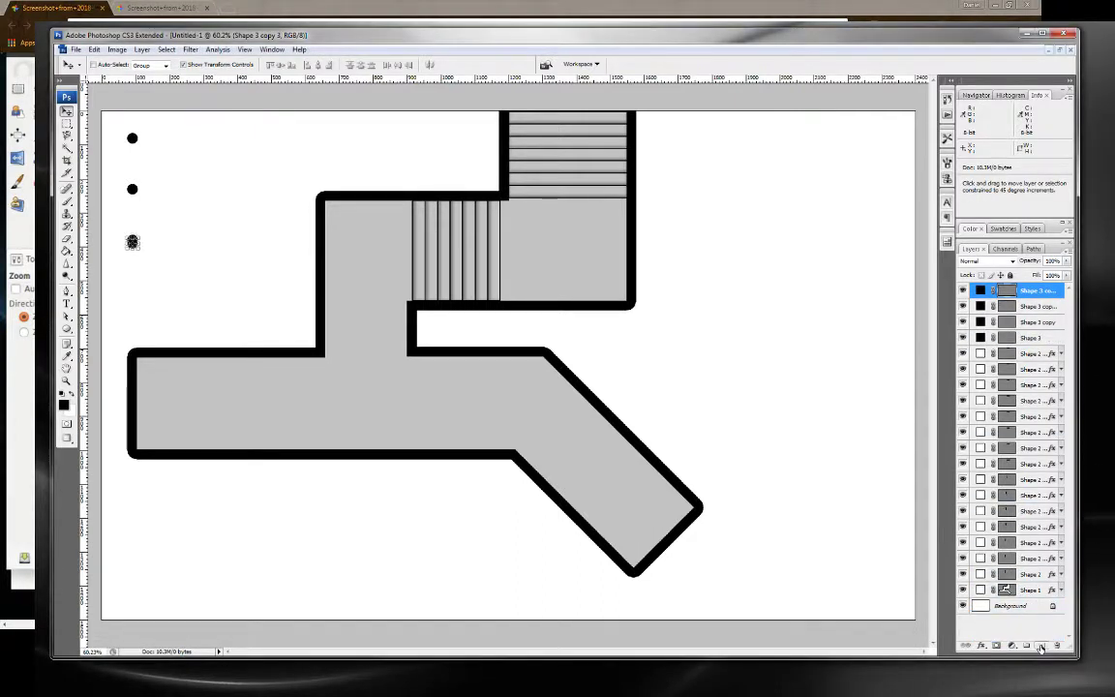
key(shift+Down)
key(shift+Down)
key(shift+Down)
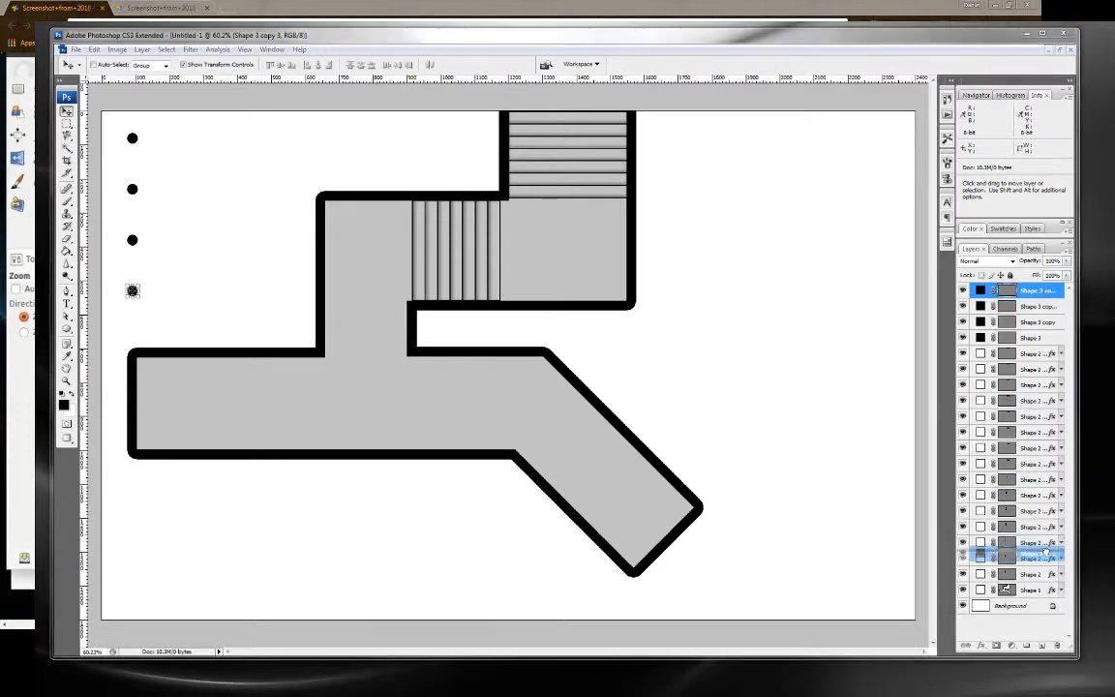
drag(1048, 296, 1041, 647)
key(shift+Down)
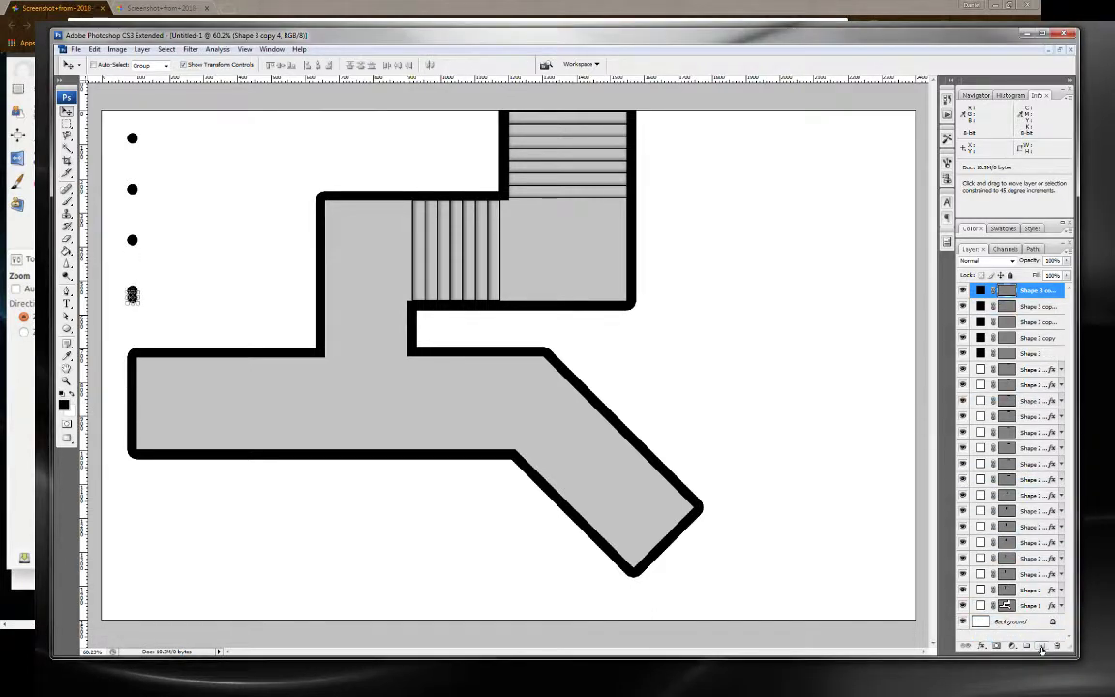
key(shift+Down)
key(shift+Down)
Add more dot copies, moving each straight down to complete the eight-copy column.
drag(1036, 291, 1042, 647)
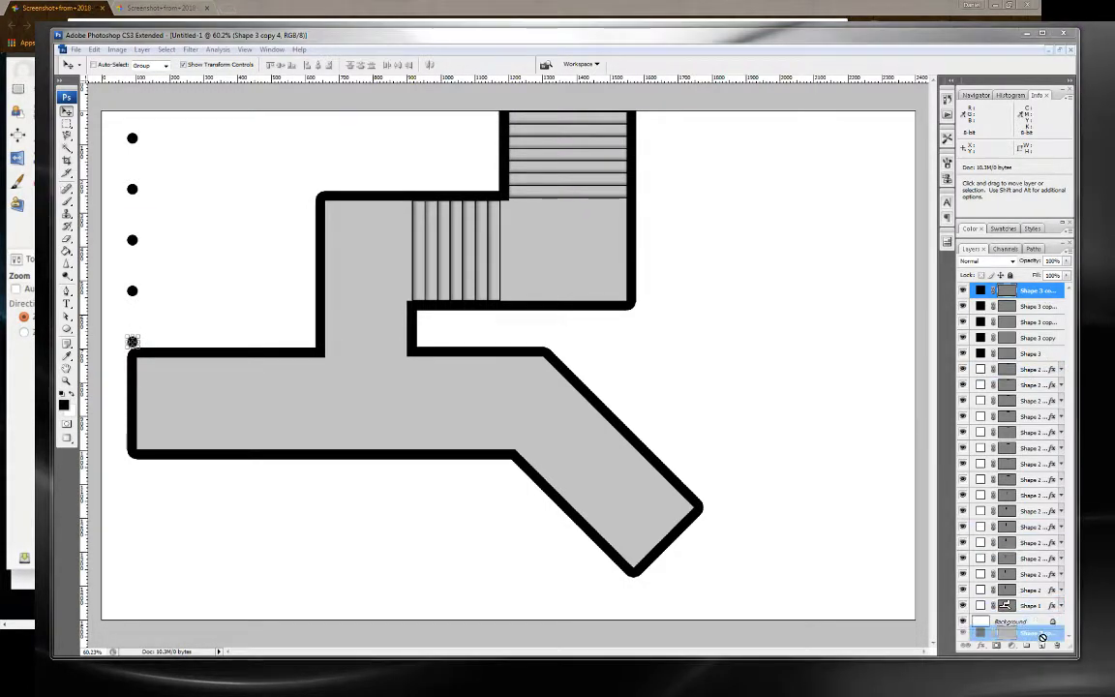
key(shift+Down)
key(shift+Down)
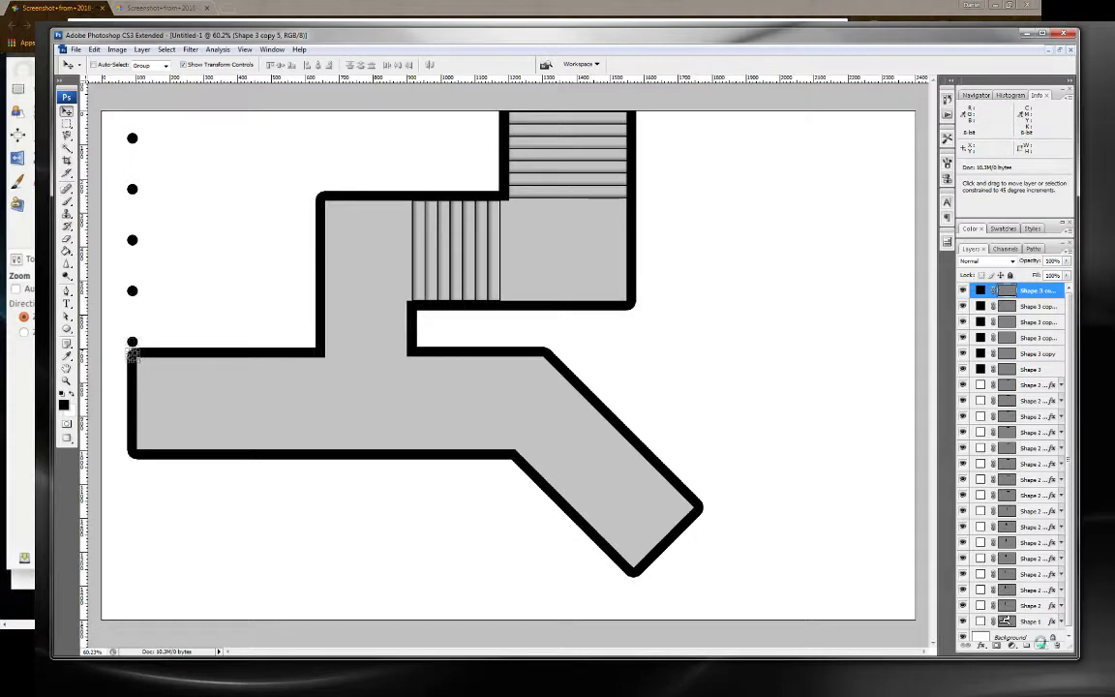
key(shift+Down)
key(shift+Down)
key(shift+Down)
key(shift+Down)
key(shift+Down)
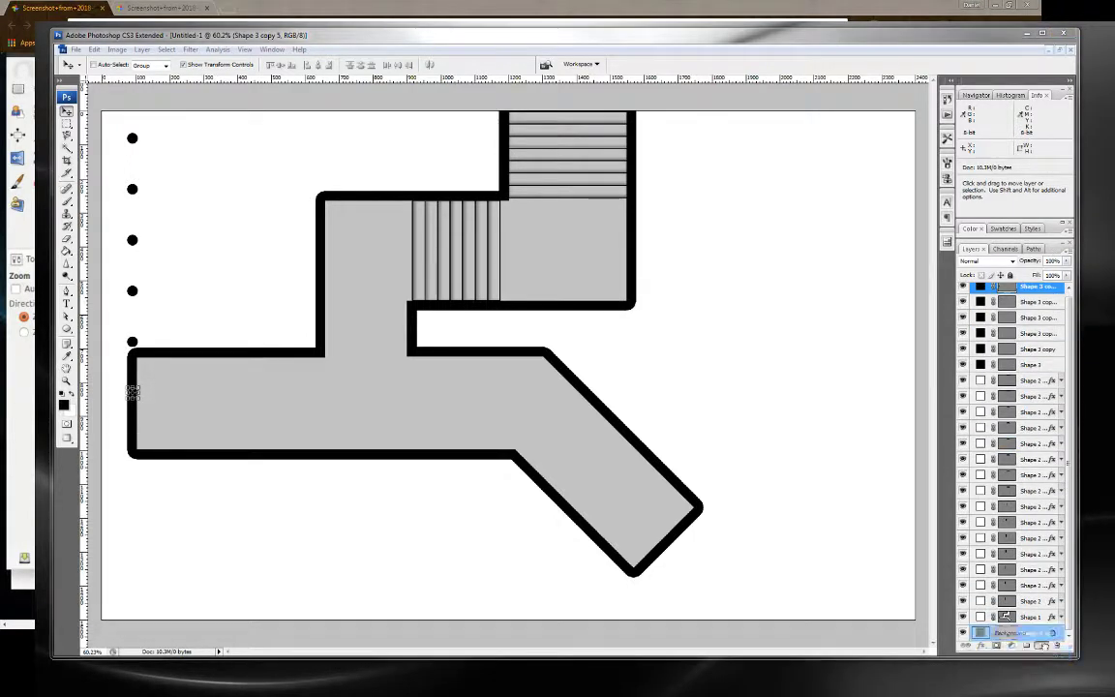
drag(1039, 290, 1043, 647)
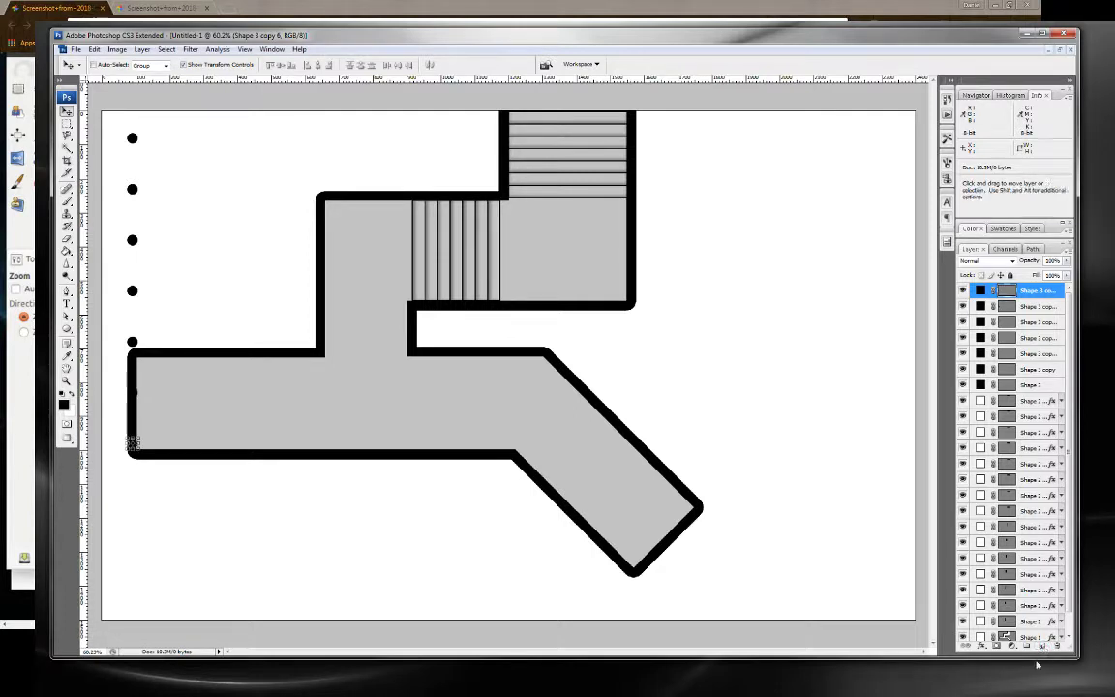
drag(1045, 298, 1040, 646)
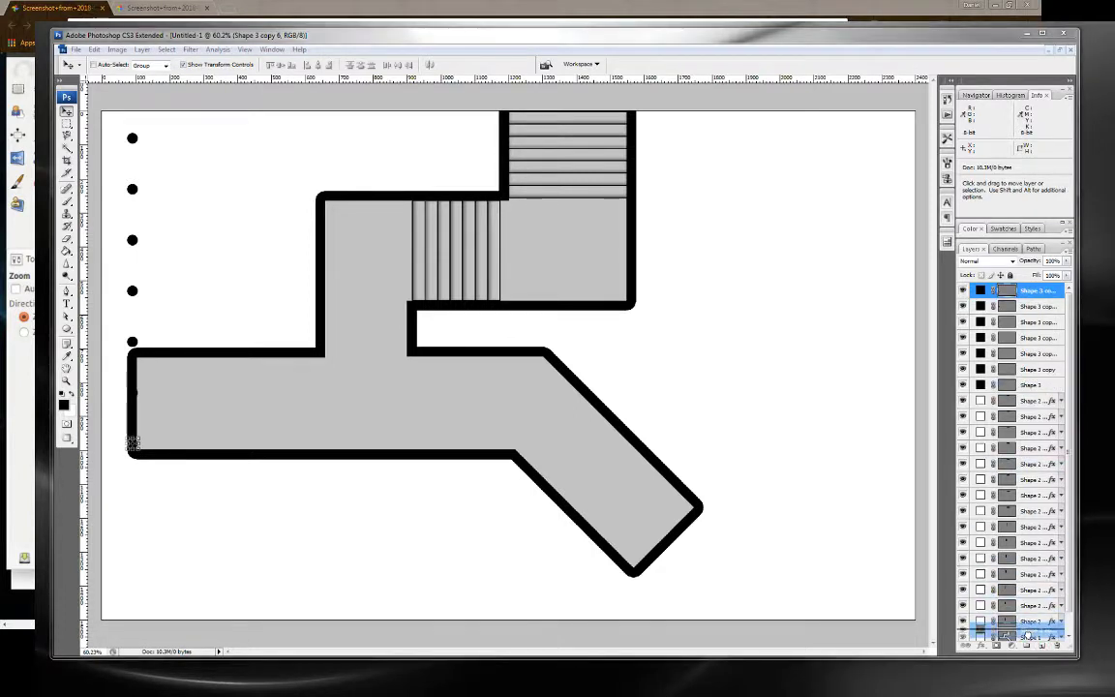
key(shift)
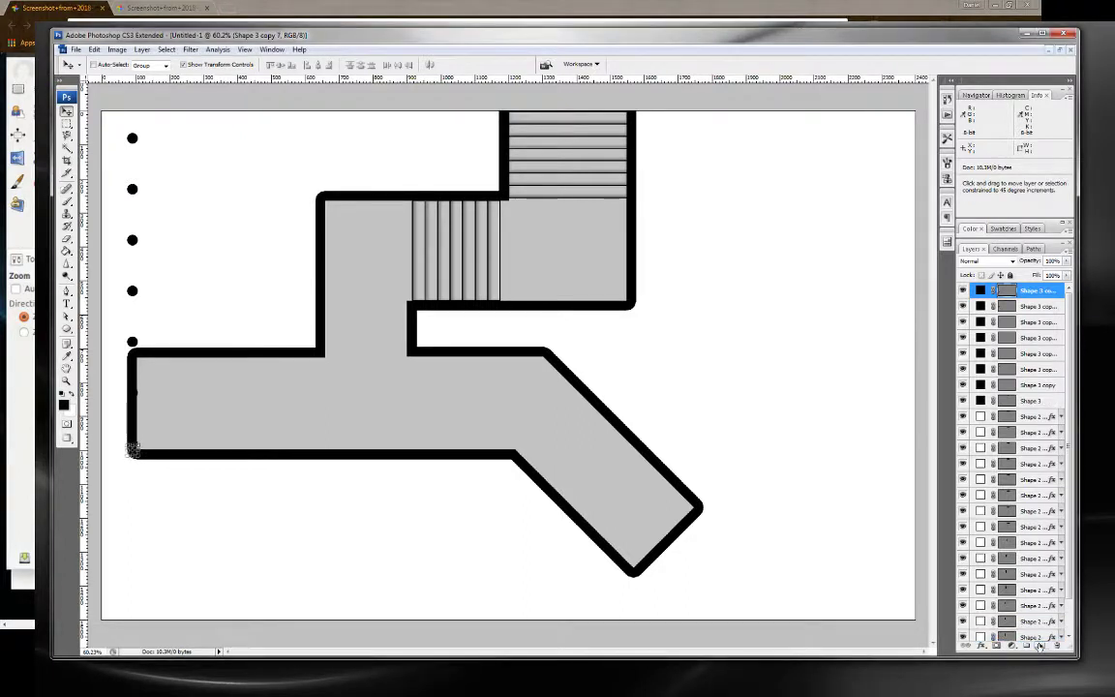
drag(133, 449, 133, 484)
drag(1045, 296, 1042, 647)
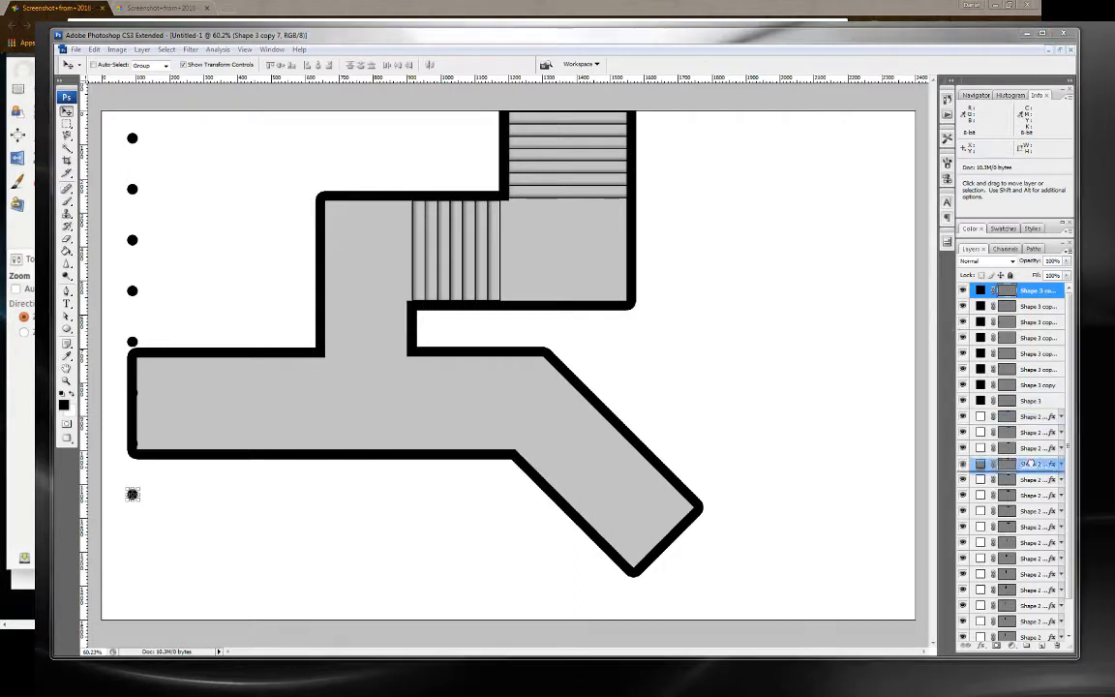
key(shift)
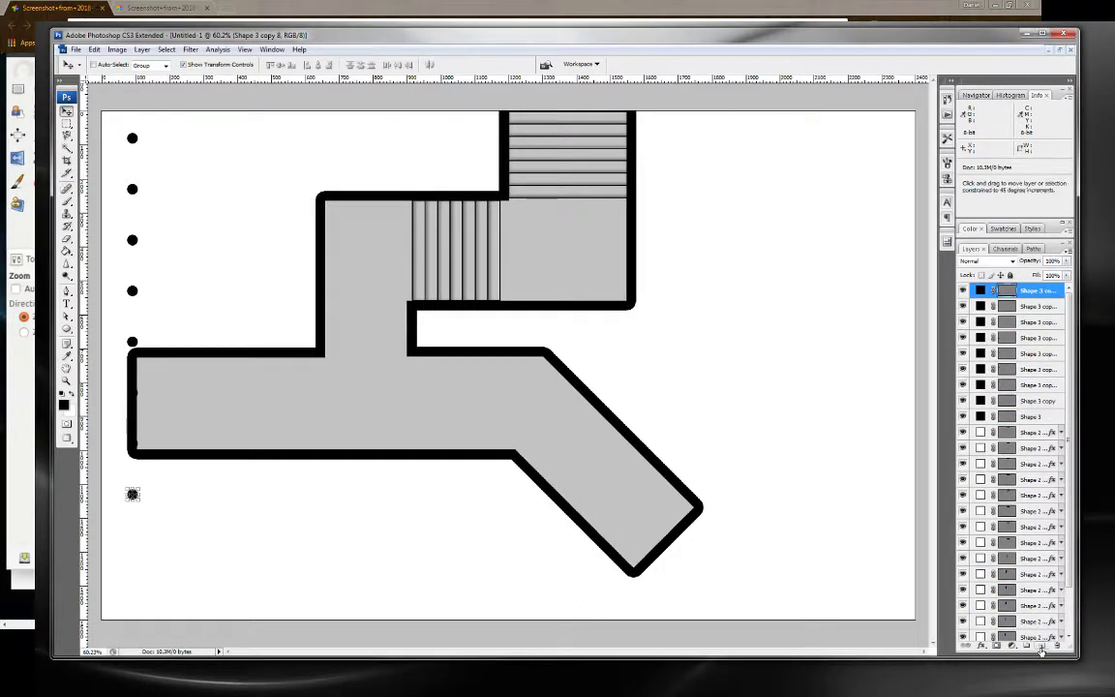
key(shift+Down)
key(shift+Down)
key(shift+Down)
key(shift+Down)
key(shift+Down)
key(shift+Down)
key(shift+Down)
key(shift+Down)
Select all the dot layers and merge them into one column layer.
shift+click(1031, 417)
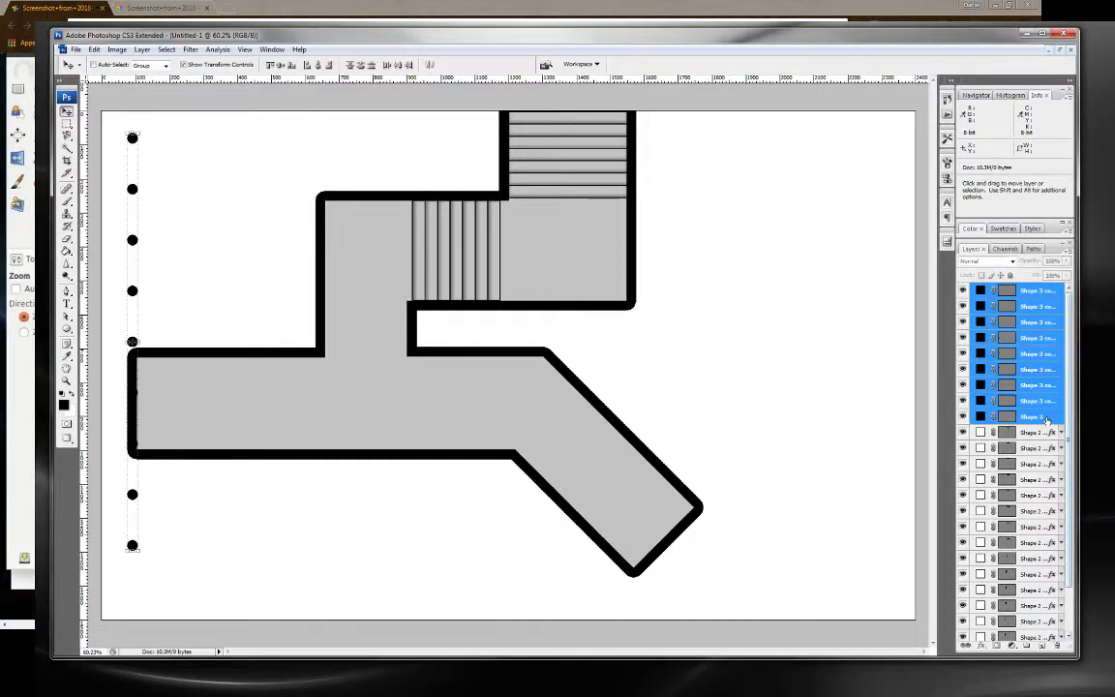
drag(1031, 417, 1026, 646)
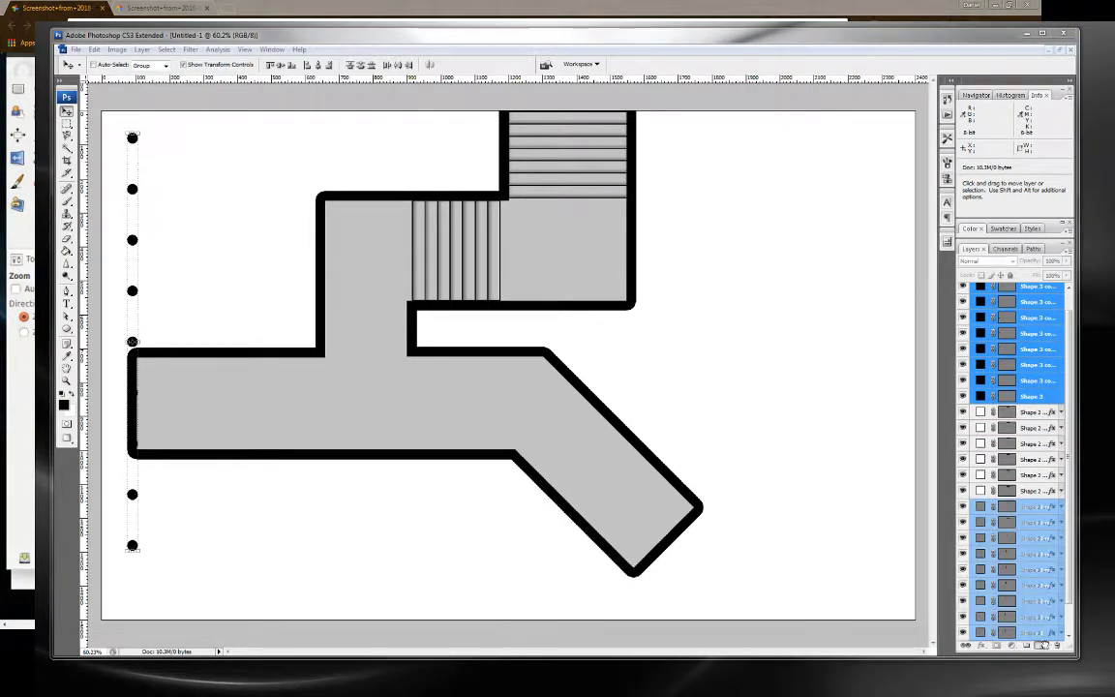
drag(1044, 643, 1042, 389)
key(ctrl+e)
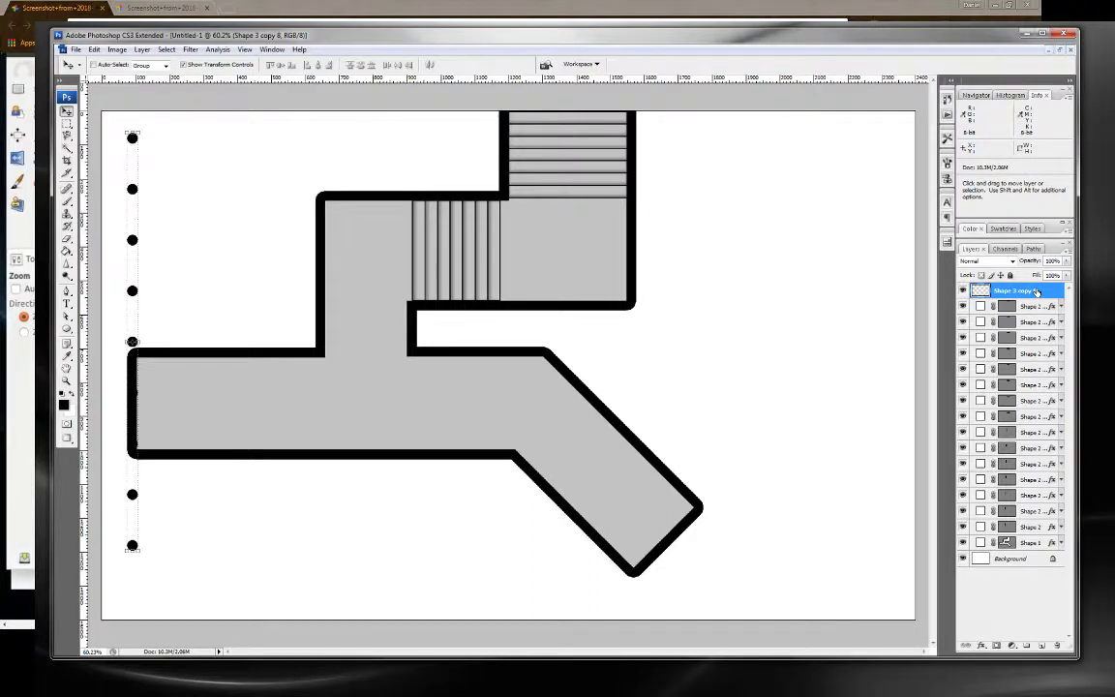
Make two copies of the dot column, each shifted right one grid step.
drag(1037, 292, 1042, 645)
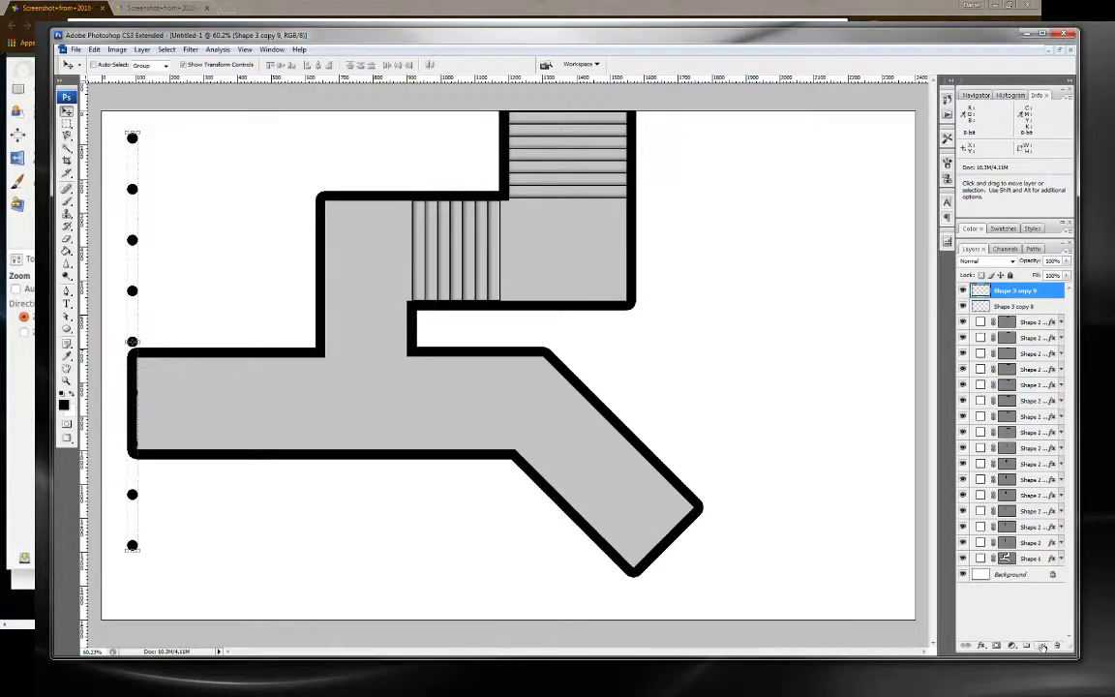
key(shift+Right)
key(shift+Right)
key(shift+Right)
key(shift+Right)
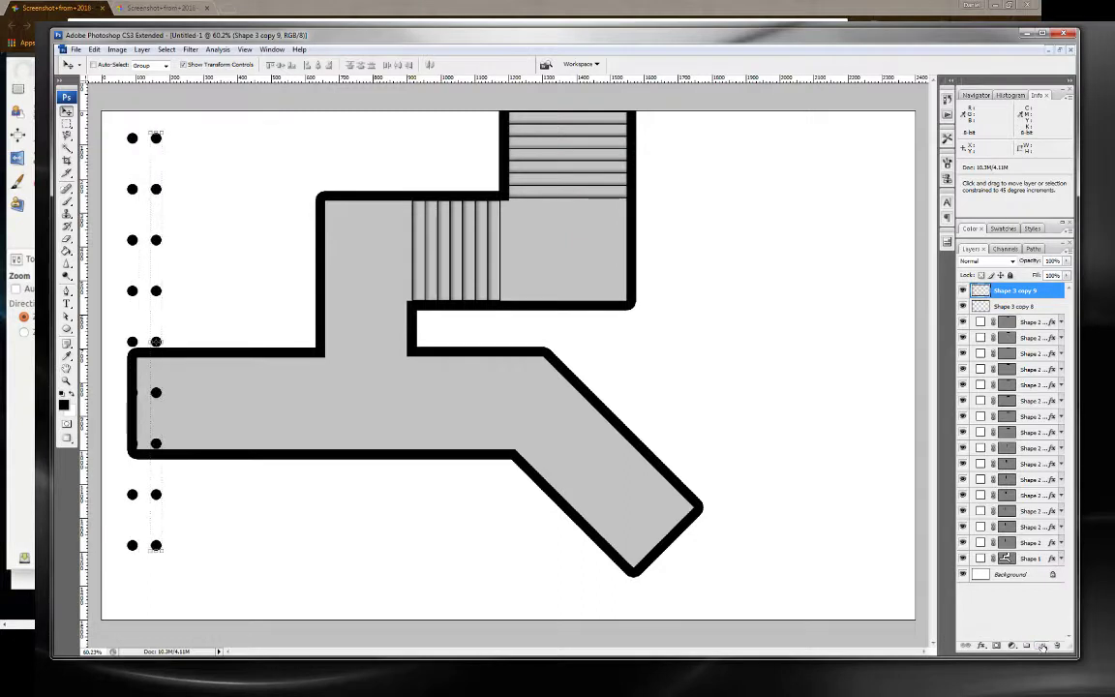
key(shift+Right)
key(shift+Right)
key(shift+Right)
key(shift+Right)
key(shift+Right)
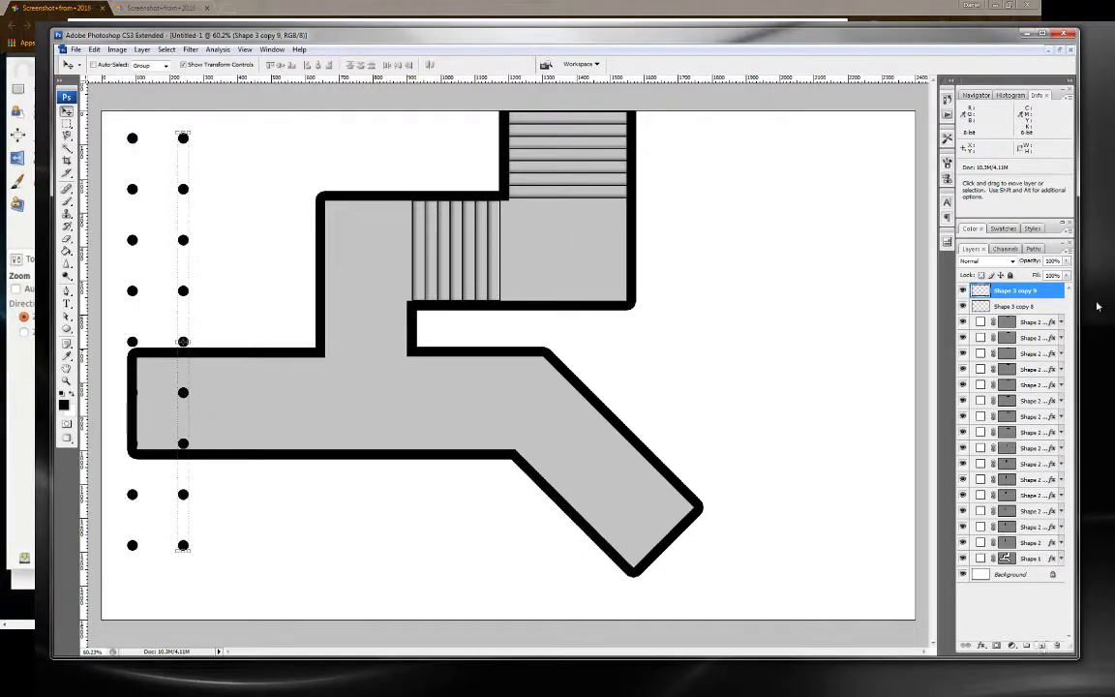
drag(1037, 292, 1041, 647)
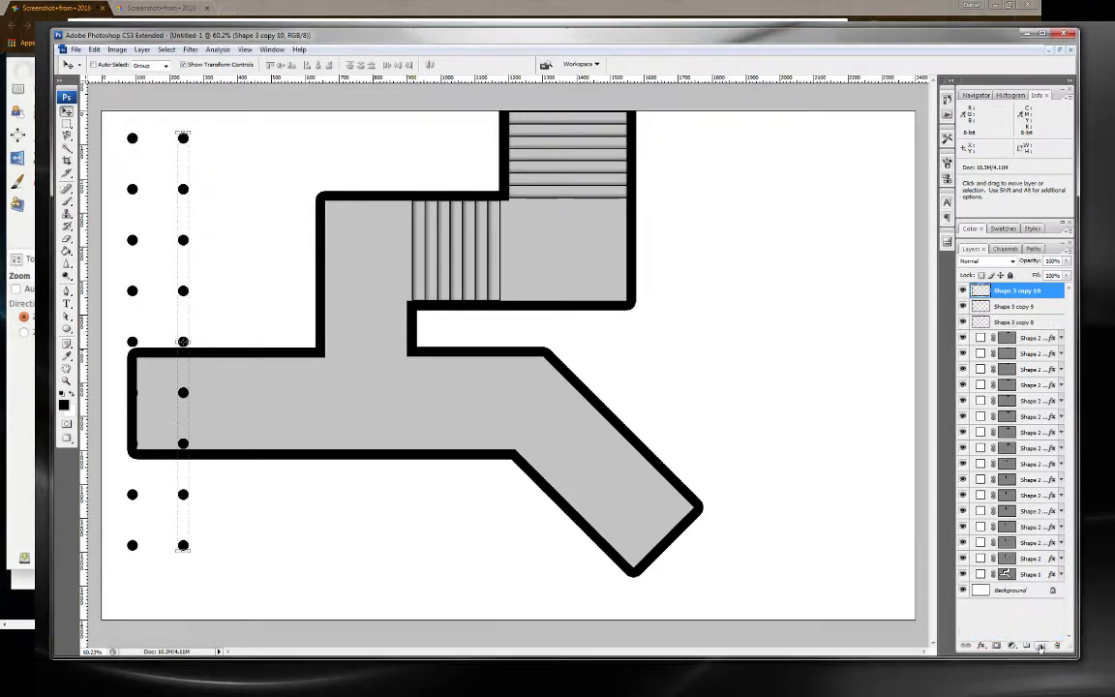
key(shift+Right)
key(shift+Right)
key(shift+Right)
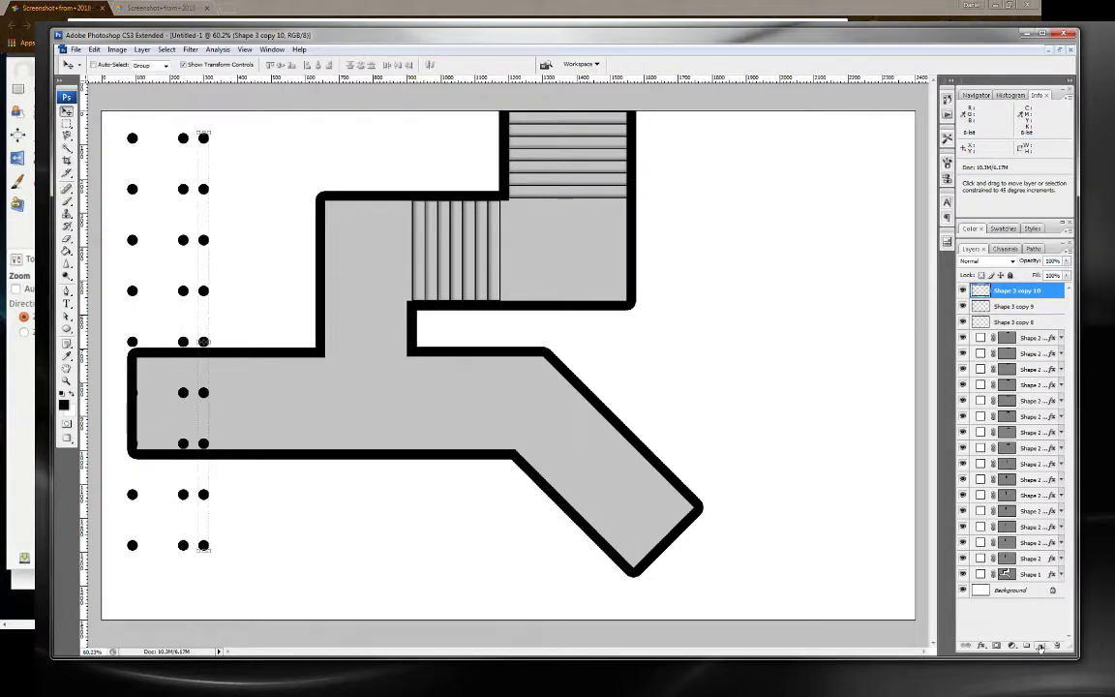
key(shift+Right)
key(shift+Right)
key(shift+Right)
Add two more right-shifted column copies to complete five evenly spaced columns.
key(shift+Right)
key(shift+Right)
key(shift+Right)
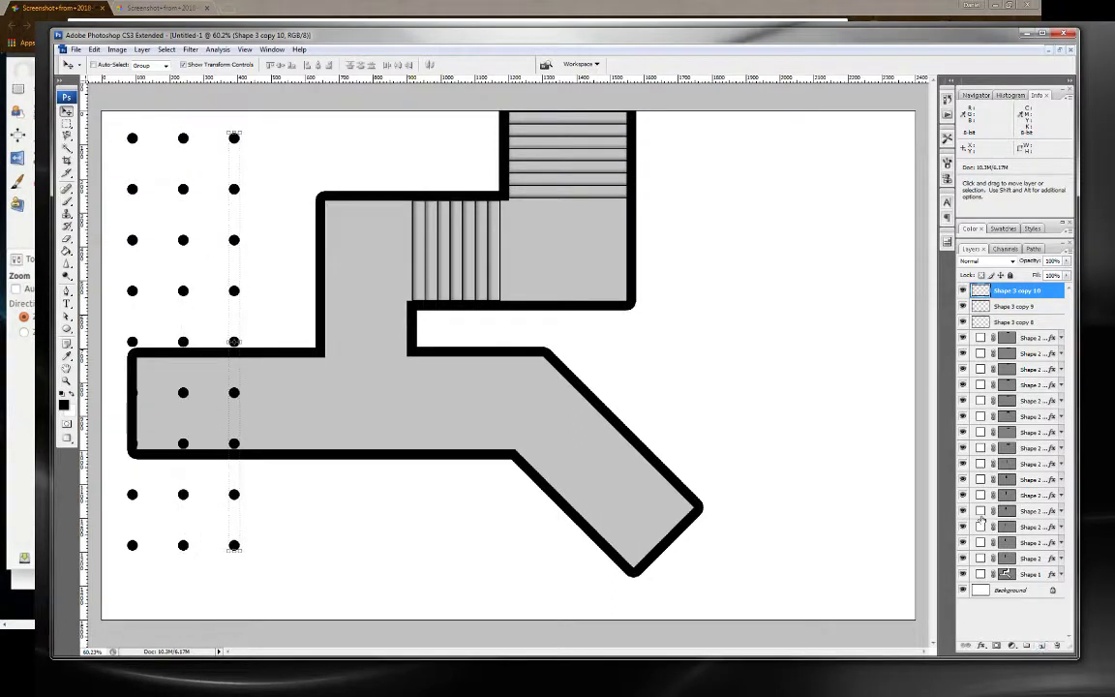
drag(1047, 294, 1042, 644)
key(shift+Right)
key(shift+Right)
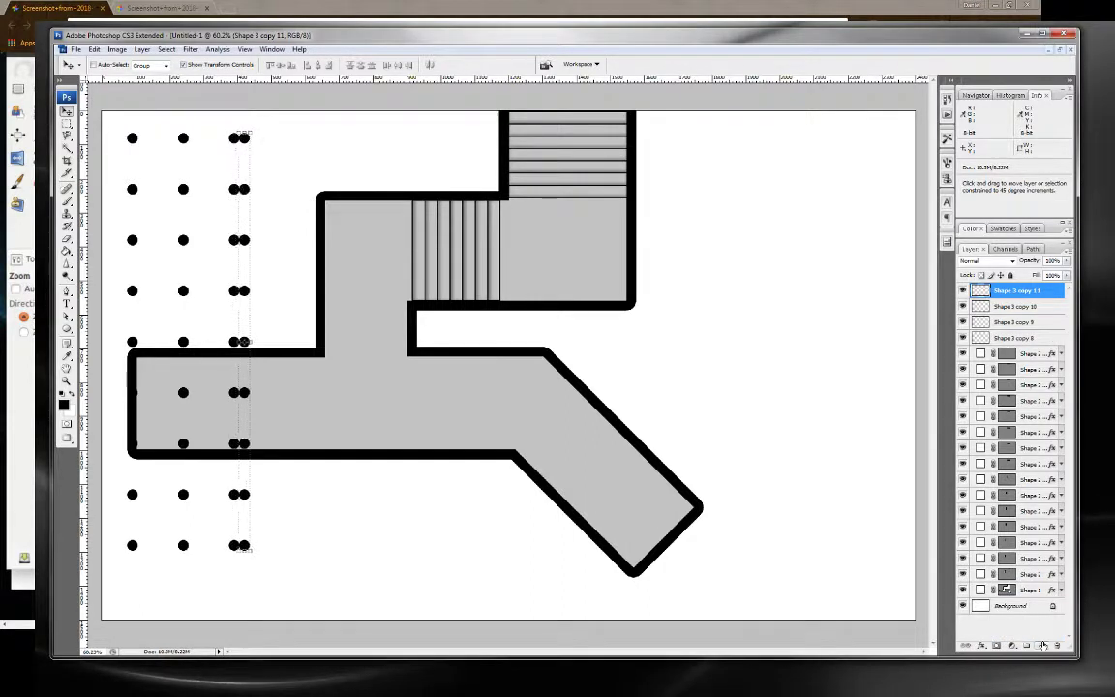
key(shift+Right)
key(shift+Right)
key(shift+Right)
key(shift+Right)
key(shift+Right)
key(shift+Right)
key(shift+Right)
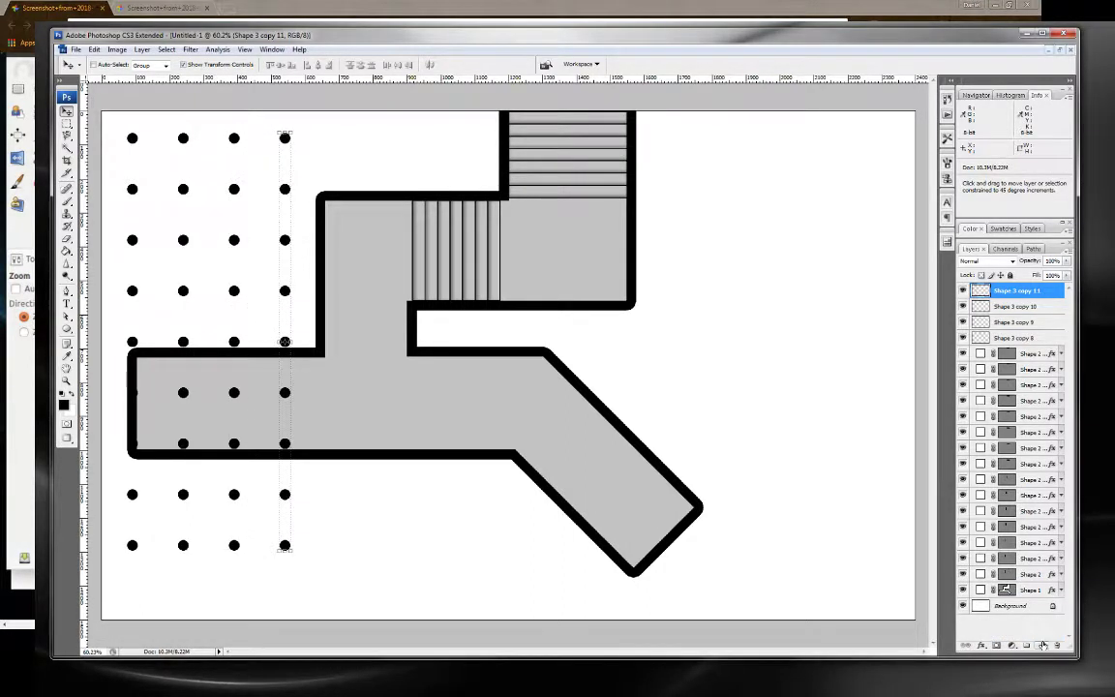
drag(1019, 300, 1039, 645)
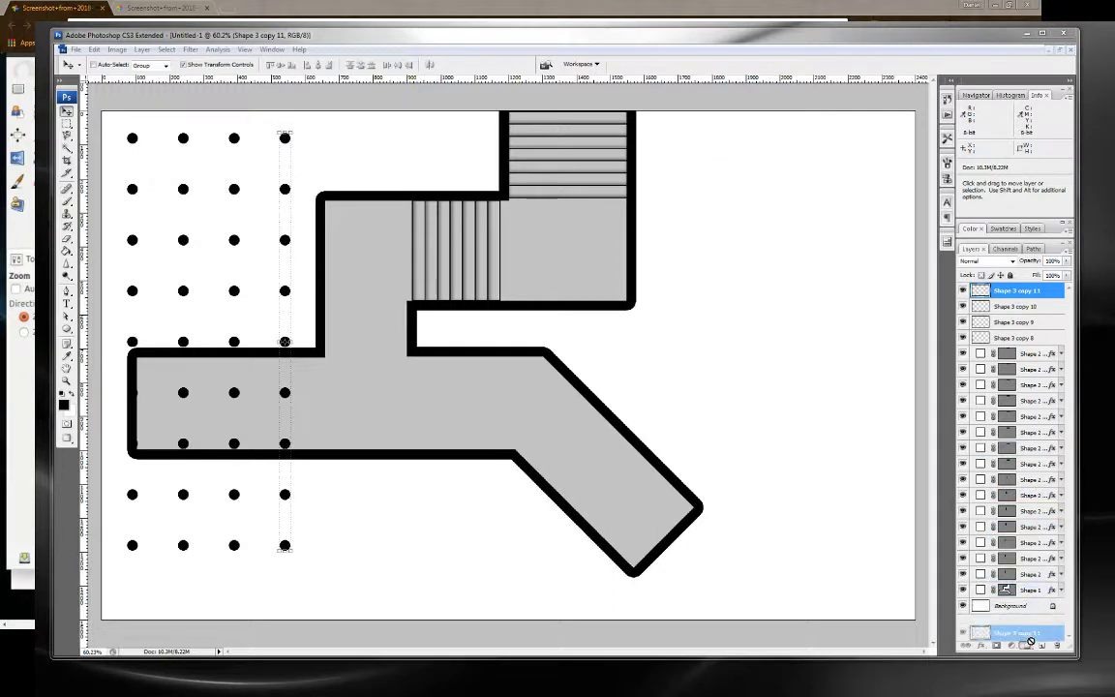
key(shift+Right)
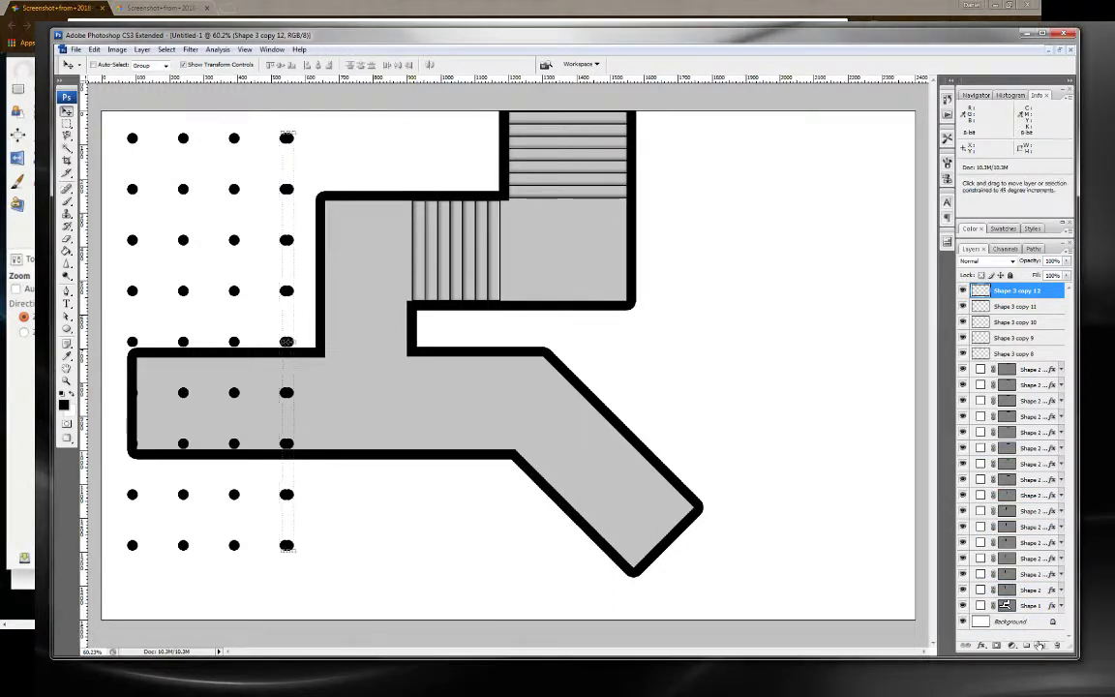
key(shift+Right)
key(shift+Right)
key(shift+Right)
key(shift+Right)
key(shift+Right)
key(shift+Right)
key(shift+Right)
key(shift+Right)
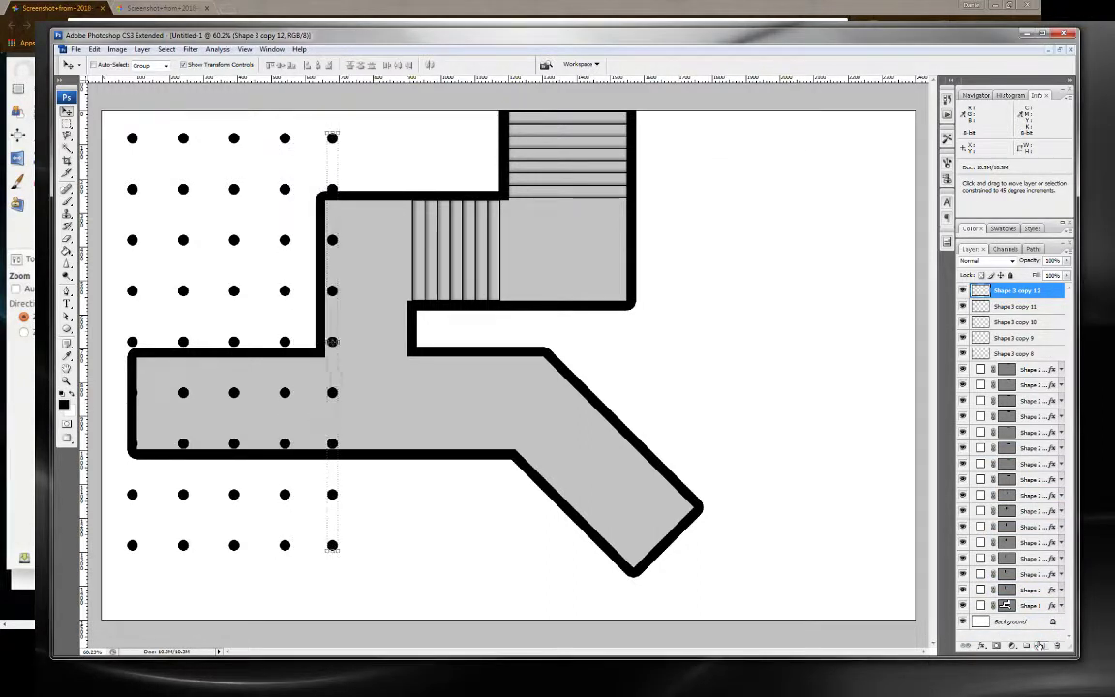
key(shift+Right)
Duplicate the five dot column layers and check which column each copy holds.
shift+click(1042, 357)
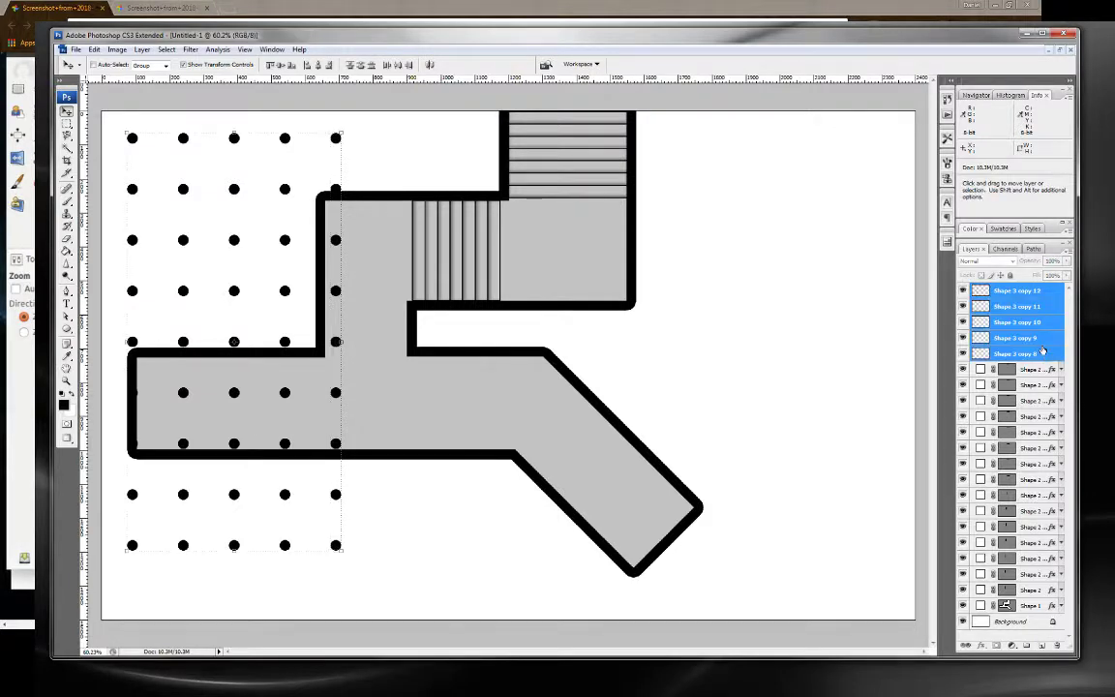
right_click(1009, 309)
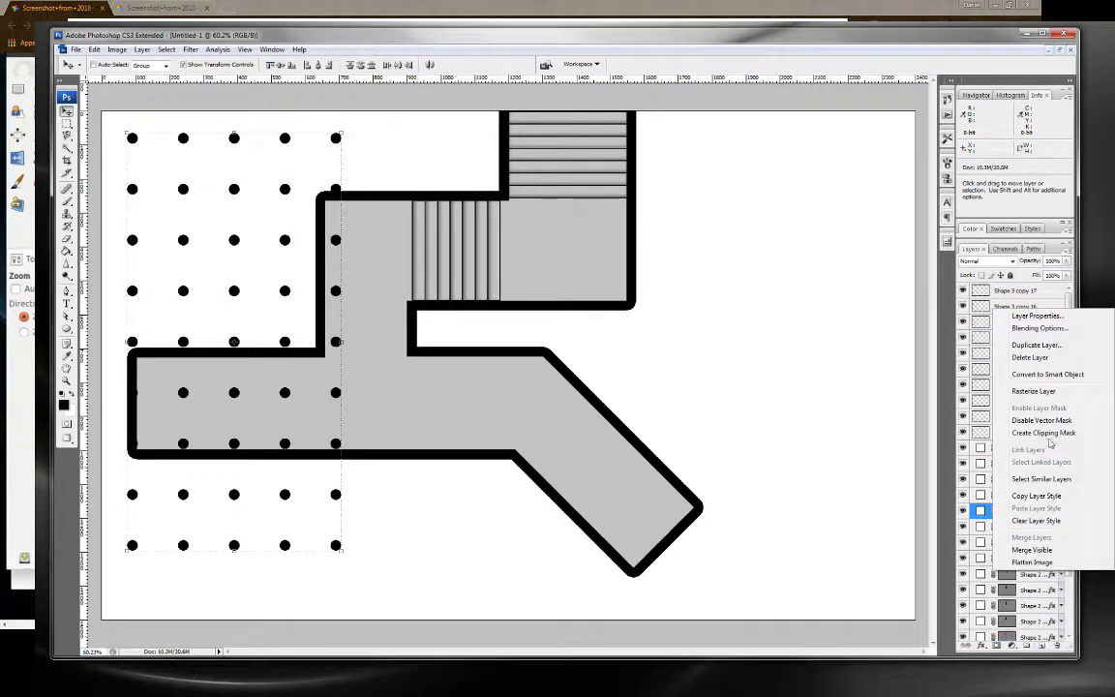
click(935, 37)
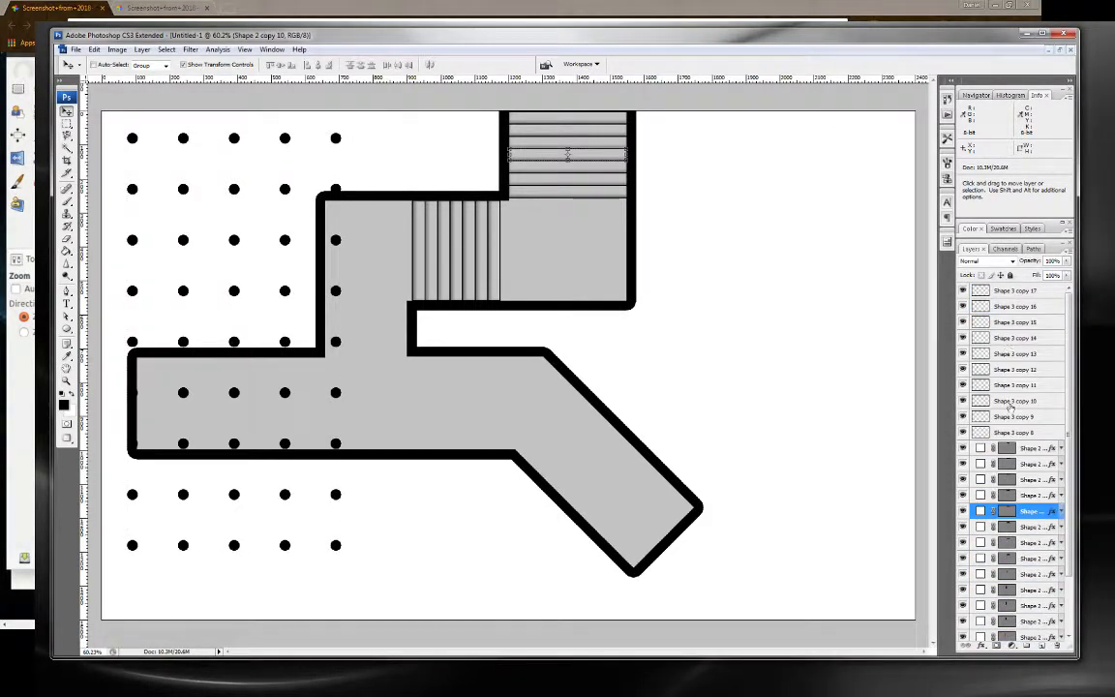
click(1028, 433)
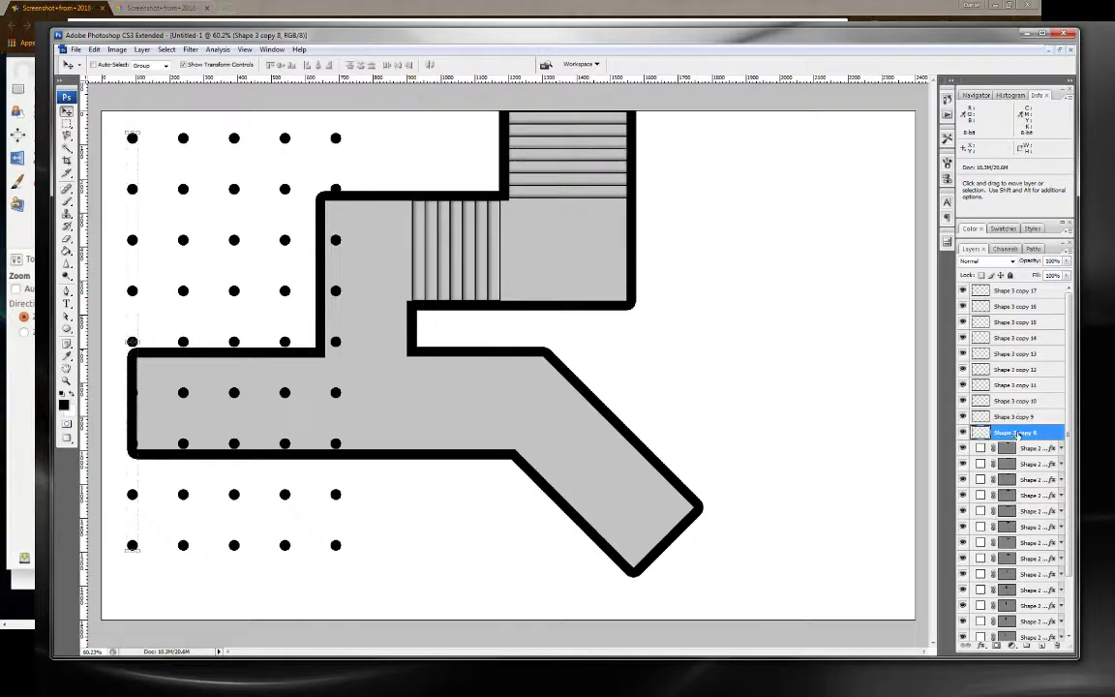
click(1030, 291)
click(1031, 307)
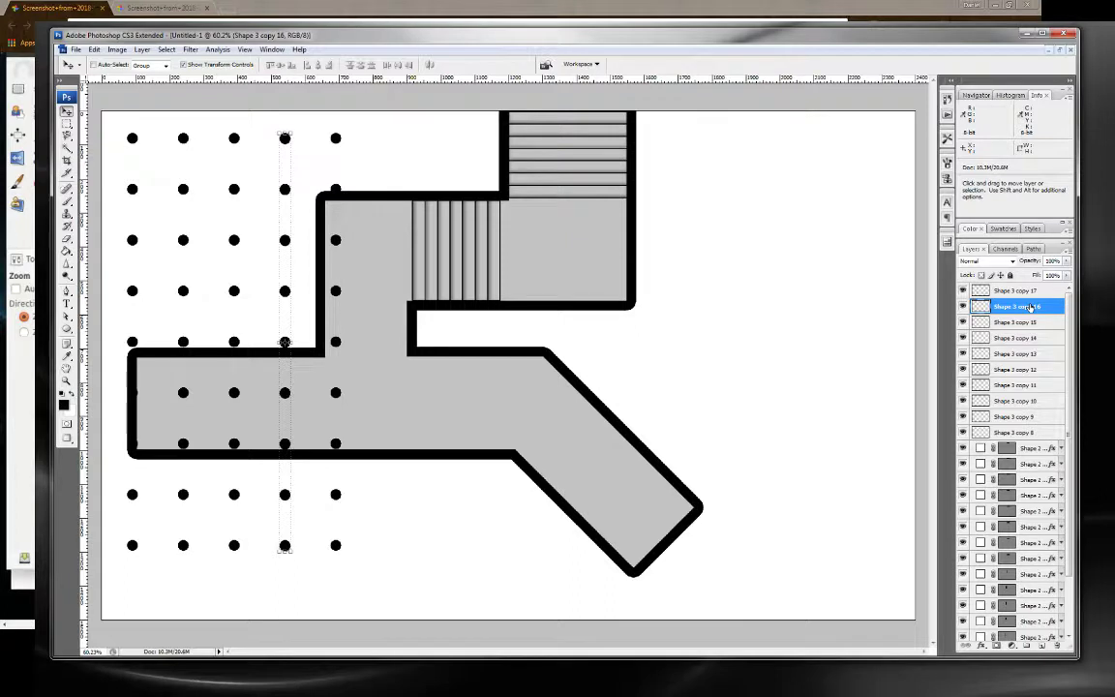
click(1032, 322)
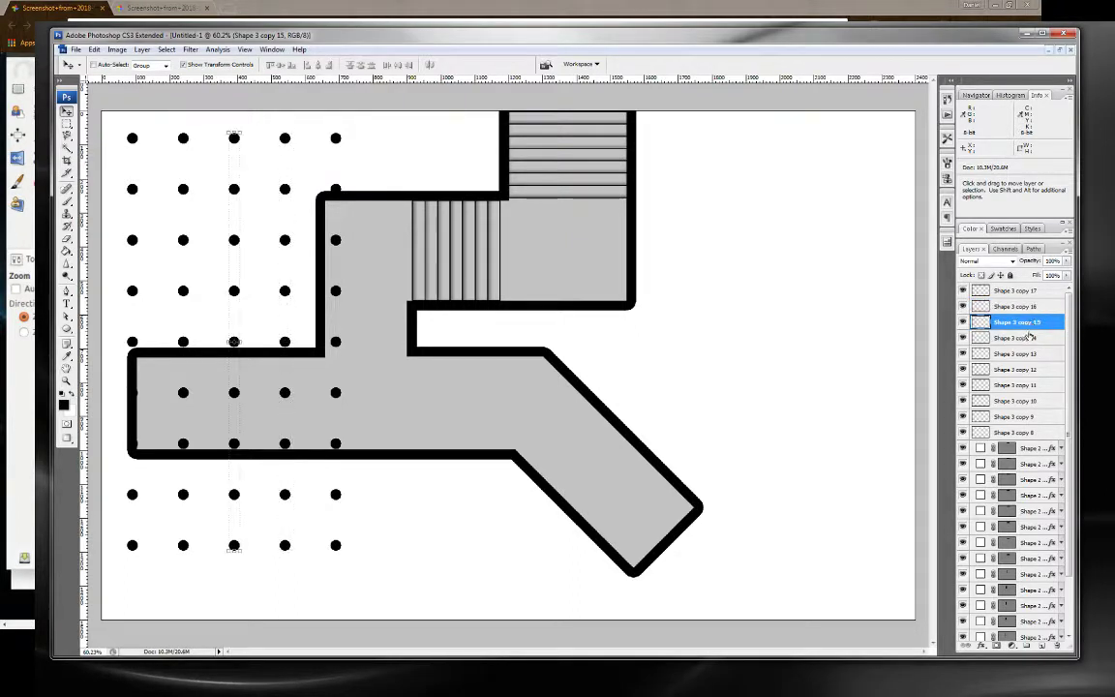
click(1030, 355)
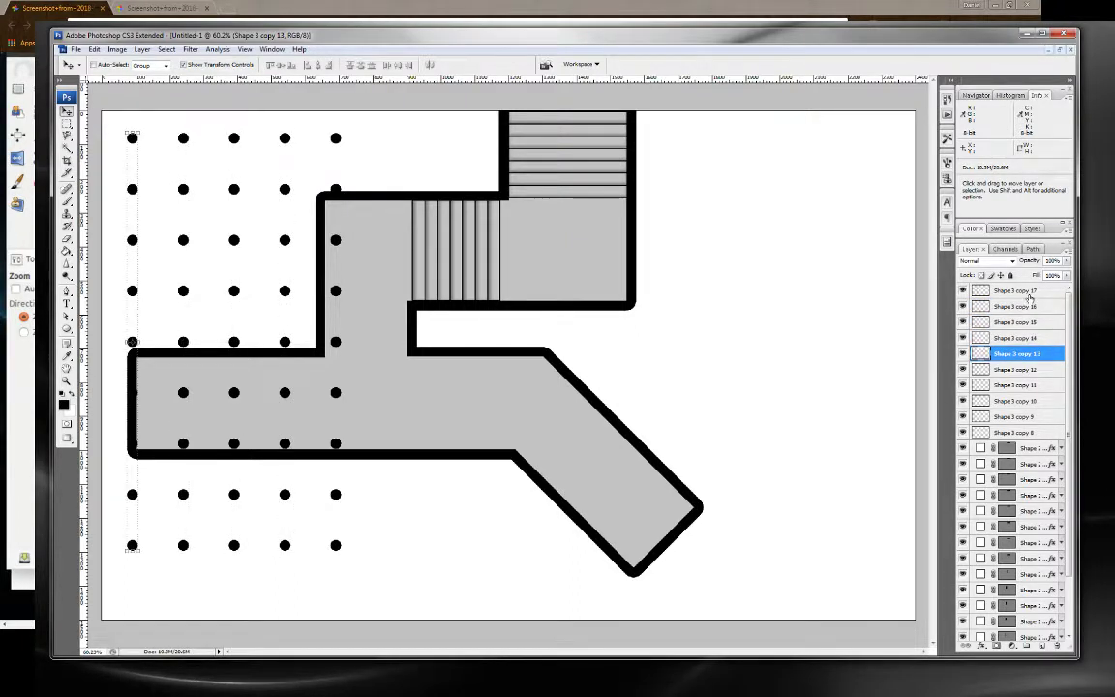
Shift the five duplicated dot columns right across the page, aligned with the grid.
shift+click(1030, 298)
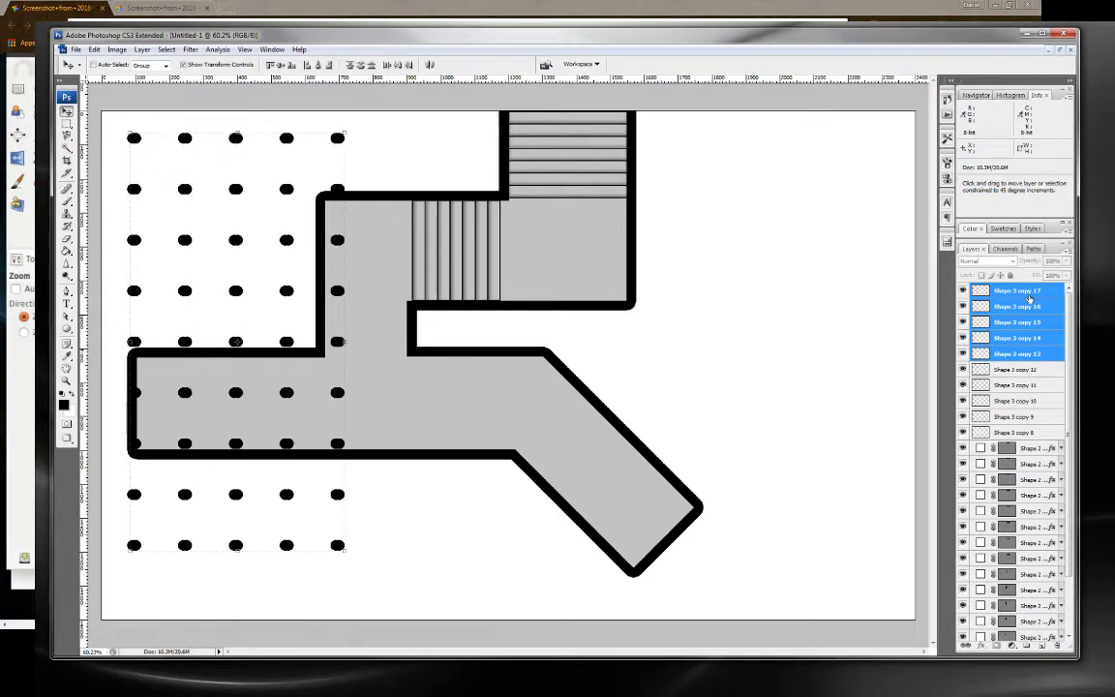
key(shift+Right)
key(shift+Right)
key(shift+Right)
key(shift+Right)
key(shift+Right)
key(shift+Right)
key(shift+Right)
key(shift+Right)
key(shift+Right)
key(shift+Right)
key(shift+Right)
key(shift+Right)
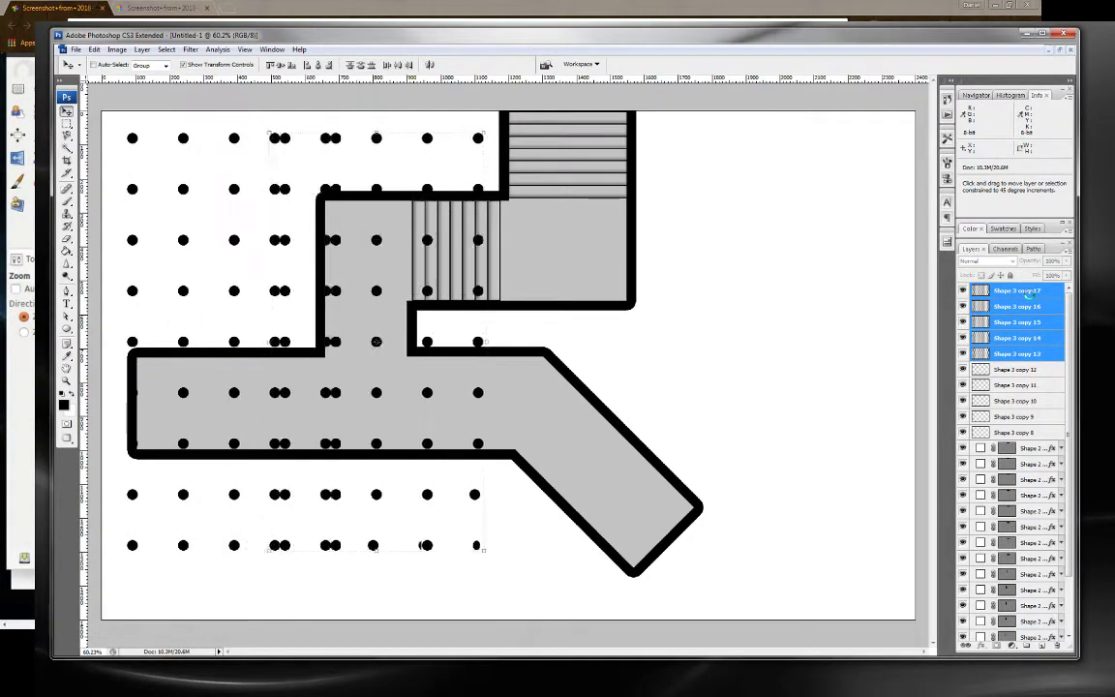
key(shift+Right)
key(shift+Right)
key(shift+Right)
key(shift+Right)
key(shift+Right)
key(shift+Right)
key(shift+Right)
key(shift+Right)
key(shift+Right)
key(shift+Right)
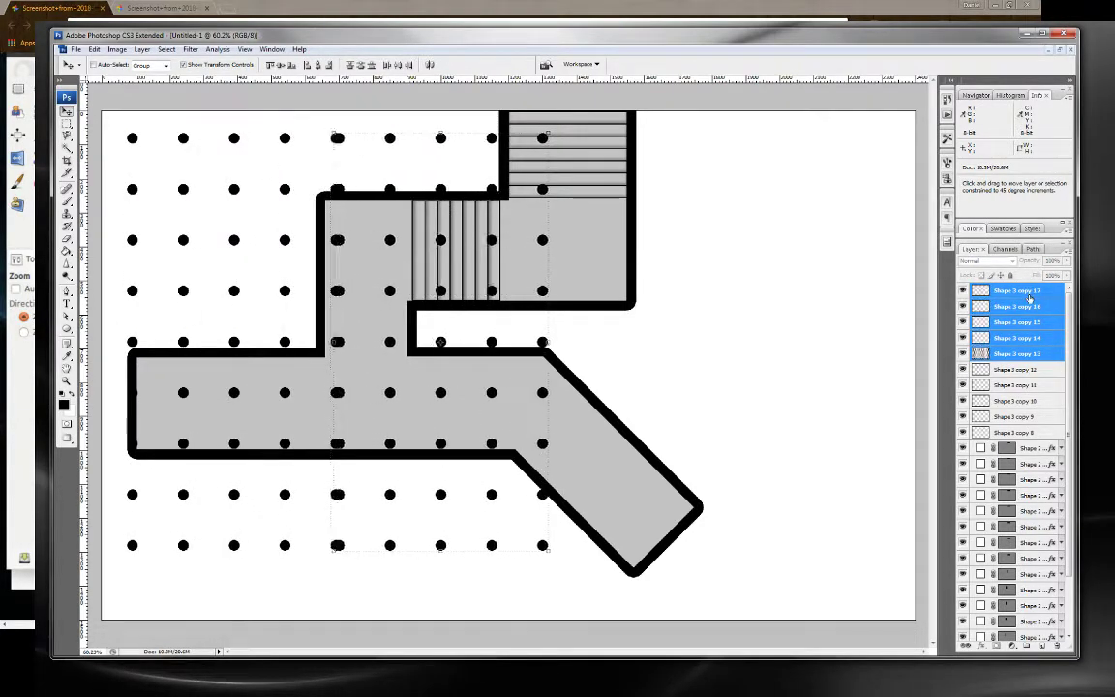
key(shift+Right)
key(shift+Right)
key(shift+Right)
key(shift+Right)
key(shift+Right)
key(shift+Right)
key(shift+Right)
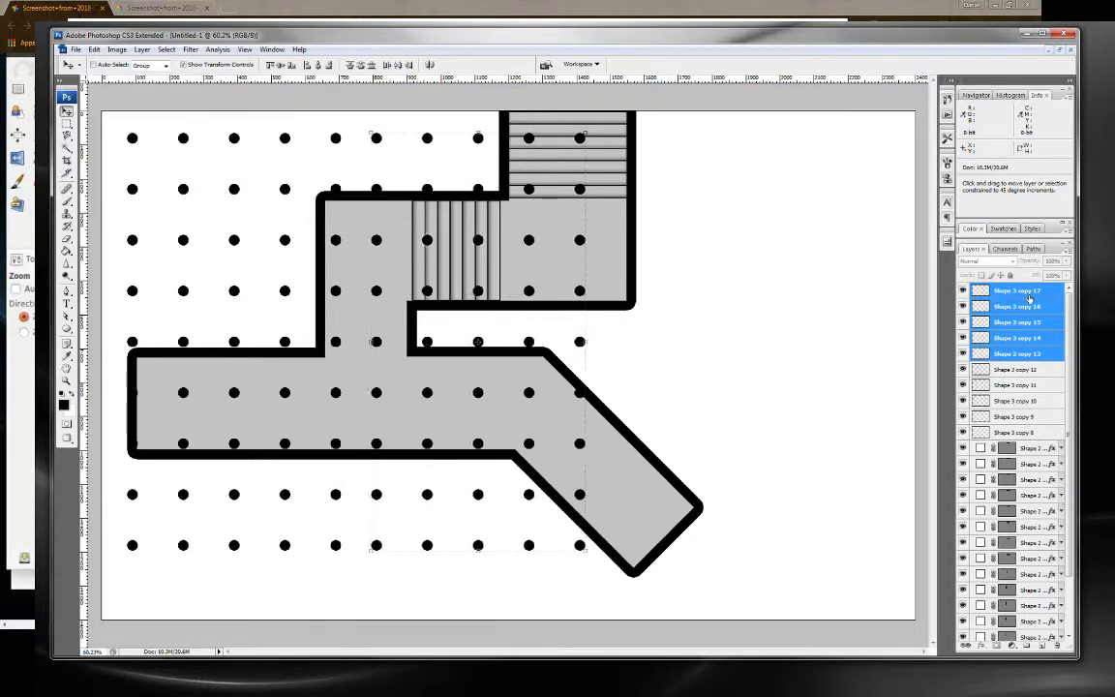
key(shift+Right)
key(shift+Right)
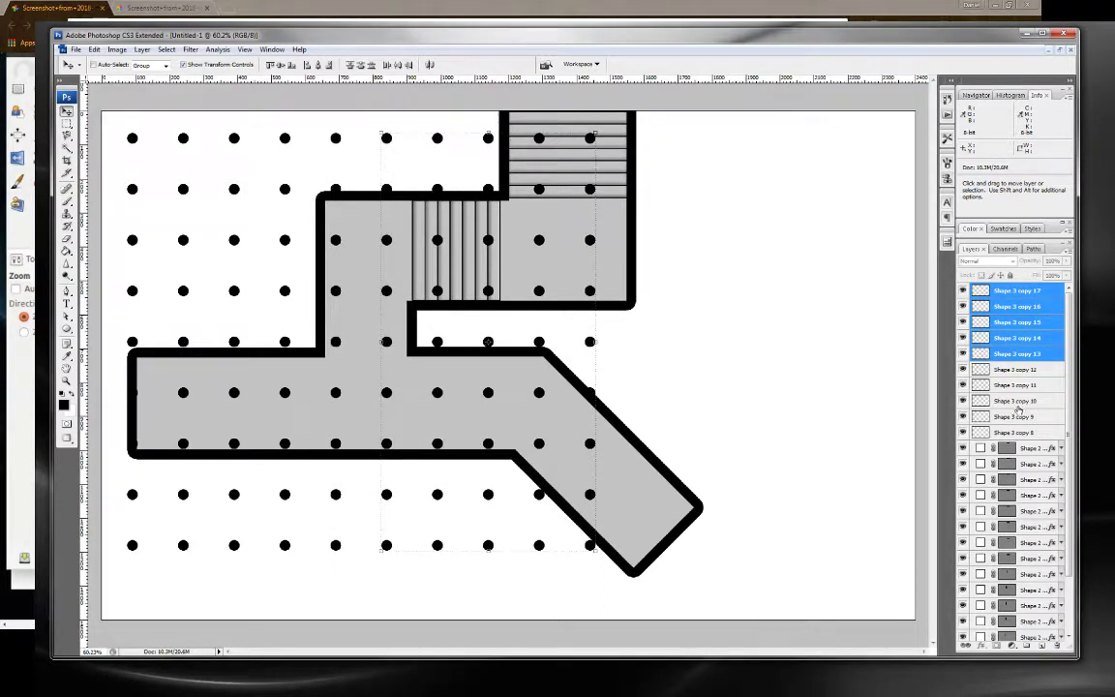
Duplicate the moved columns again and nudge the new copies right into even grid spacing.
drag(1019, 363, 1040, 645)
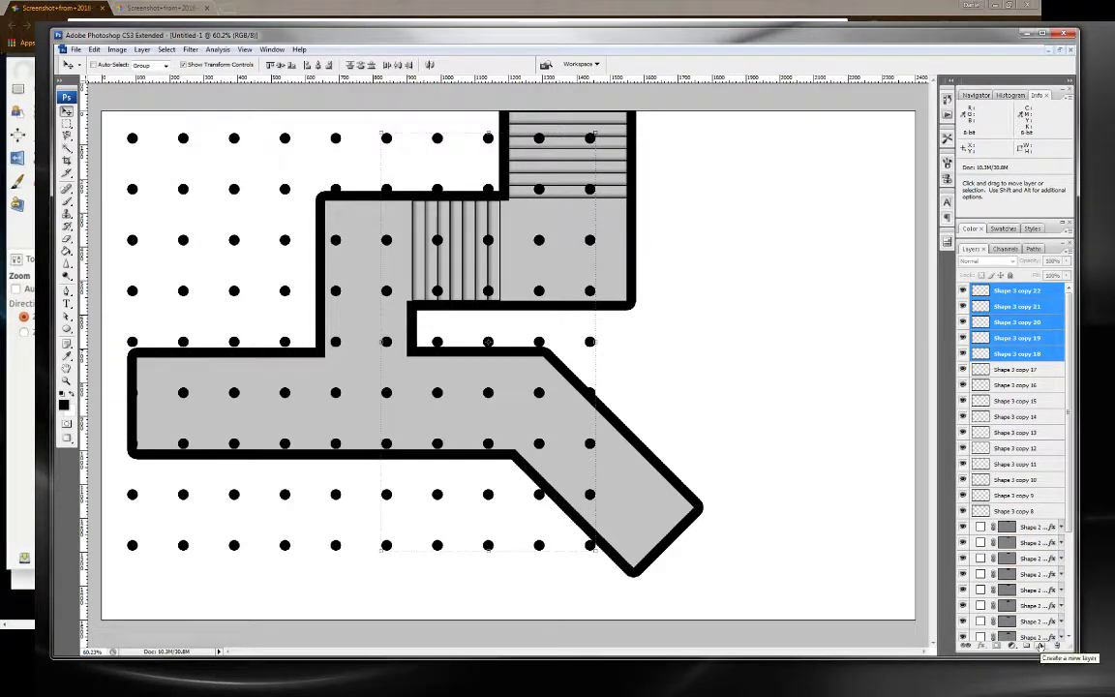
key(shift+Right)
key(shift+Right)
key(shift+Right)
key(shift+Right)
key(shift+Right)
key(shift+Right)
key(shift+Right)
key(shift+Right)
key(shift+Right)
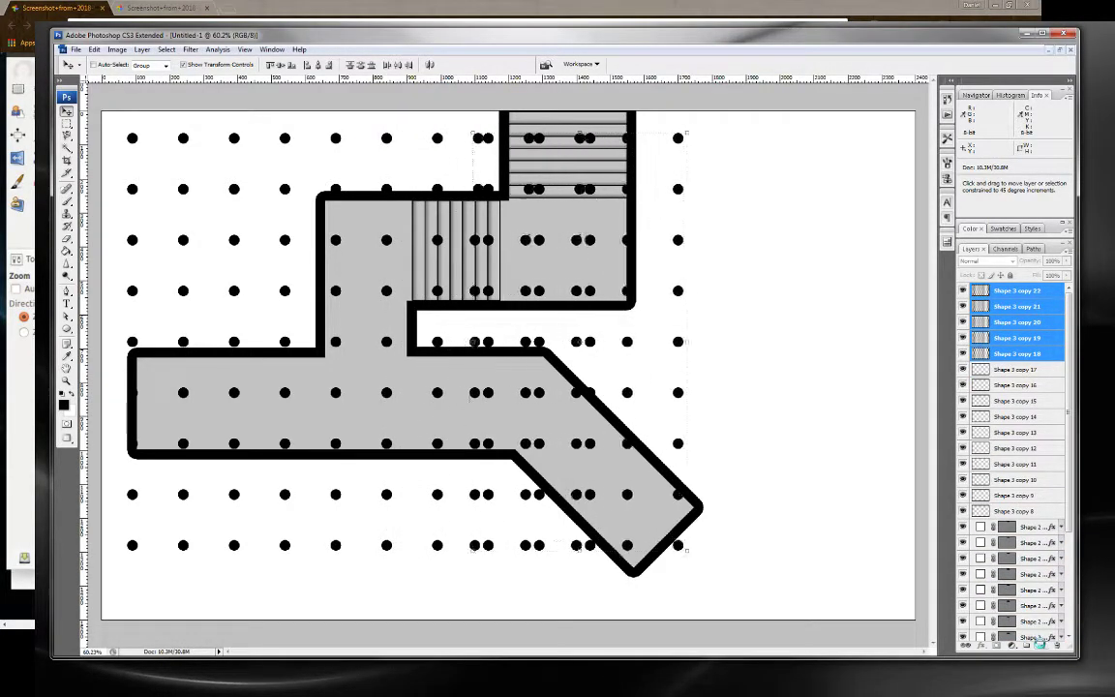
key(shift+Right)
key(shift+Right)
key(shift+Right)
key(shift+Right)
key(shift+Right)
key(shift+Right)
key(shift+Right)
key(shift+Right)
key(shift+Right)
key(Right)
key(Right)
key(Right)
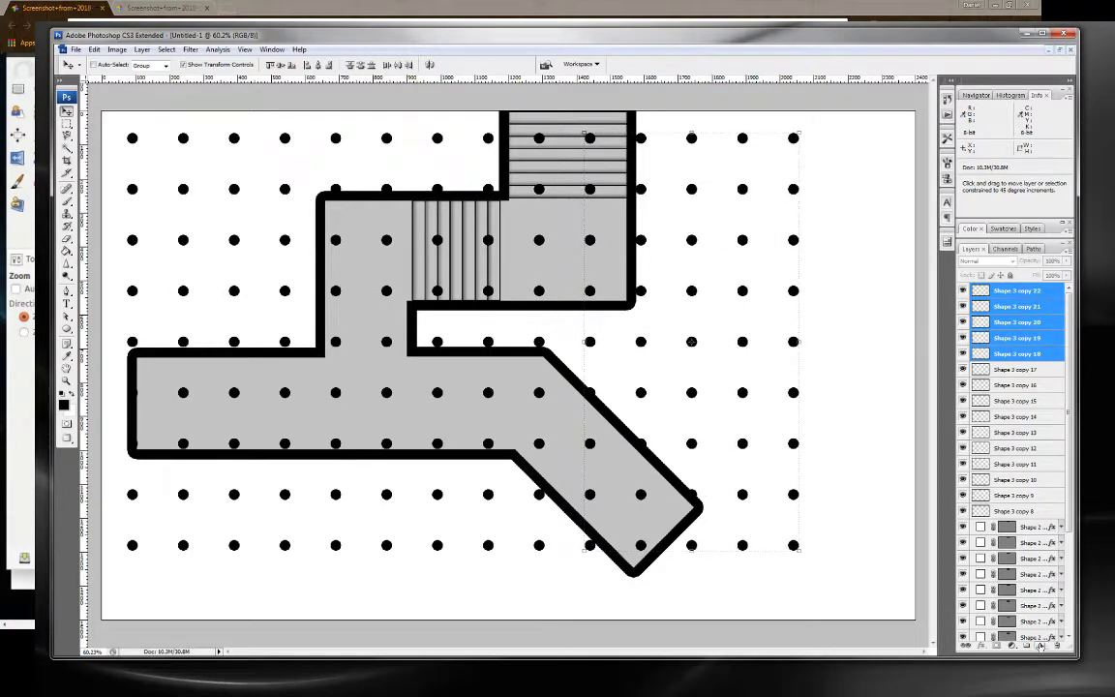
key(Right)
key(Right)
key(Right)
key(Right)
key(Right)
key(Right)
key(Right)
key(Right)
key(Right)
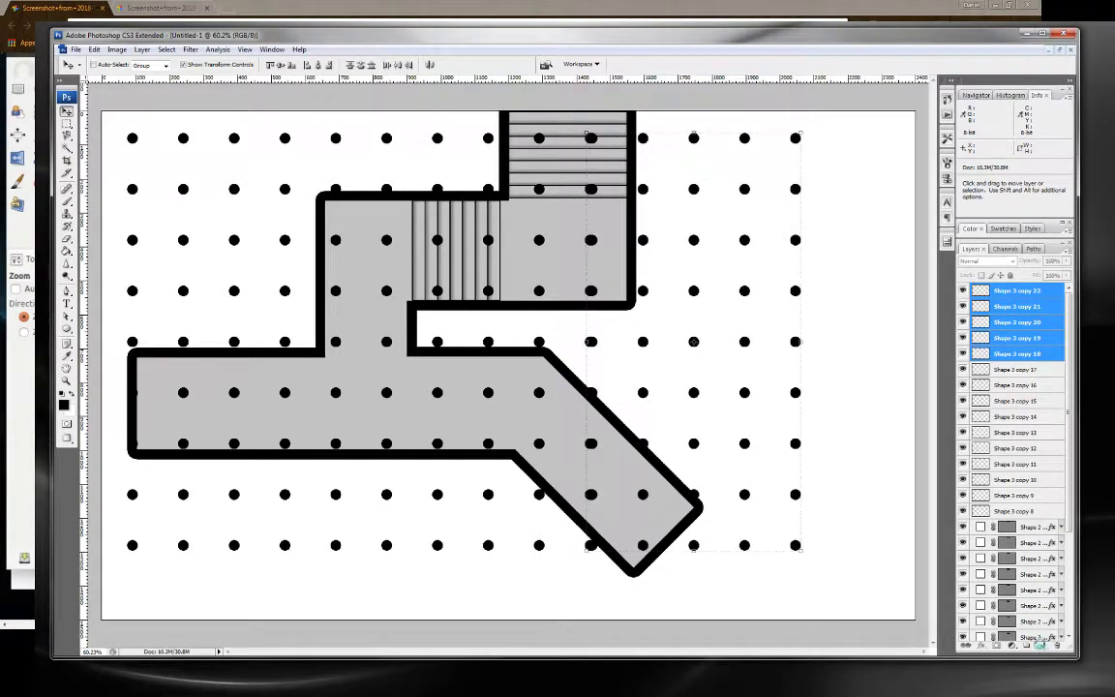
key(Right)
key(Right)
key(Right)
key(shift+Right)
key(shift+Right)
key(shift+Right)
key(shift+Right)
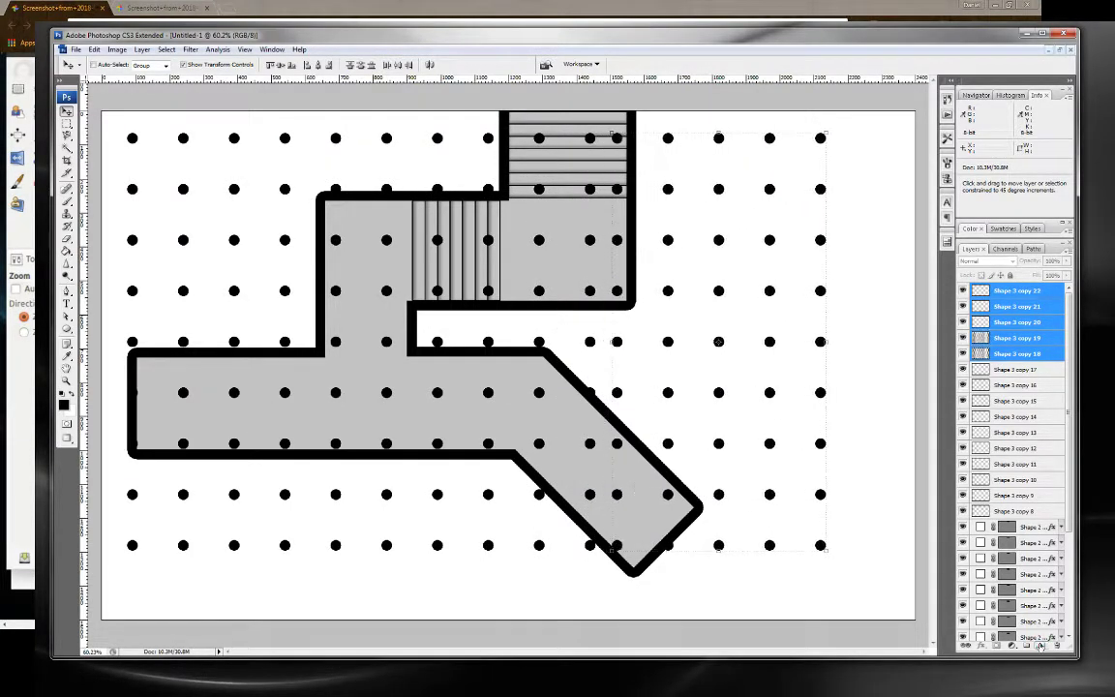
key(shift+Right)
key(shift+Right)
key(shift+Right)
key(shift+Right)
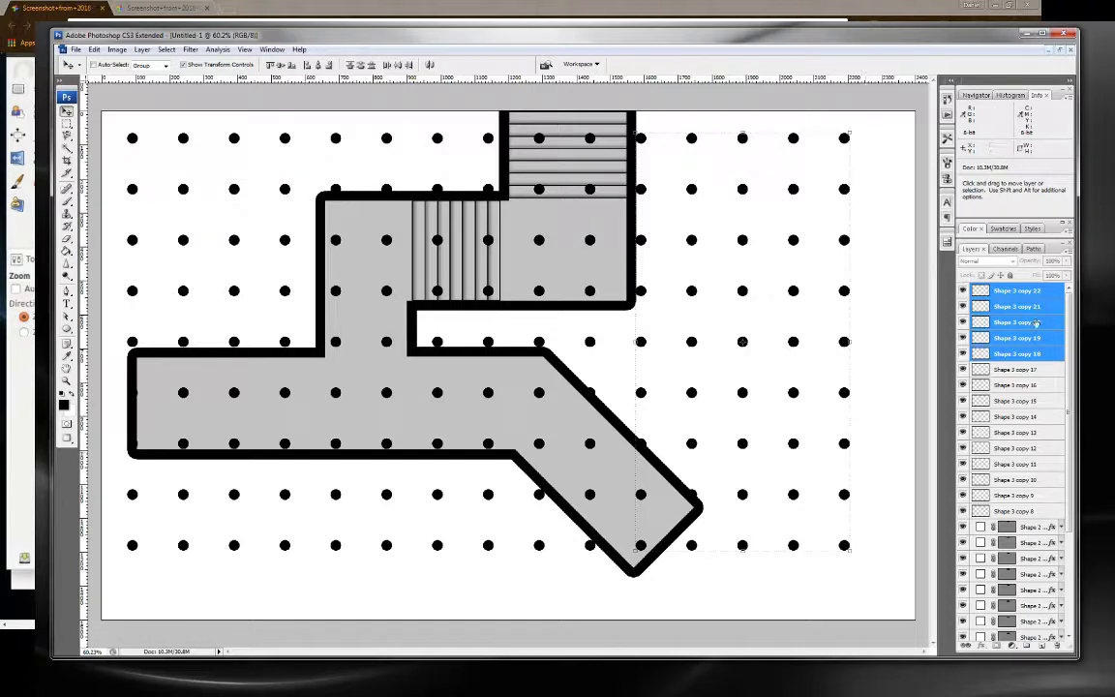
Merge all fifteen dot column layers into a single dot-grid layer.
click(1015, 510)
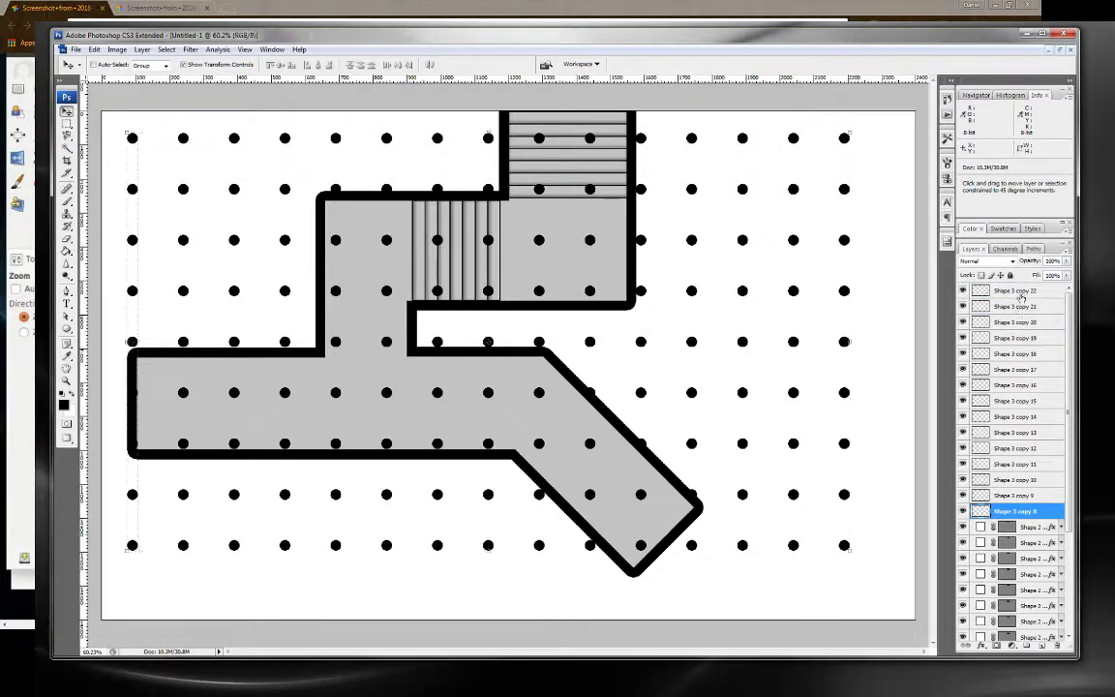
shift+click(1020, 290)
key(ctrl+e)
double_click(1020, 292)
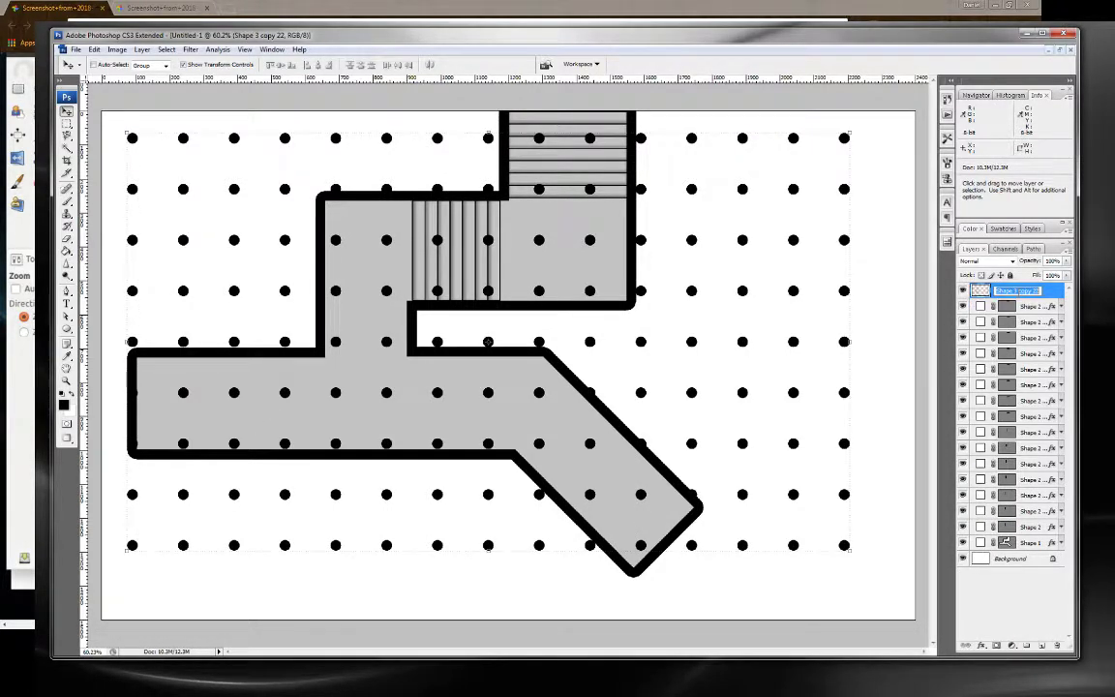
key(Return)
Group the step-bar shape layers and name the group Stairs.
click(1024, 305)
shift+click(1021, 542)
drag(1021, 542, 1027, 644)
double_click(1011, 306)
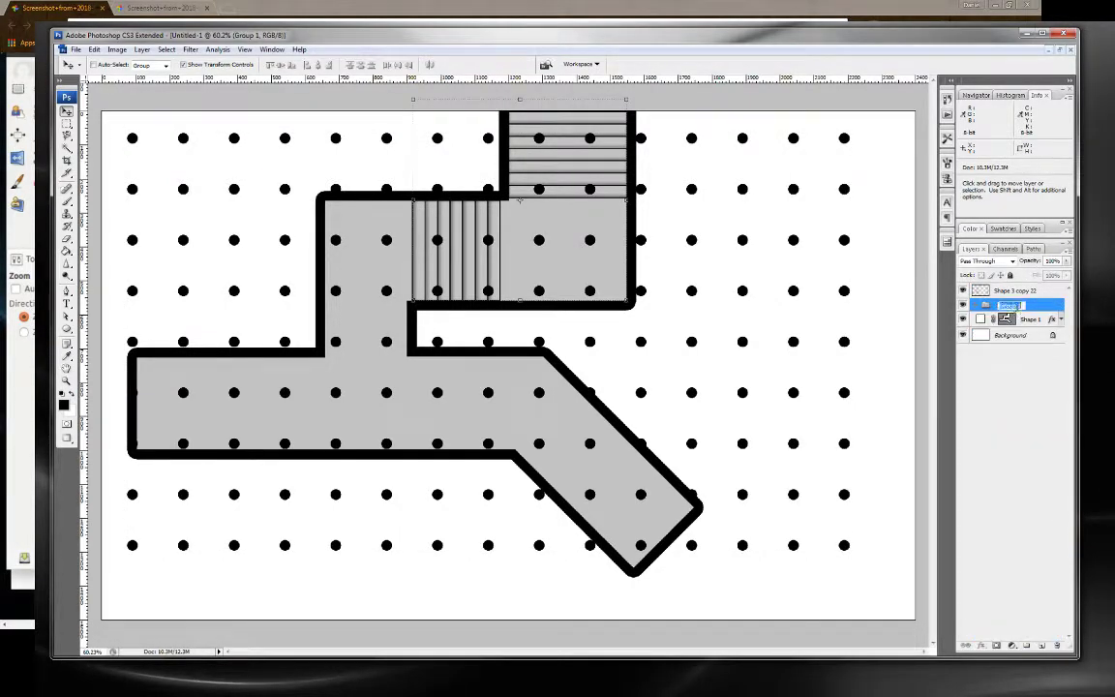
text(Stairs)
key(Return)
Rename Shape 1 to Dungeon_Hallways and the Shape 3 copy 22 dot layer to Gridlines.
double_click(1031, 321)
text(Dungeon)
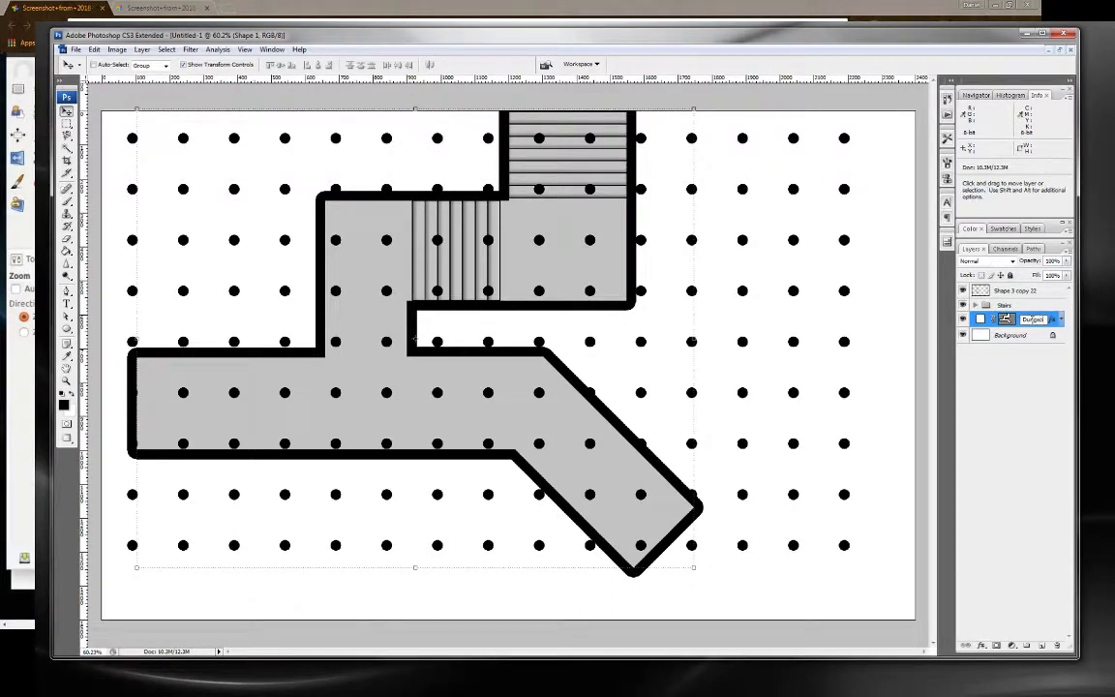
text(Hallways)
key(Return)
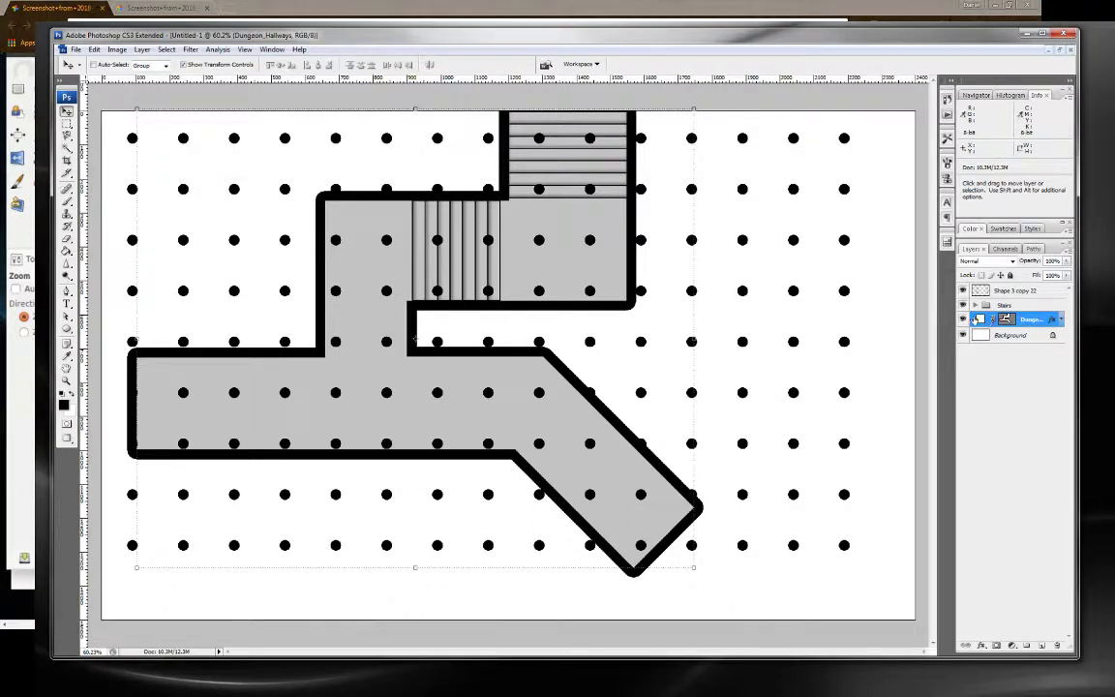
double_click(1012, 291)
text(Grid)
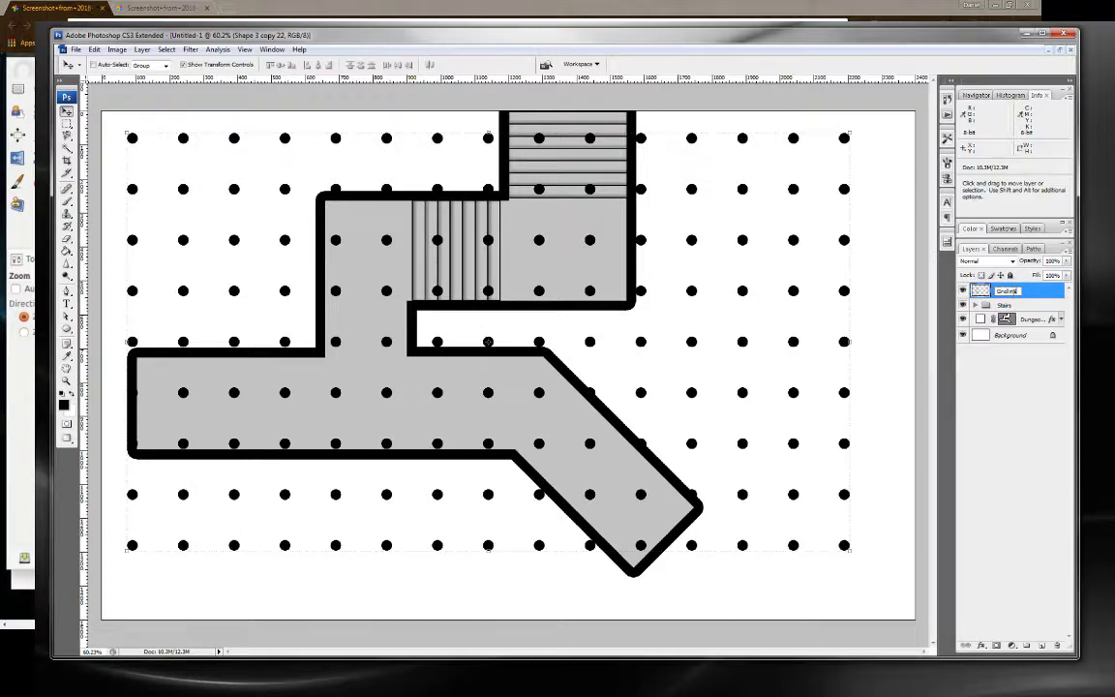
text(es)
key(Return)
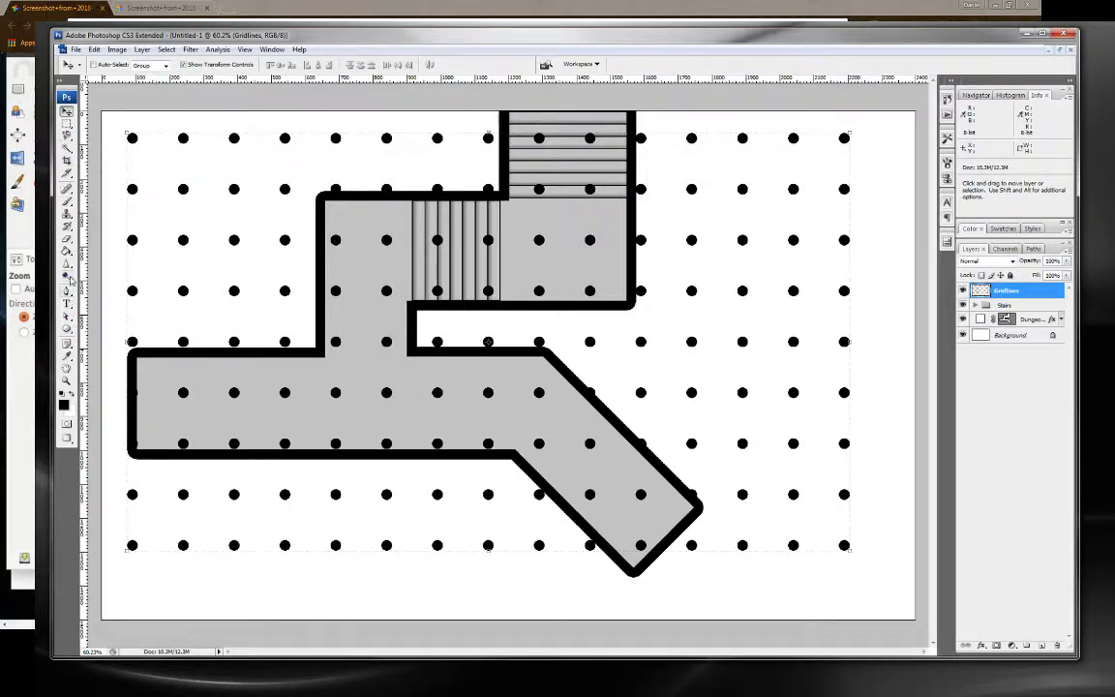
With the Brush tool active, add a new layer named Dungeon_Cave and widen the panel dock.
click(67, 200)
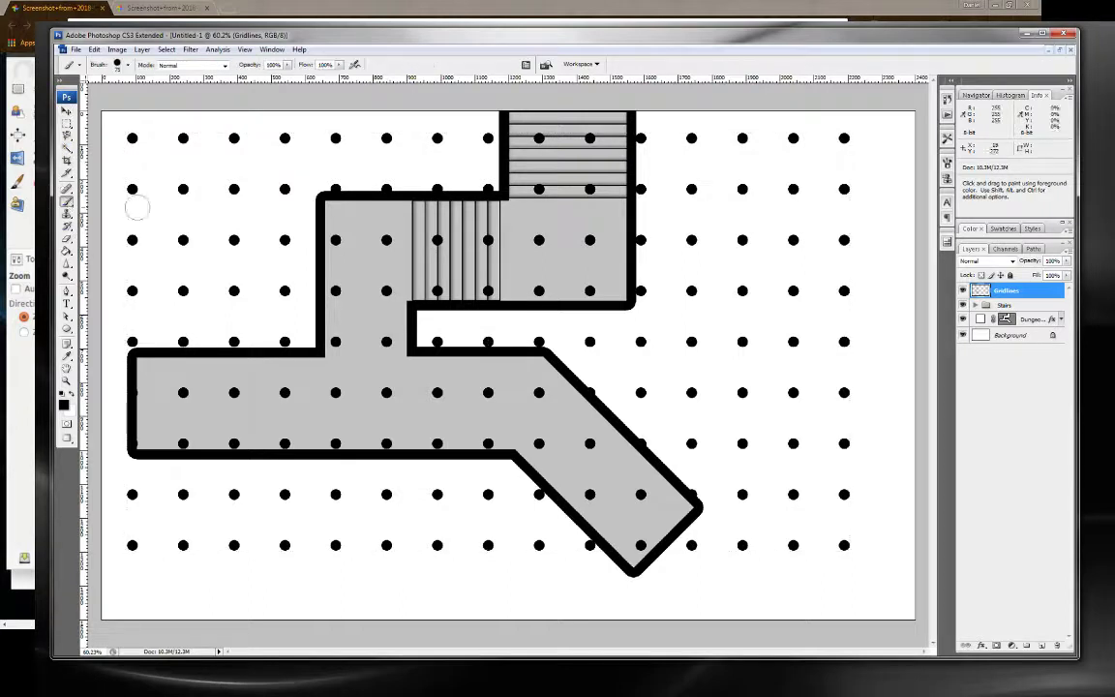
click(1041, 646)
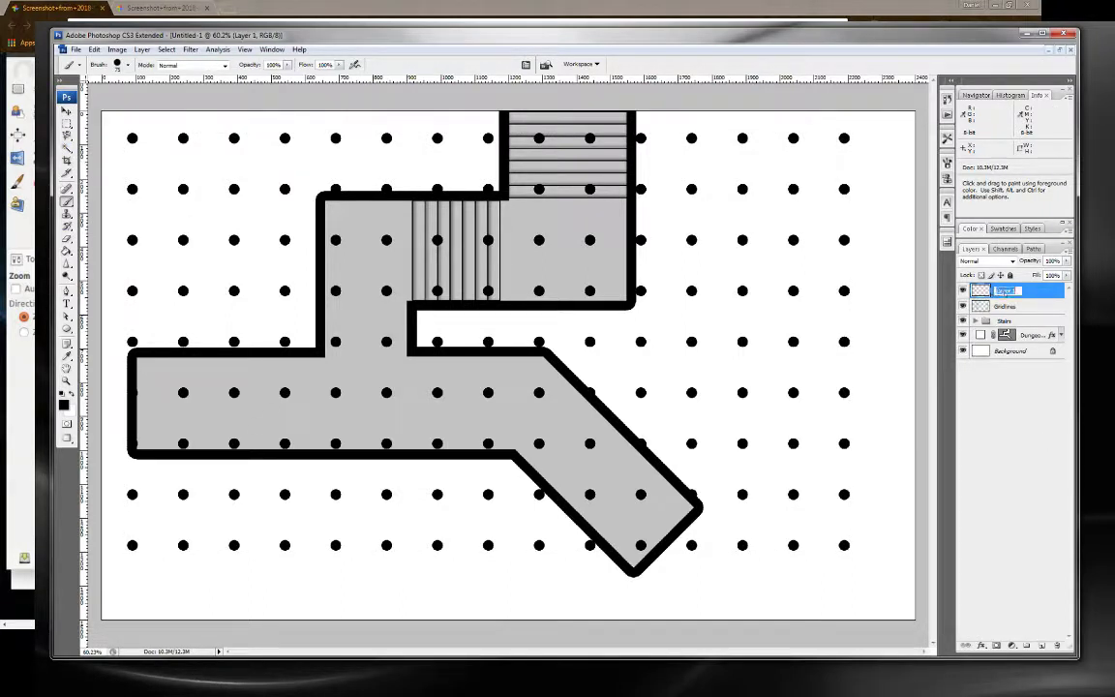
text(Dungeon_C)
text(ave)
key(Return)
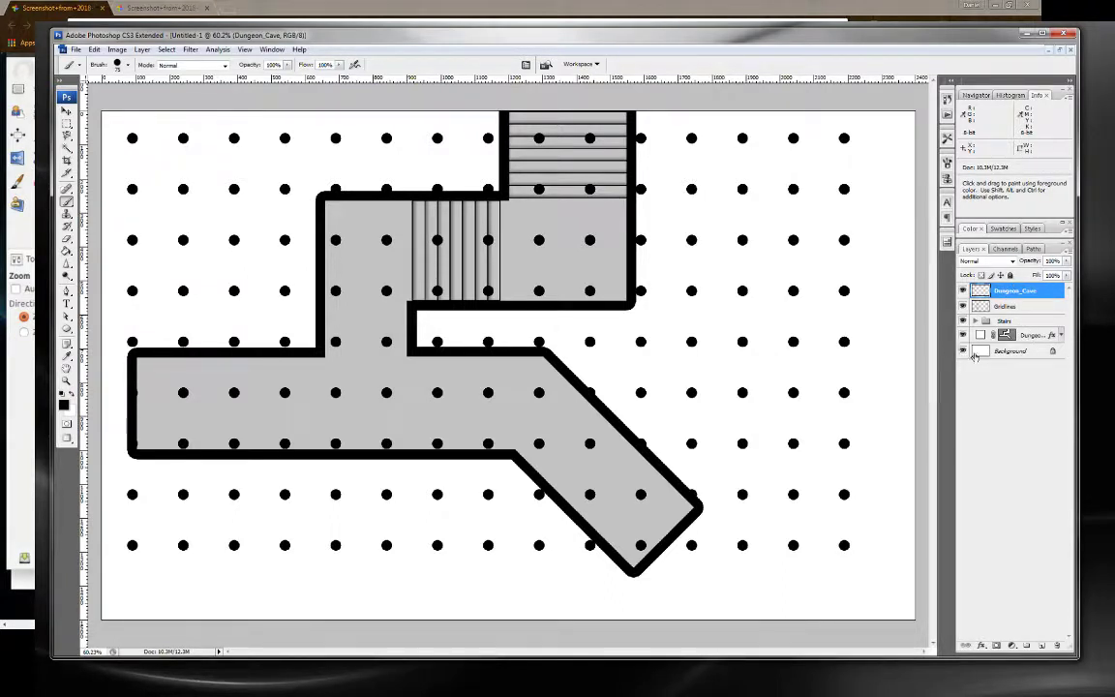
mouse_move(957, 348)
mouse_down()
mouse_move(914, 350)
mouse_move(927, 350)
mouse_up()
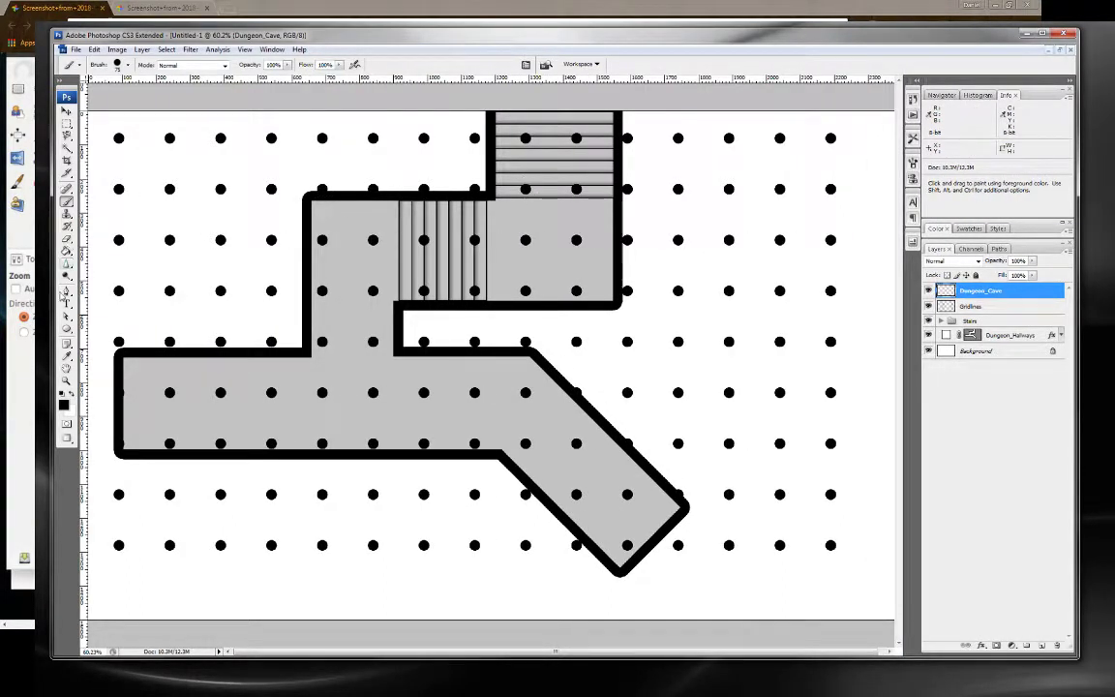
click(127, 65)
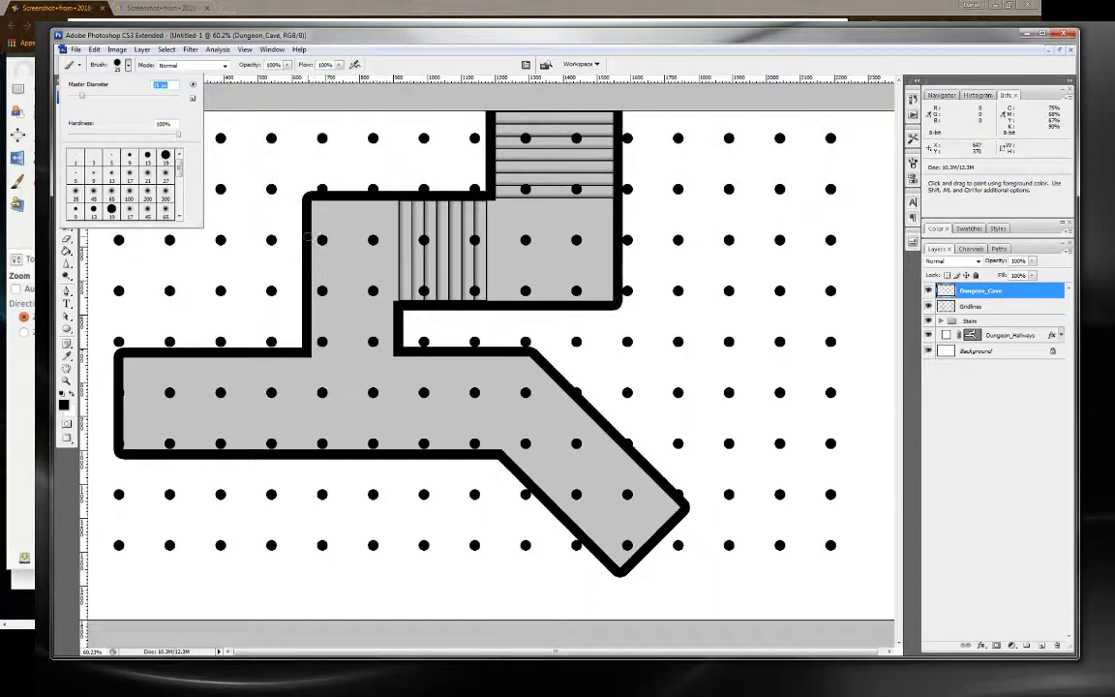
Paint black freehand cave-wall strokes on Dungeon_Cave, then hide the Gridlines and Stairs layers.
click(128, 65)
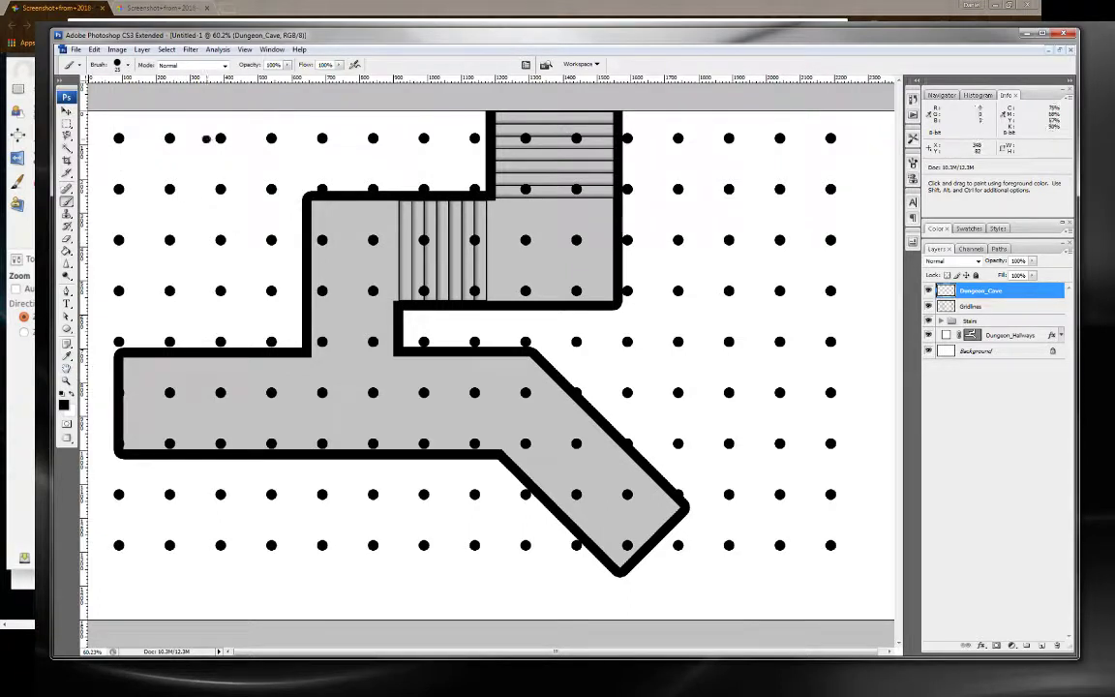
mouse_move(208, 138)
mouse_down()
mouse_move(130, 219)
mouse_move(104, 479)
mouse_move(174, 552)
mouse_move(263, 582)
mouse_move(374, 581)
mouse_move(434, 566)
mouse_move(373, 499)
mouse_move(273, 490)
mouse_move(324, 406)
mouse_move(397, 392)
mouse_move(464, 335)
mouse_move(513, 324)
mouse_move(518, 382)
mouse_move(445, 431)
mouse_move(477, 494)
mouse_move(524, 534)
mouse_move(645, 413)
mouse_move(602, 318)
mouse_move(678, 219)
mouse_move(644, 124)
mouse_move(577, 150)
mouse_move(457, 158)
mouse_move(271, 124)
mouse_move(218, 136)
mouse_up()
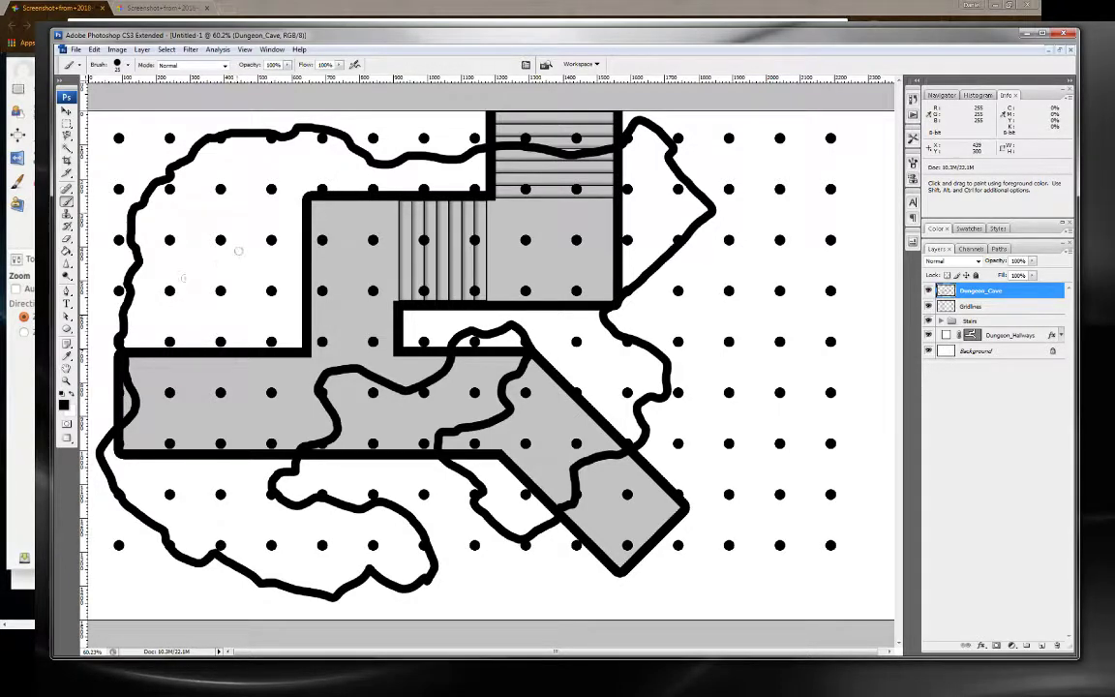
mouse_move(181, 281)
mouse_down()
mouse_move(249, 205)
mouse_move(273, 207)
mouse_move(316, 257)
mouse_move(306, 300)
mouse_move(276, 344)
mouse_move(208, 334)
mouse_move(181, 293)
mouse_up()
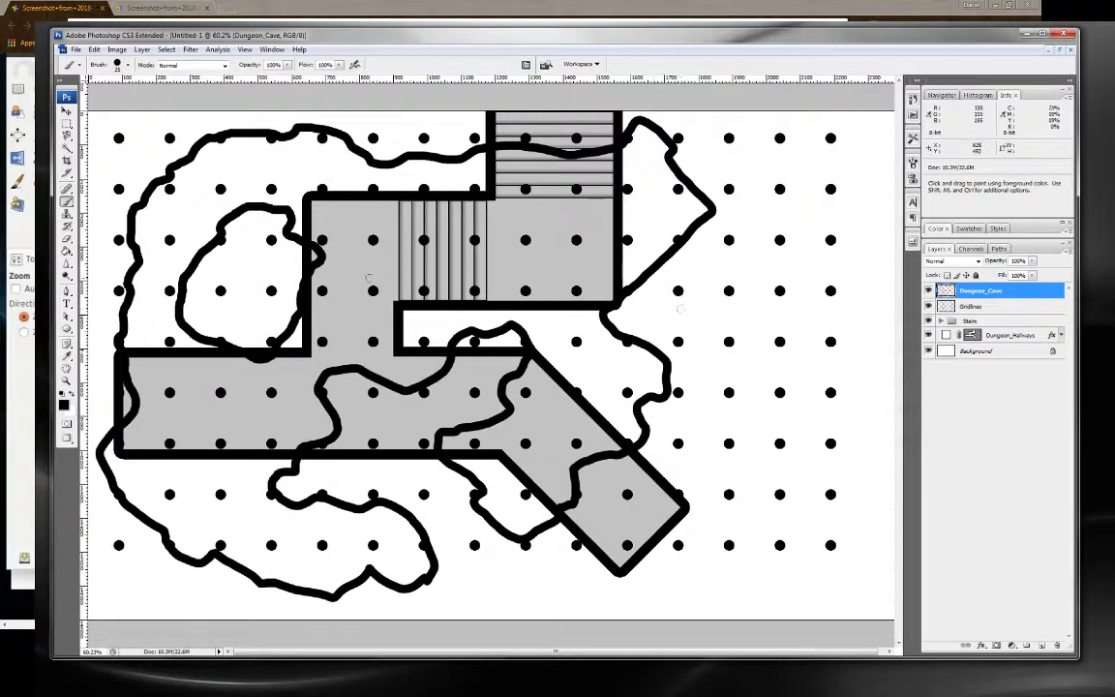
mouse_move(371, 232)
mouse_down()
mouse_move(409, 299)
mouse_move(570, 256)
mouse_move(604, 194)
mouse_move(504, 183)
mouse_move(341, 206)
mouse_up()
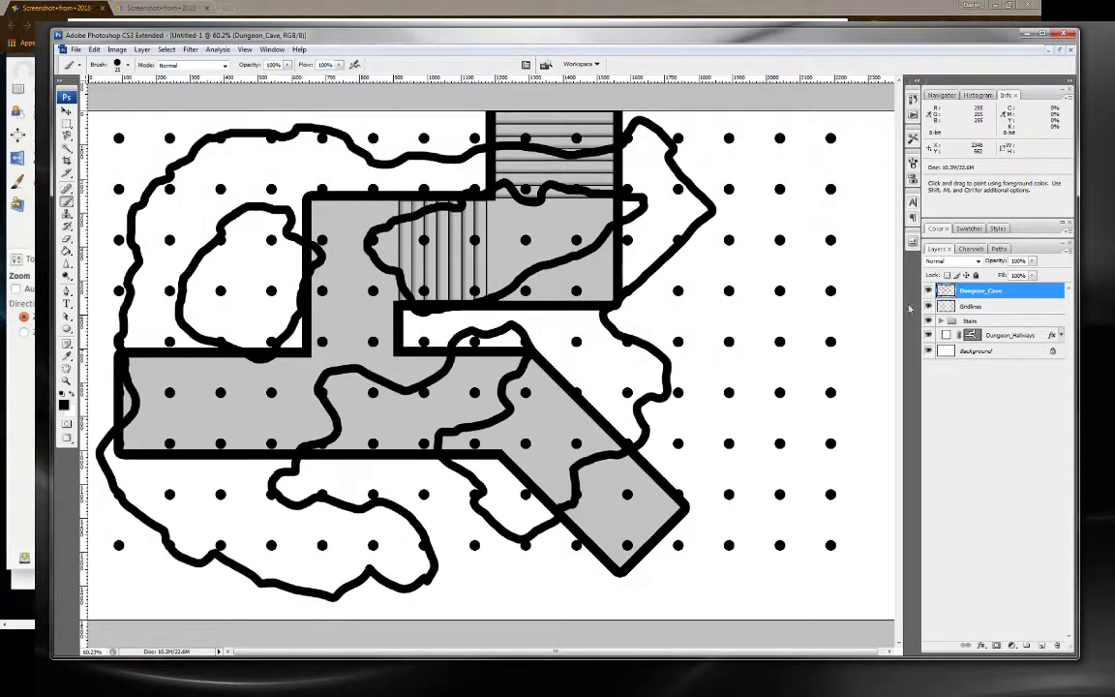
click(928, 306)
click(928, 320)
Hide Dungeon_Hallways, Magic Wand-select the black cave outline, and set the brush to 150 px.
click(929, 334)
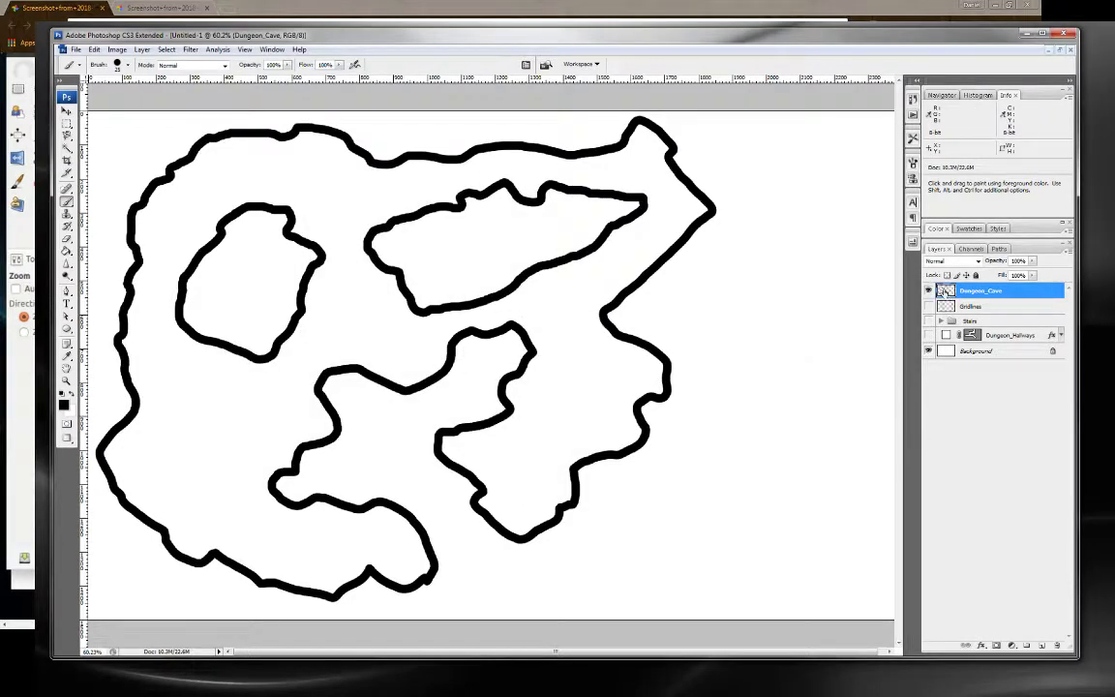
ctrl+click(944, 290)
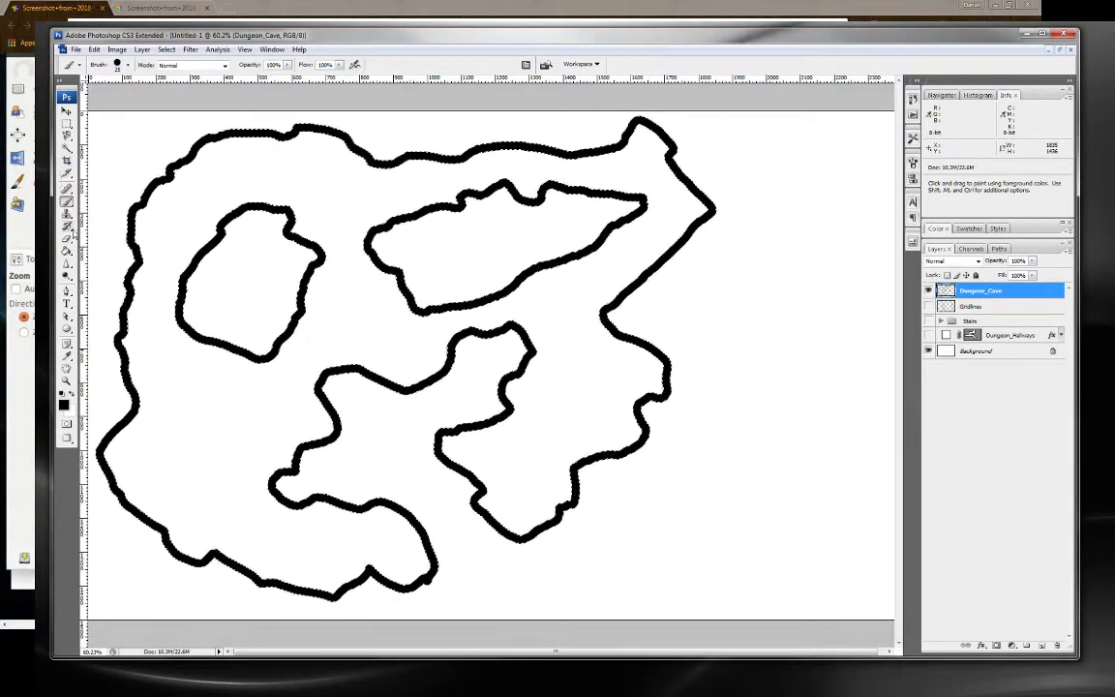
click(126, 66)
drag(86, 98, 129, 97)
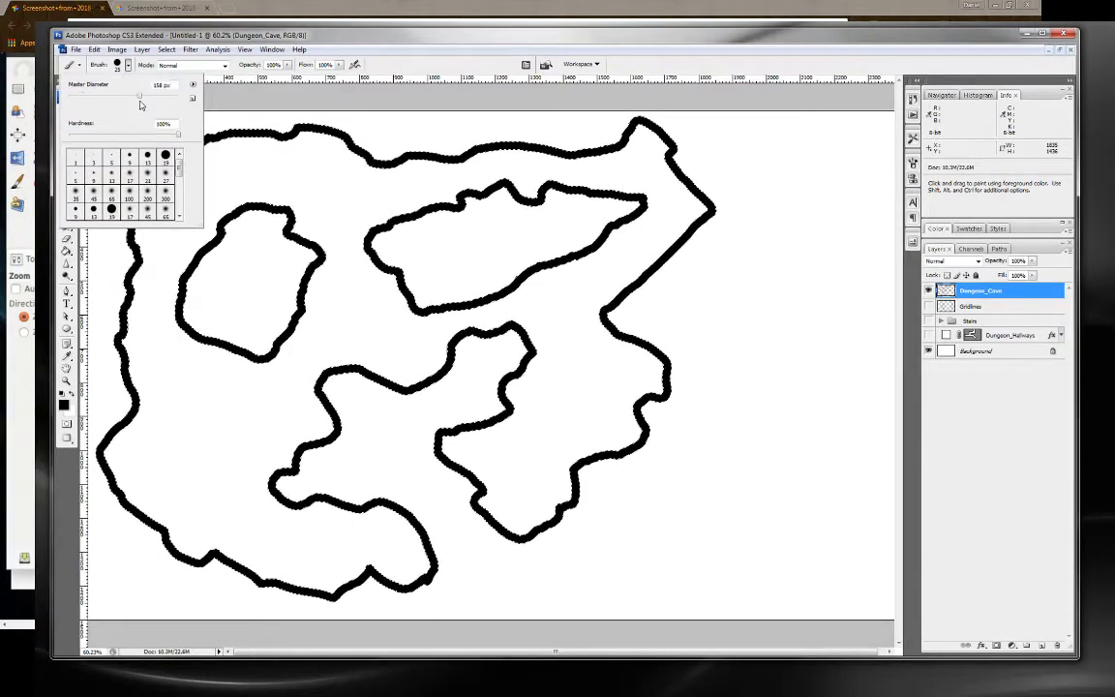
click(126, 64)
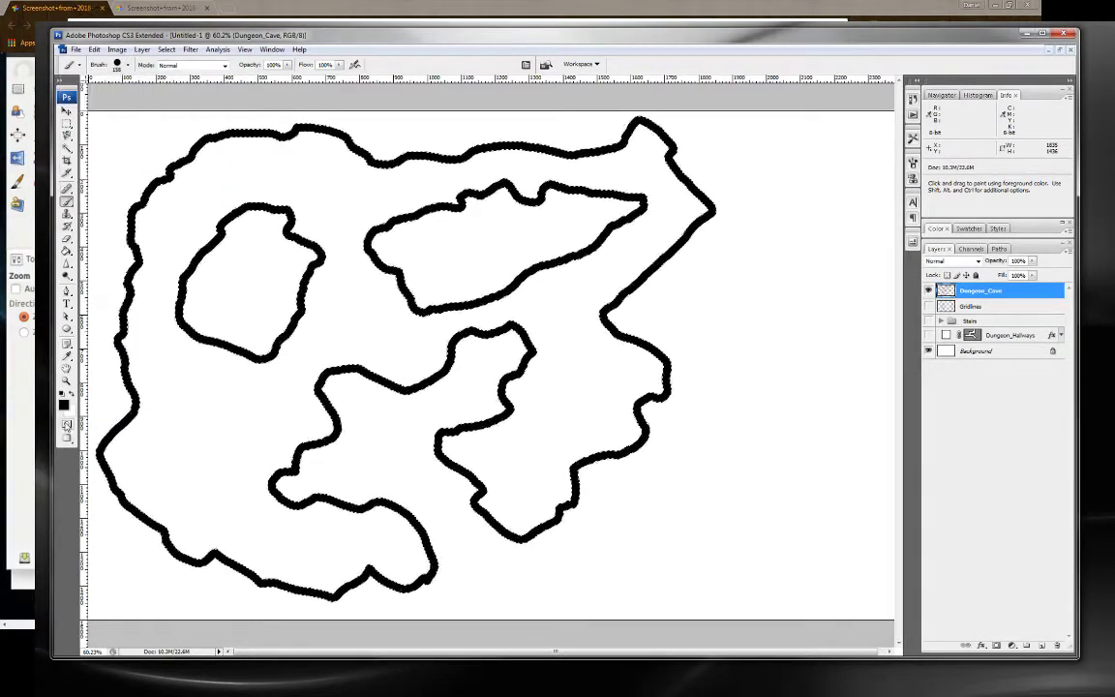
Set the foreground colour to red and paint a test stroke at the outline's upper left.
click(64, 403)
click(378, 211)
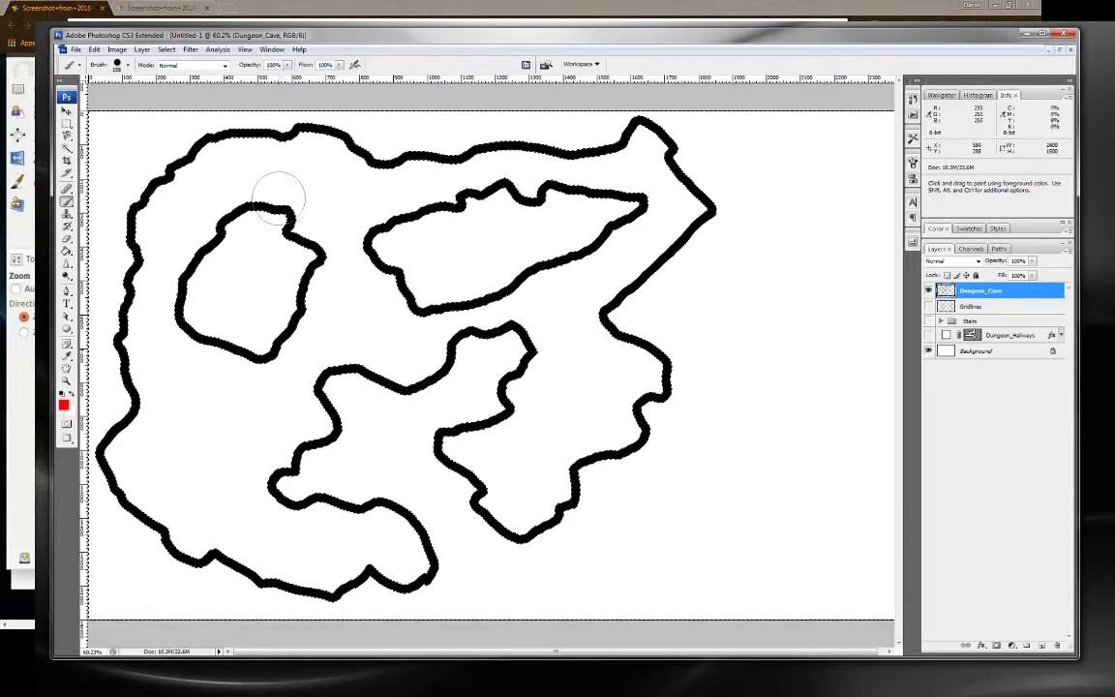
mouse_move(279, 187)
mouse_down()
mouse_move(200, 184)
mouse_move(581, 252)
mouse_up()
Undo the red strokes and expand the outline selection by 3 pixels.
key(ctrl+z)
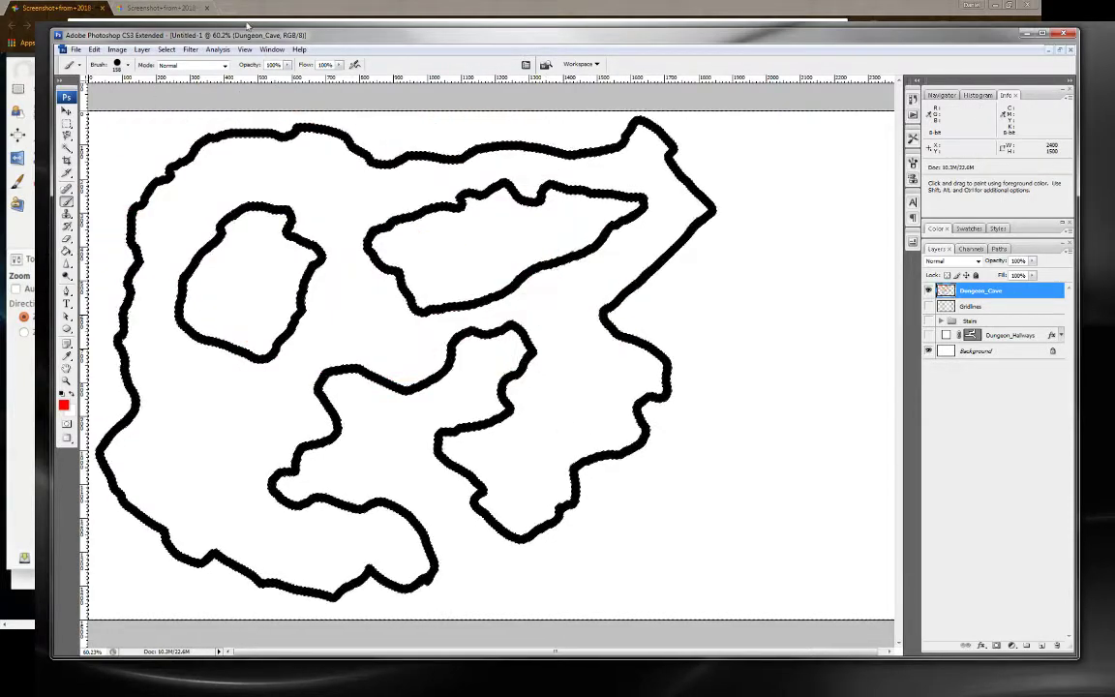
click(191, 50)
mouse_move(166, 49)
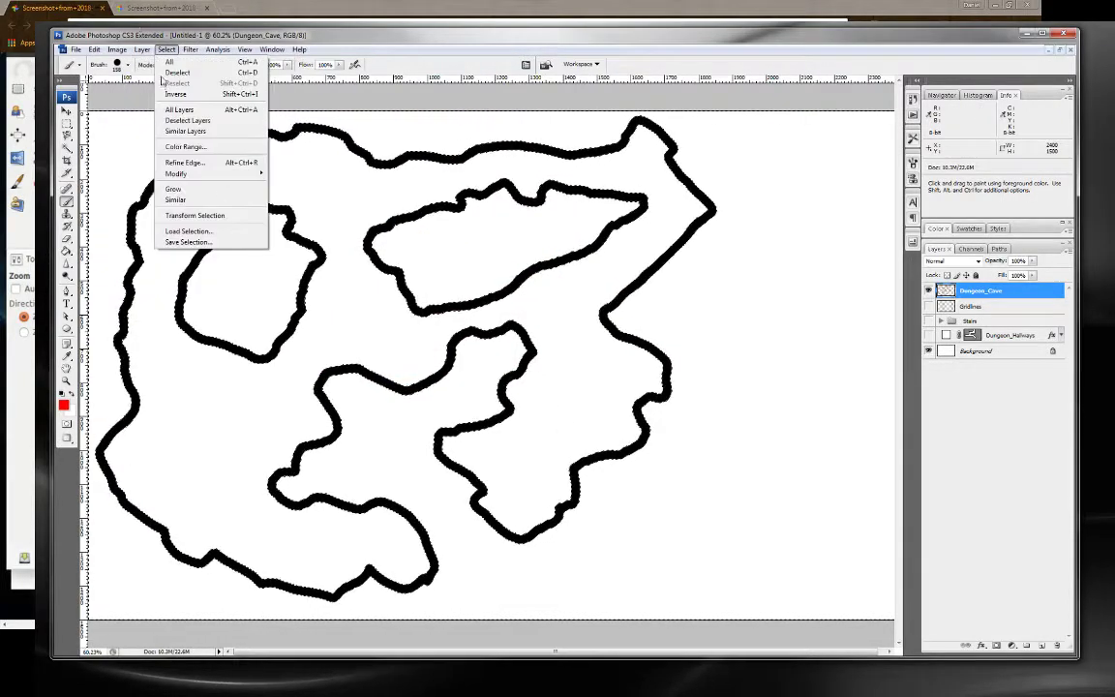
mouse_move(177, 174)
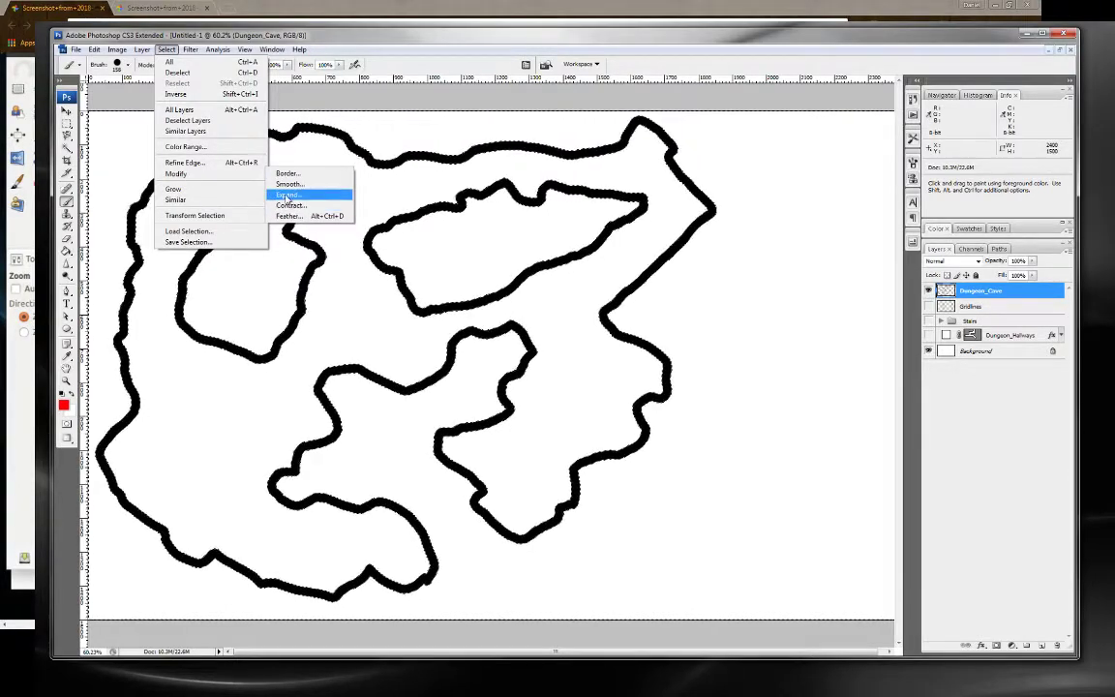
click(290, 198)
text(3)
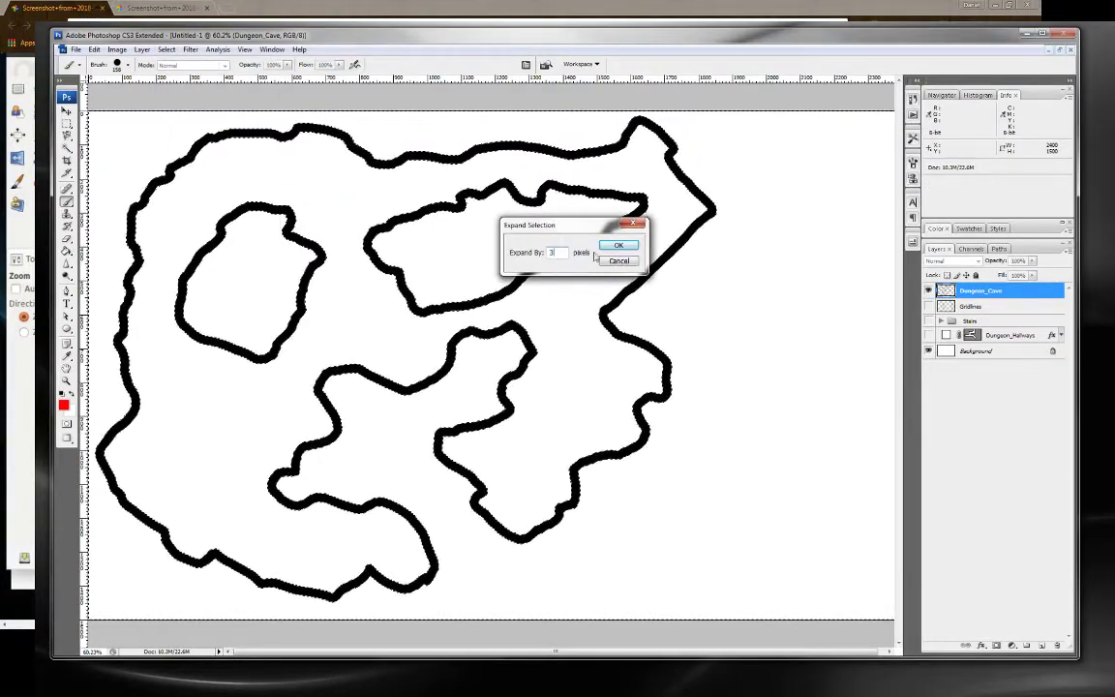
click(619, 246)
Discard a red test stroke, switch the foreground to light grey, and dab grey inside the cave's upper left.
drag(145, 155, 310, 174)
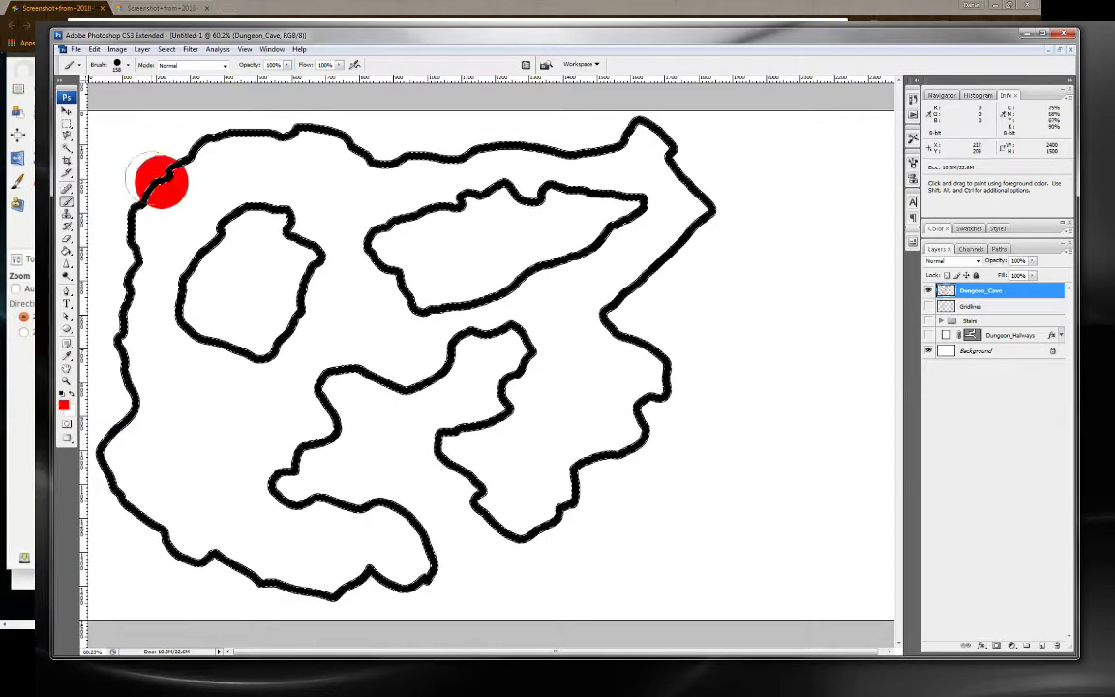
key(ctrl+z)
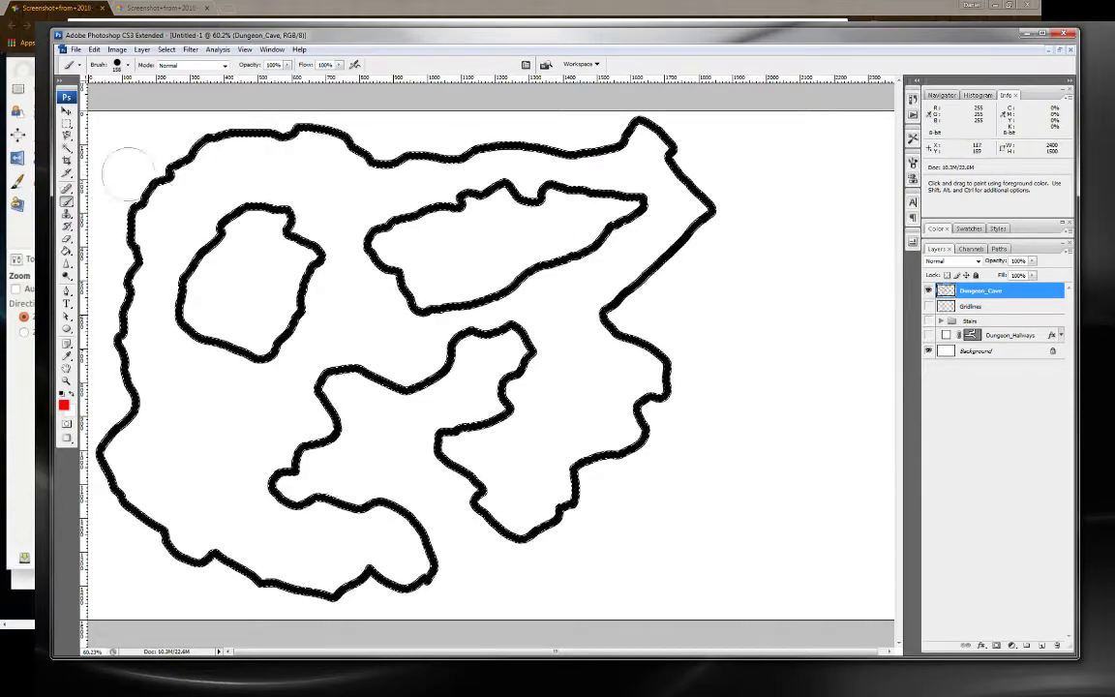
click(63, 407)
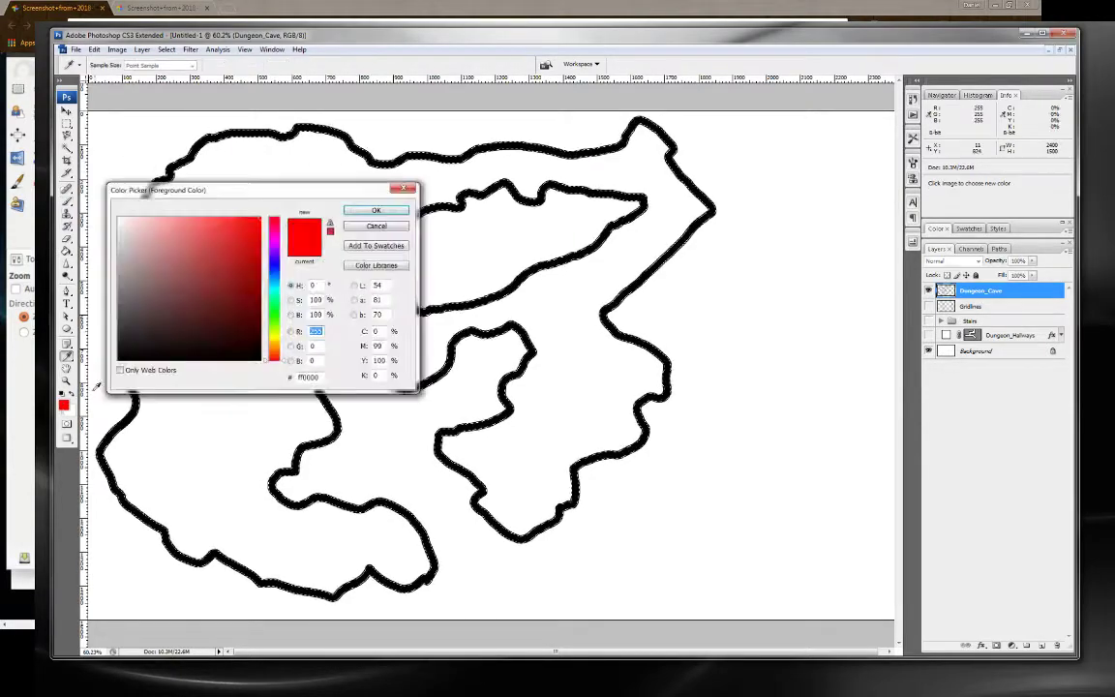
click(374, 211)
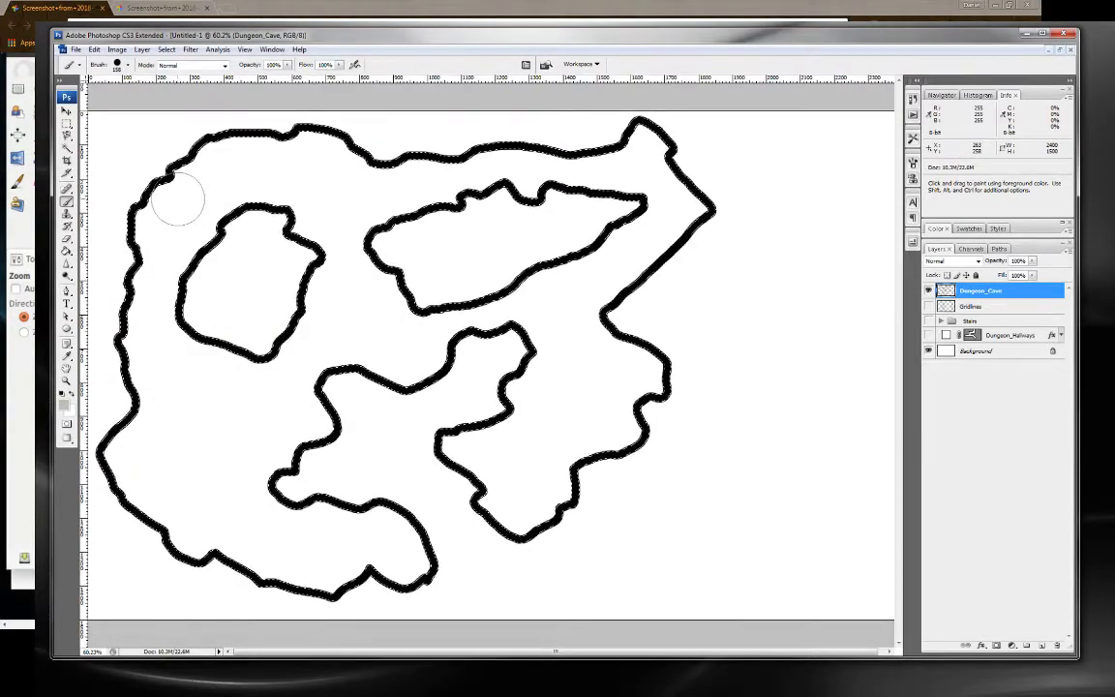
click(175, 202)
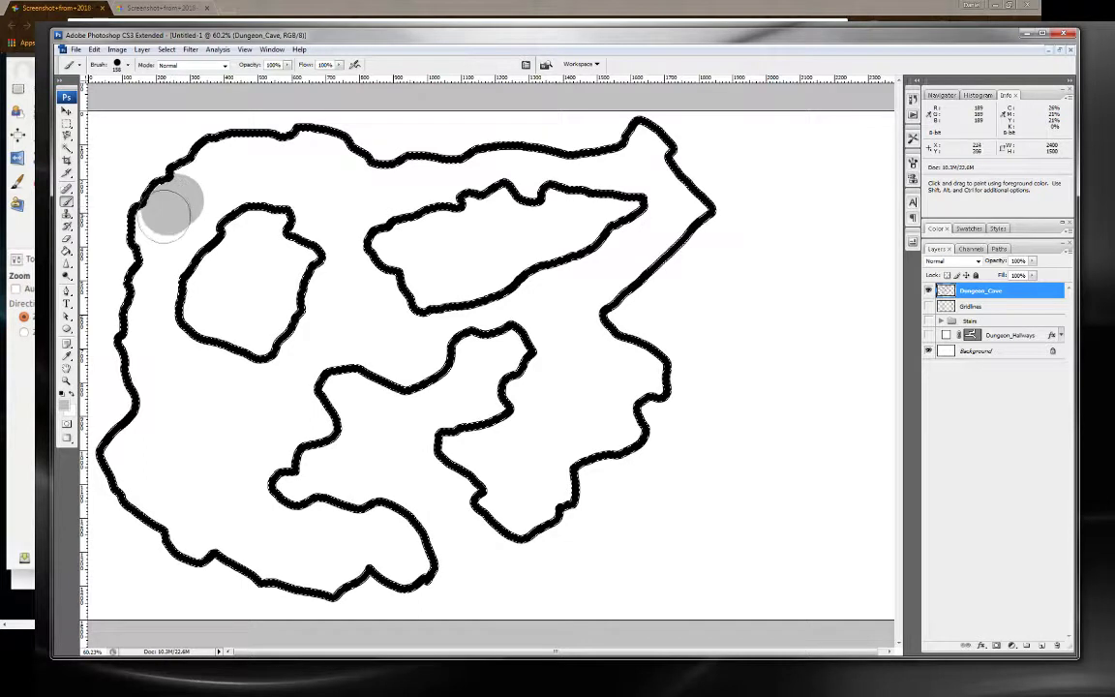
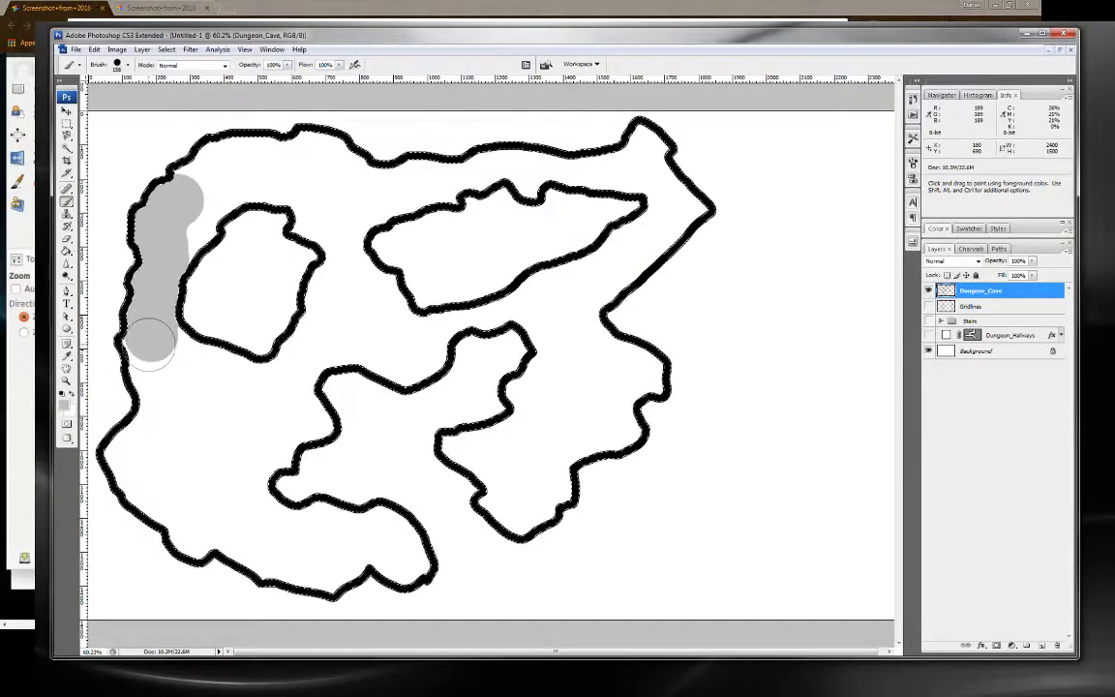
Paint grey down the cave's left wall, undoing the overshooting stroke.
drag(147, 342, 150, 426)
key(ctrl+z)
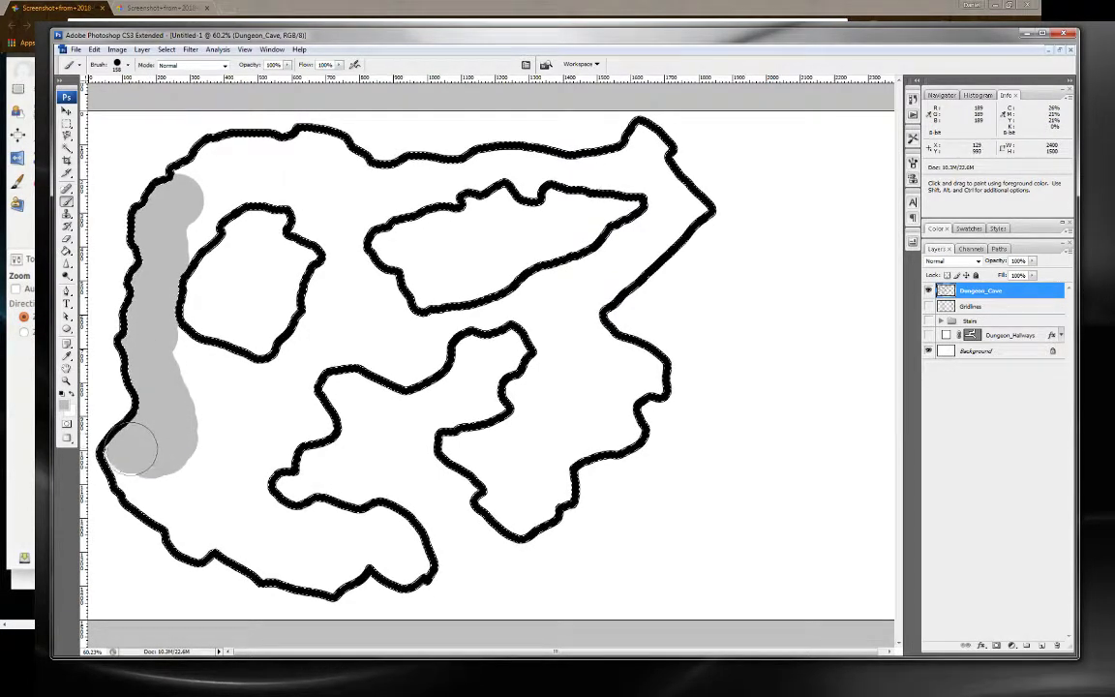
mouse_move(136, 454)
mouse_down()
mouse_move(193, 528)
mouse_move(223, 527)
mouse_up()
Paint a grey band along the lower-left wall inside the black outline.
scroll(184, 539, up, 3)
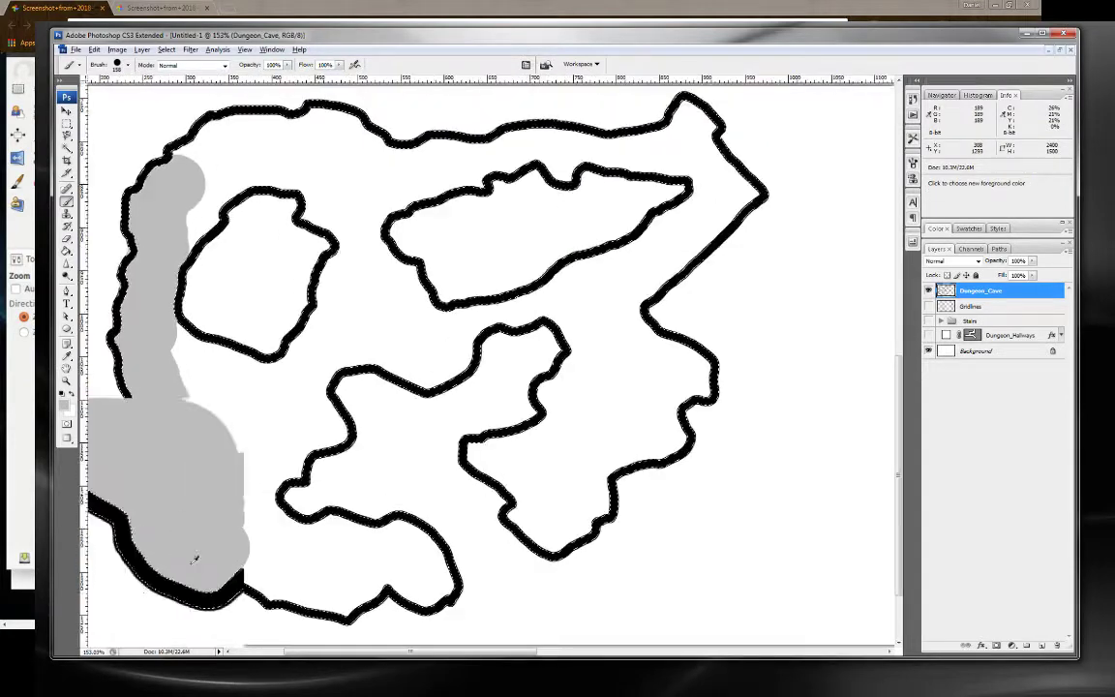
scroll(184, 542, up, 3)
scroll(184, 546, up, 3)
scroll(184, 550, up, 3)
scroll(184, 549, down, 1)
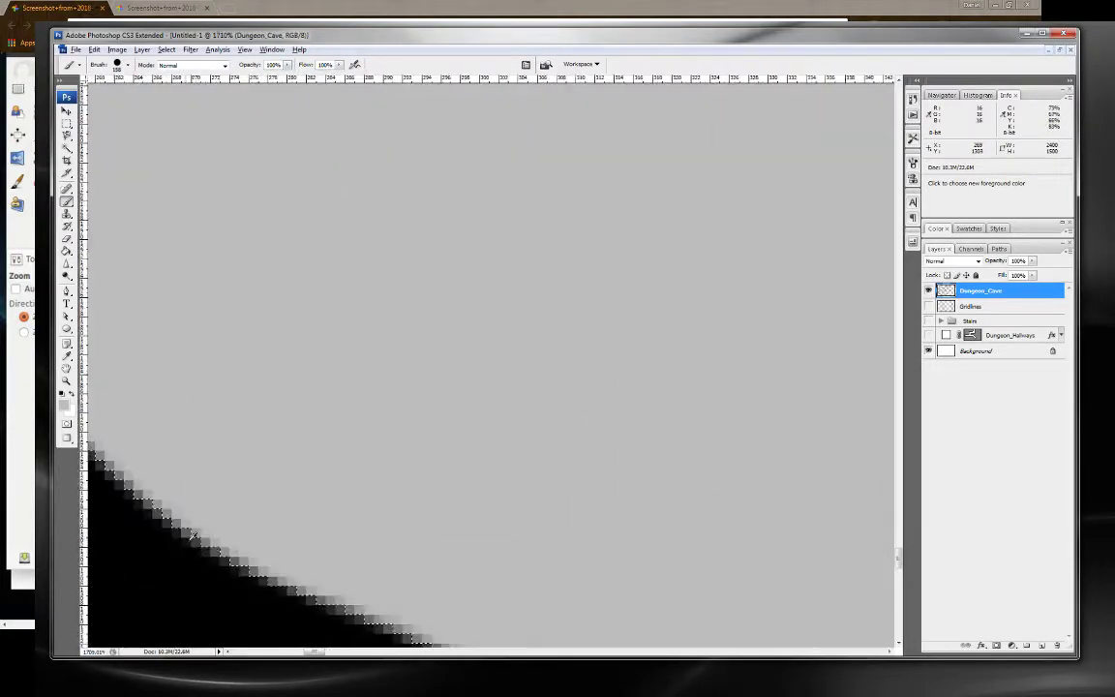
scroll(198, 528, down, 3)
scroll(201, 525, down, 2)
scroll(208, 518, down, 2)
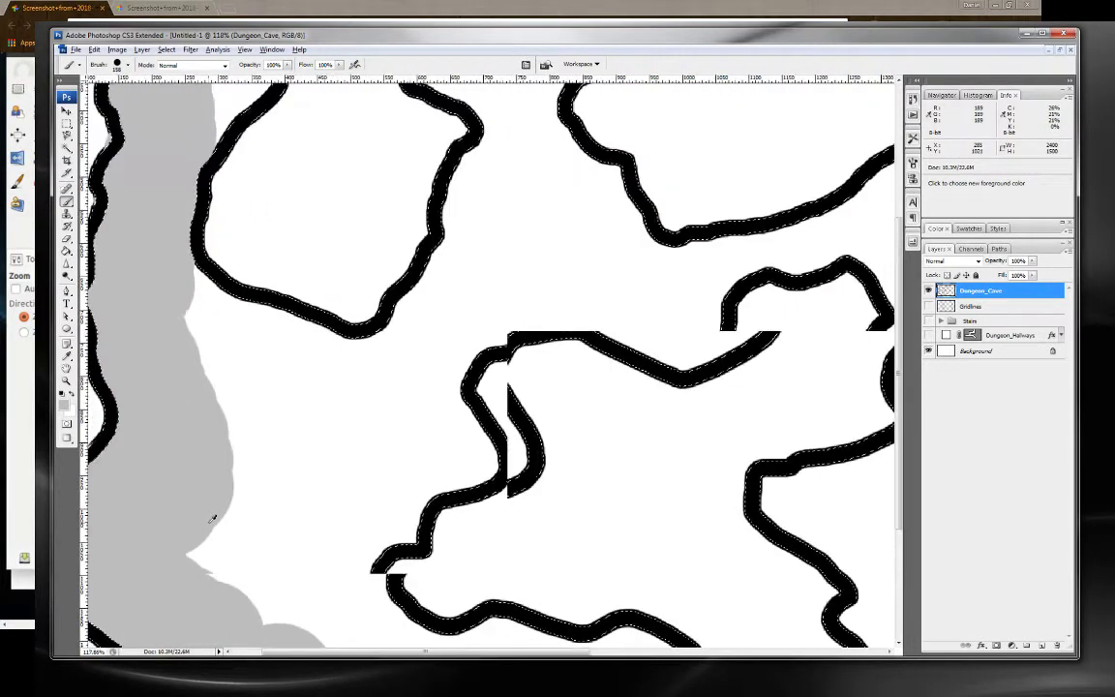
scroll(217, 514, down, 2)
scroll(274, 528, up, 1)
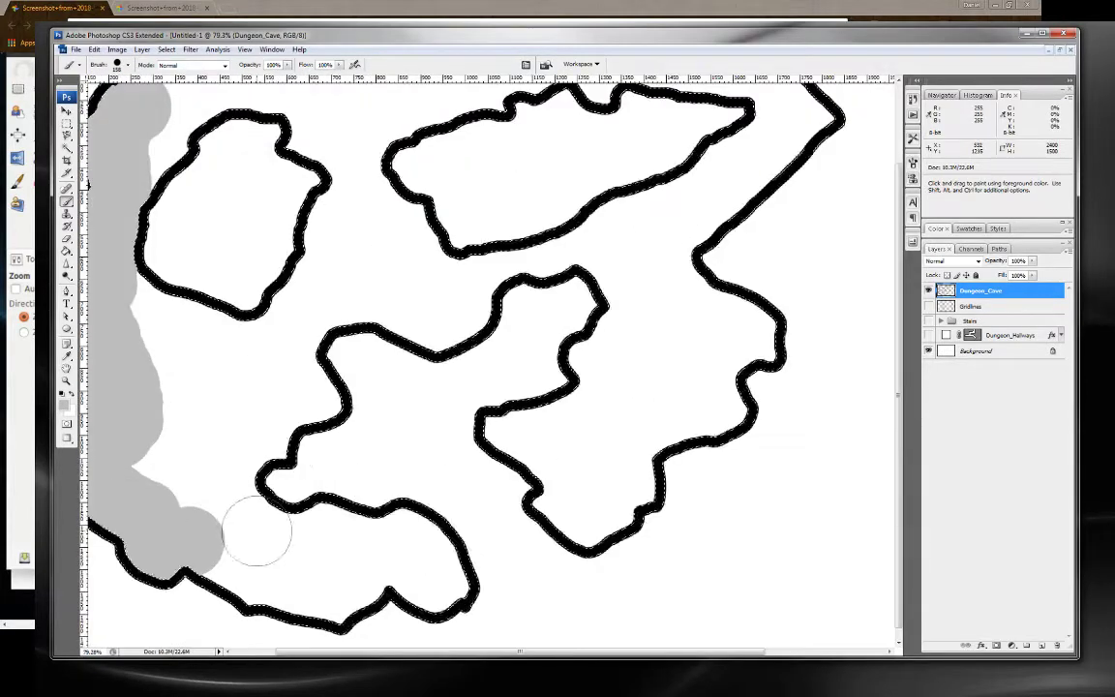
mouse_move(256, 527)
mouse_down()
mouse_move(218, 548)
mouse_move(259, 577)
mouse_move(327, 586)
mouse_move(416, 568)
mouse_up()
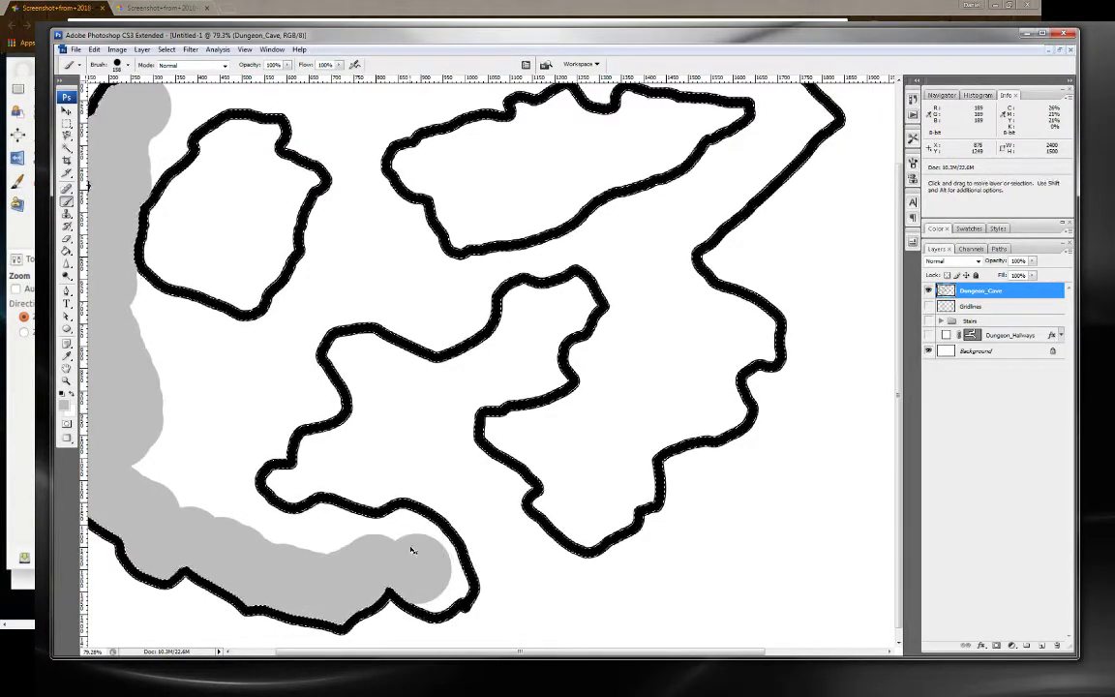
Step back two History states, then extend grey along the lower wall and up toward the inner wall.
click(913, 100)
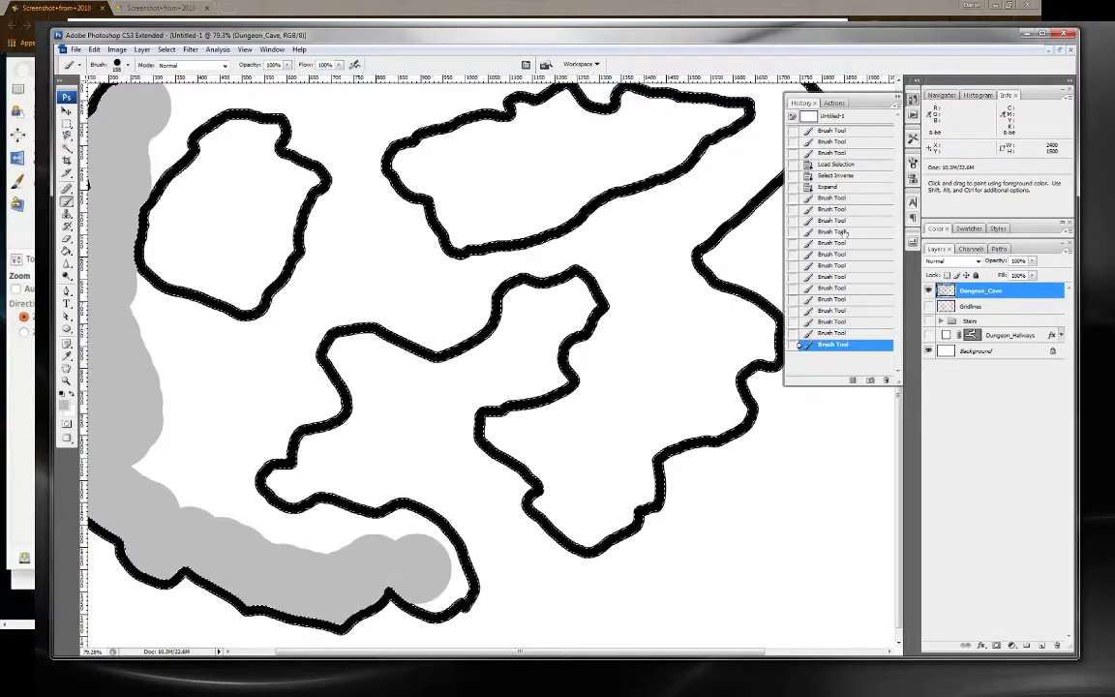
click(833, 332)
click(832, 322)
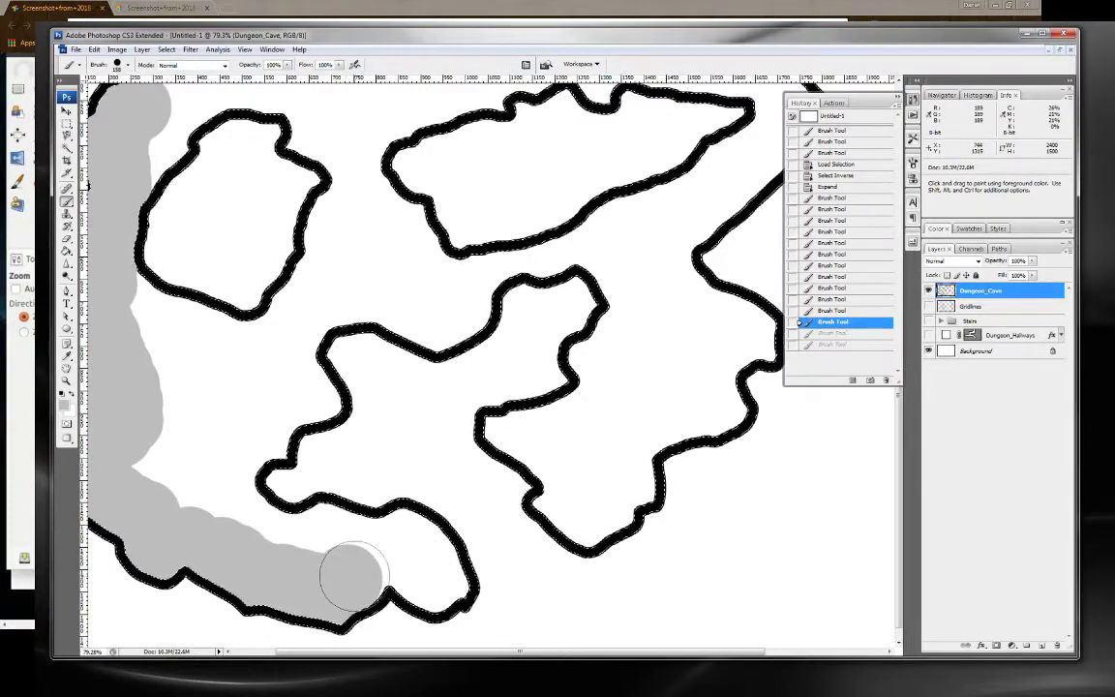
drag(367, 571, 427, 569)
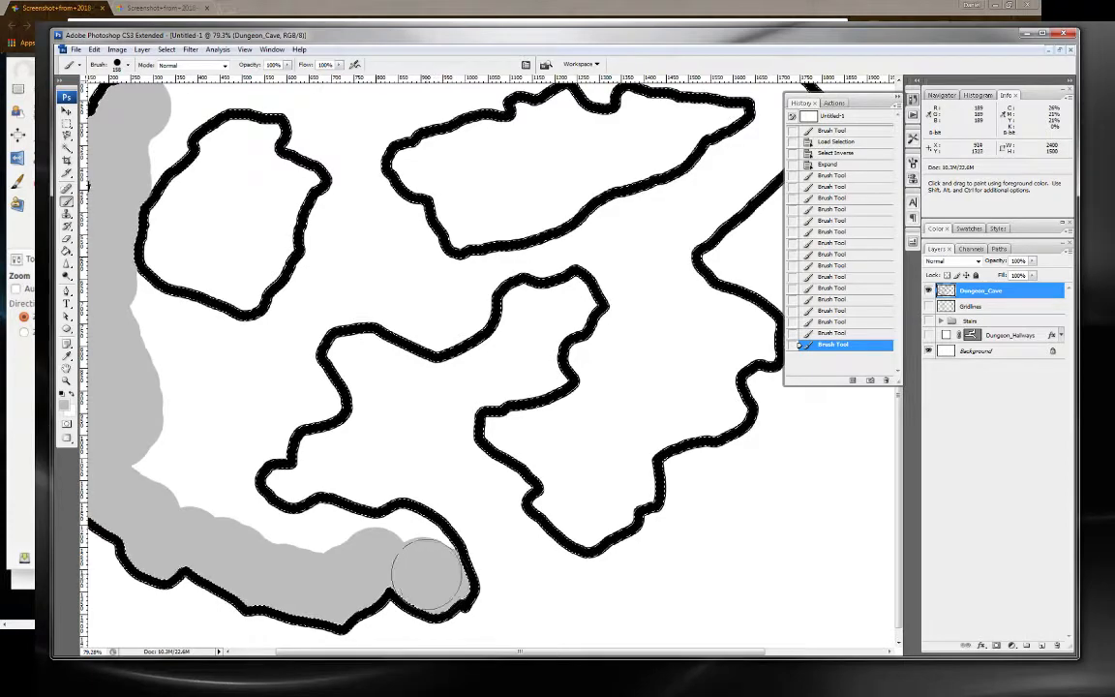
mouse_move(427, 575)
mouse_down()
mouse_move(394, 543)
mouse_move(330, 535)
mouse_move(248, 438)
mouse_move(273, 398)
mouse_move(300, 395)
mouse_up()
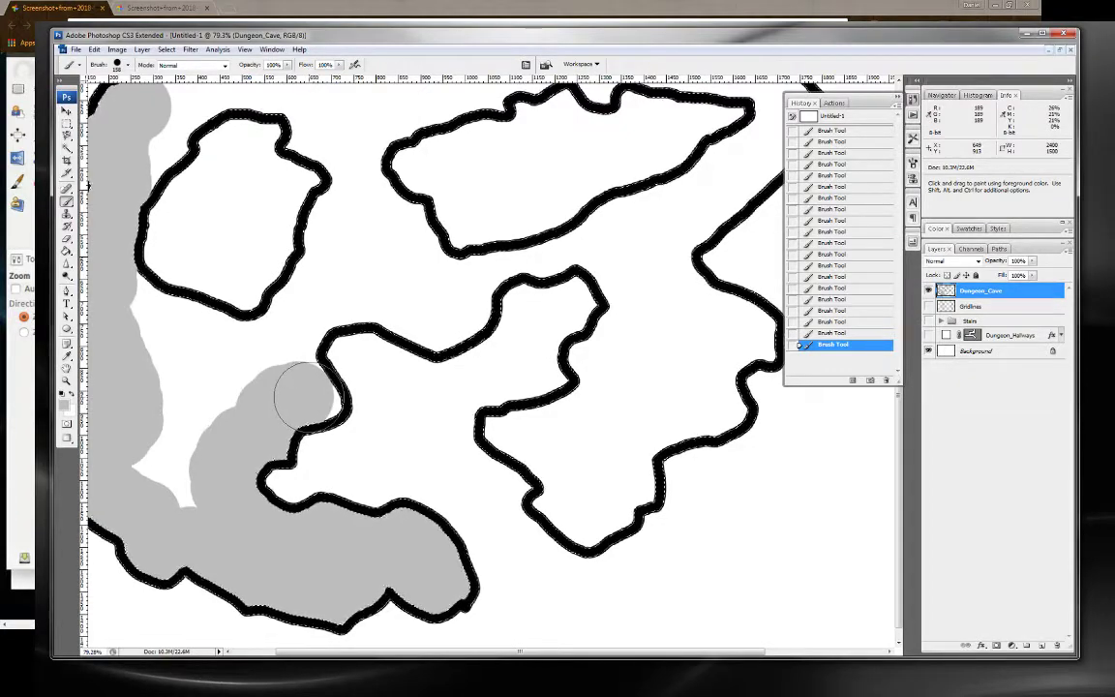
mouse_move(303, 393)
mouse_down()
mouse_move(281, 350)
mouse_move(240, 357)
mouse_move(143, 322)
mouse_move(157, 356)
mouse_move(154, 485)
mouse_move(205, 397)
mouse_move(294, 324)
mouse_move(361, 340)
mouse_move(283, 327)
mouse_up()
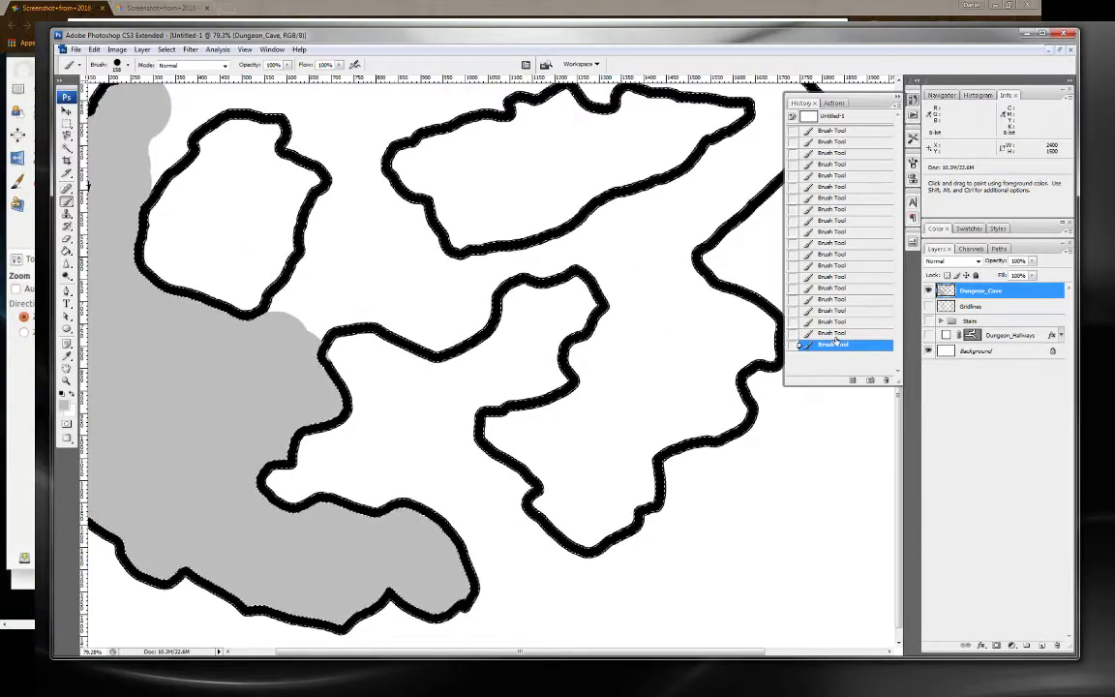
Revert two strokes and repaint grey through the gap toward the middle island and upper-island notch.
click(832, 333)
click(833, 322)
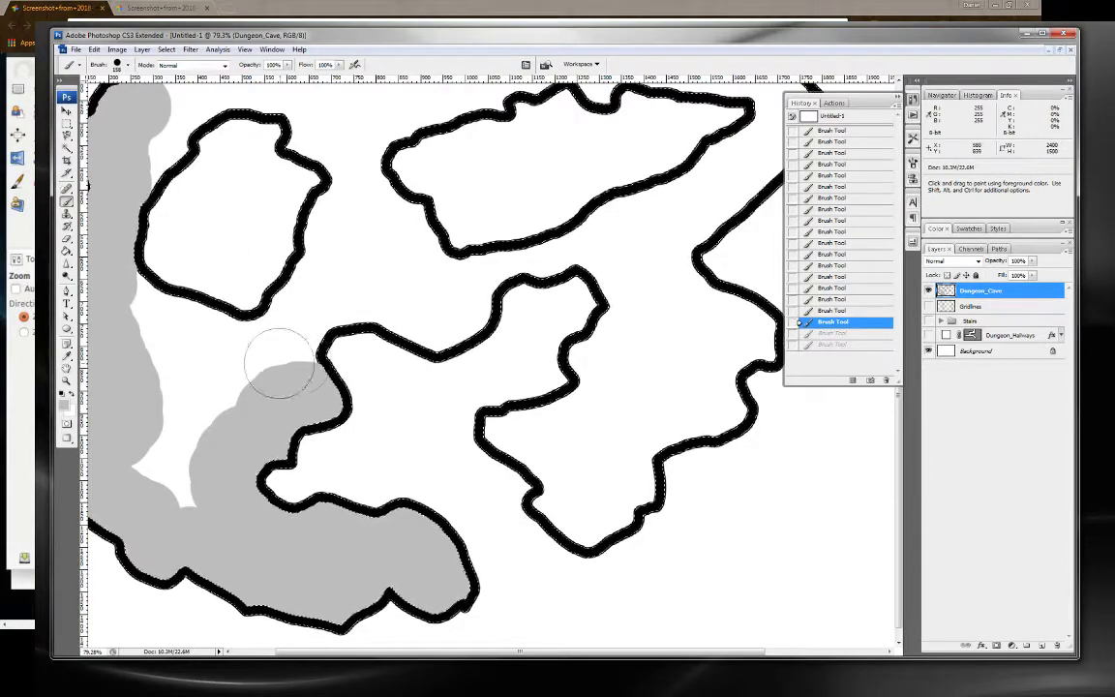
mouse_move(279, 360)
mouse_down()
mouse_move(206, 343)
mouse_move(112, 293)
mouse_up()
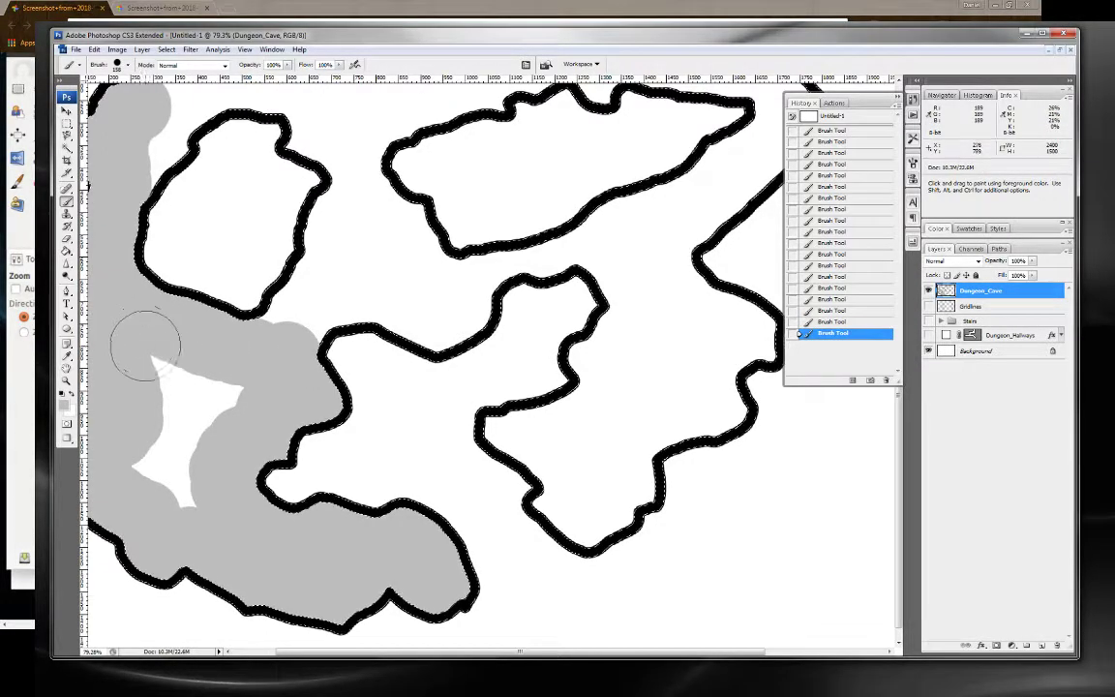
mouse_move(146, 345)
mouse_down()
mouse_move(199, 423)
mouse_move(142, 403)
mouse_move(199, 510)
mouse_move(305, 331)
mouse_move(324, 236)
mouse_move(327, 274)
mouse_up()
key(ctrl+z)
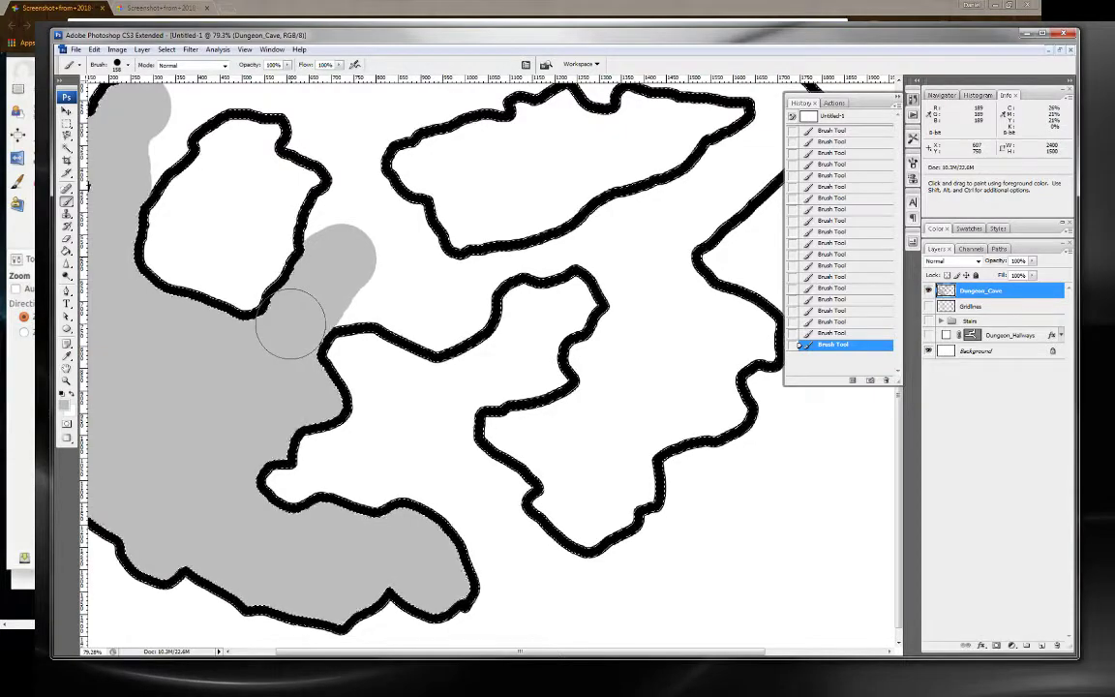
mouse_move(330, 296)
mouse_down()
mouse_move(368, 274)
mouse_move(447, 311)
mouse_up()
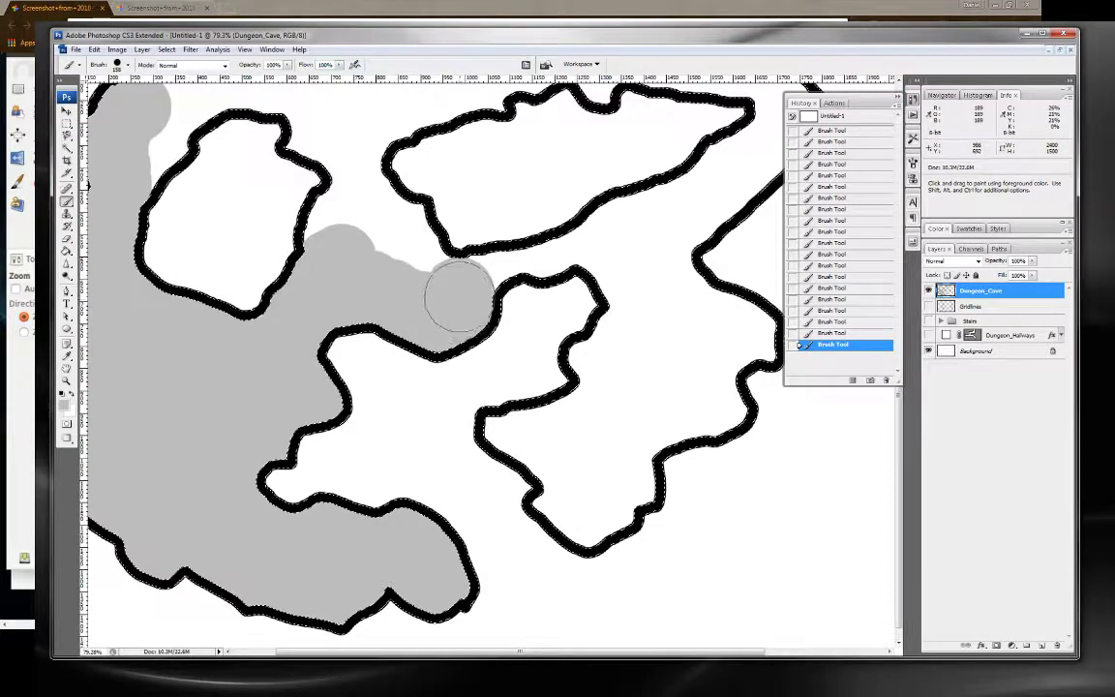
mouse_move(448, 287)
mouse_down()
mouse_move(410, 274)
mouse_move(422, 267)
mouse_move(361, 179)
mouse_move(371, 219)
mouse_move(335, 125)
mouse_move(324, 128)
mouse_move(317, 115)
mouse_move(323, 136)
mouse_move(349, 117)
mouse_move(366, 179)
mouse_move(338, 229)
mouse_up()
scroll(337, 223, up, 1)
Paint grey into the white notch and across the upper-left corner up to the black outline.
scroll(334, 208, up, 2)
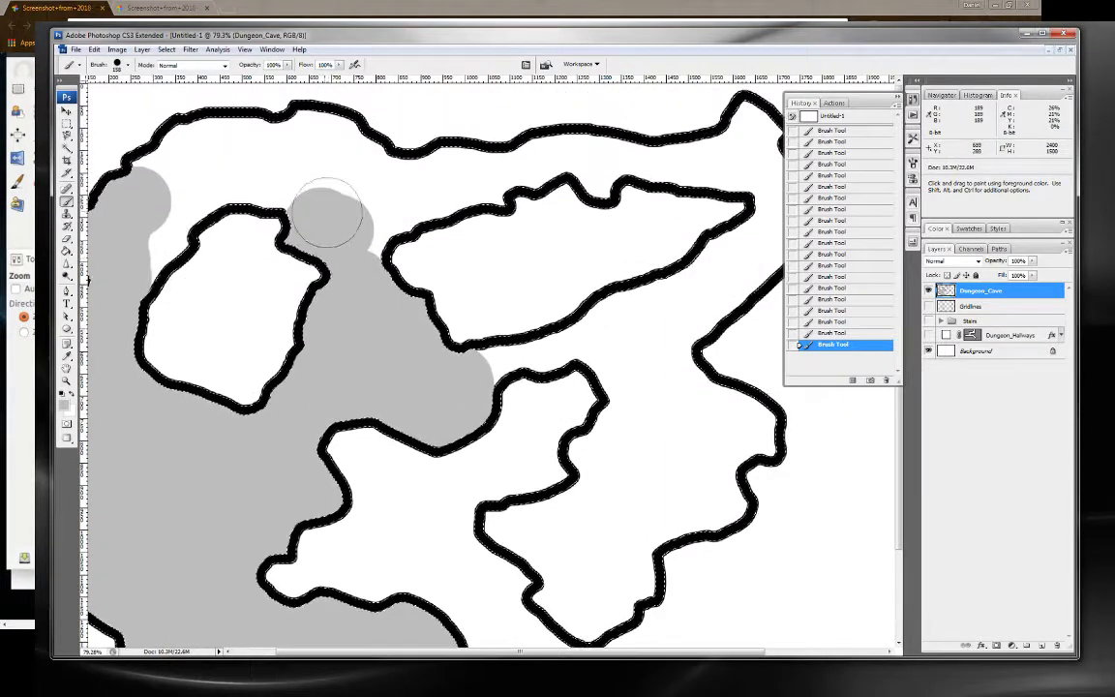
mouse_move(144, 250)
mouse_down()
mouse_move(117, 241)
mouse_move(127, 261)
mouse_move(136, 224)
mouse_move(157, 222)
mouse_move(219, 169)
mouse_move(291, 174)
mouse_move(182, 180)
mouse_move(167, 198)
mouse_move(185, 199)
mouse_up()
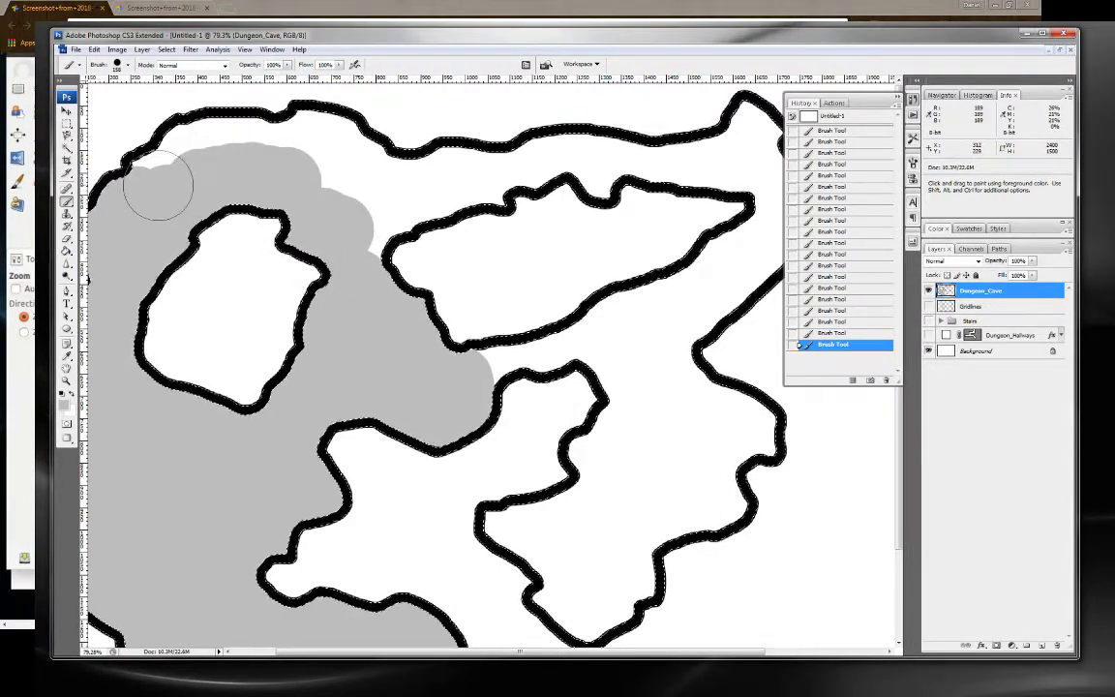
mouse_move(157, 186)
mouse_down()
mouse_move(206, 155)
mouse_move(310, 142)
mouse_move(371, 176)
mouse_move(415, 179)
mouse_move(361, 187)
mouse_up()
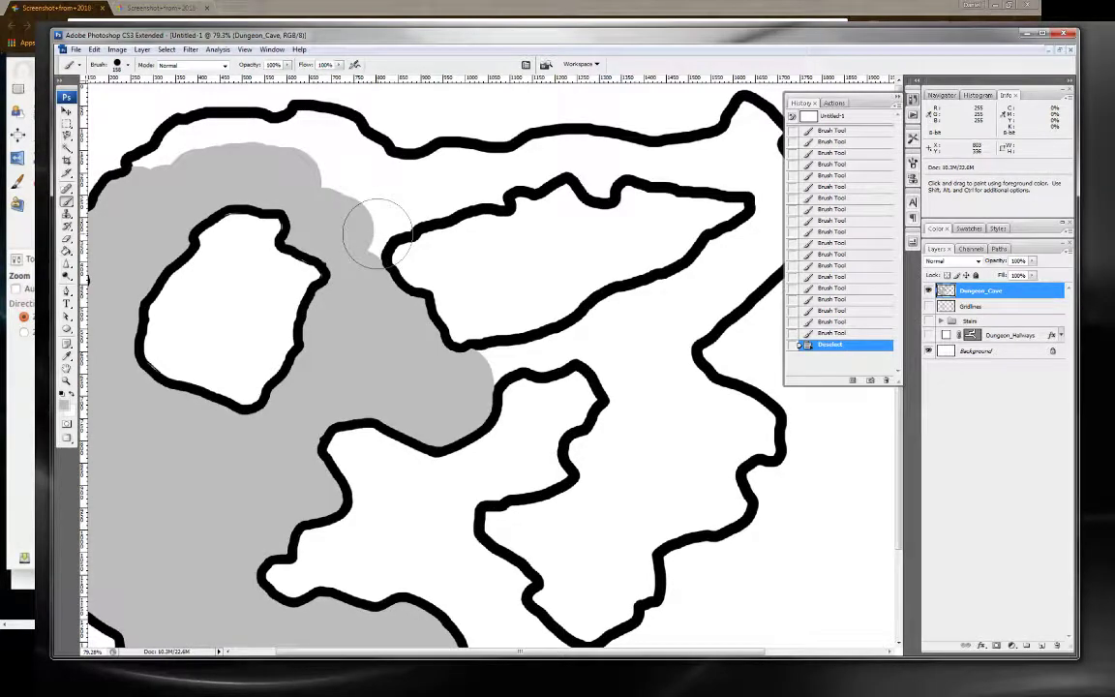
Try selecting the white areas with the Magic Wand, then clear that selection.
scroll(189, 242, up, 3)
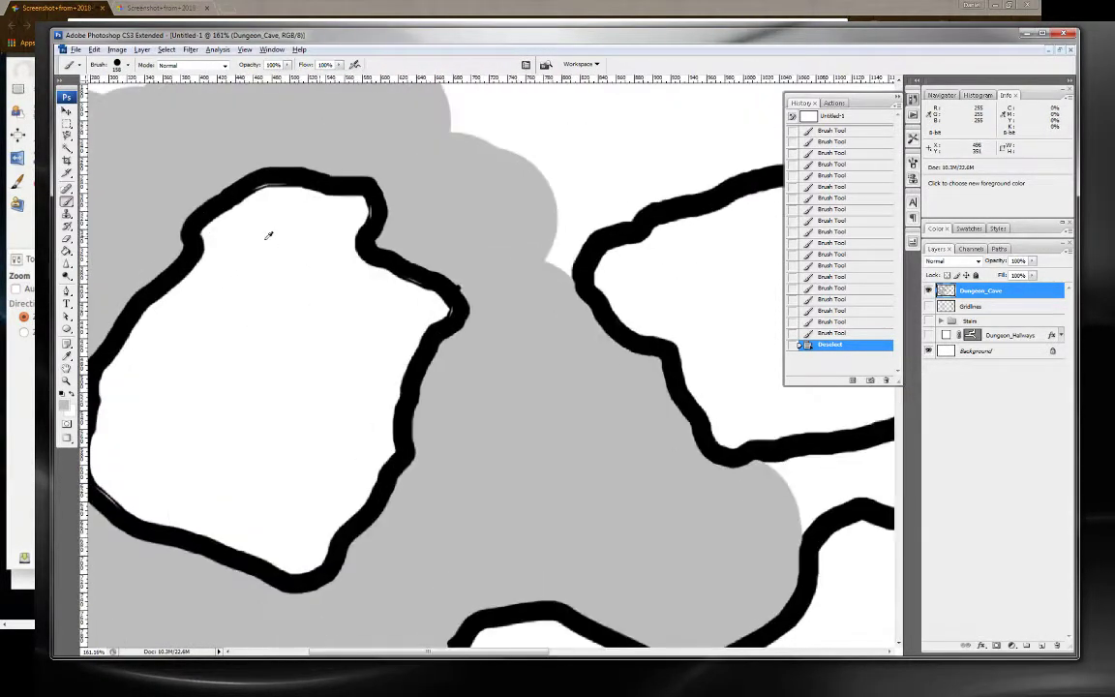
scroll(325, 229, down, 1)
scroll(323, 234, down, 2)
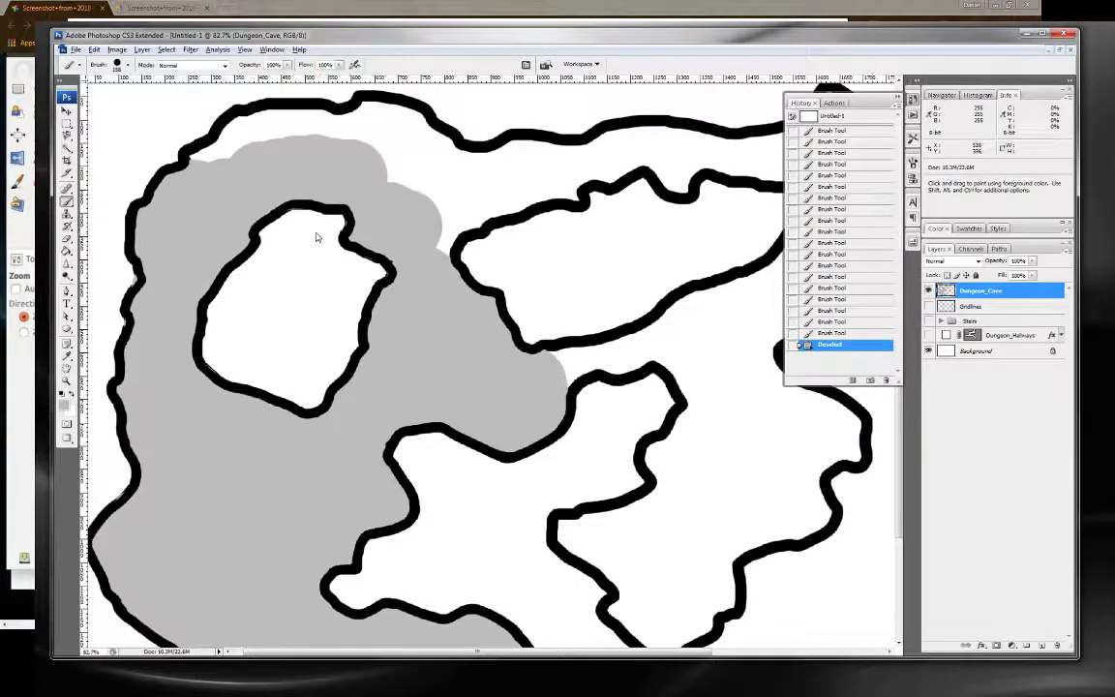
click(67, 147)
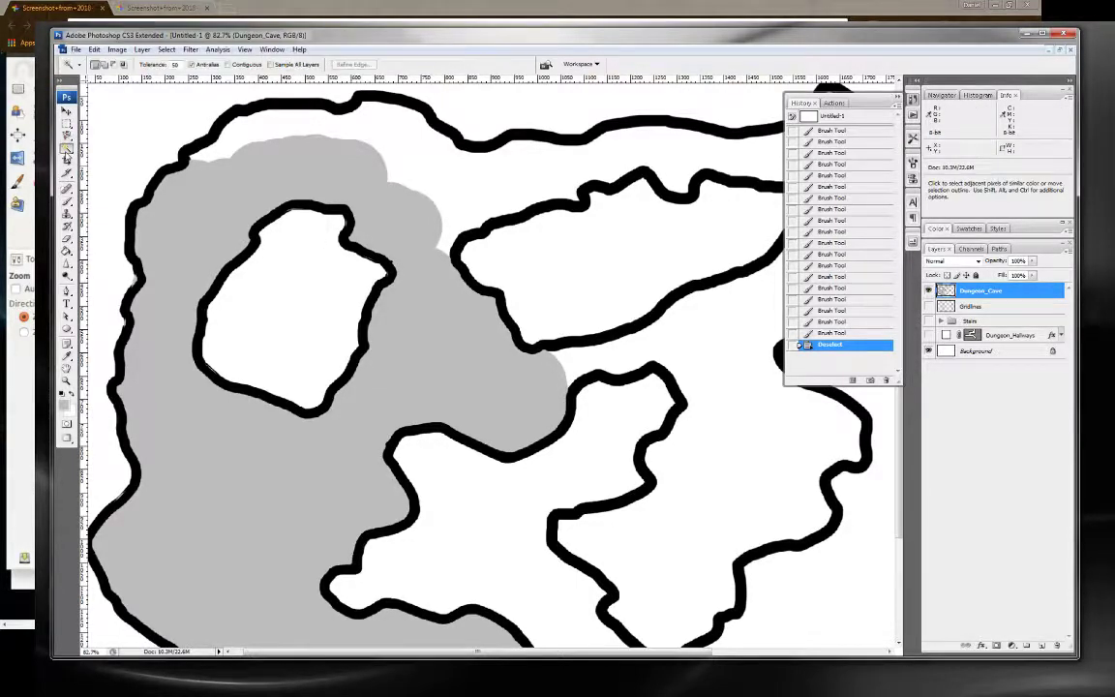
click(257, 271)
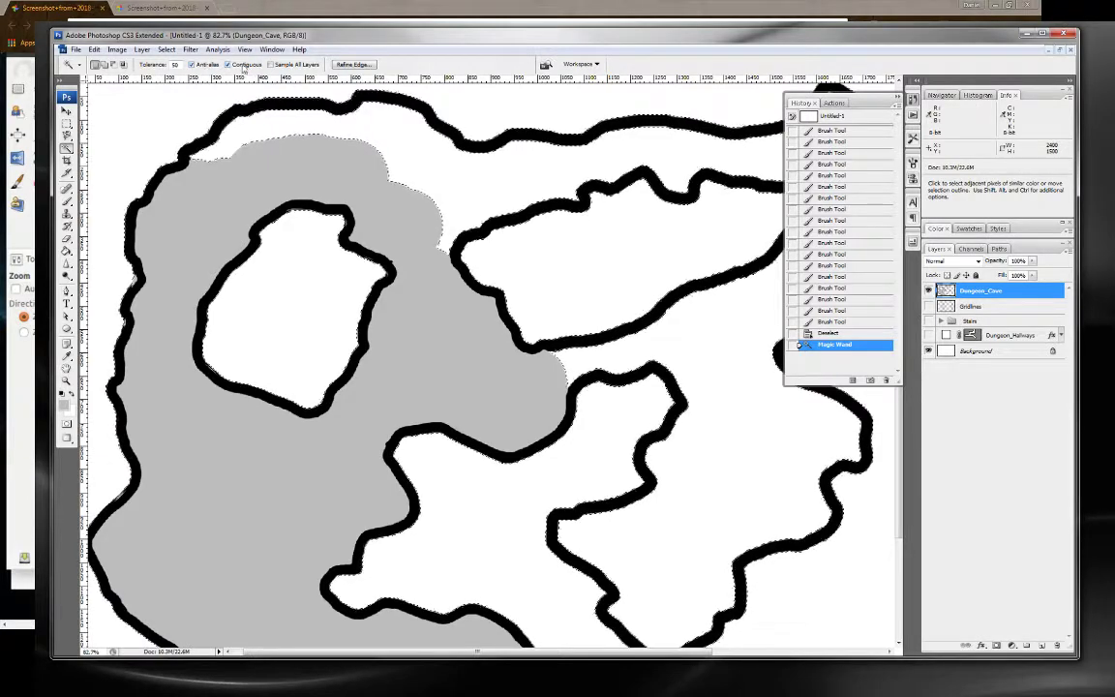
click(144, 148)
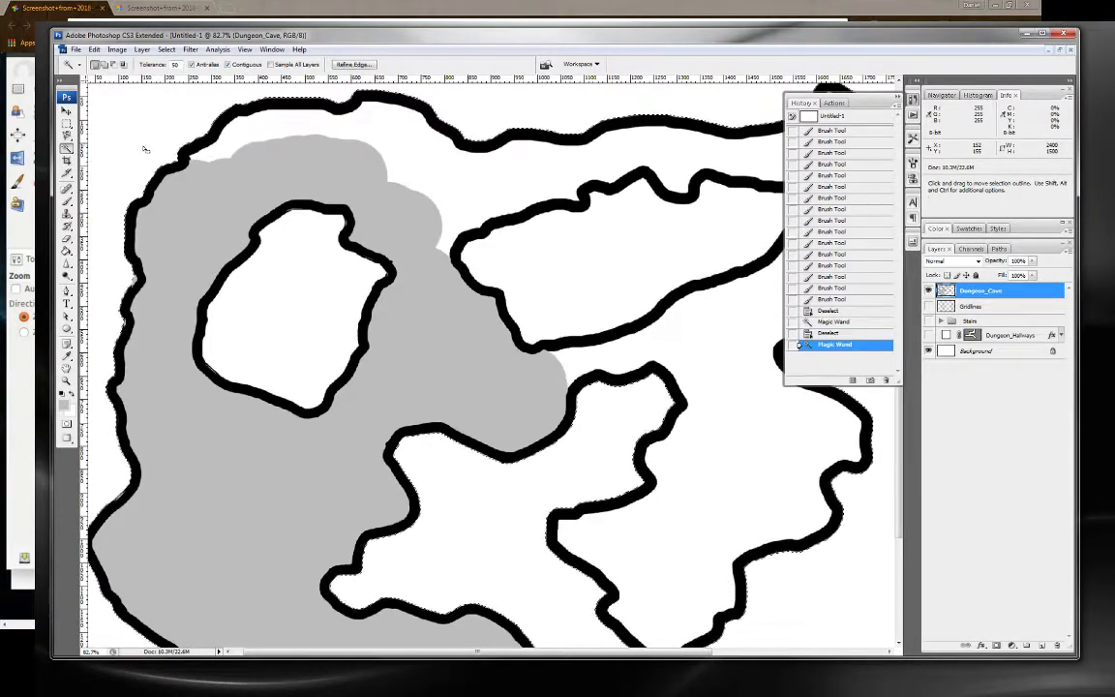
click(192, 50)
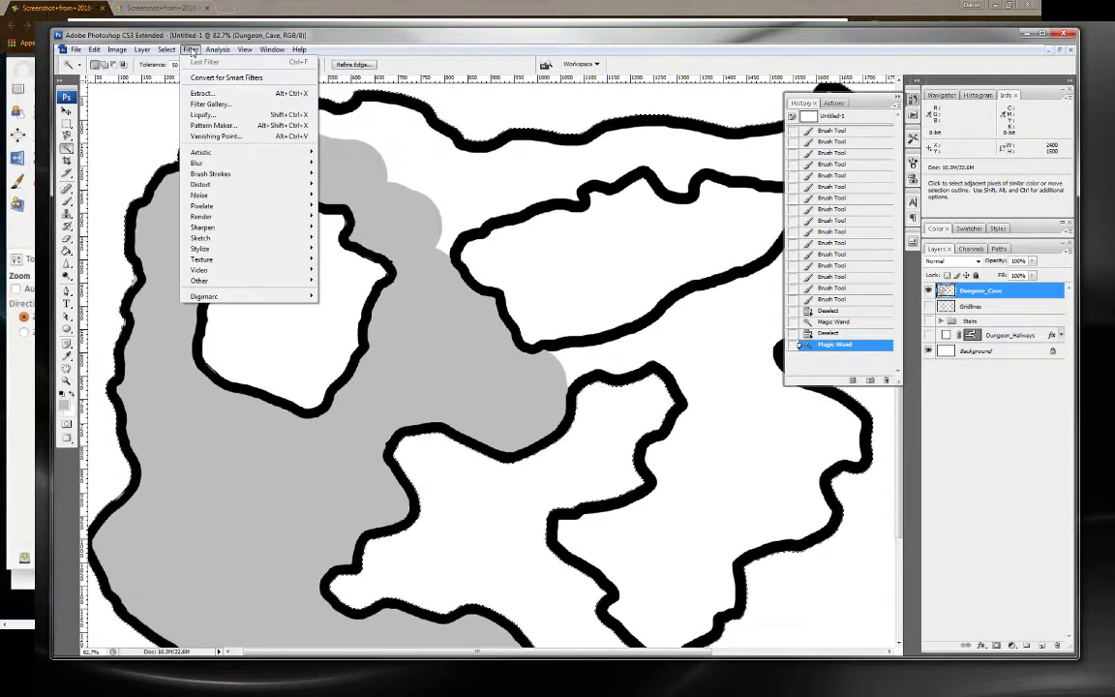
click(192, 49)
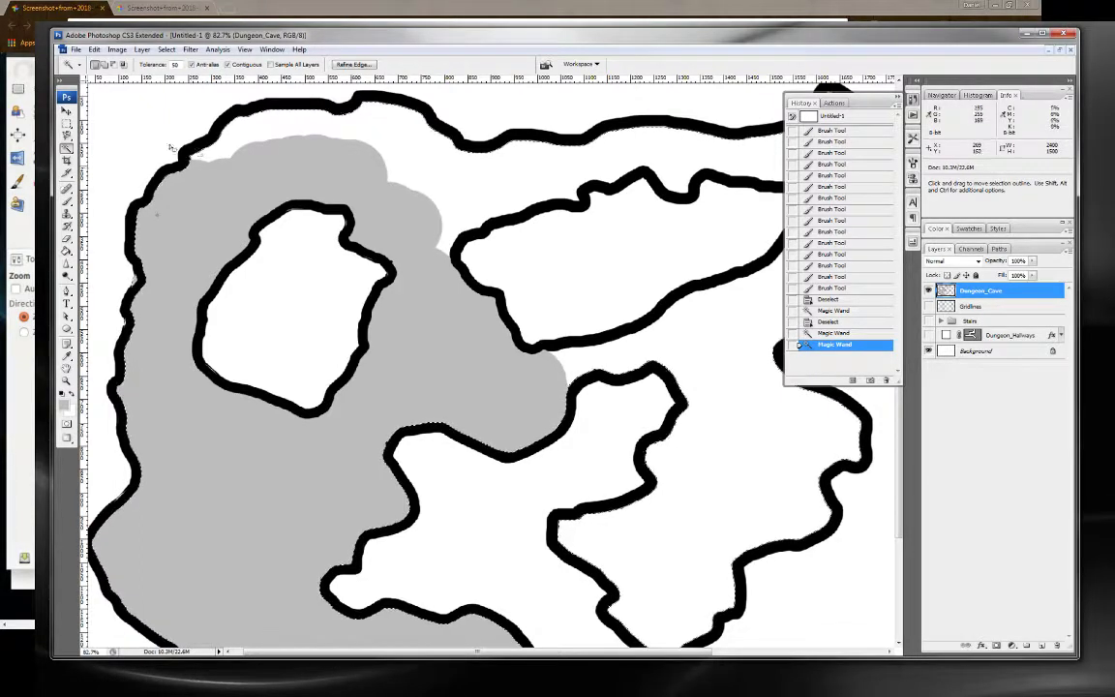
alt+click(136, 281)
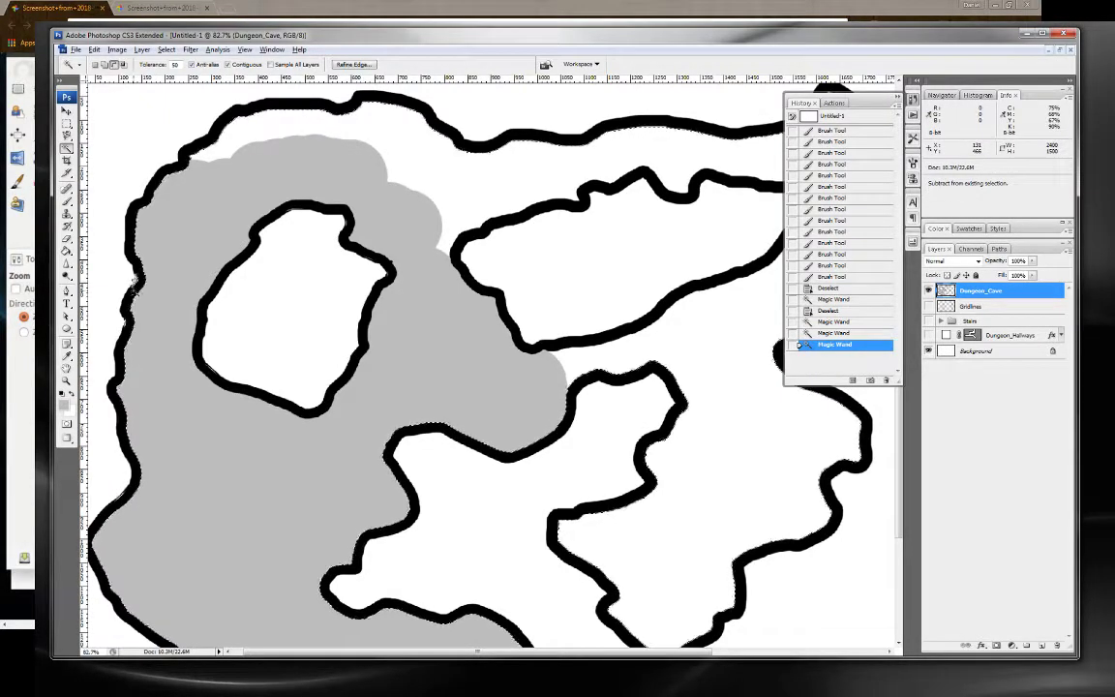
key(ctrl+d)
Magic Wand-select the black cave walls and grey floor, adding the remaining wall strokes.
click(128, 279)
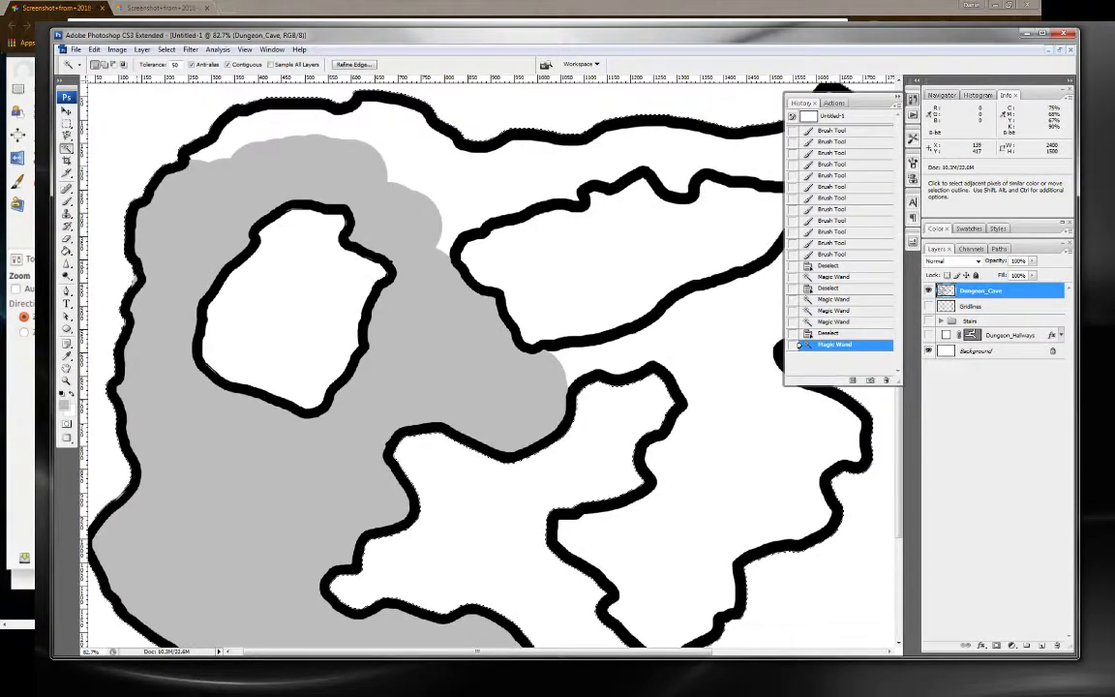
shift+click(132, 278)
shift+click(223, 276)
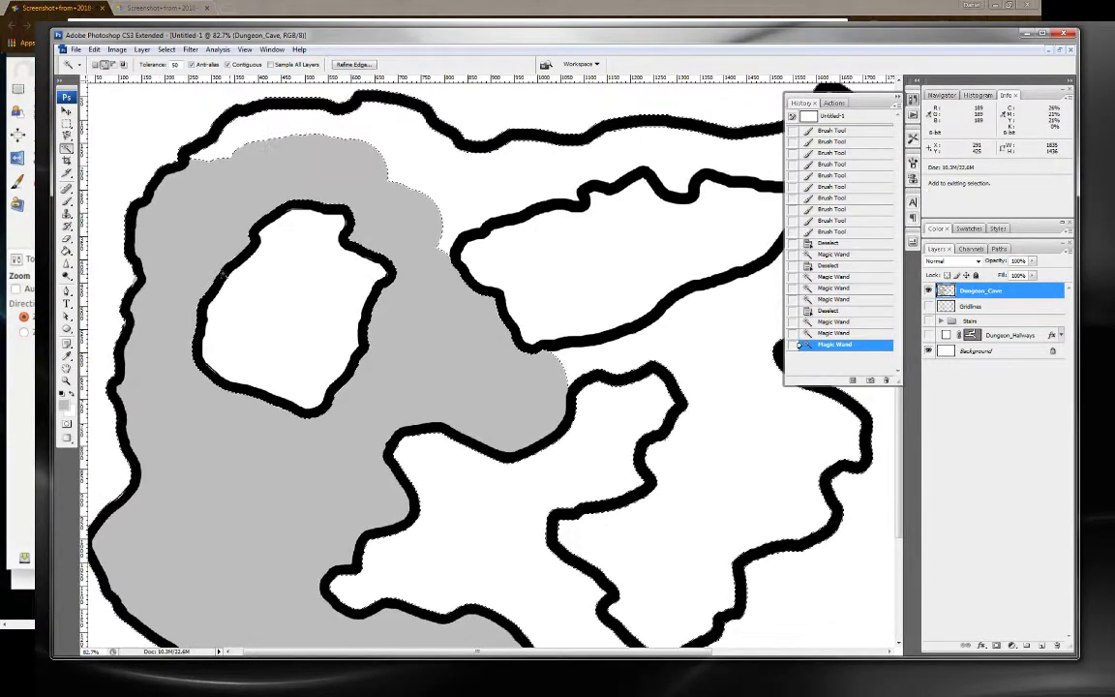
shift+click(368, 235)
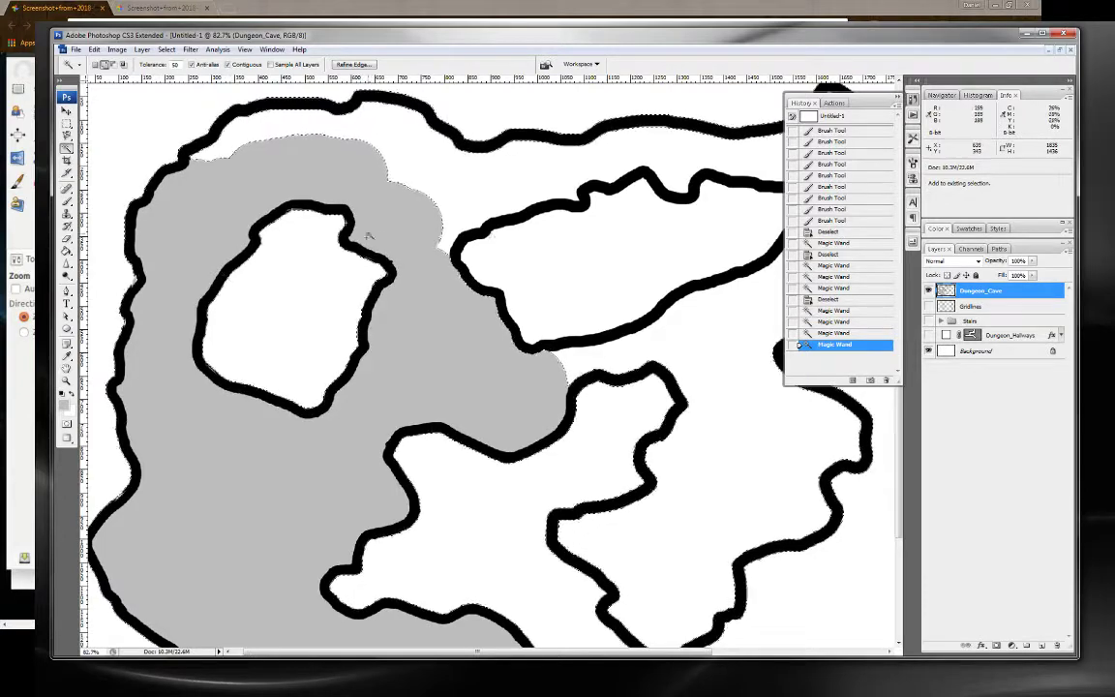
shift+click(721, 223)
shift+click(556, 211)
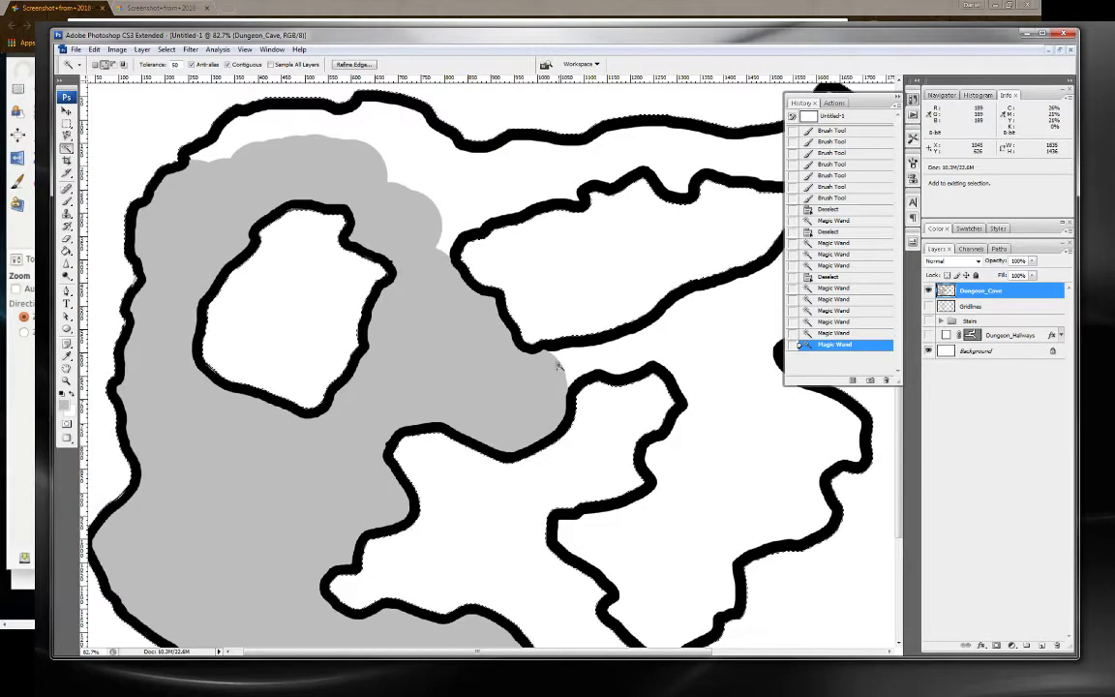
scroll(571, 392, down, 3)
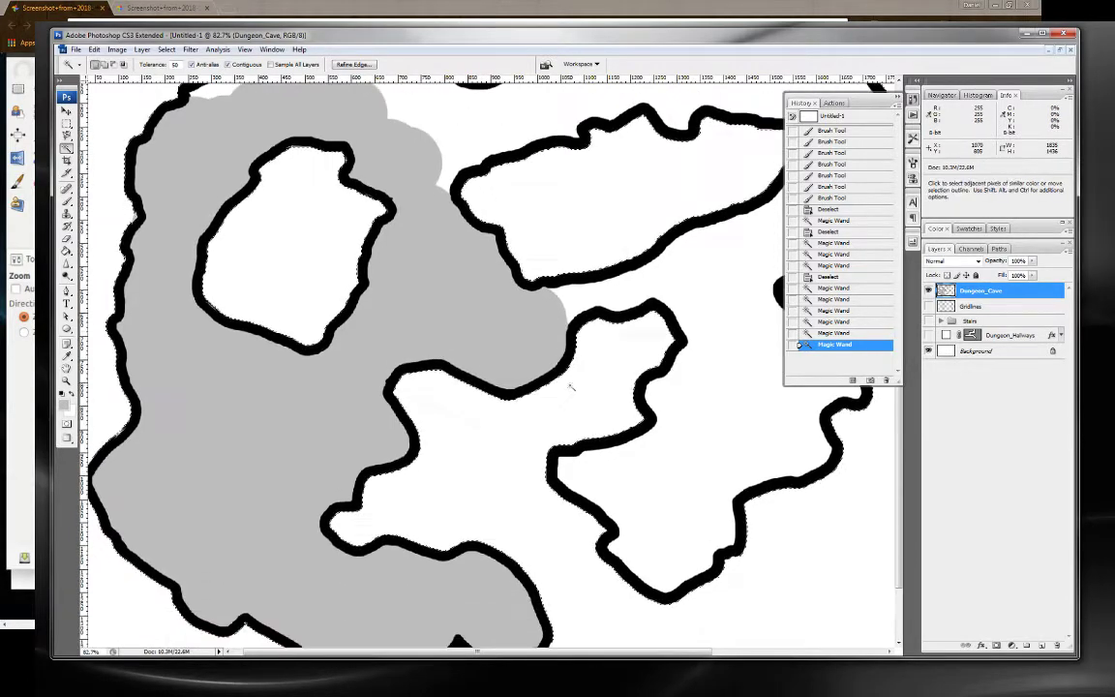
scroll(569, 387, down, 2)
scroll(571, 387, up, 3)
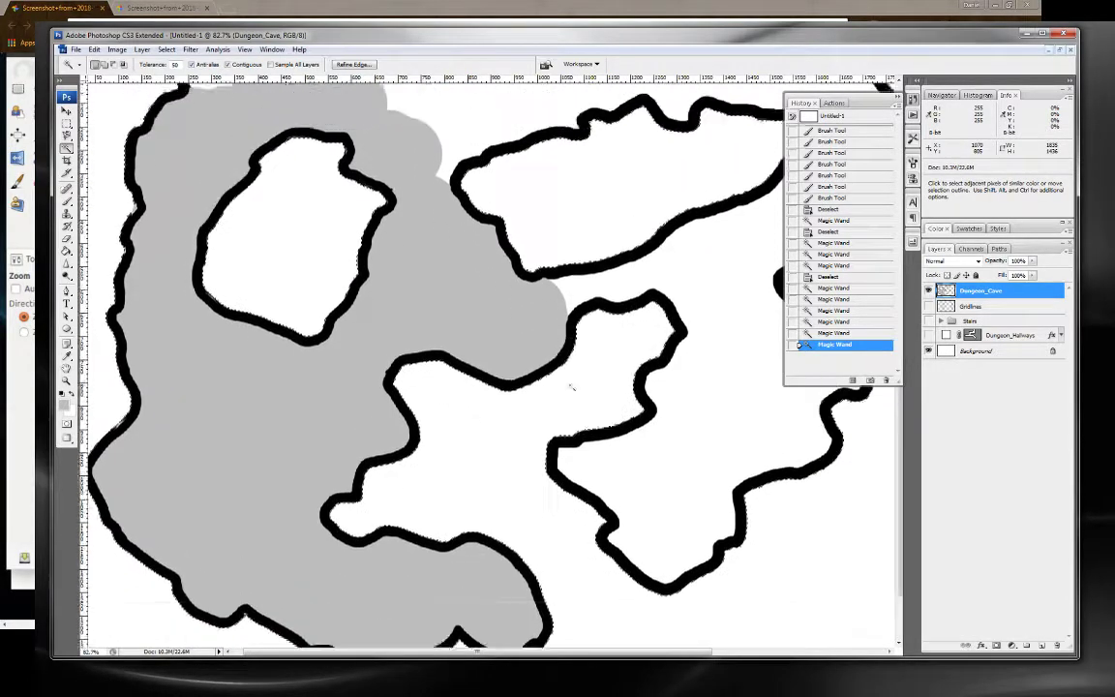
scroll(569, 387, up, 2)
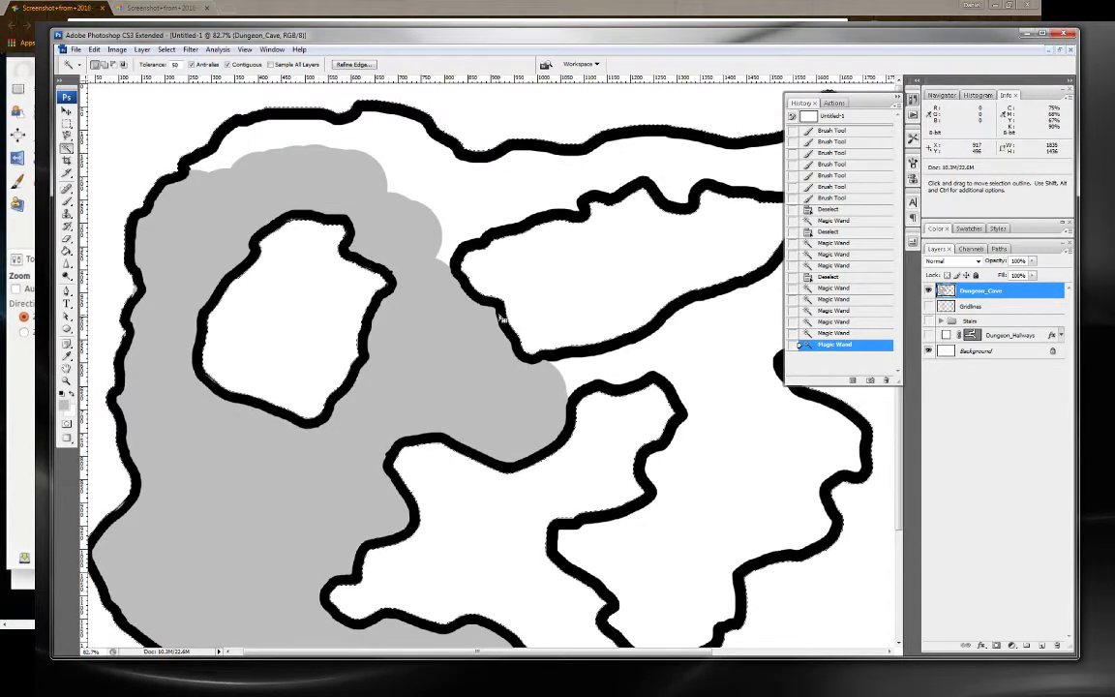
Alt-click to subtract two areas and add more white cave floor to the selection.
key(alt)
alt+click(501, 315)
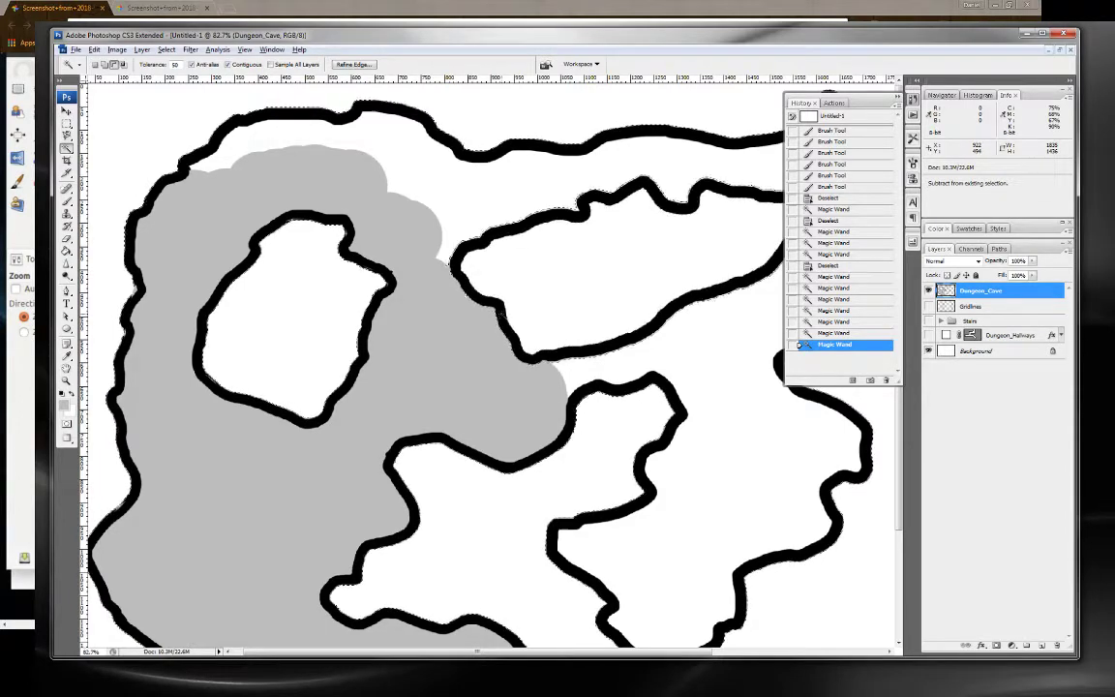
alt+click(531, 459)
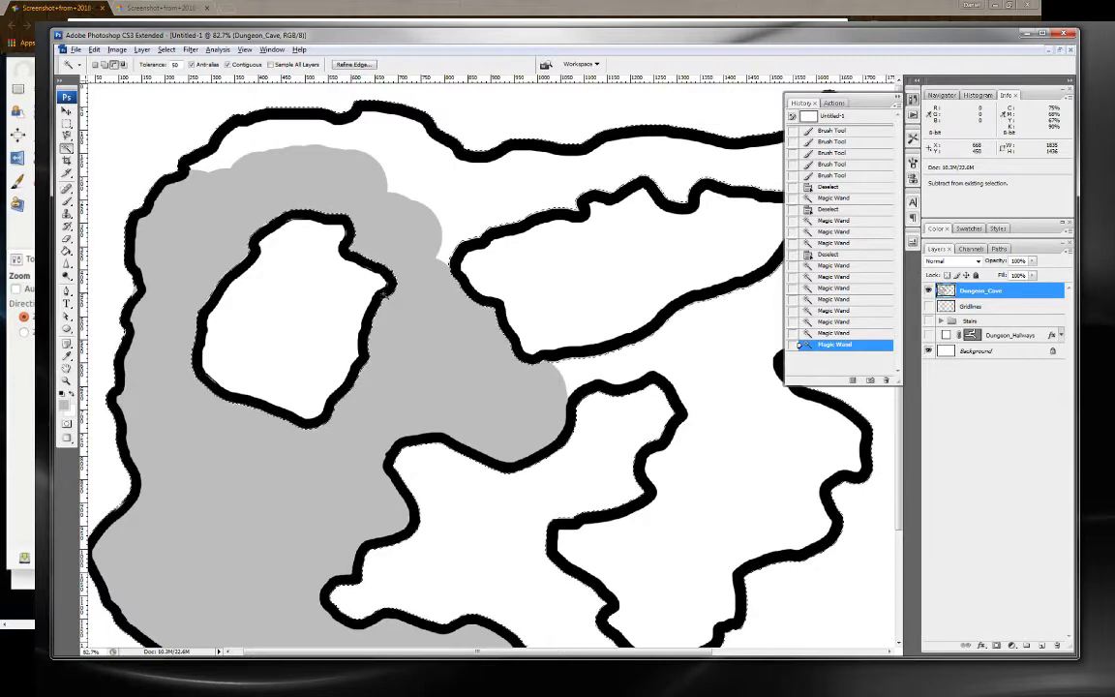
alt+click(180, 182)
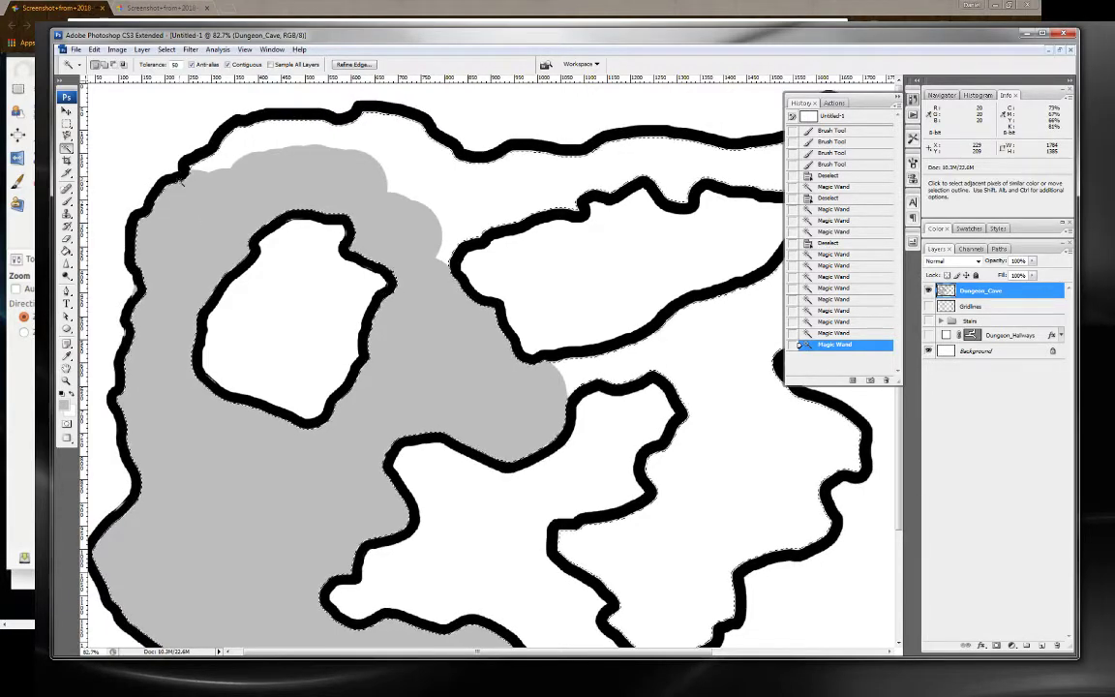
click(191, 50)
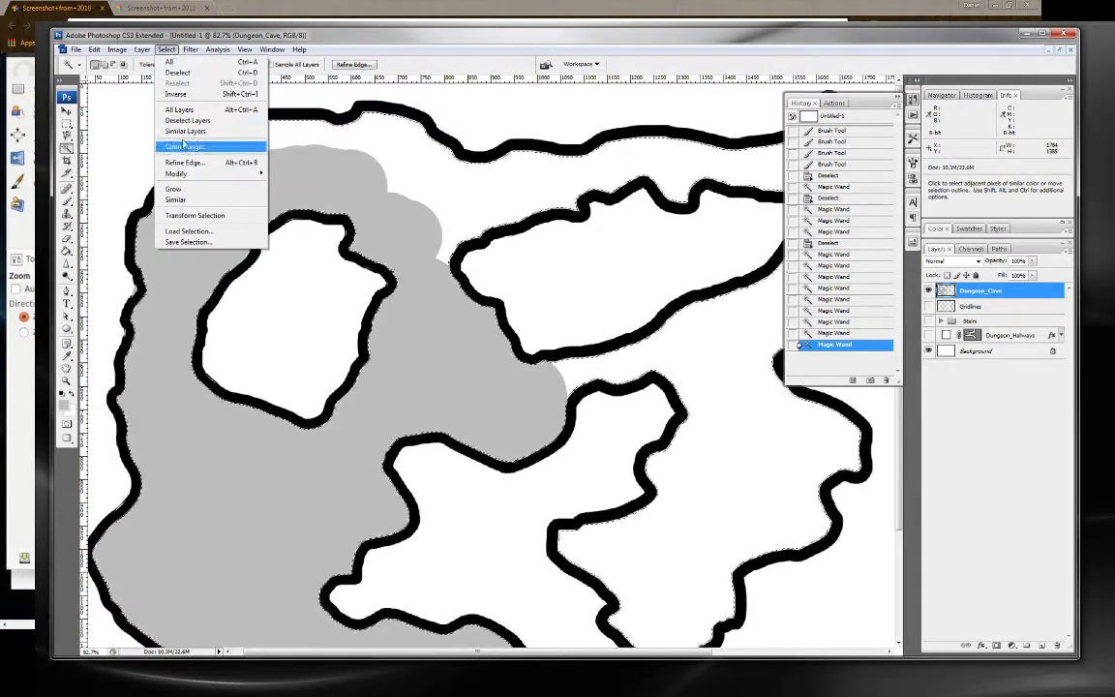
Expand the selection and brush grey across the top, middle and lower corridors.
click(285, 198)
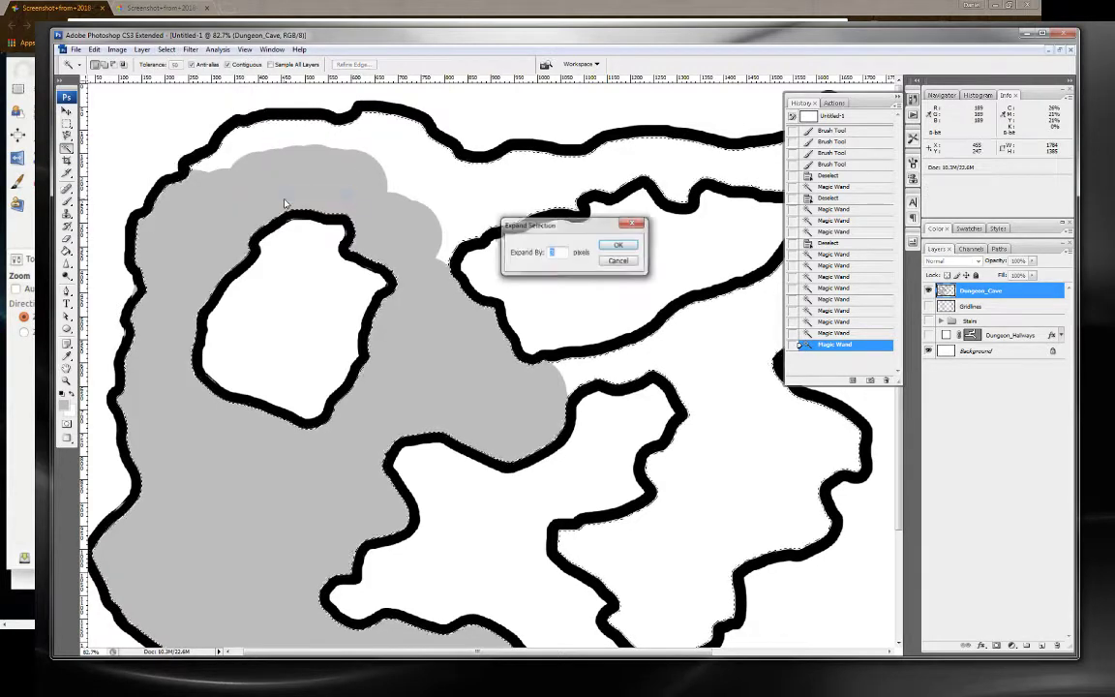
click(605, 248)
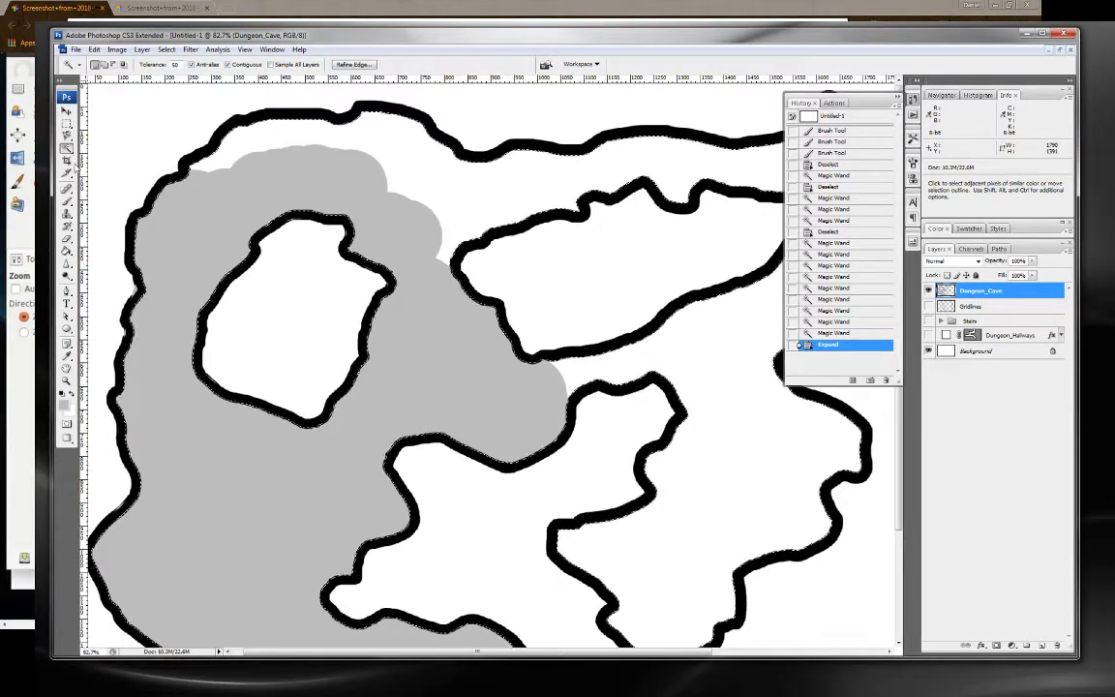
key(b)
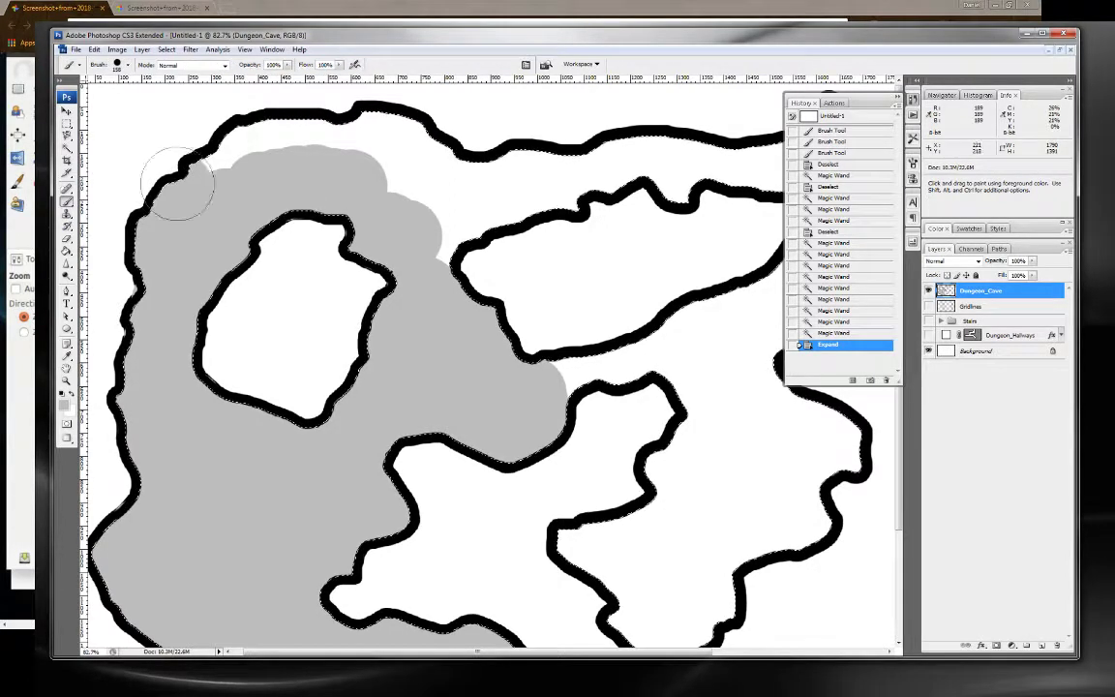
drag(208, 145, 610, 159)
mouse_move(435, 198)
mouse_down()
mouse_move(737, 487)
mouse_move(574, 126)
mouse_move(751, 160)
mouse_up()
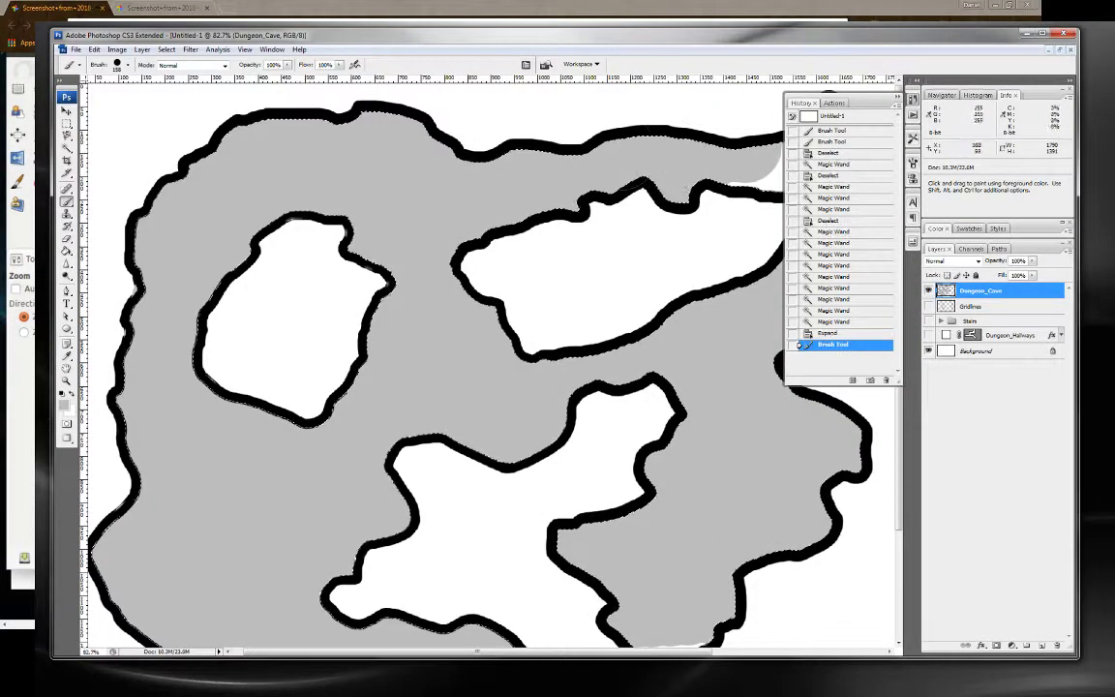
Fill the selection with grey via the Fill dialog, then deselect.
click(93, 48)
key(Escape)
key(i)
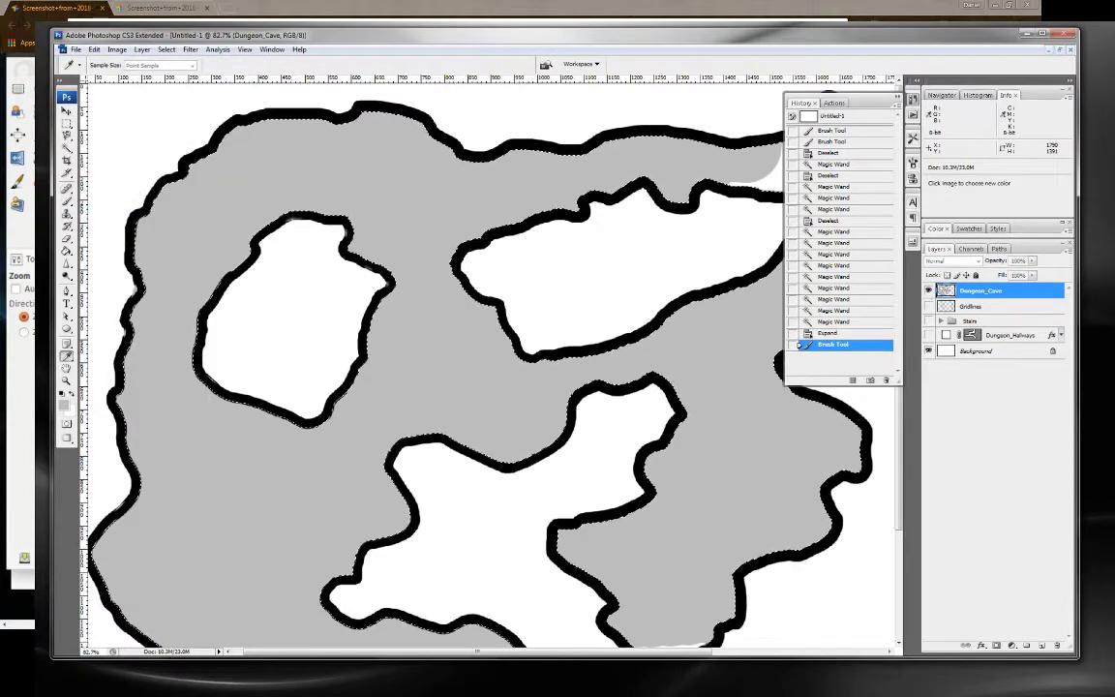
key(shift+F5)
click(409, 256)
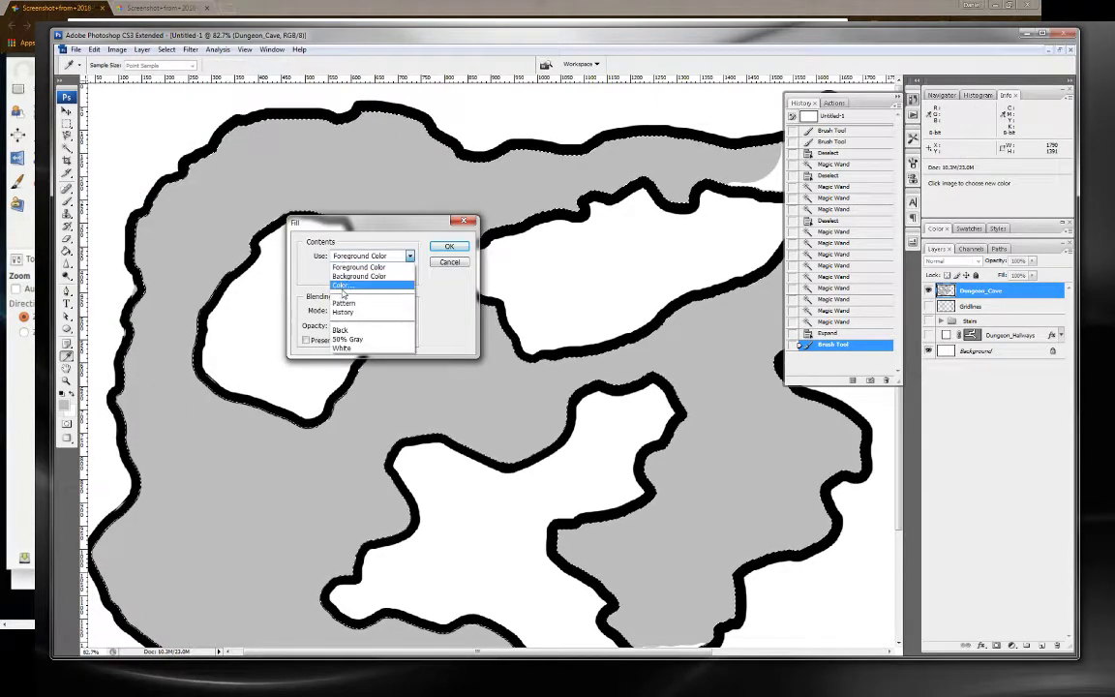
click(358, 267)
click(449, 246)
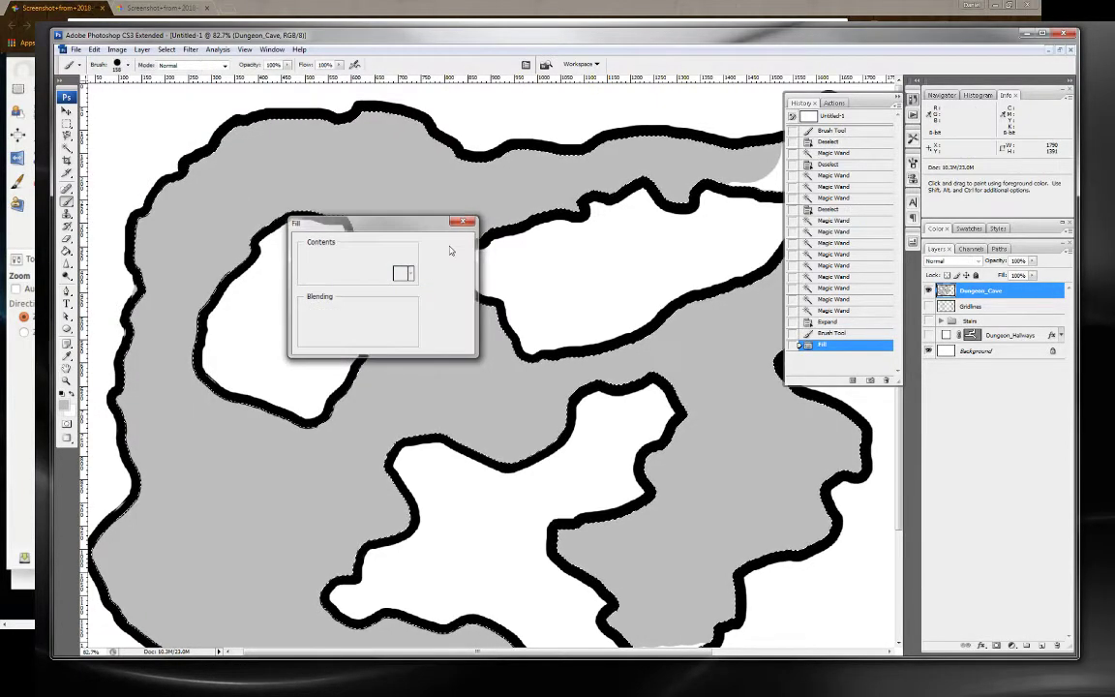
key(b)
key(ctrl+d)
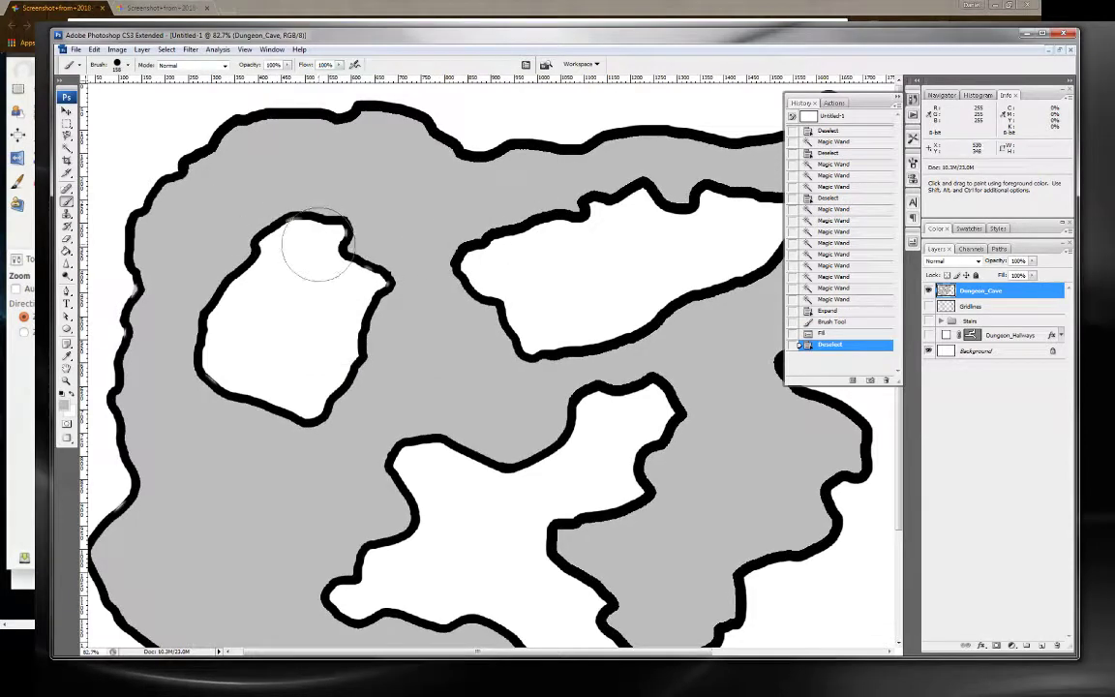
Switch to a floating document window and Magic Wand-select the grey cave floor.
key(shift+f)
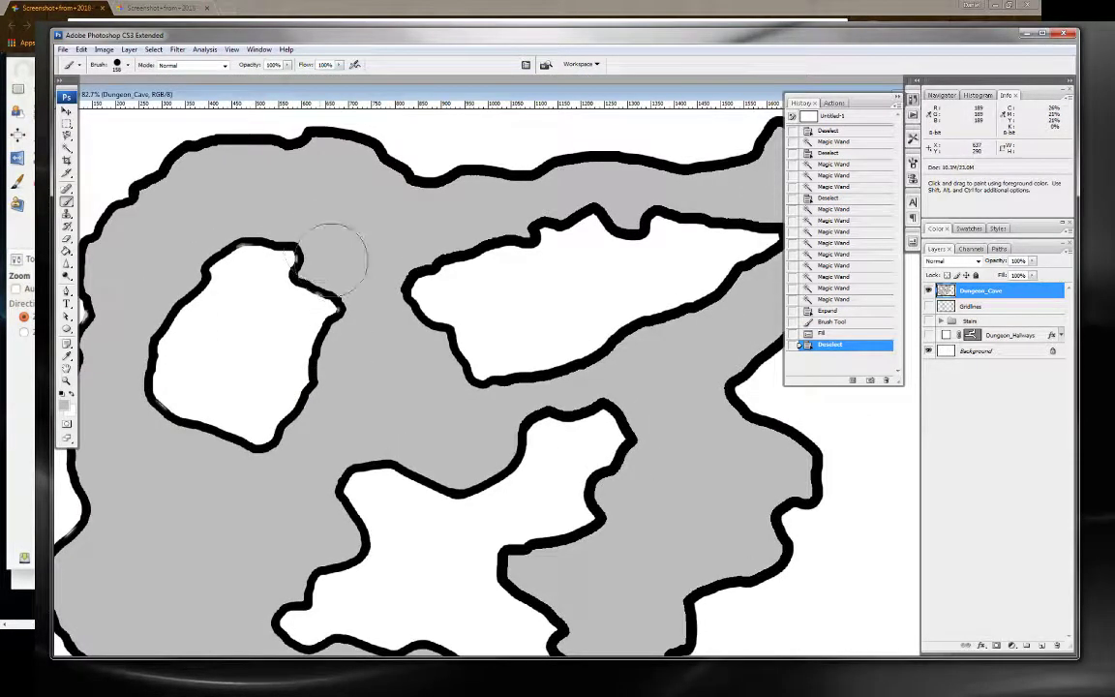
scroll(329, 259, down, 2)
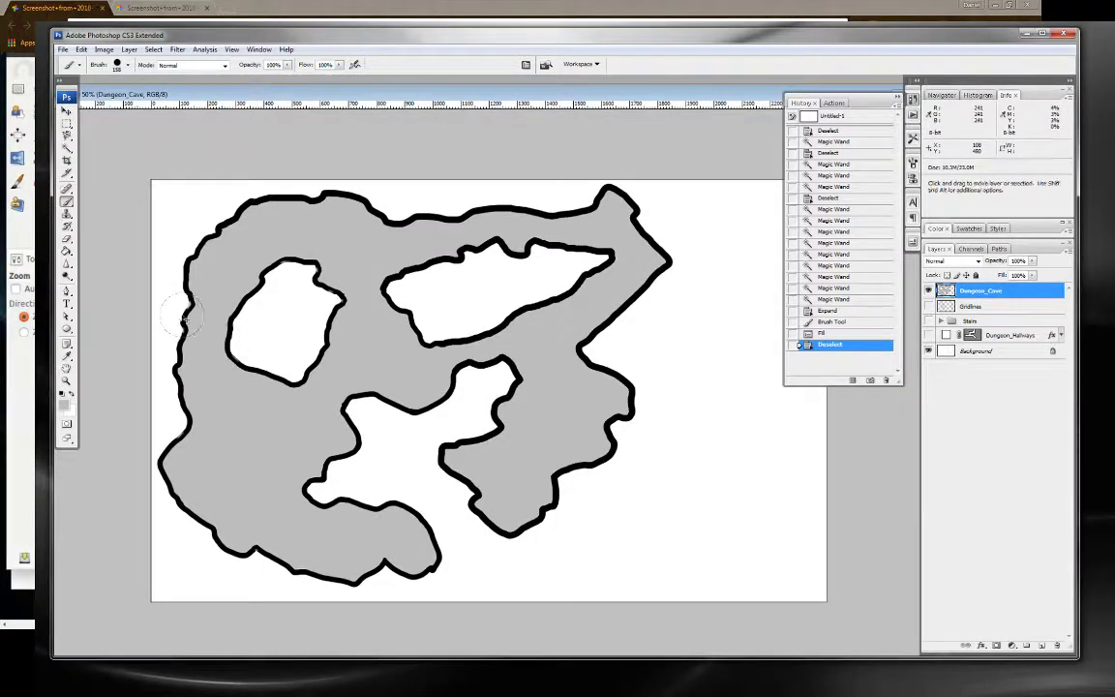
scroll(184, 314, up, 1)
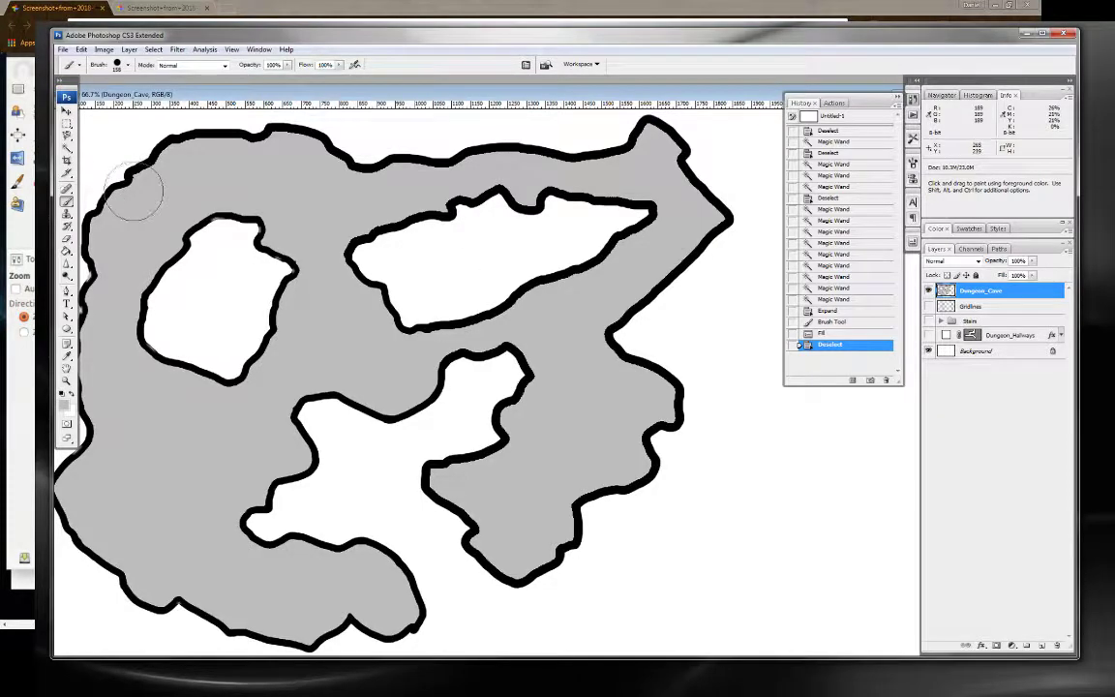
key(w)
click(301, 226)
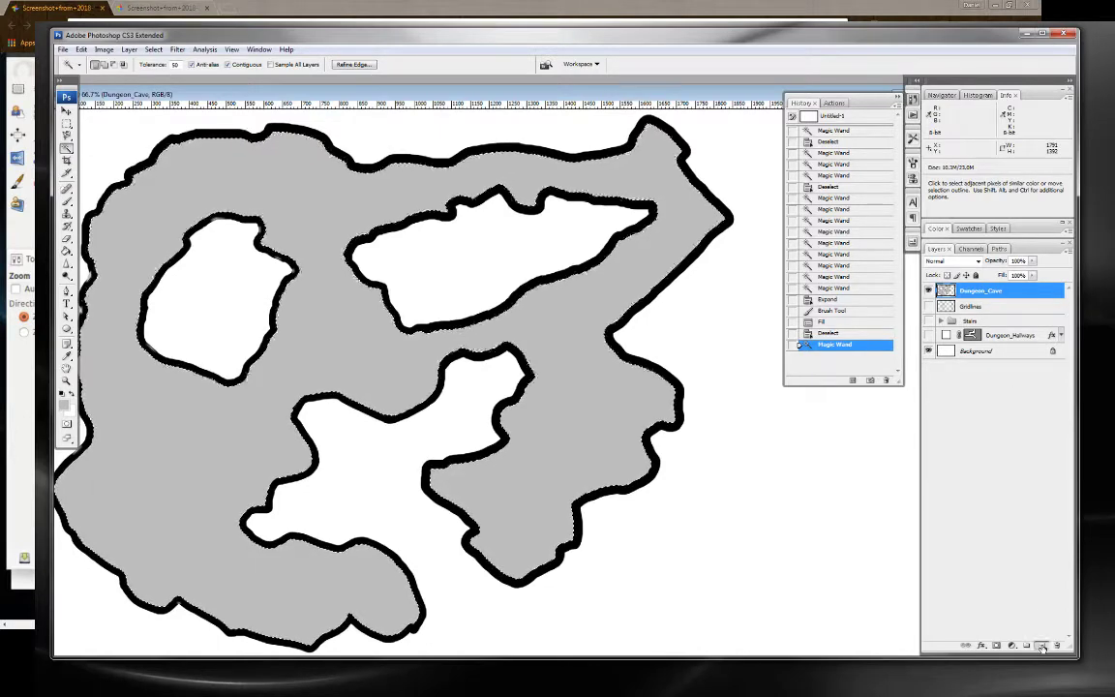
Add a new empty layer above Dungeon_Cave and expand the floor selection.
key(ctrl+alt+shift+n)
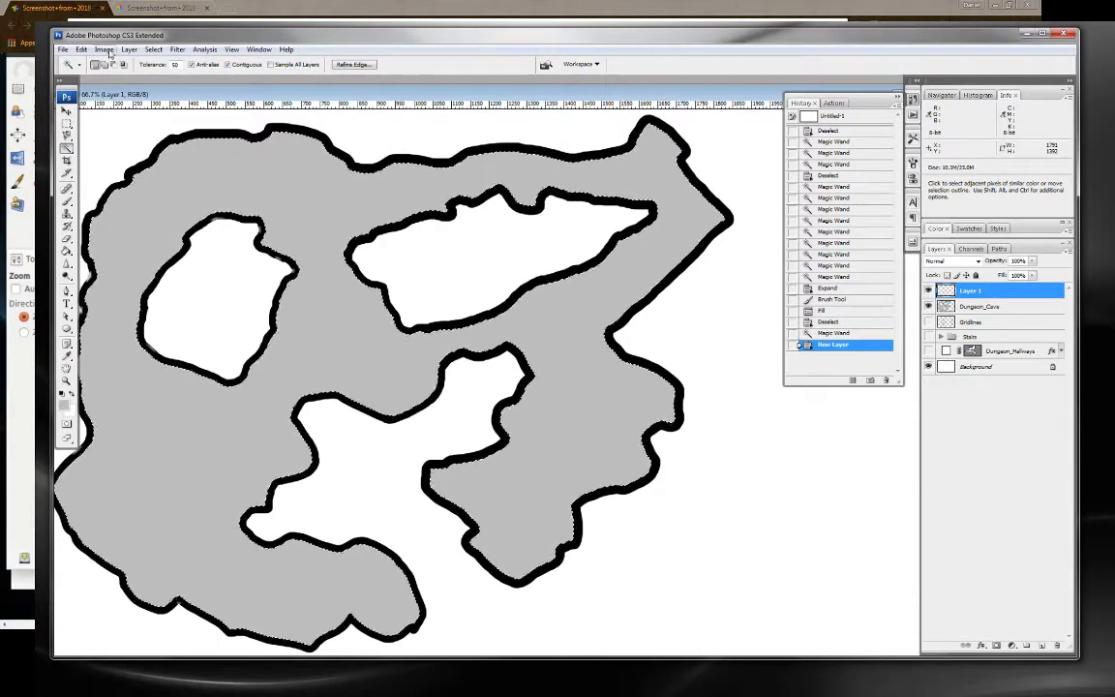
click(152, 49)
mouse_move(163, 173)
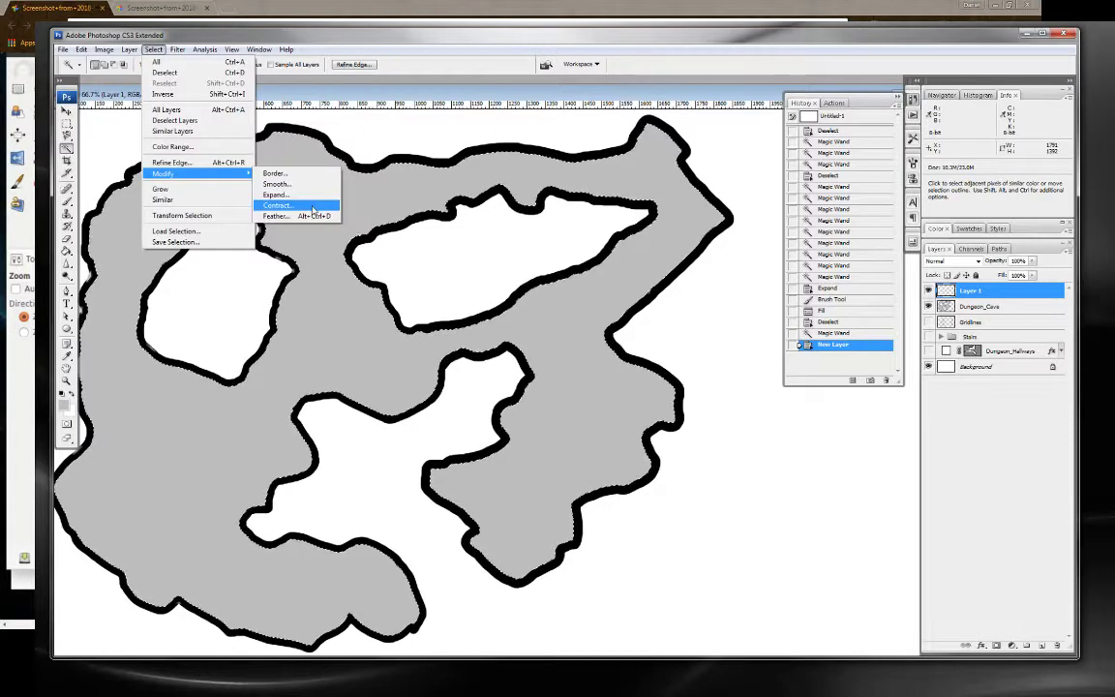
click(288, 192)
click(618, 245)
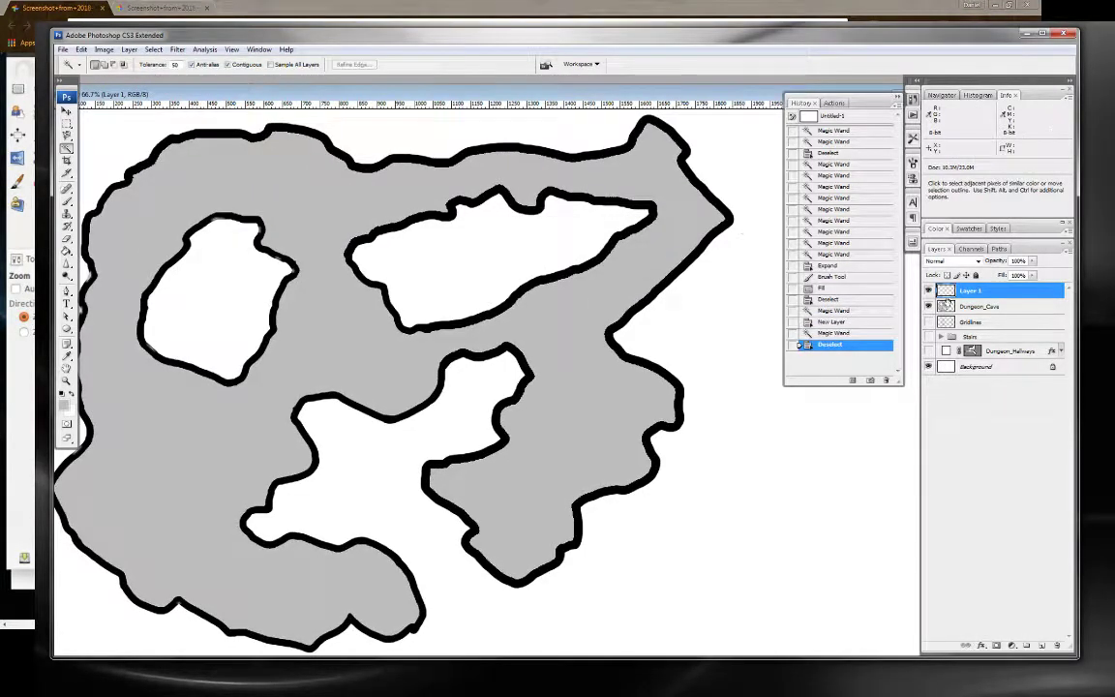
On Dungeon_Cave, Magic Wand-add the black outline sections to the selection.
key(alt+bracketleft)
click(511, 152)
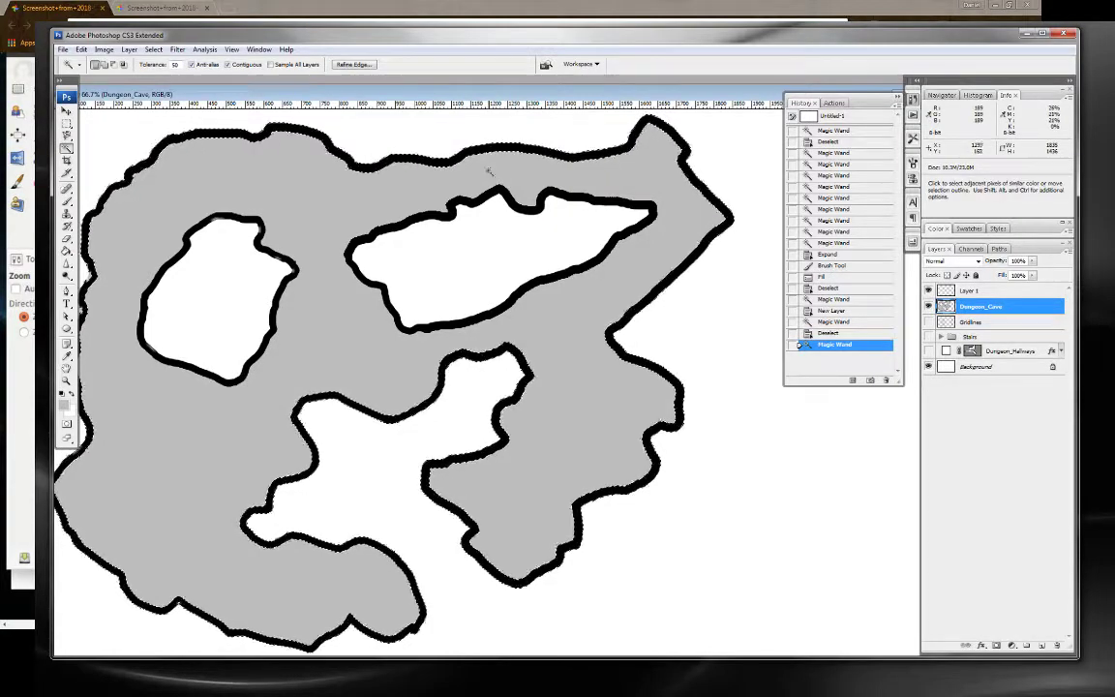
shift+click(490, 184)
shift+click(394, 200)
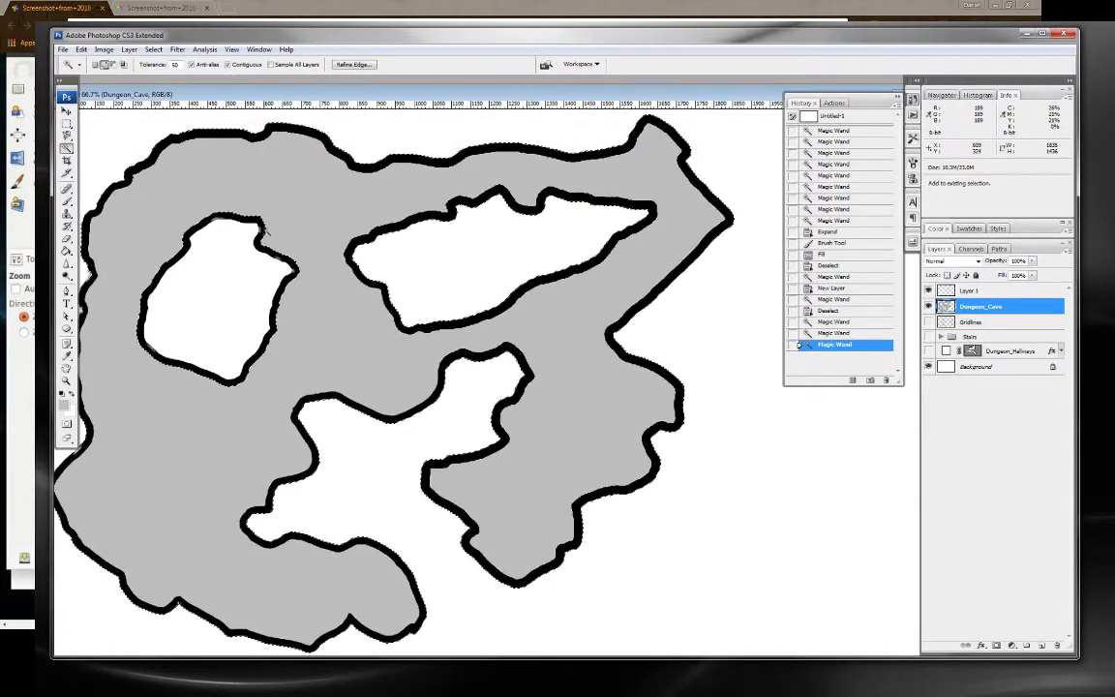
shift+click(242, 227)
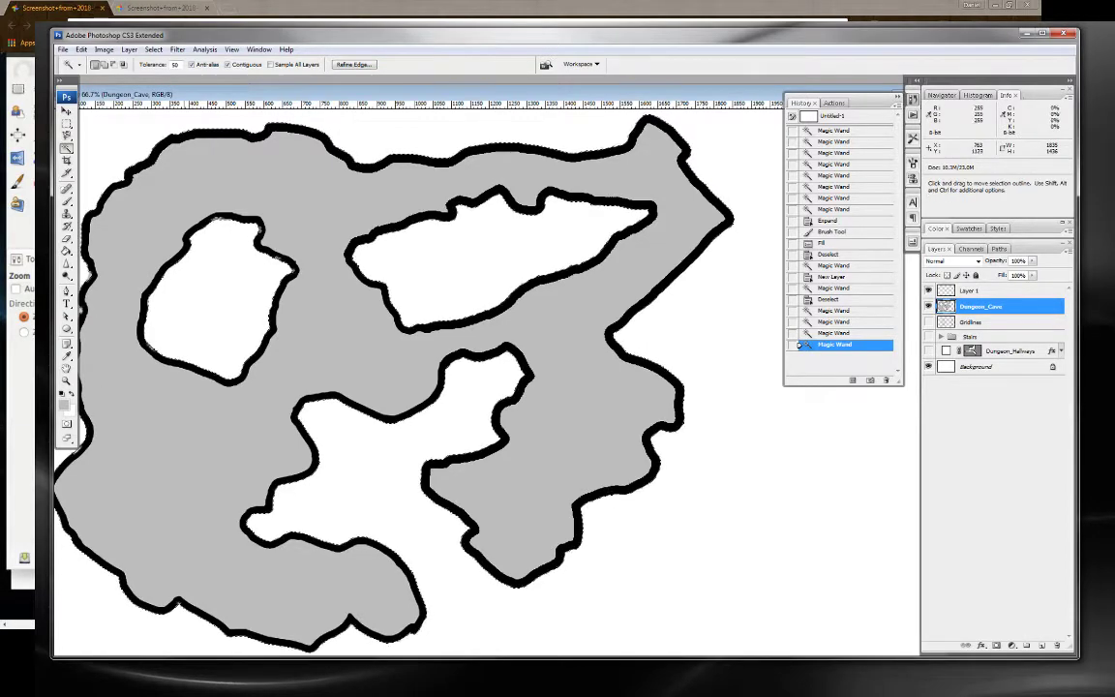
shift+click(89, 264)
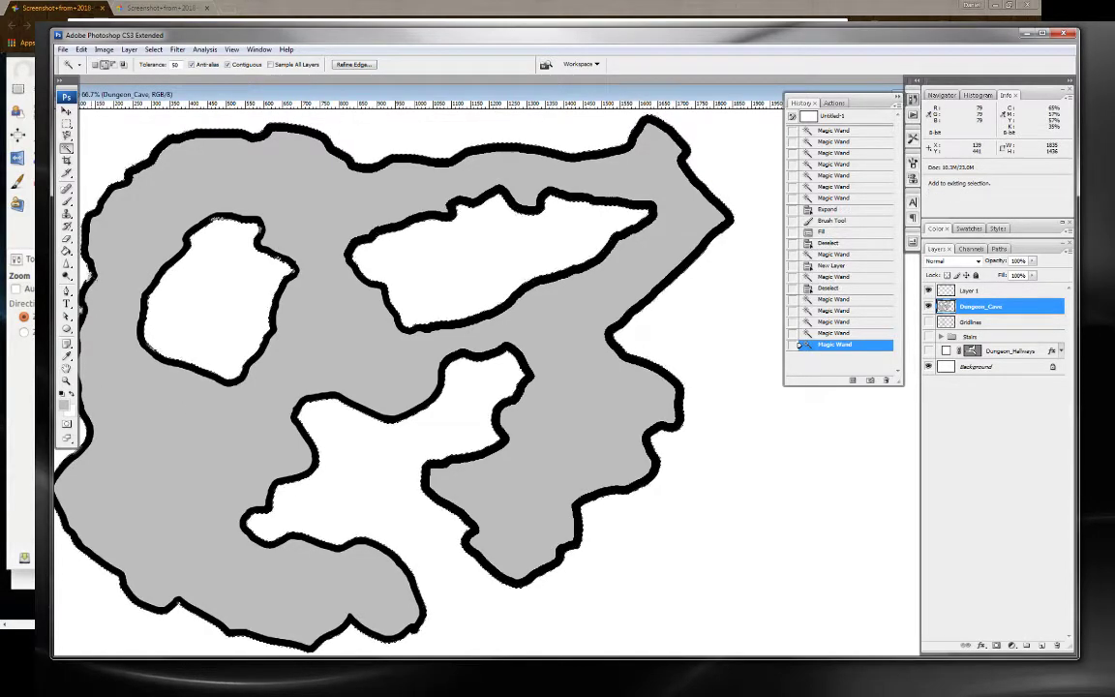
shift+click(223, 219)
shift+click(226, 218)
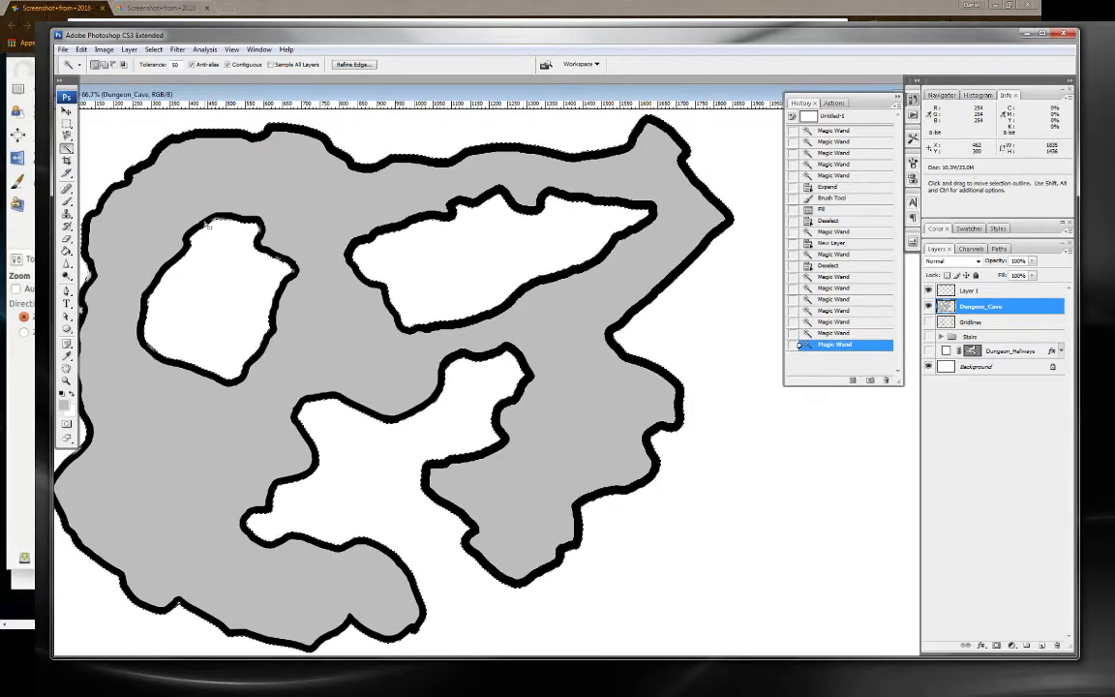
Add the upper-left outline edge, fit the map on screen, and make Layer 1 active.
scroll(354, 236, up, 3)
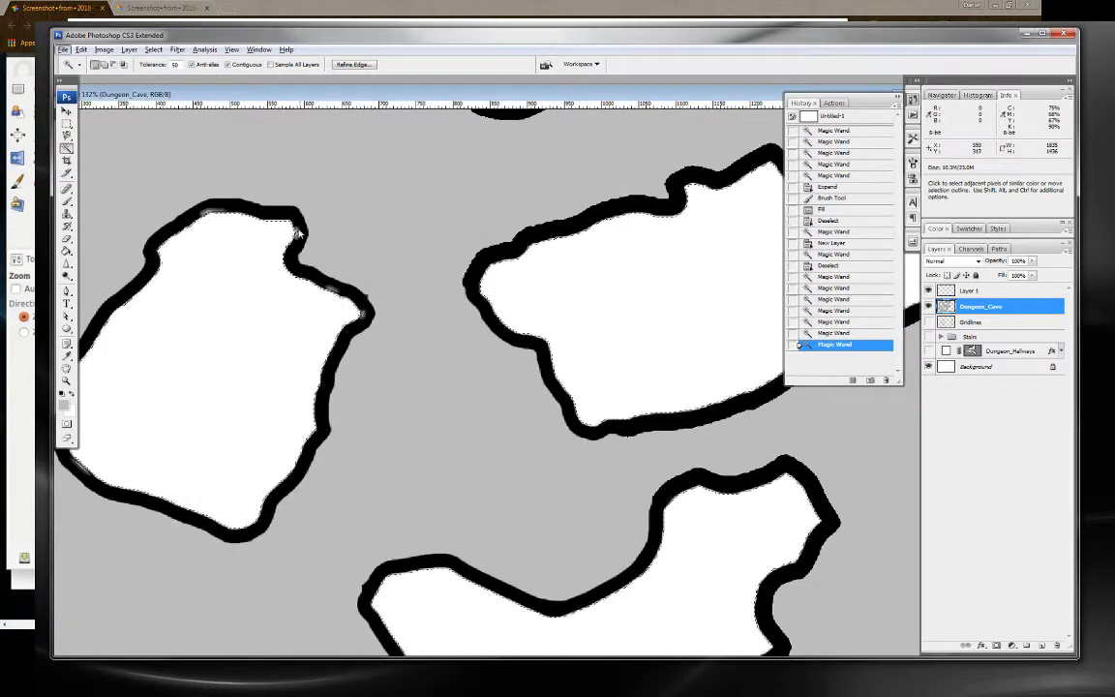
shift+click(308, 246)
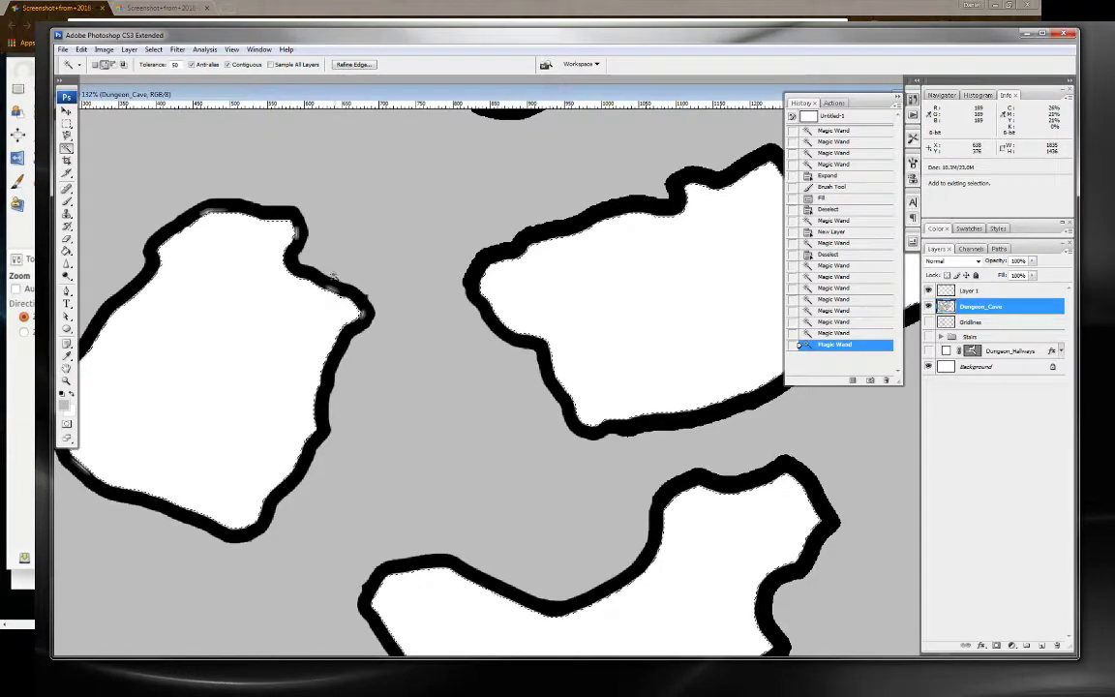
scroll(318, 573, down, 3)
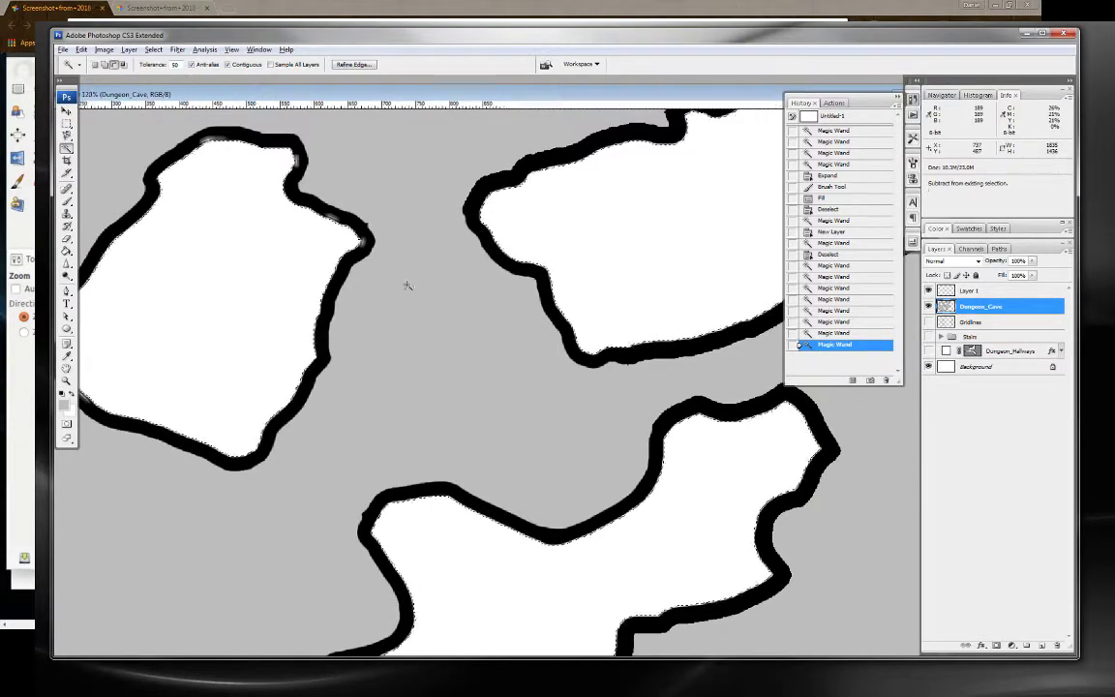
key(ctrl+0)
click(1002, 294)
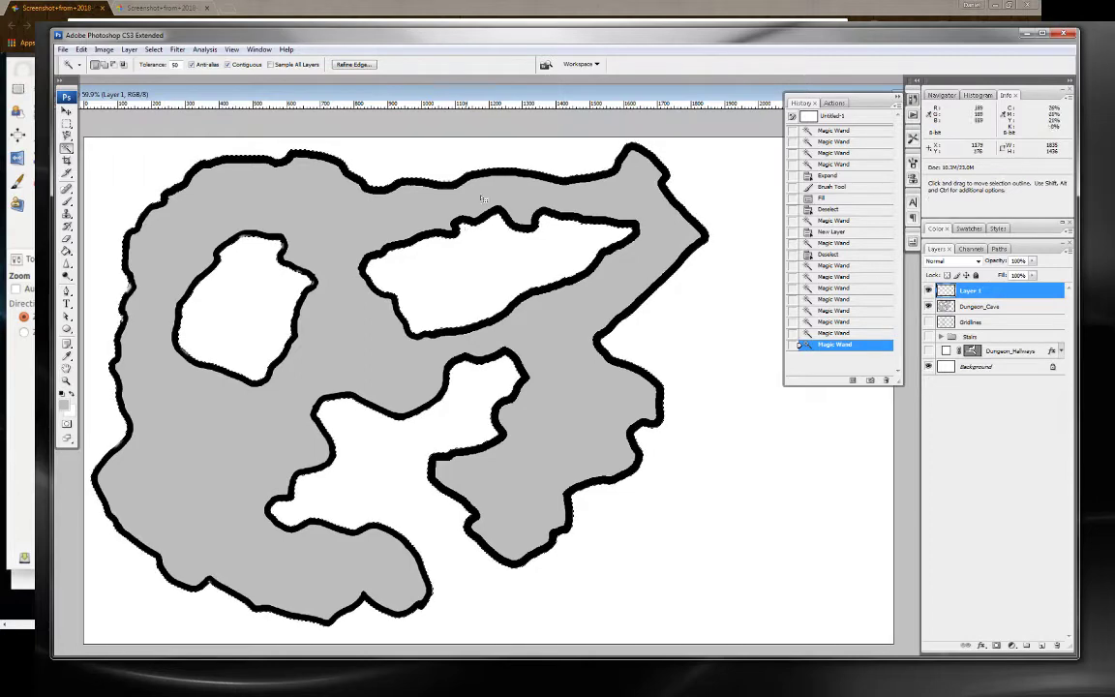
Fill the cave selection on Layer 1 with black.
click(81, 49)
click(92, 210)
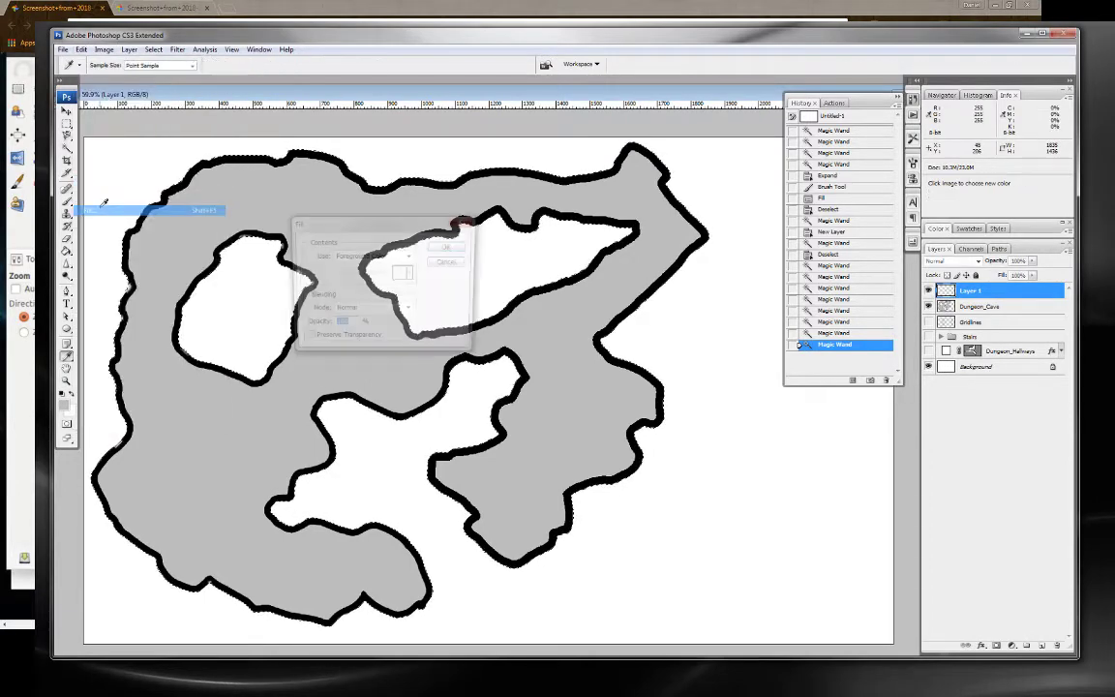
click(358, 256)
click(347, 288)
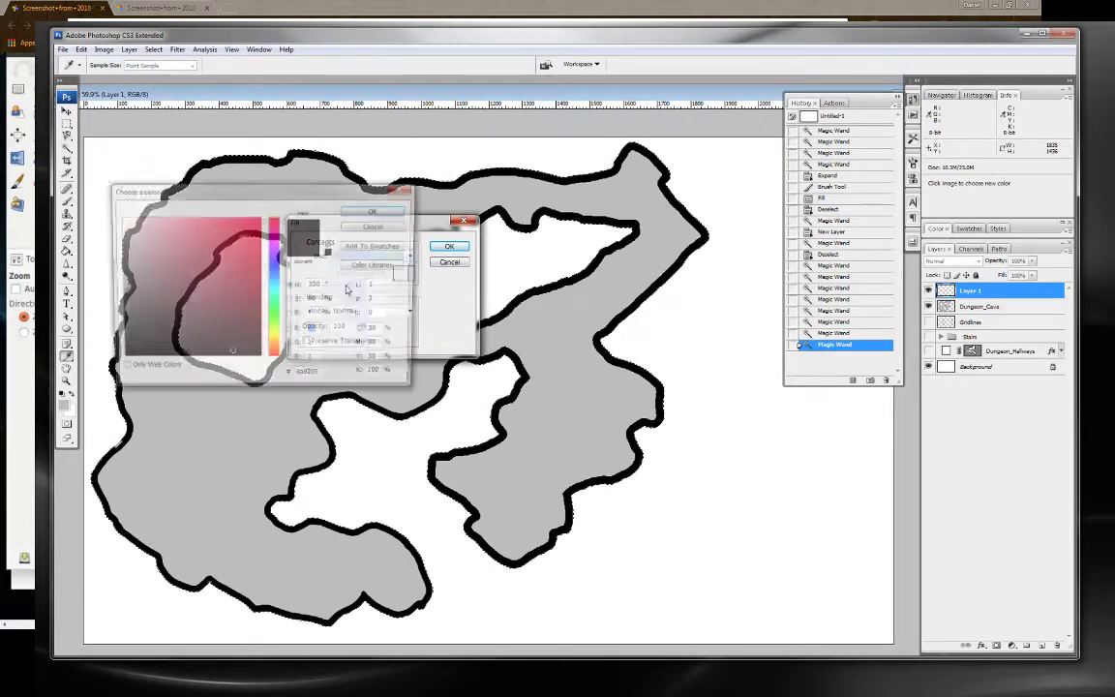
click(367, 214)
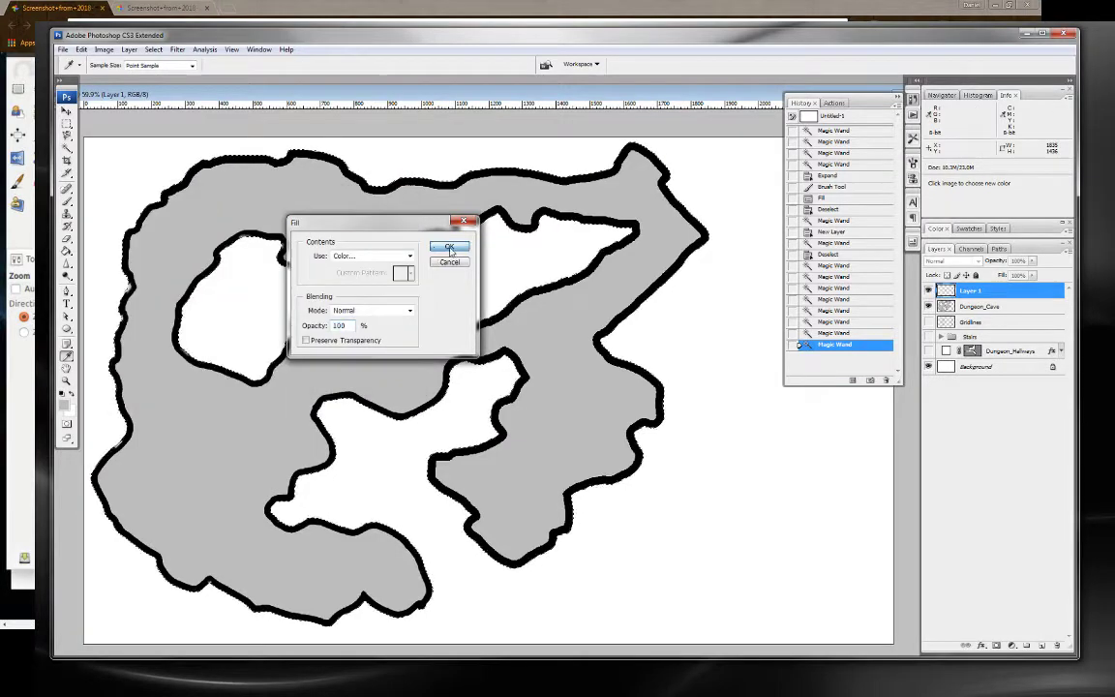
click(450, 245)
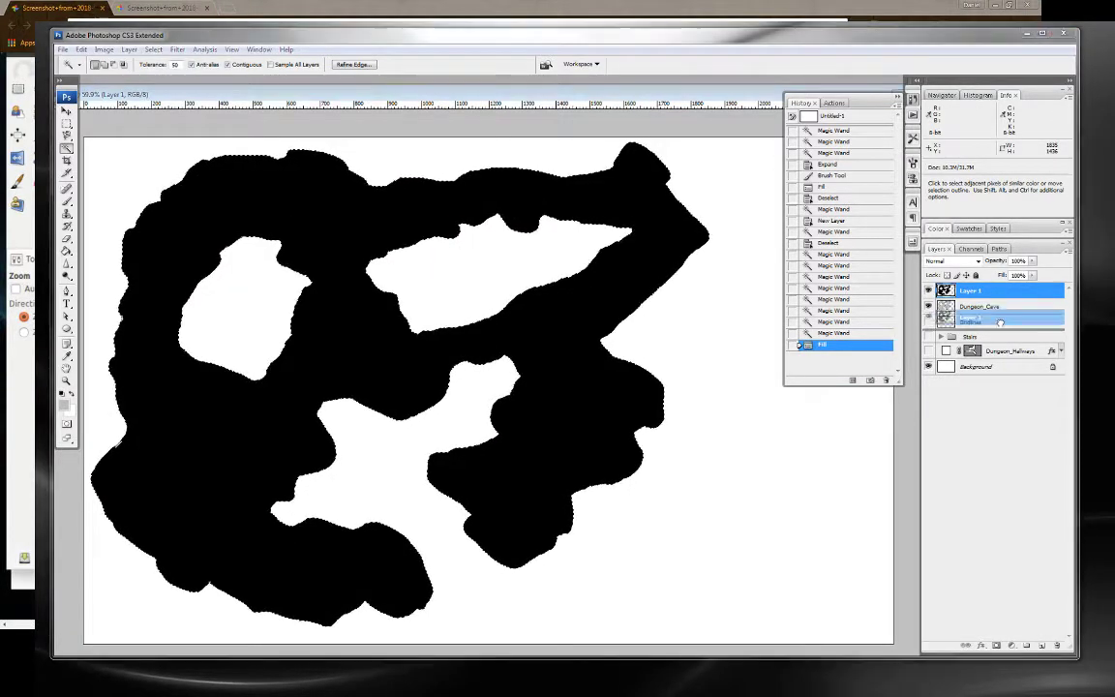
Move Layer 1 beneath Dungeon_Cave, reactivate Dungeon_Cave and deselect.
drag(994, 306, 987, 315)
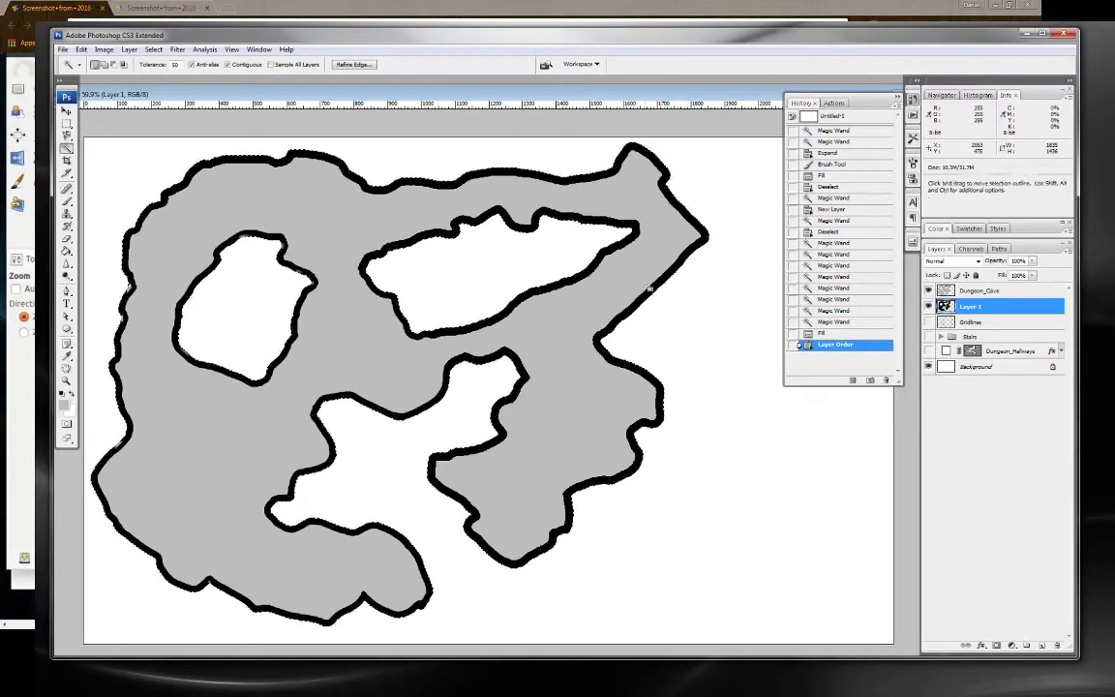
click(963, 294)
key(ctrl+d)
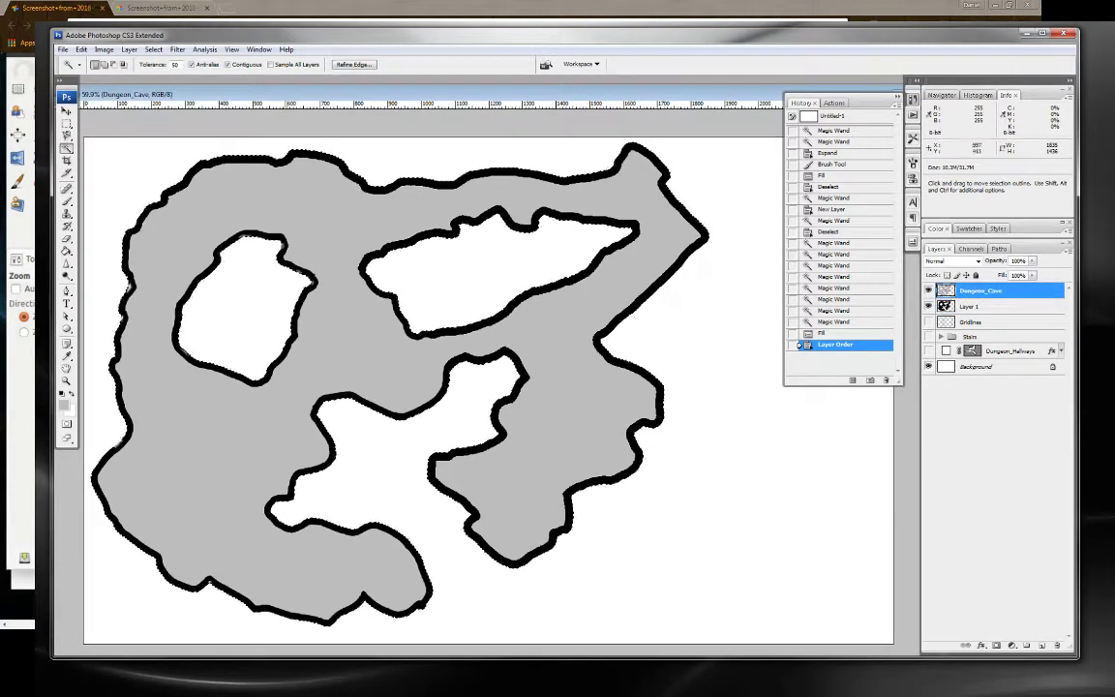
Select the grey cave, invert, and delete everything outside it on Dungeon_Cave.
click(328, 232)
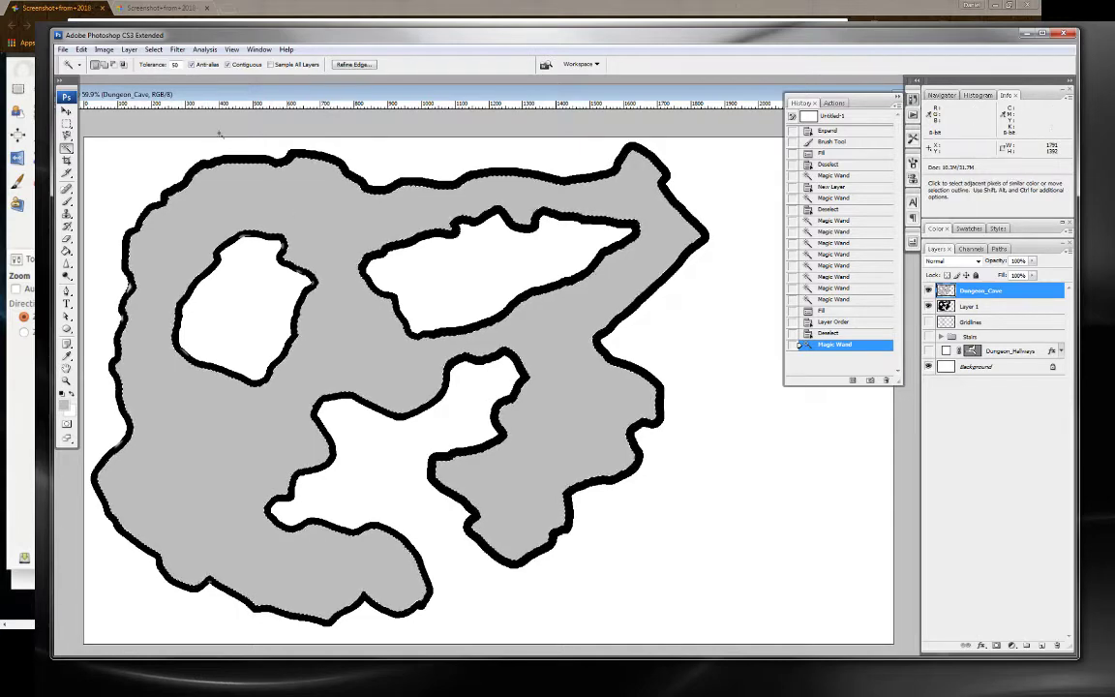
key(ctrl+shift+i)
key(Delete)
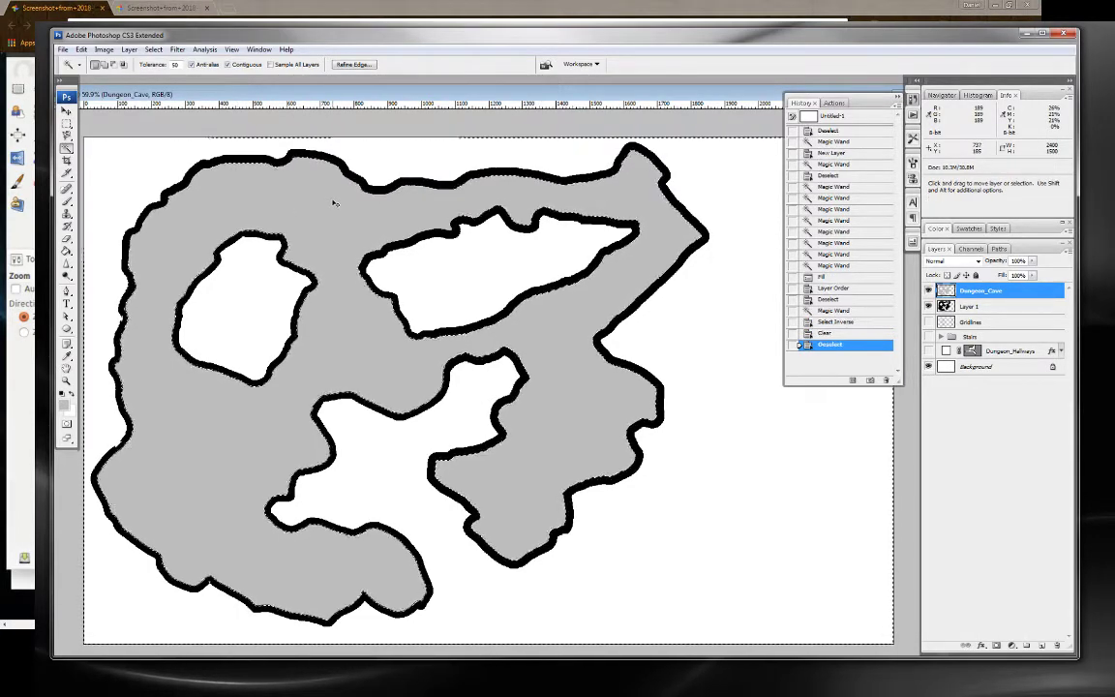
key(ctrl+d)
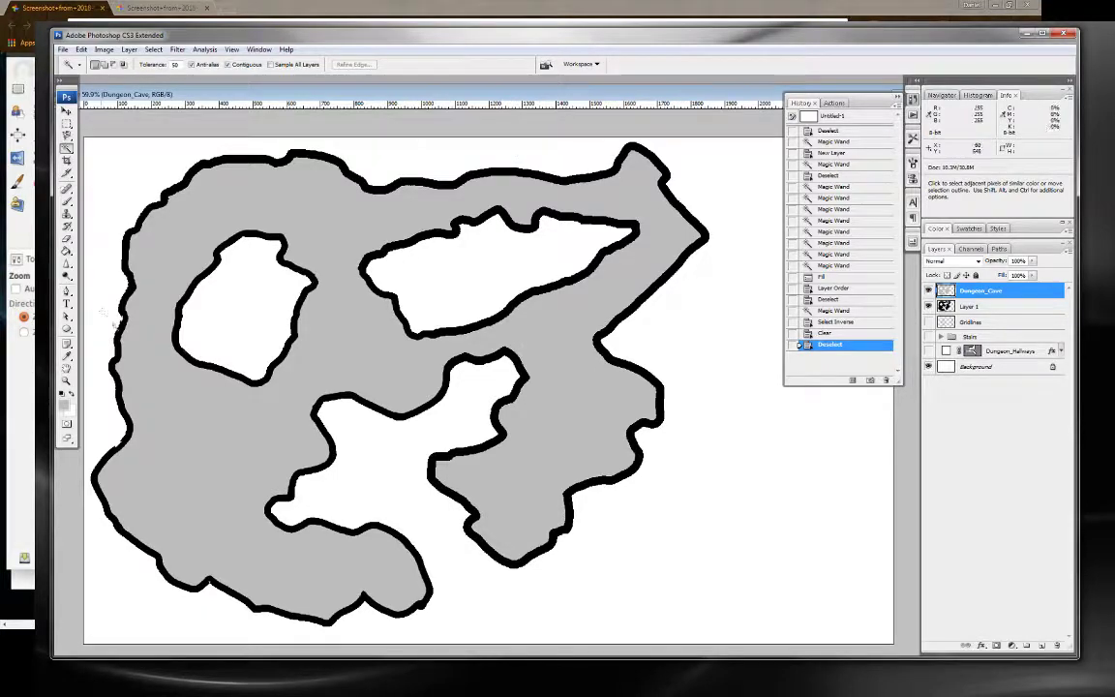
Load the cave shape as a selection and zoom out to view the whole map.
scroll(111, 316, up, 1)
scroll(109, 315, up, 2)
scroll(110, 316, up, 1)
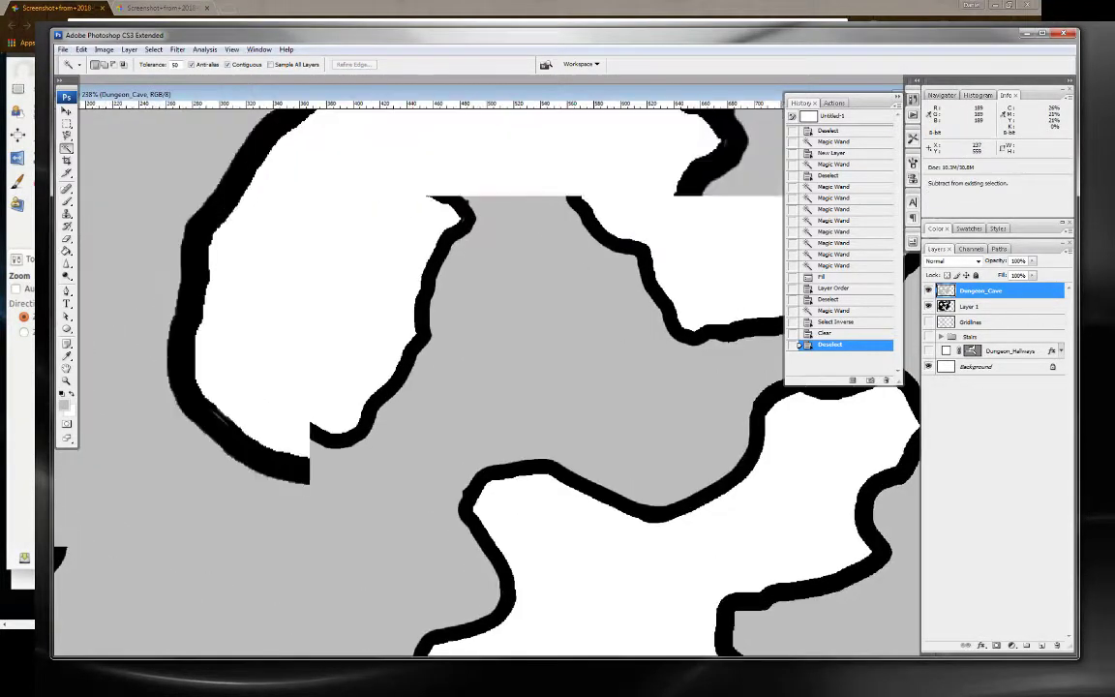
scroll(136, 315, up, 1)
scroll(136, 315, down, 3)
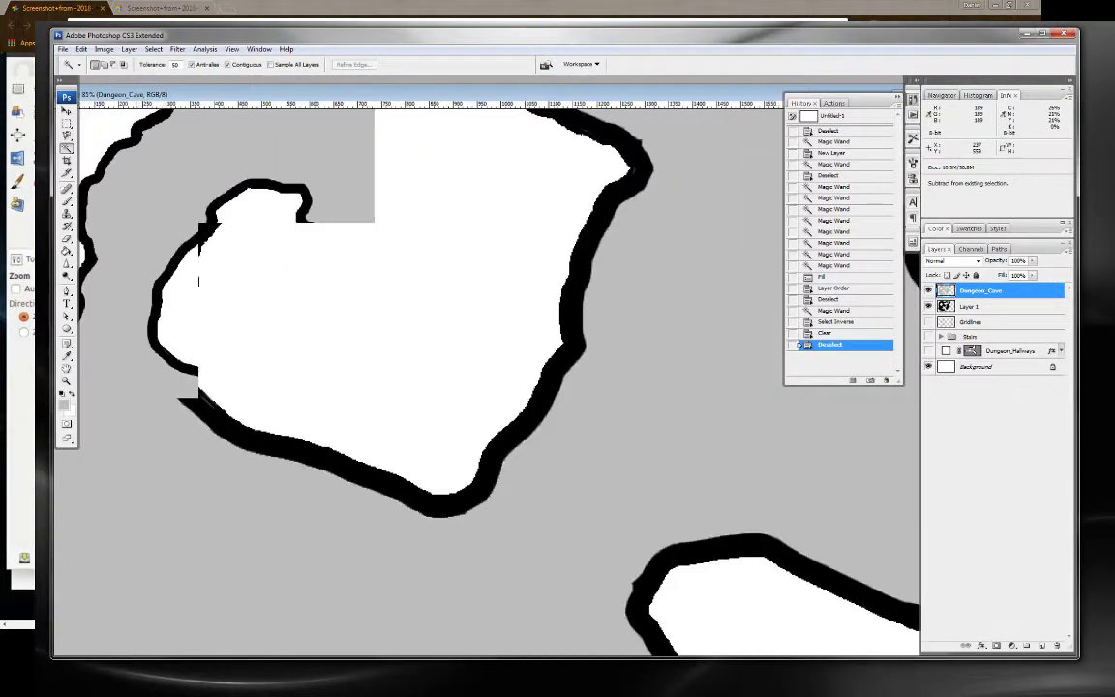
scroll(136, 315, down, 1)
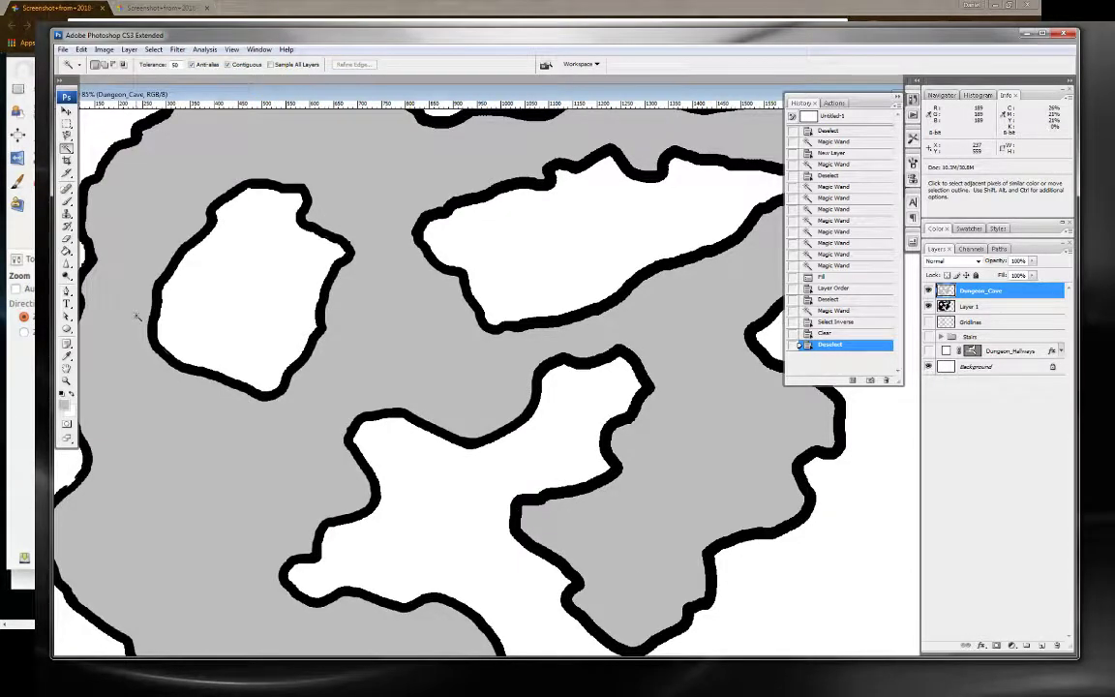
ctrl+click(946, 306)
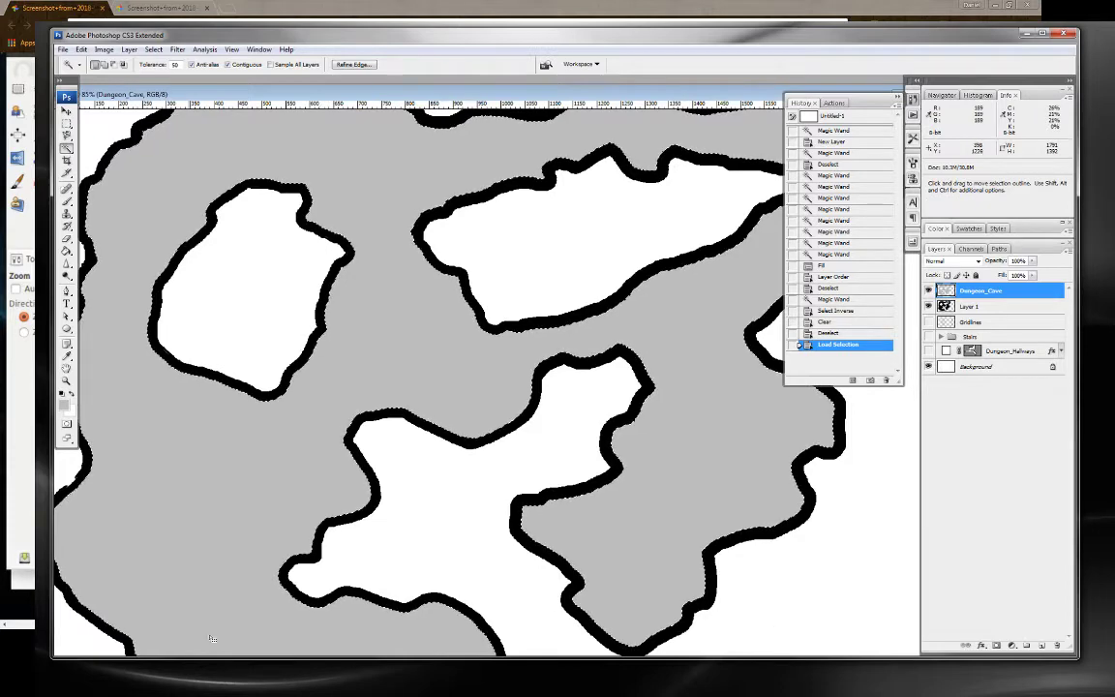
right_click(428, 417)
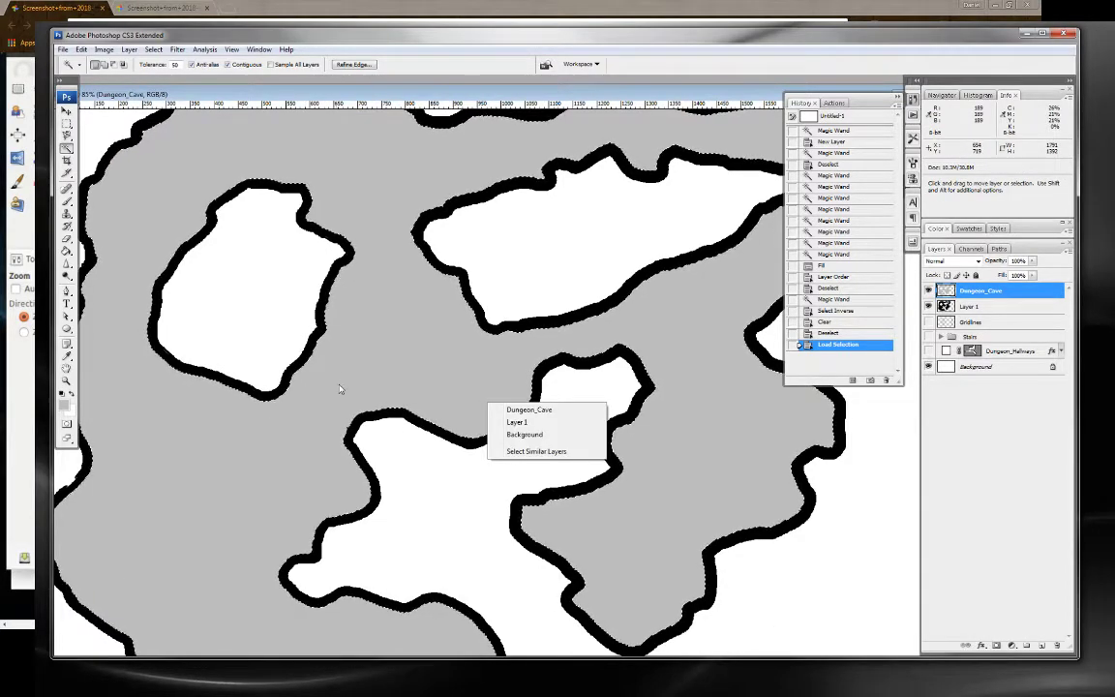
click(430, 65)
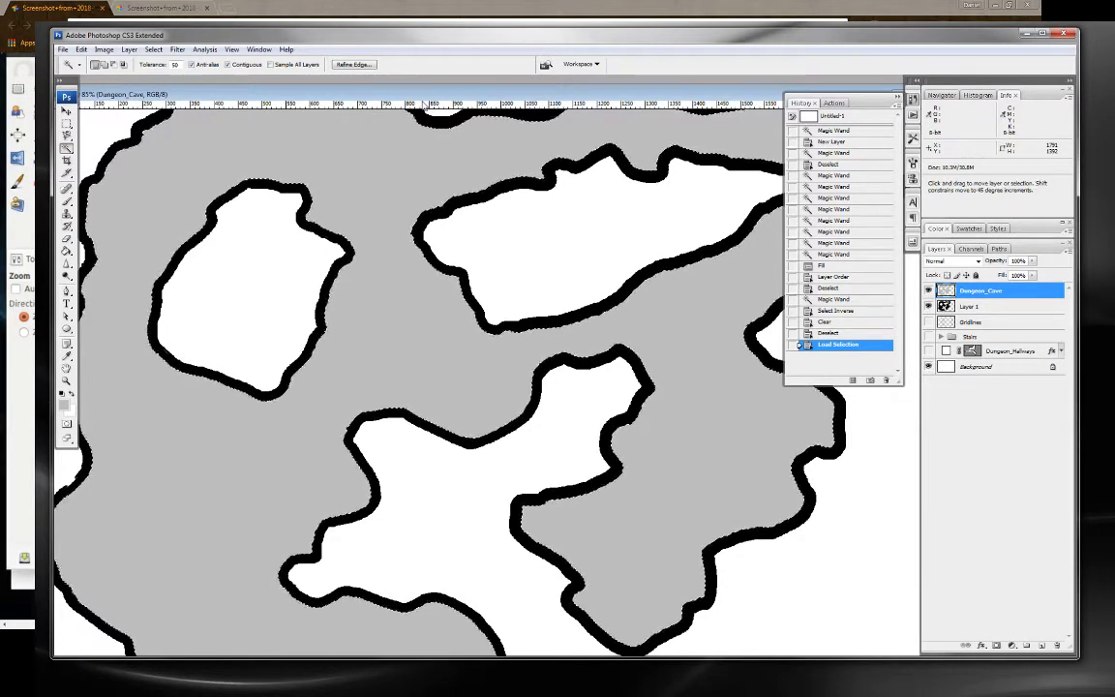
key(ctrl+minus)
key(ctrl+minus)
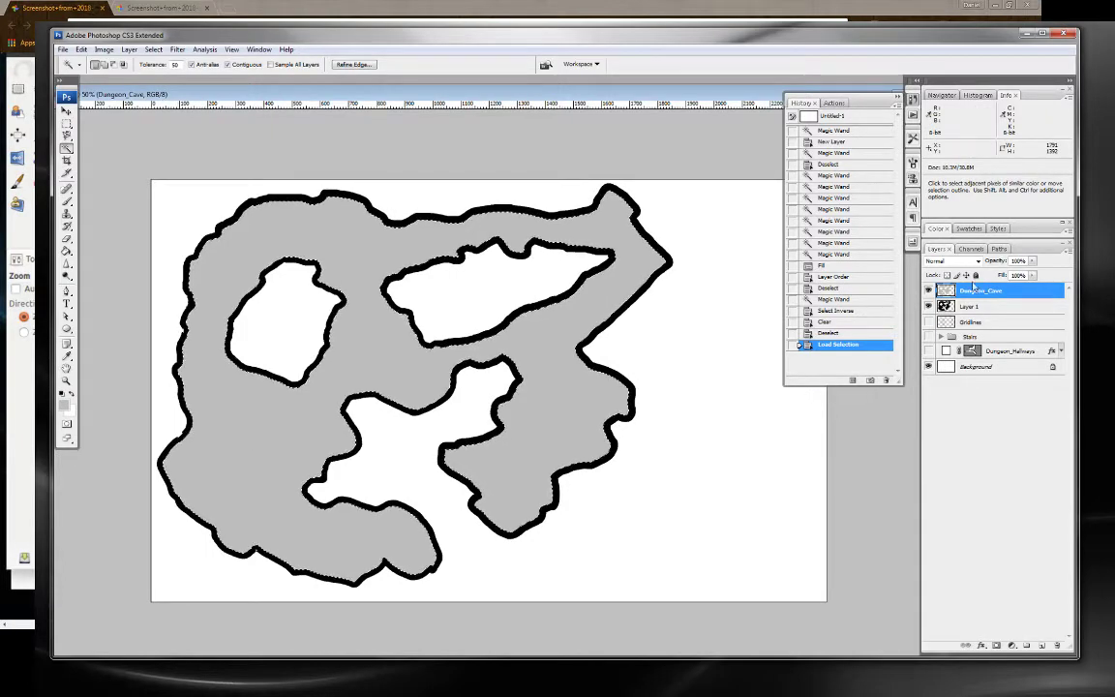
Hide the black Layer 1 outline and drop the selection.
click(938, 306)
click(927, 306)
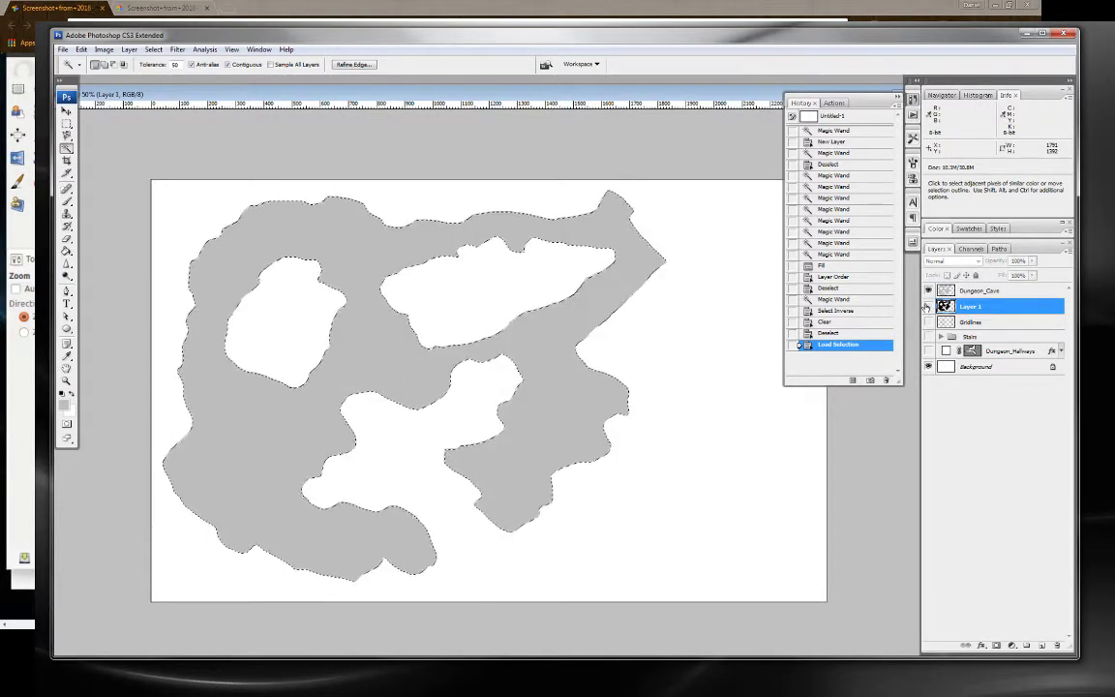
key(ctrl+d)
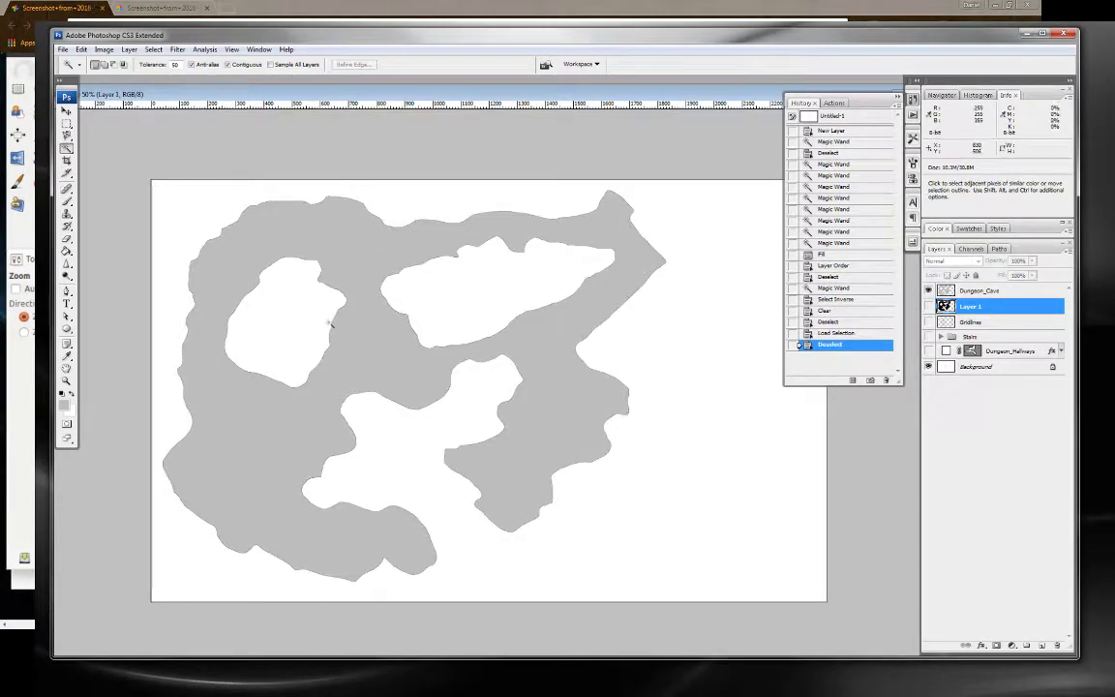
click(928, 306)
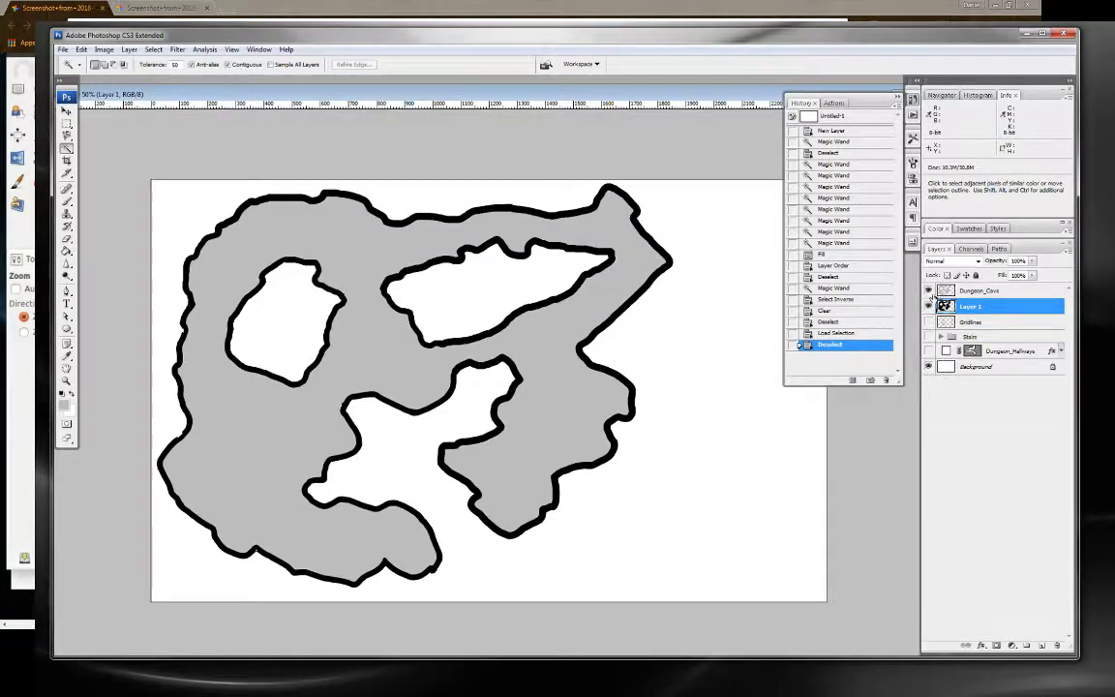
click(927, 305)
Give Dungeon_Cave a thick black Stroke layer style.
double_click(1030, 291)
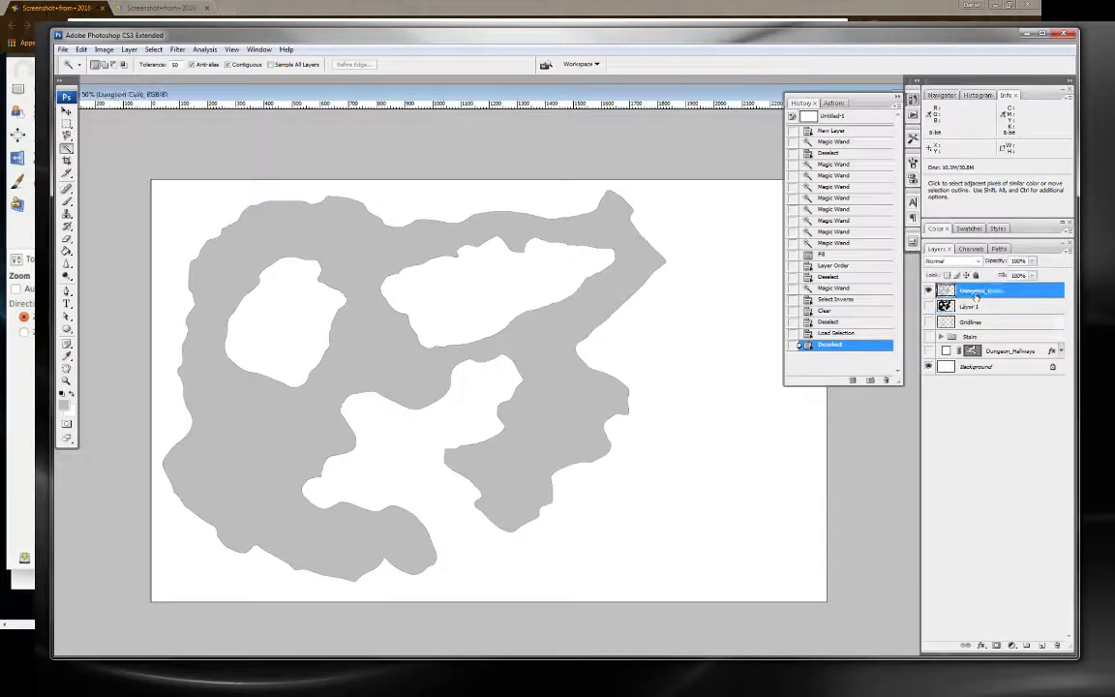
click(550, 503)
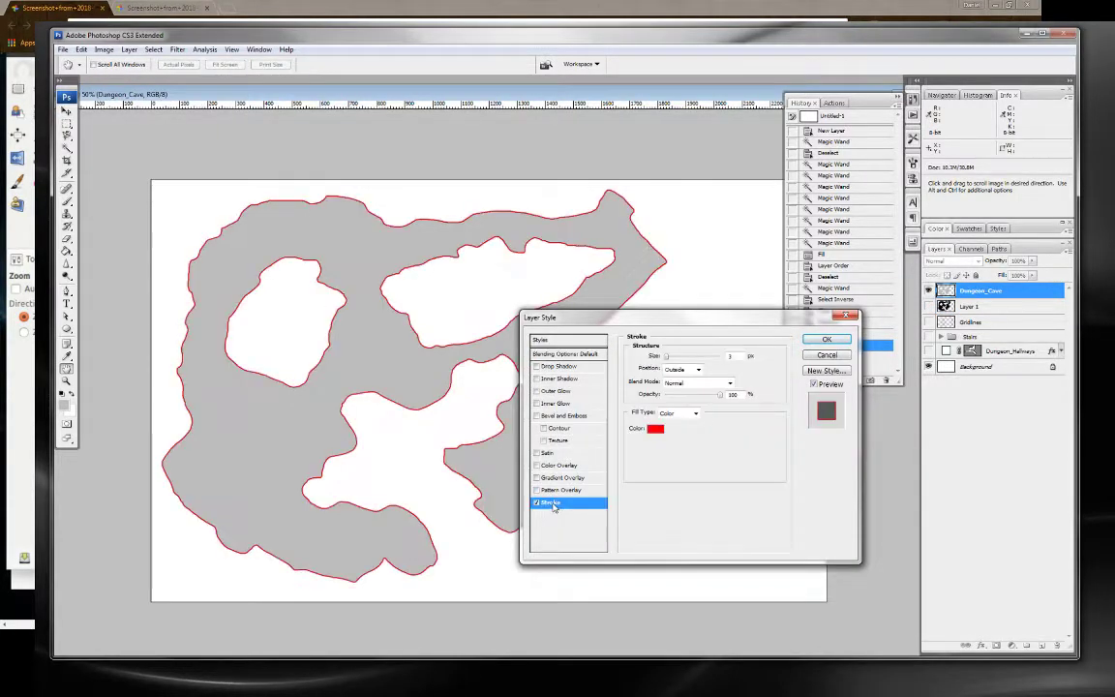
click(655, 429)
text(0)
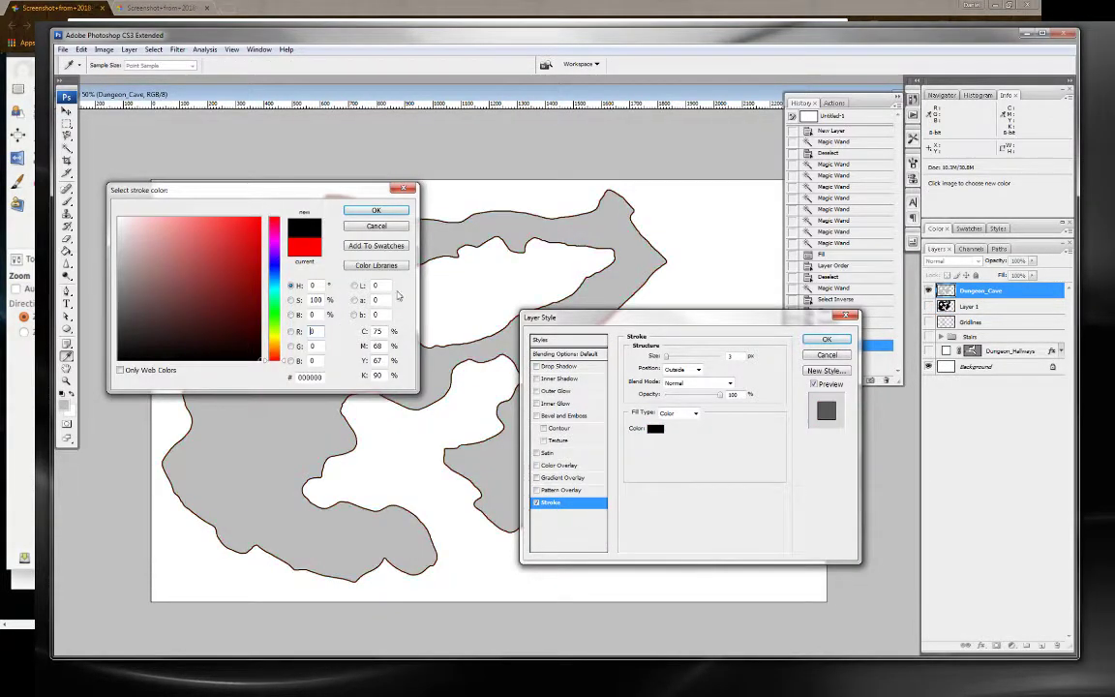
click(376, 210)
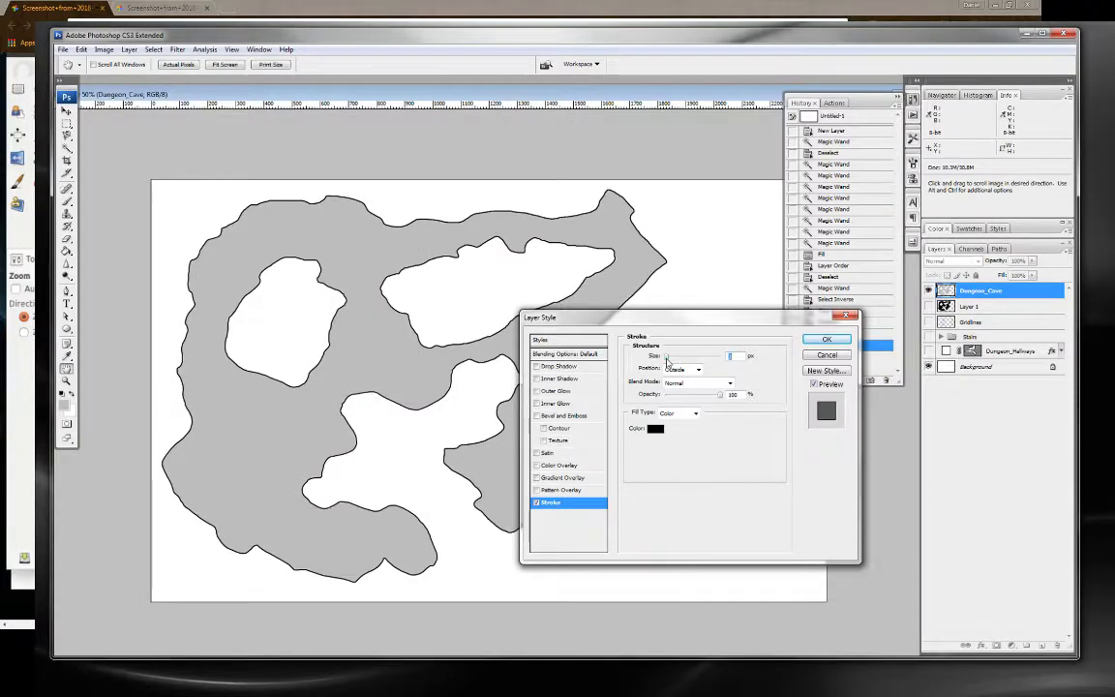
drag(667, 359, 676, 362)
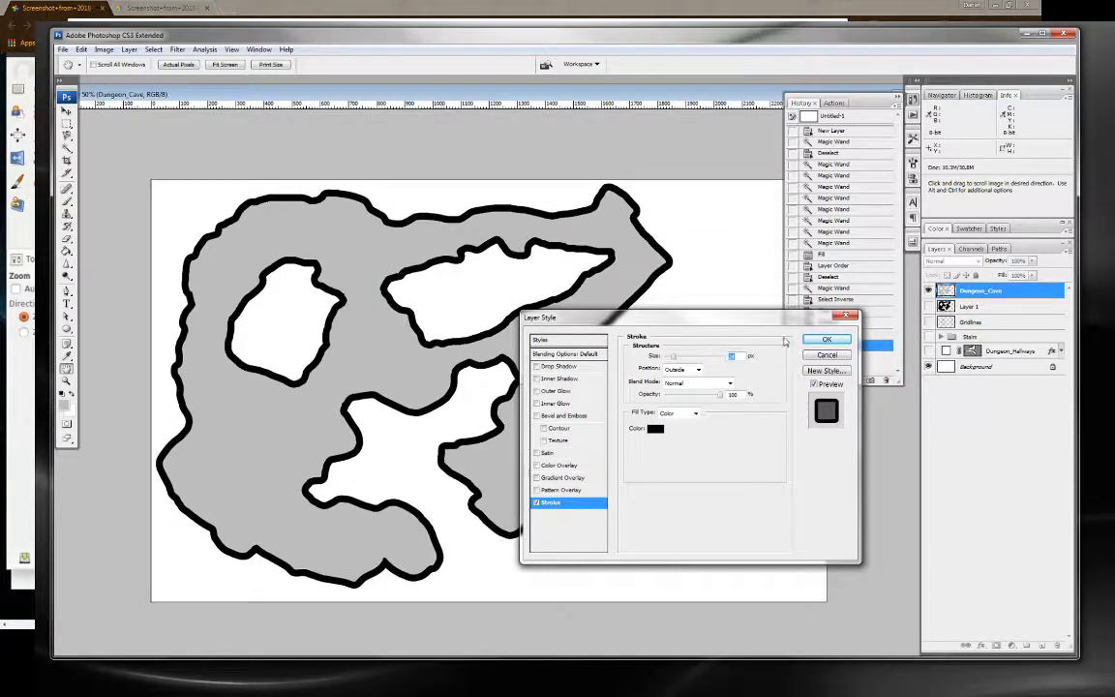
click(827, 338)
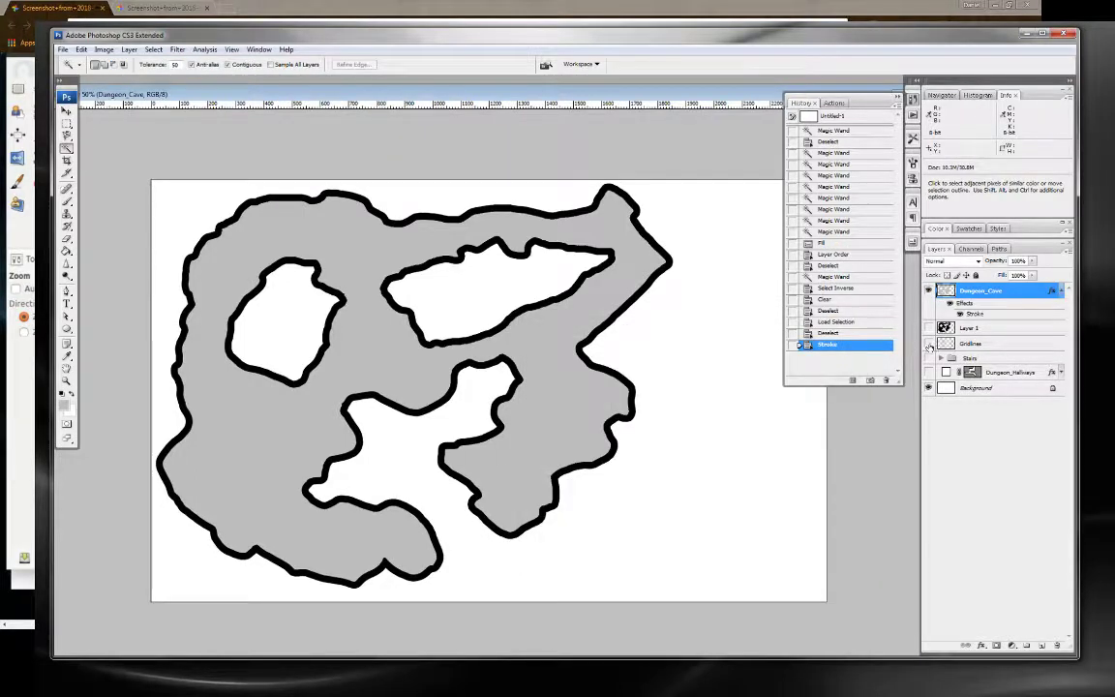
Move Dungeon_Cave beneath Dungeon_Hallways and toggle the hallways' visibility.
drag(990, 294, 931, 366)
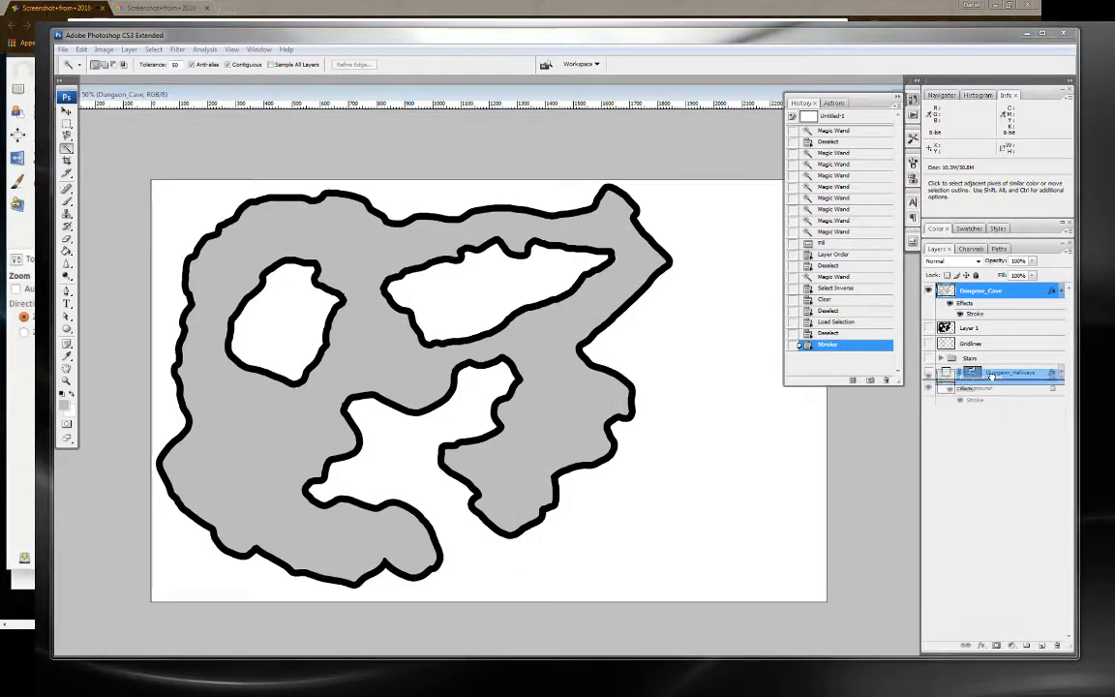
click(929, 336)
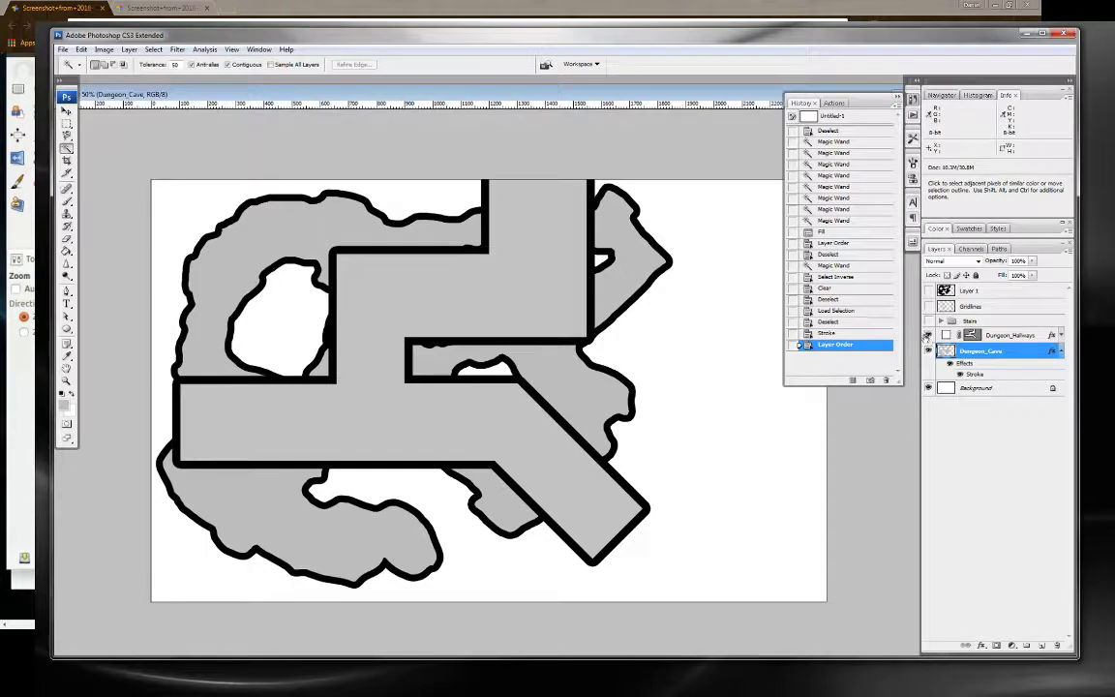
click(928, 336)
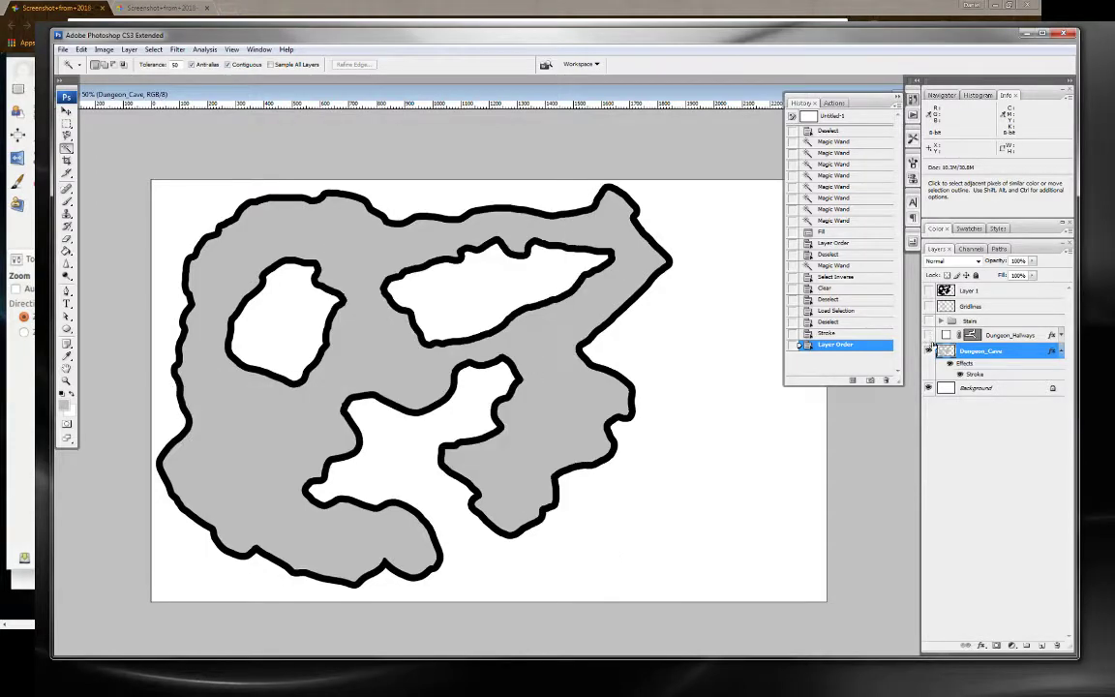
Add a Gradient Overlay at 180° to the Dungeon_Cave layer and bring up the gradient editor.
double_click(1026, 350)
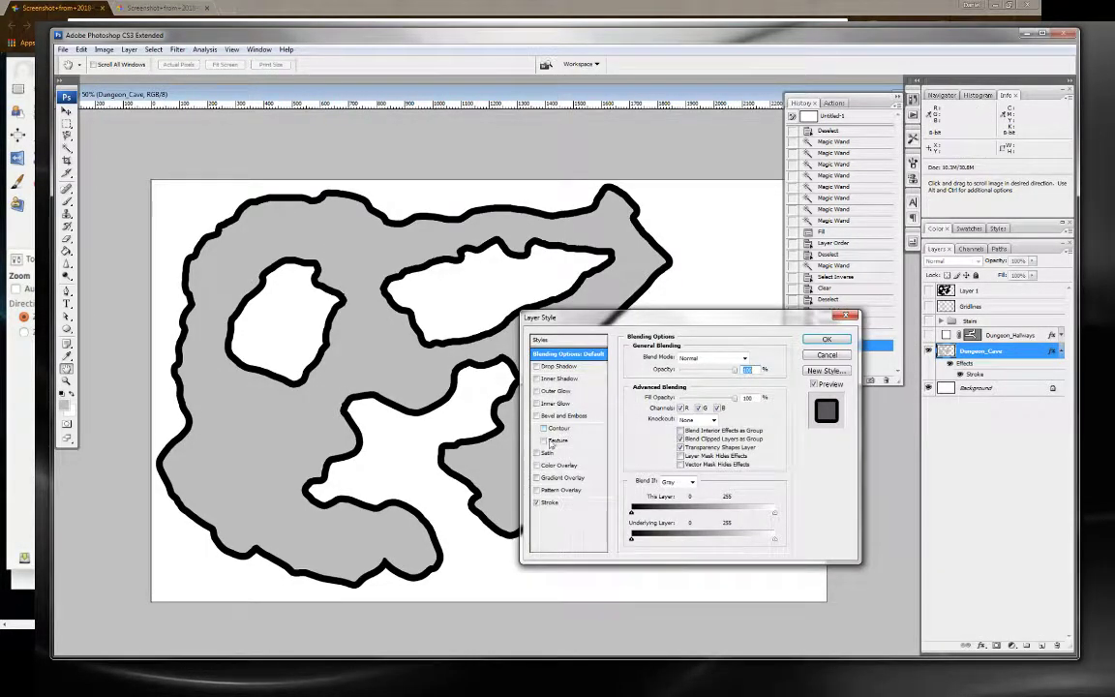
click(551, 478)
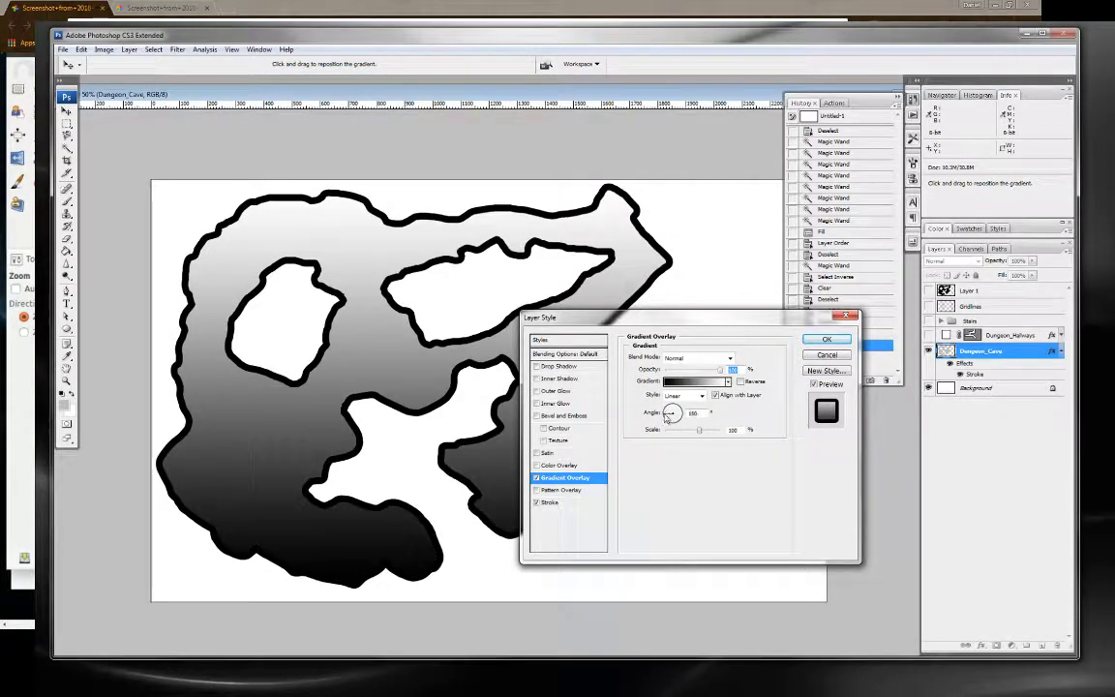
click(668, 414)
click(728, 382)
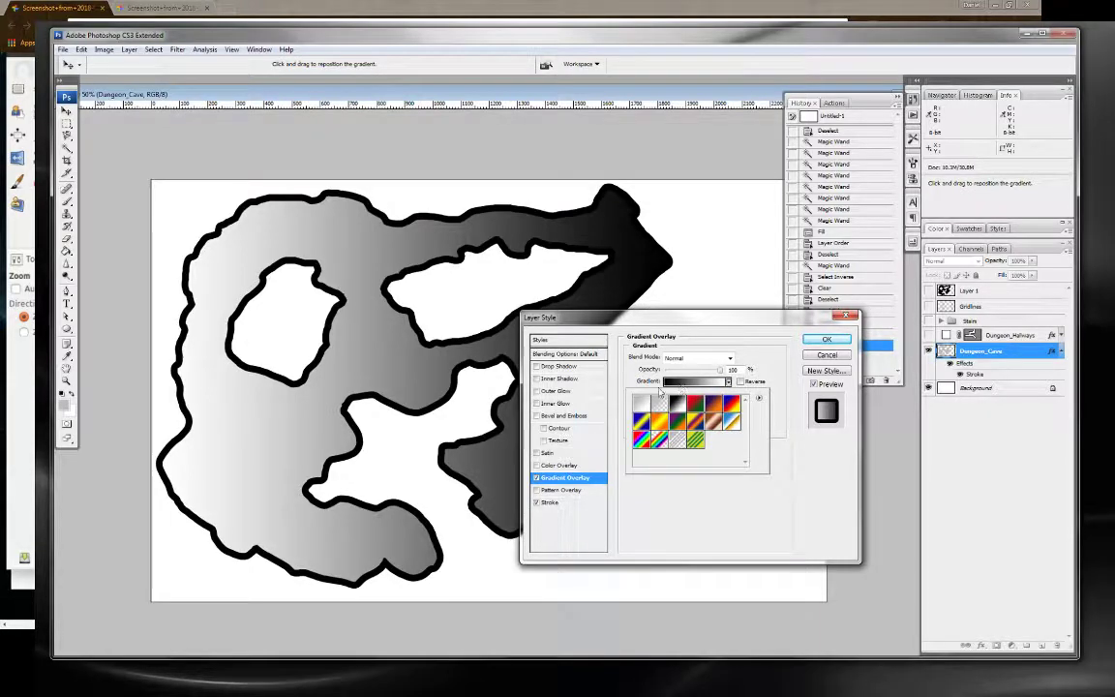
click(681, 381)
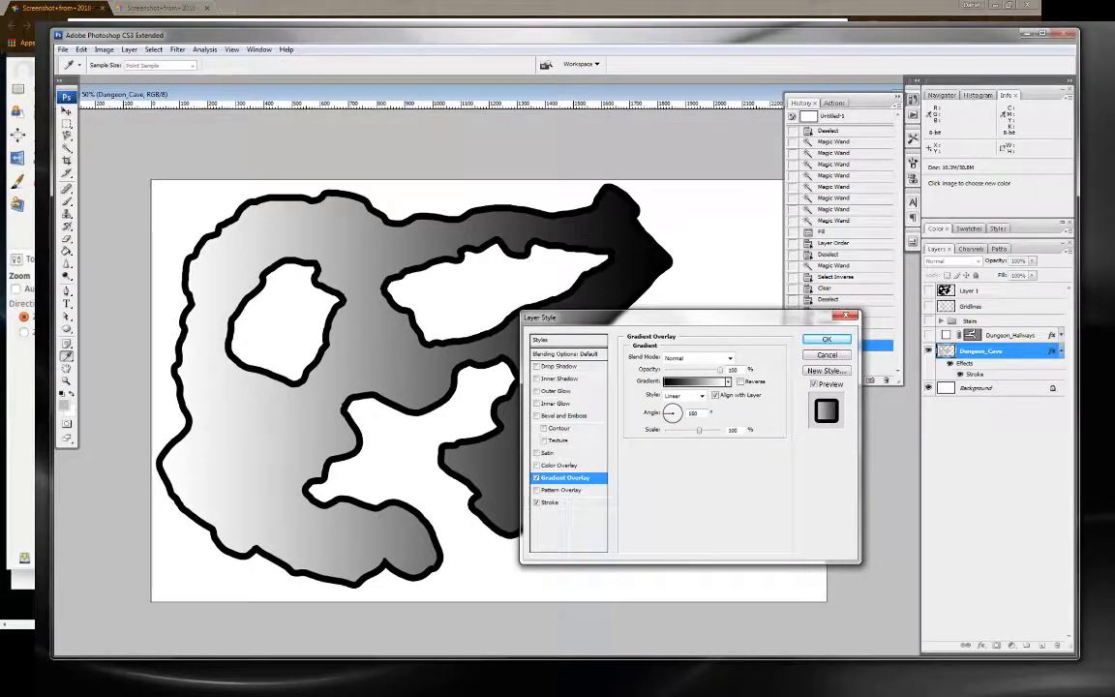
drag(774, 275, 839, 205)
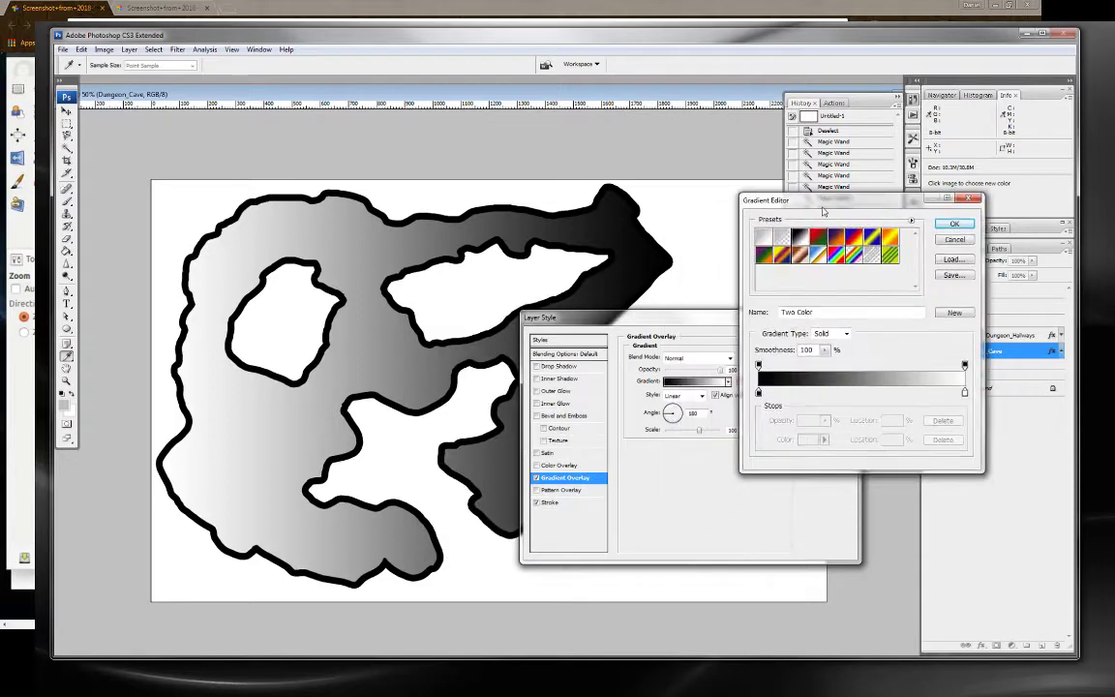
Set the gradient stops to dark grey #606060 and light grey #b0b0b0.
click(758, 393)
click(809, 440)
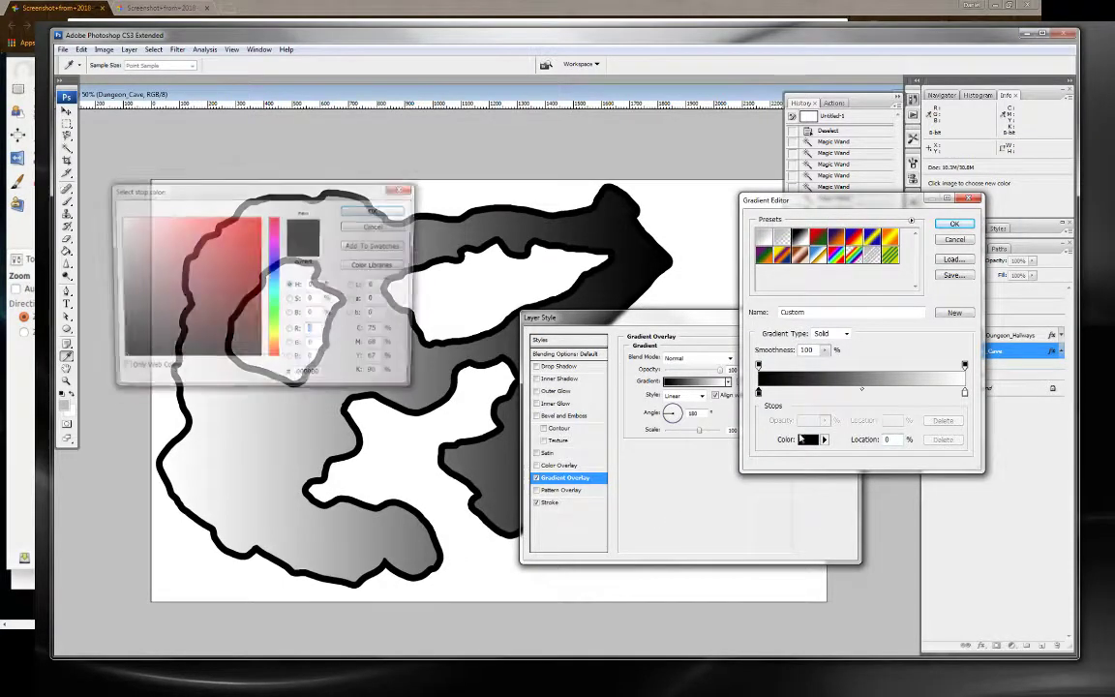
drag(174, 304, 117, 306)
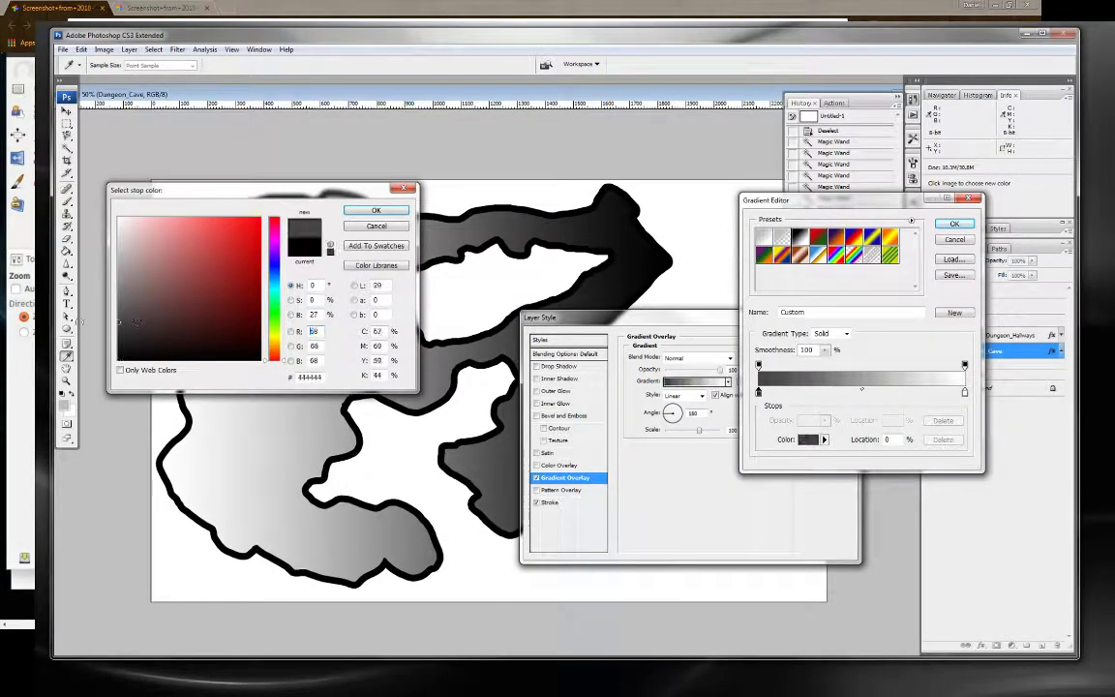
click(375, 210)
click(964, 394)
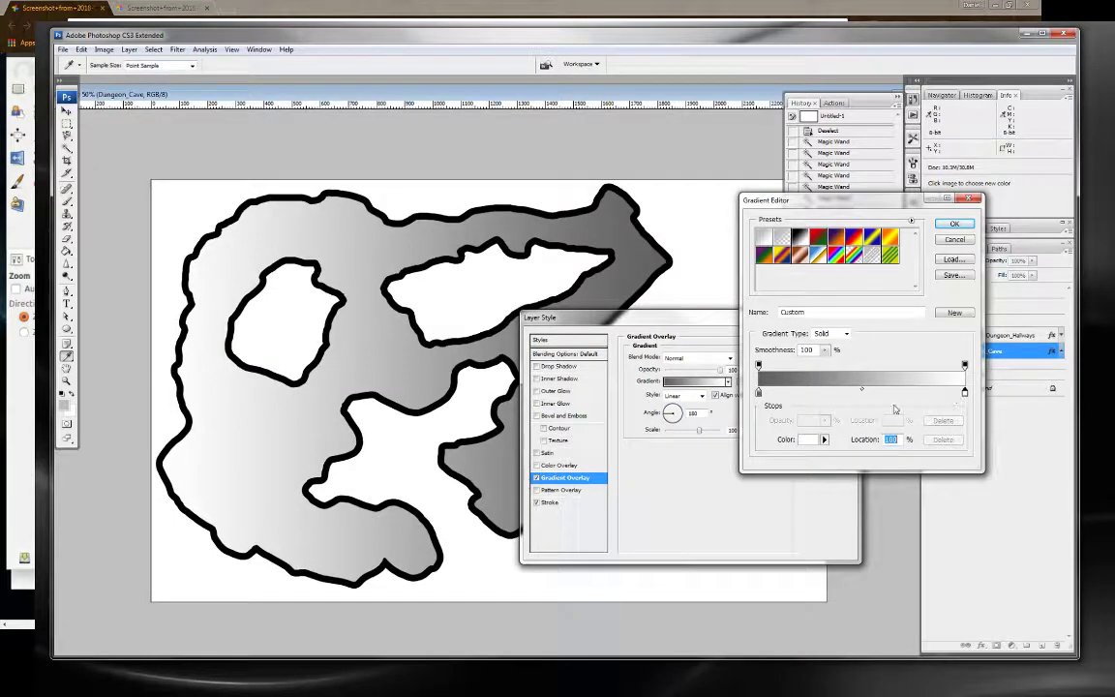
click(808, 439)
drag(145, 281, 97, 262)
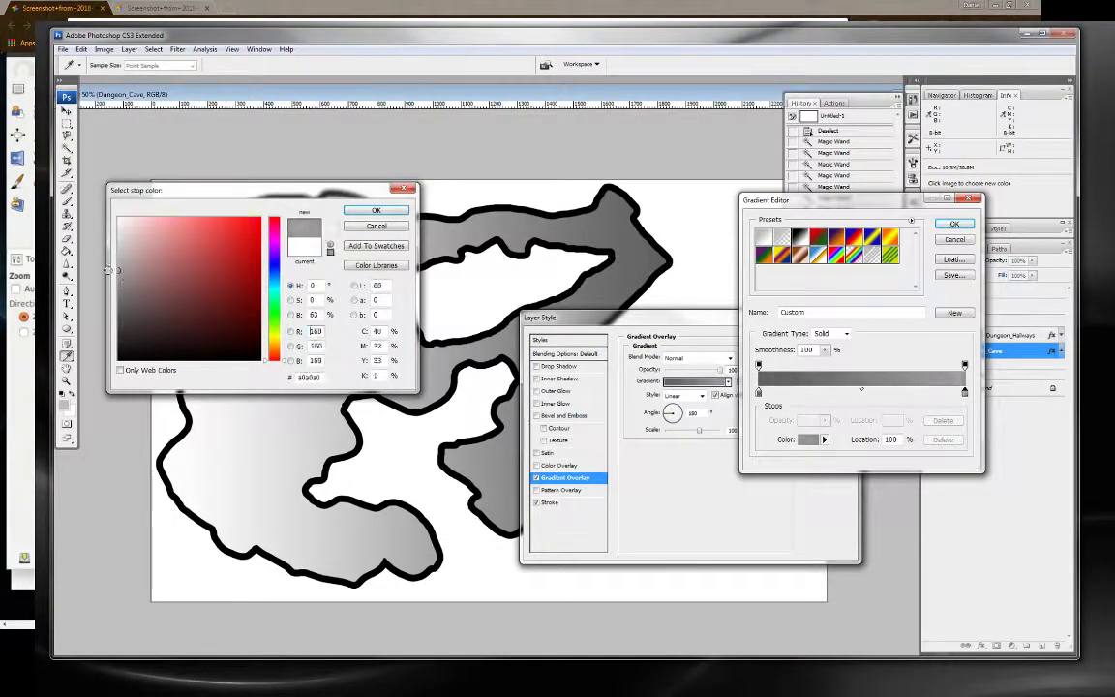
click(377, 211)
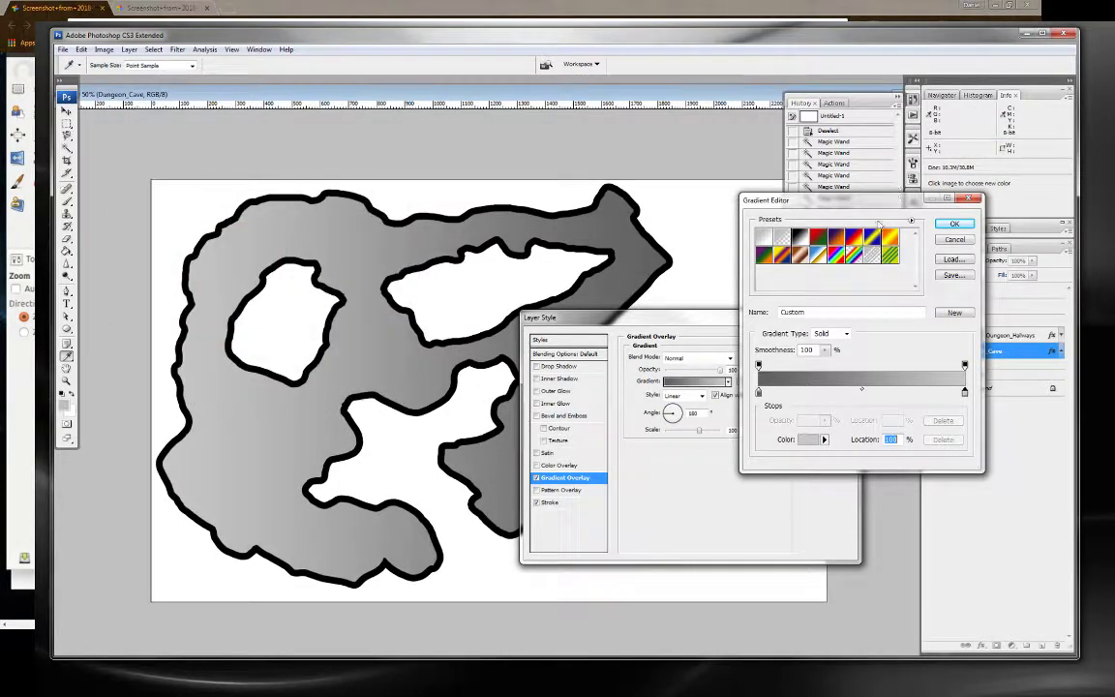
Apply the grey gradient overlay to the cave and show Dungeon_Hallways.
click(954, 223)
click(823, 345)
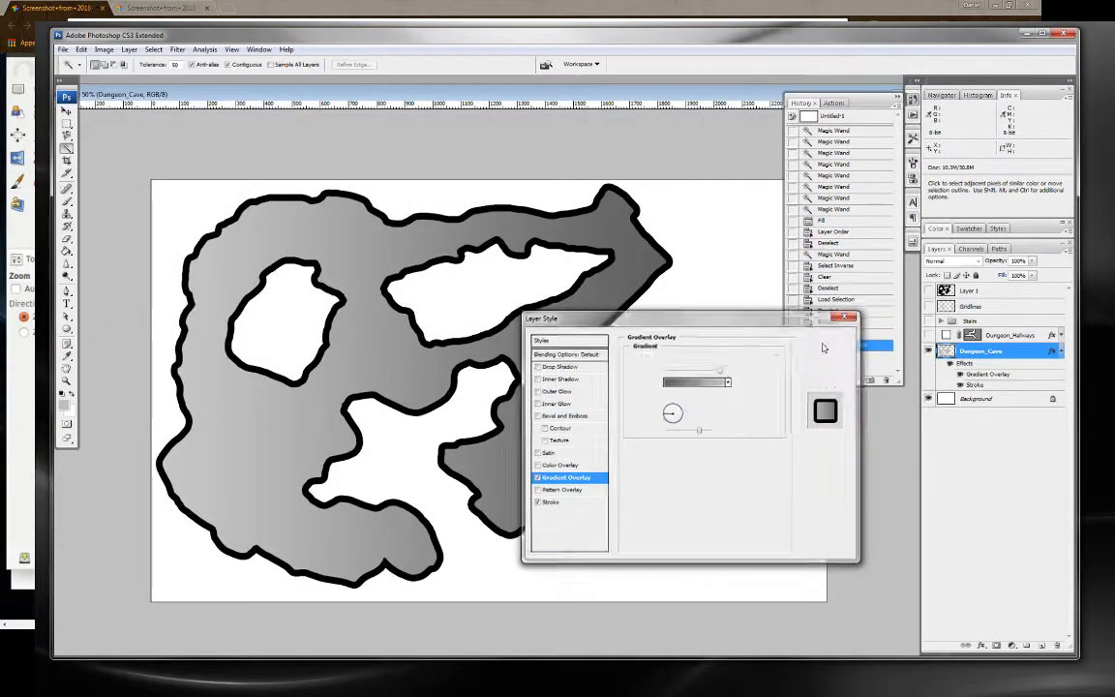
click(929, 336)
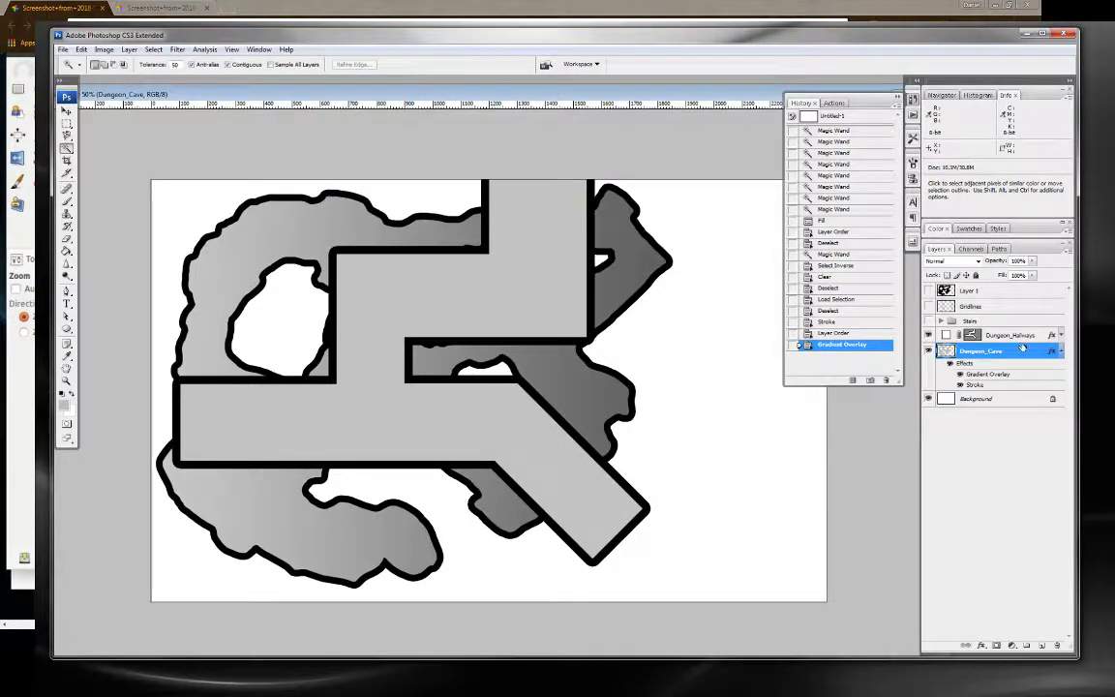
Try a Color Overlay on the cave layer, then remove it and close the styles.
double_click(958, 352)
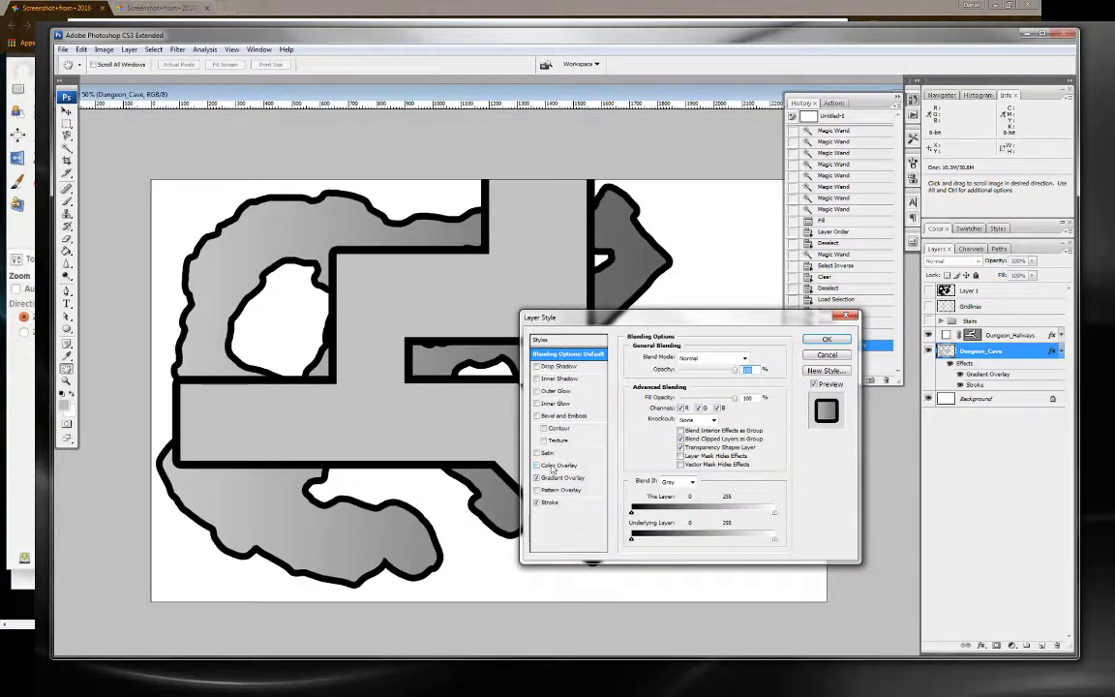
click(571, 465)
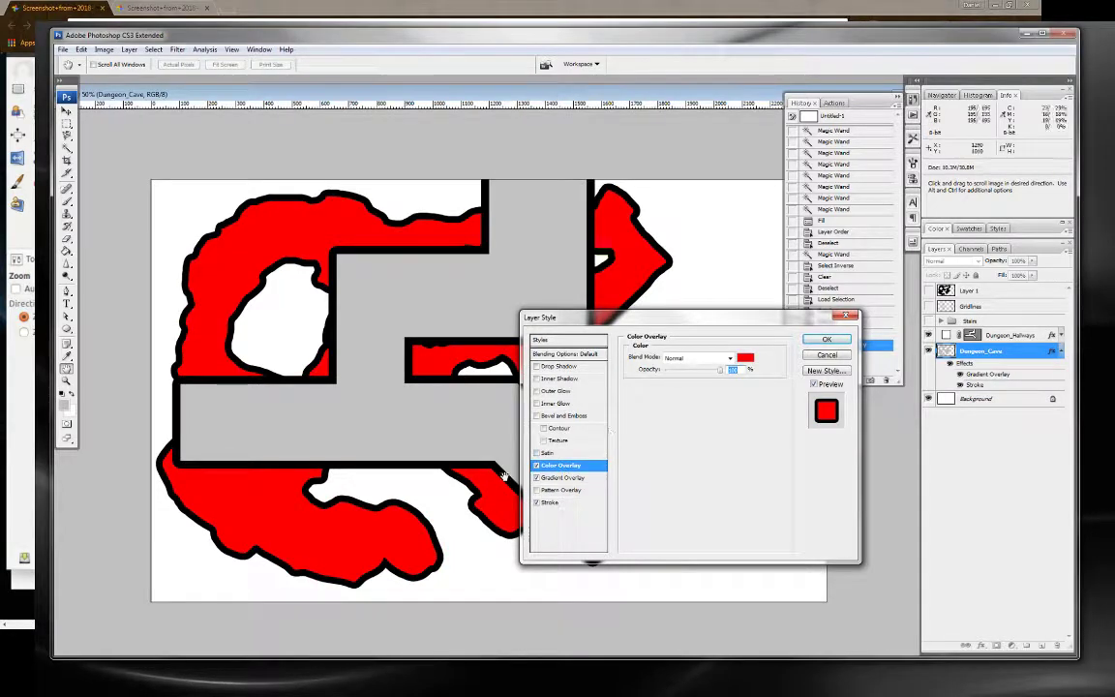
click(536, 466)
click(827, 338)
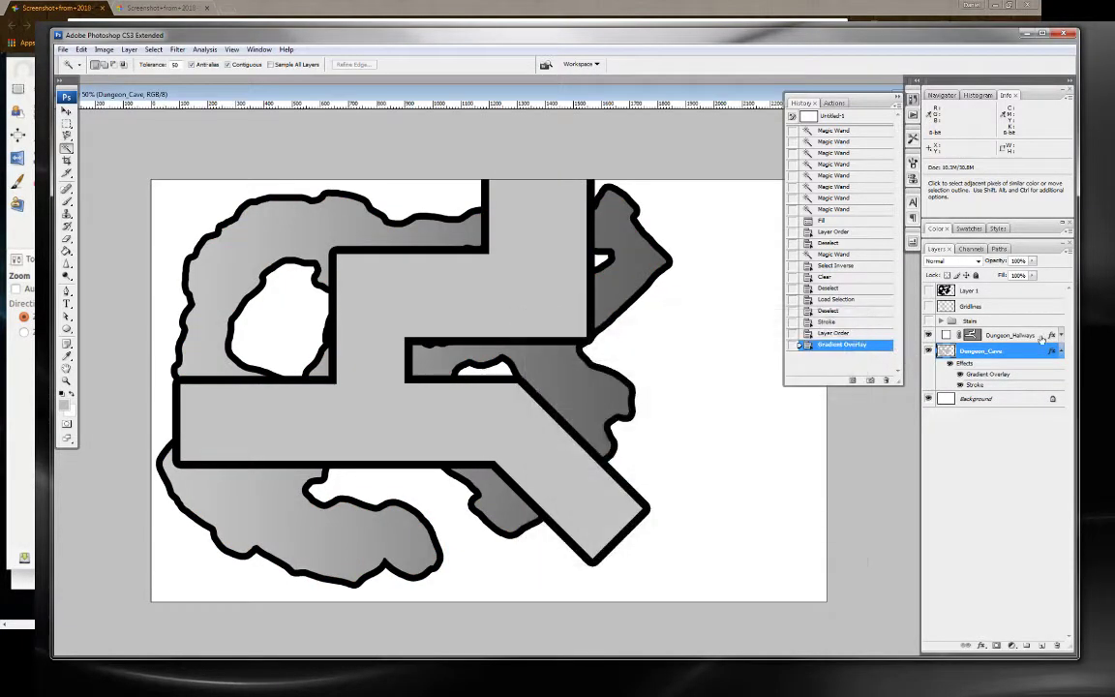
Give Dungeon_Hallways a light grey #ebebeb Color Overlay.
click(1012, 335)
double_click(1053, 336)
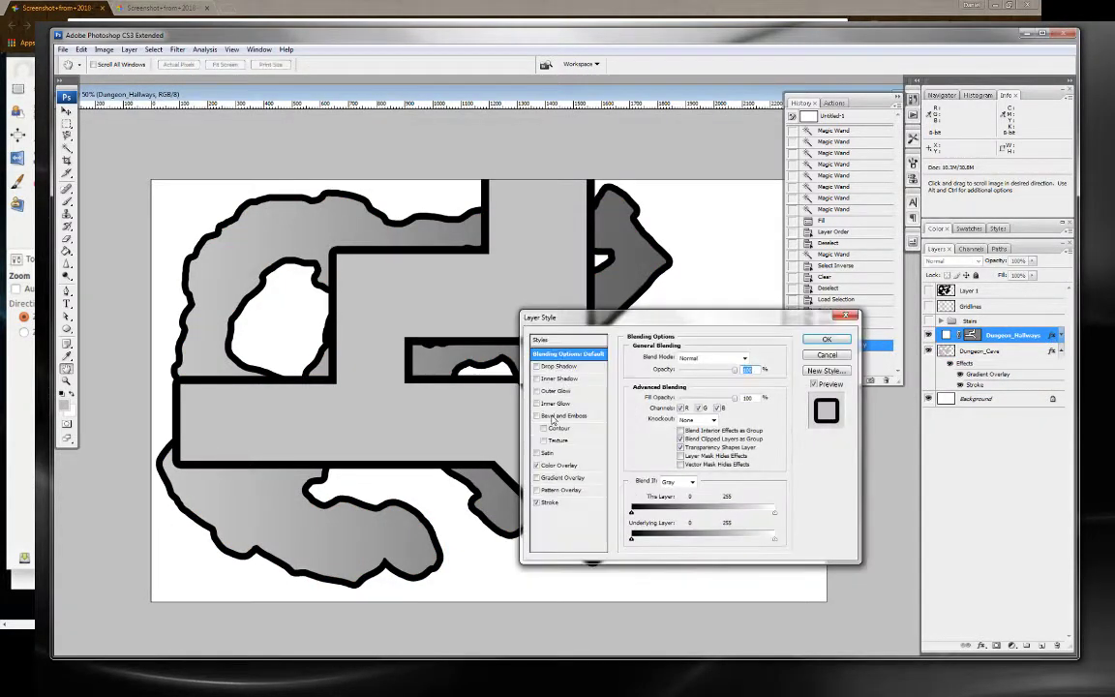
click(591, 467)
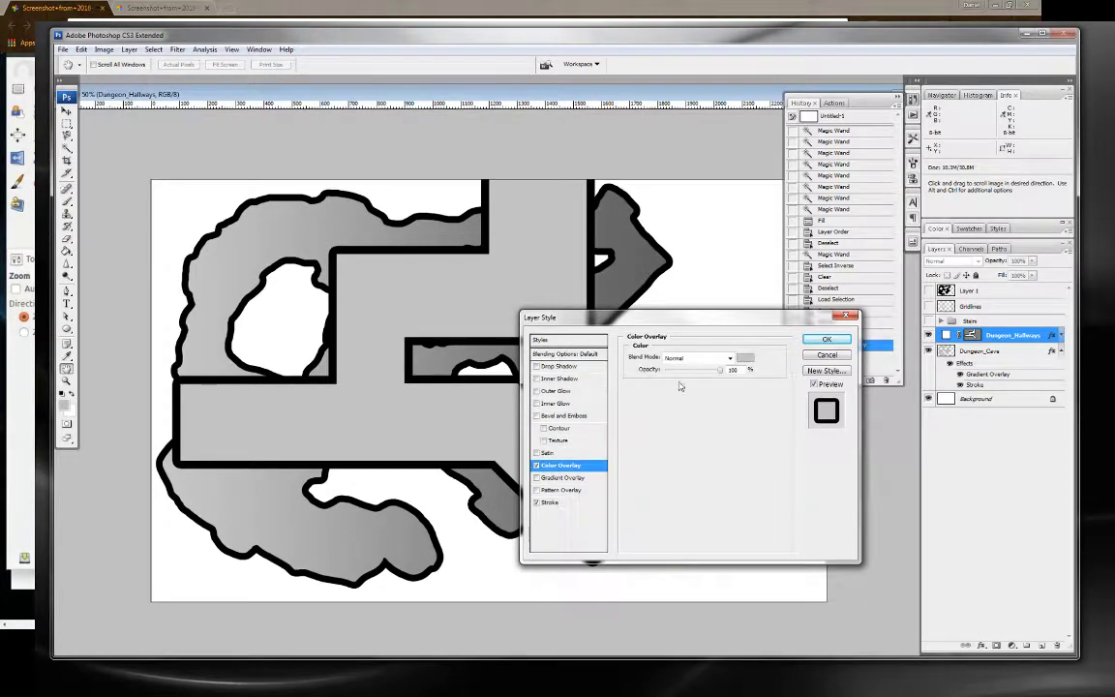
click(744, 359)
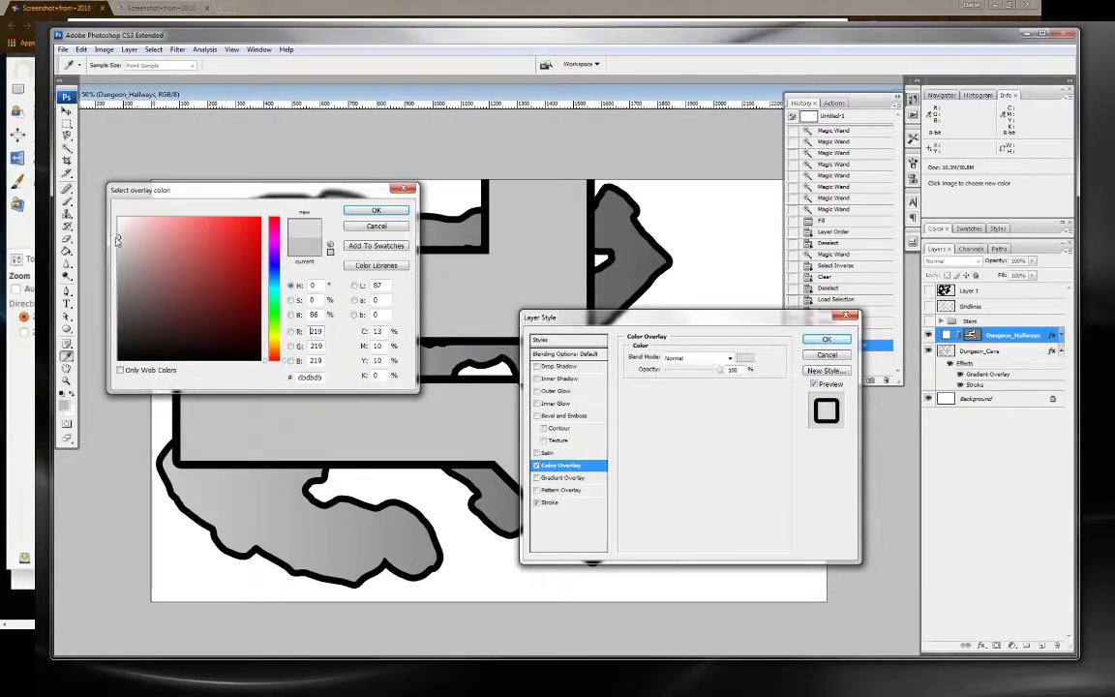
drag(134, 236, 103, 228)
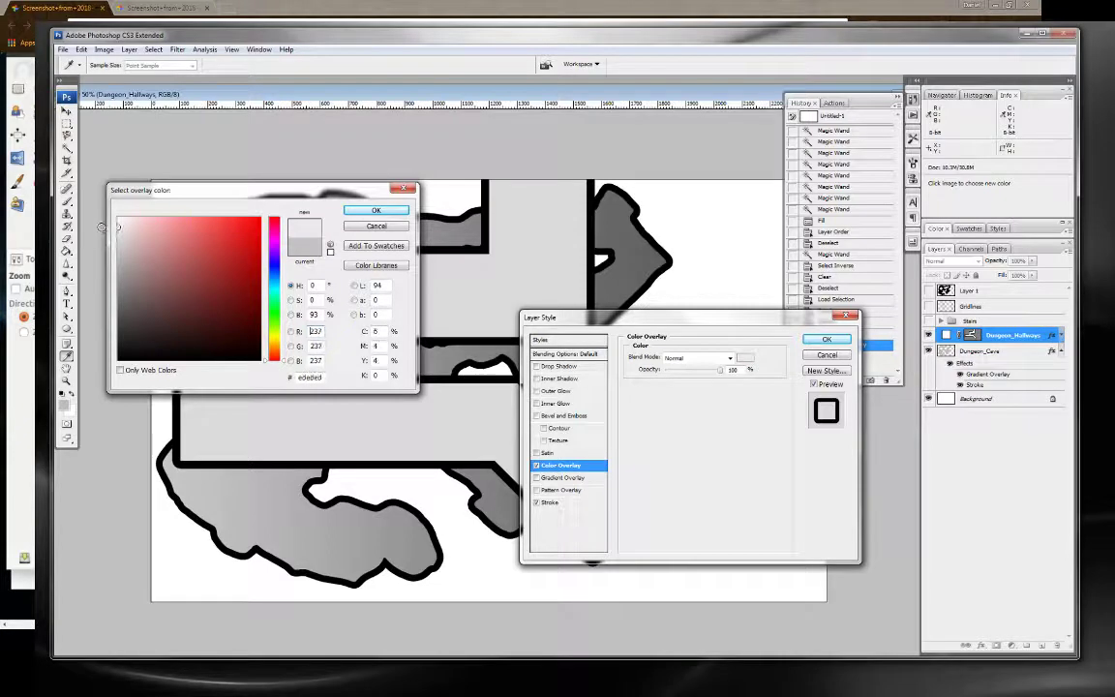
click(368, 210)
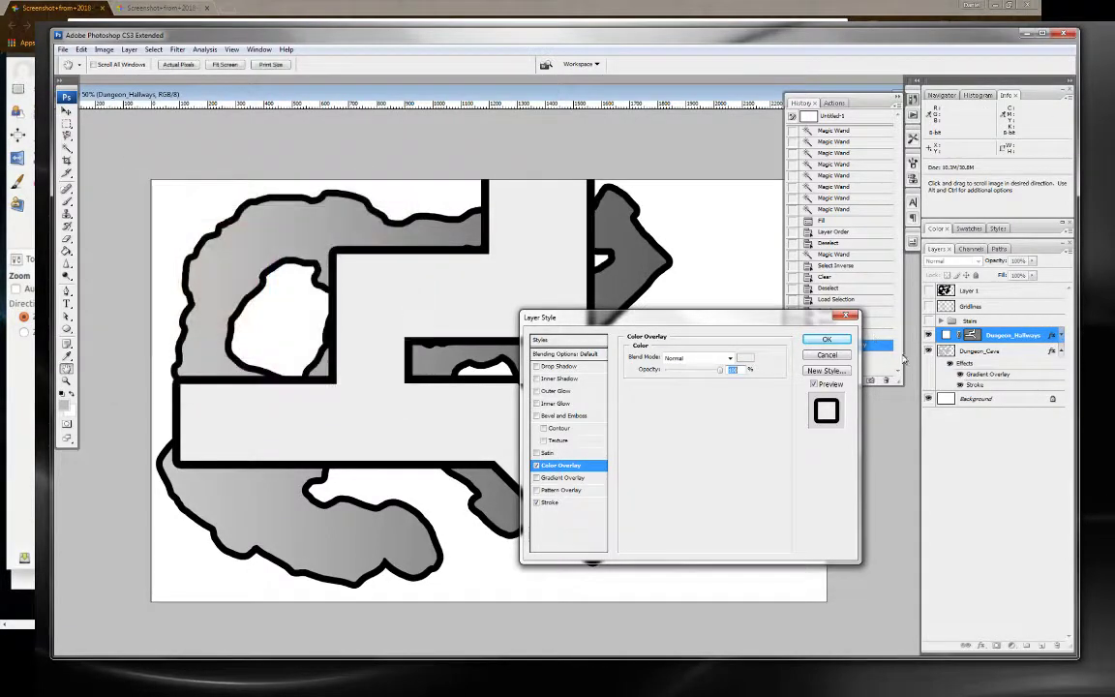
key(Return)
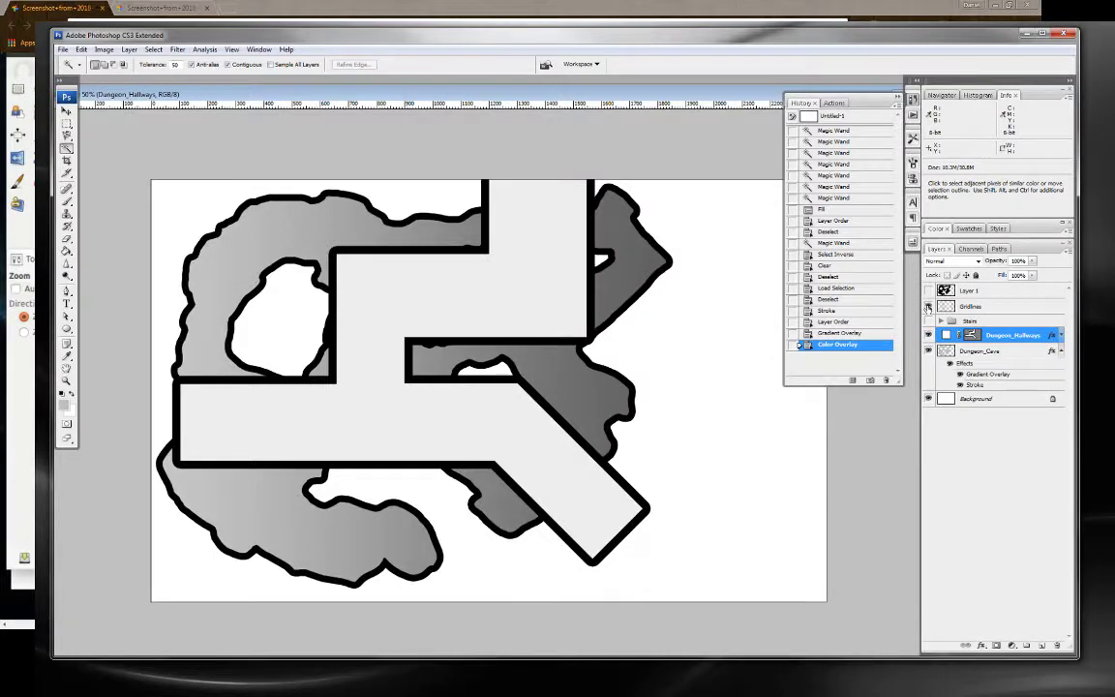
Toggle Gridlines visibility, leaving it hidden, and delete Layer 1.
click(927, 308)
click(927, 308)
click(927, 308)
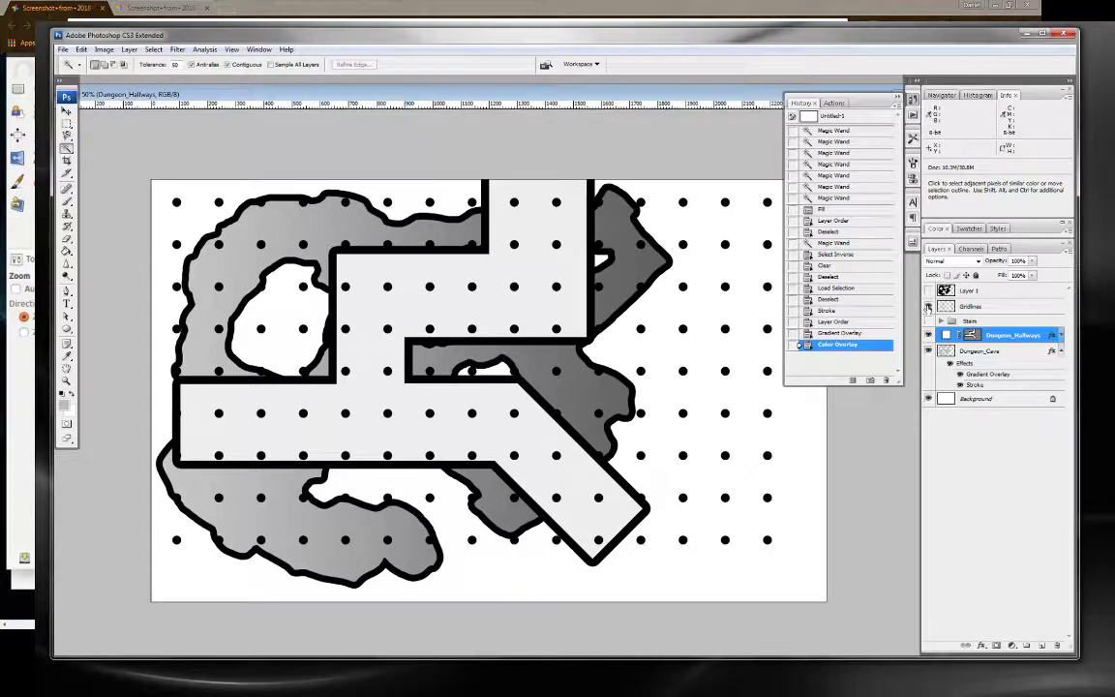
click(928, 308)
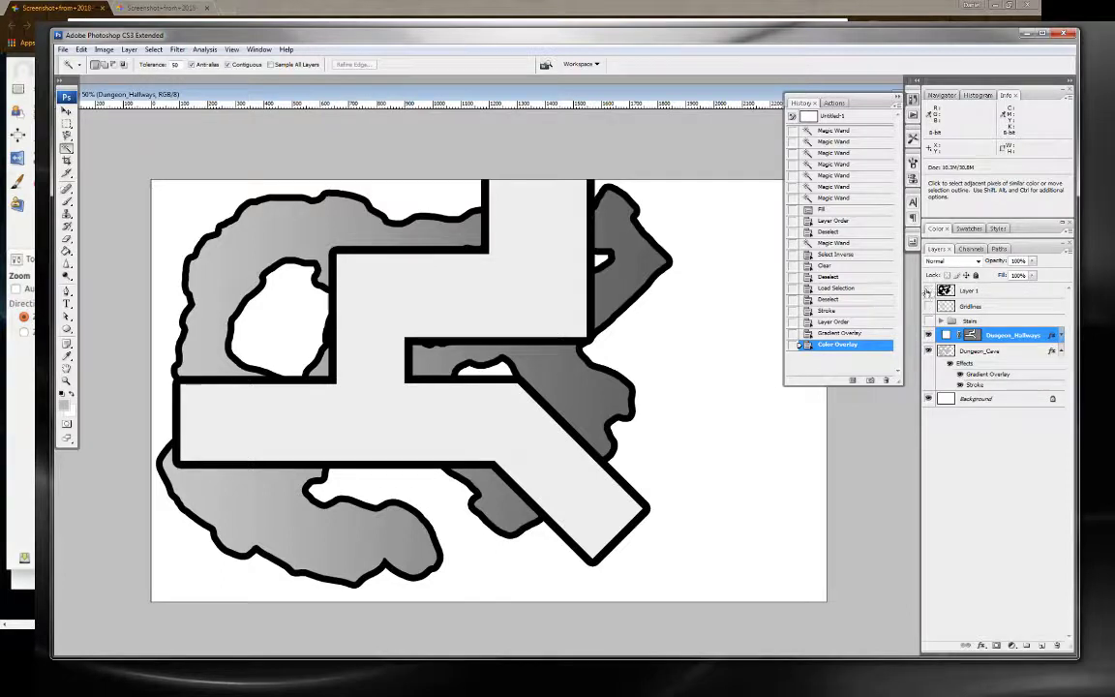
drag(926, 292, 948, 635)
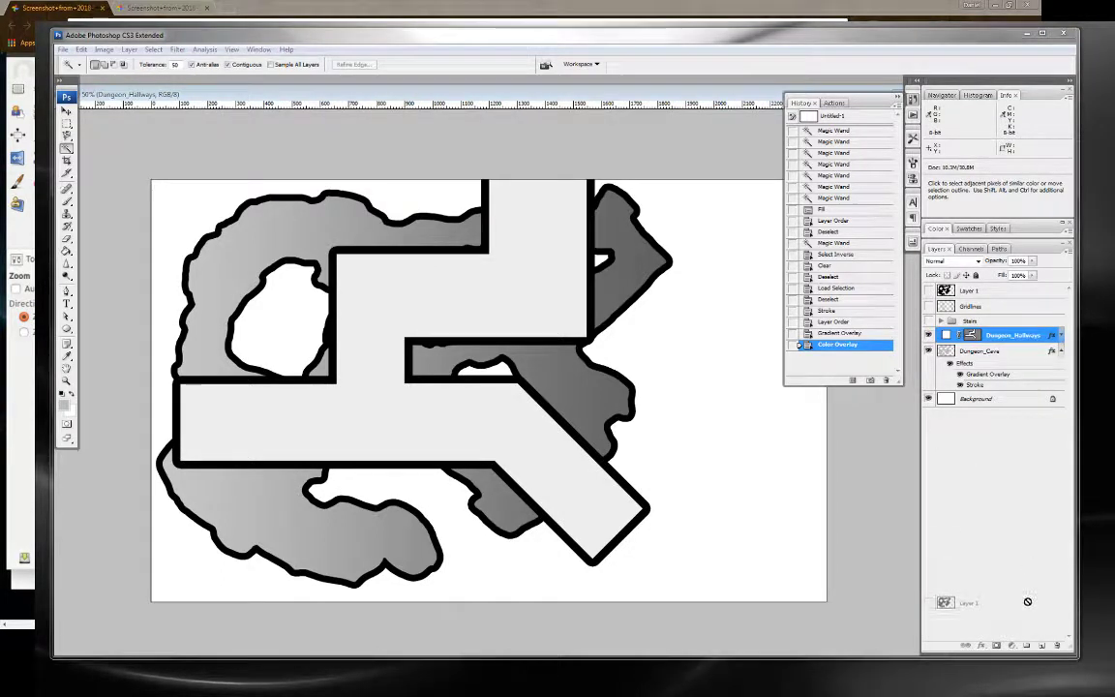
drag(1057, 644, 1057, 645)
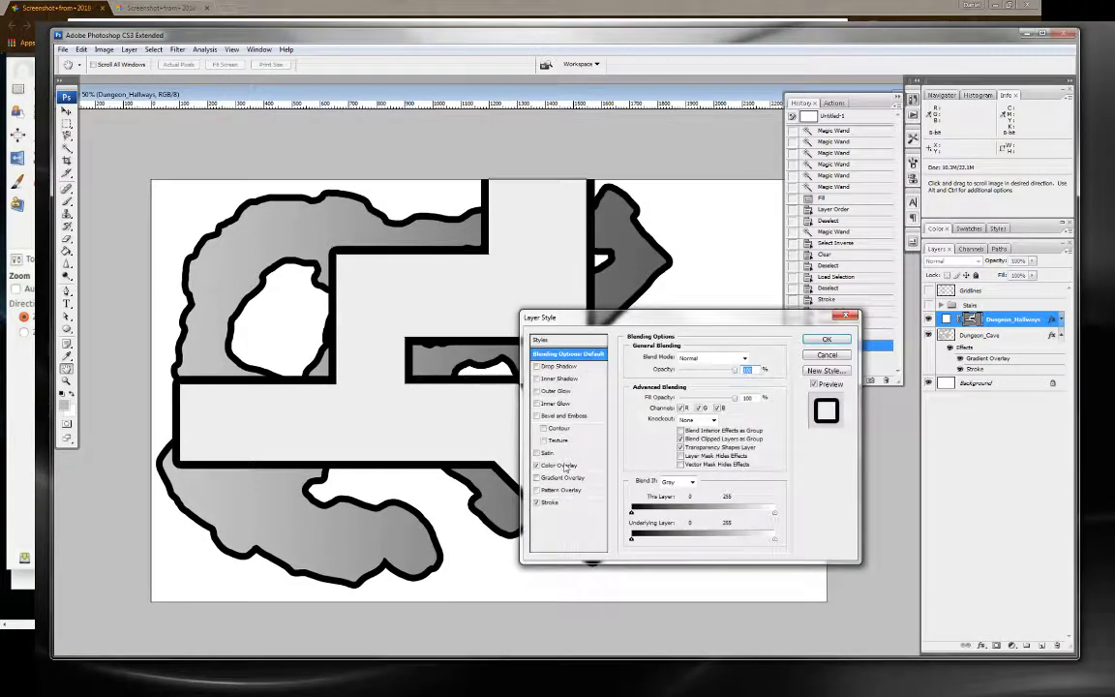
Thin the hallways' stroke and add a 120° drop shadow with adjusted distance, size and opacity.
click(556, 502)
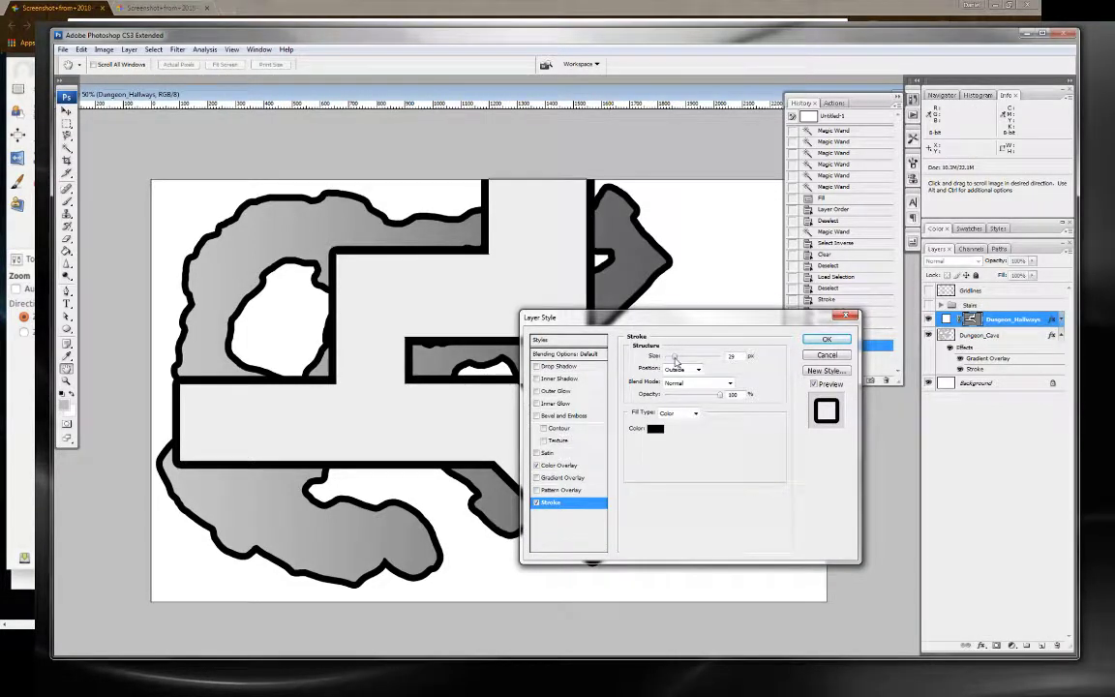
drag(676, 357, 675, 358)
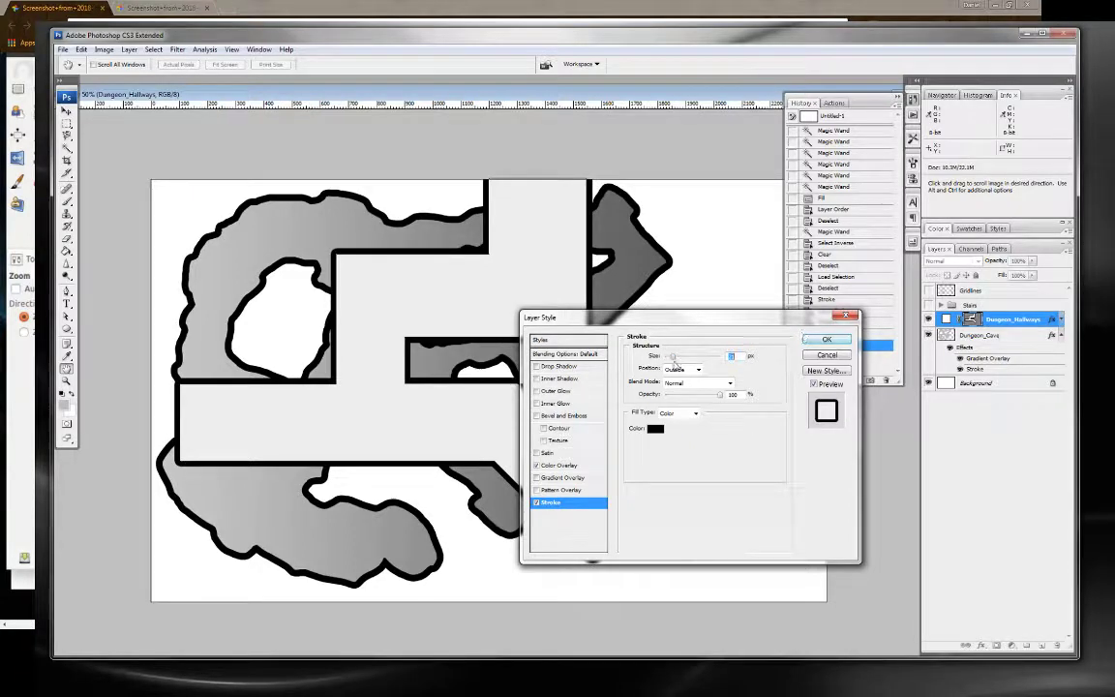
click(560, 366)
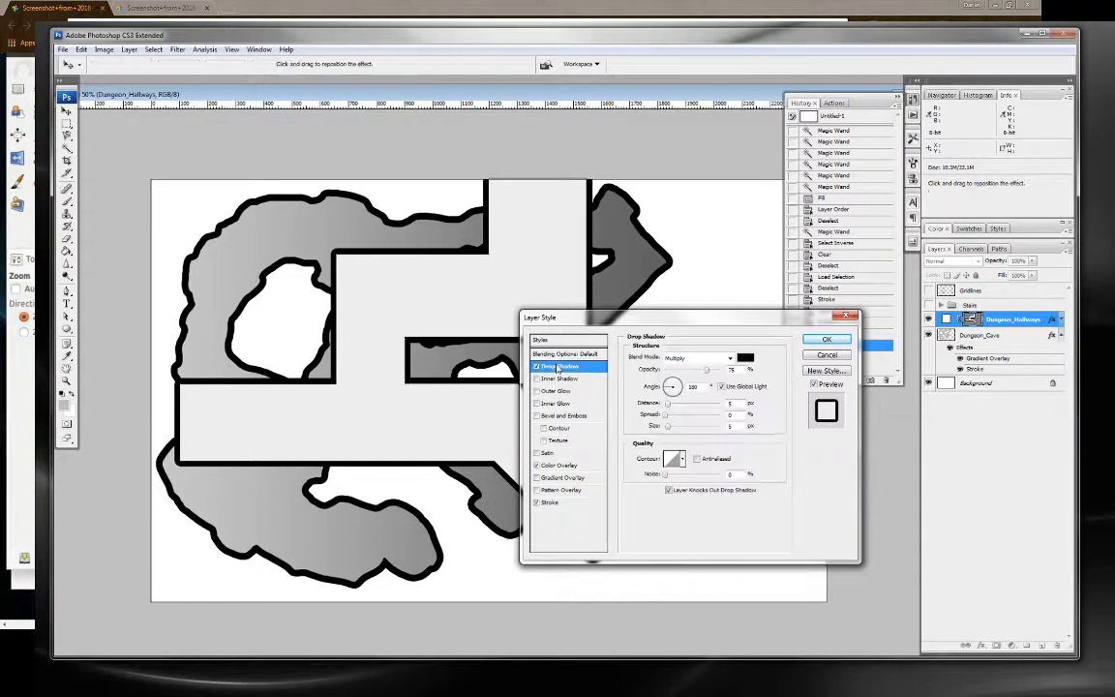
drag(668, 386, 668, 408)
mouse_move(668, 407)
mouse_down()
mouse_move(681, 407)
mouse_move(681, 429)
mouse_up()
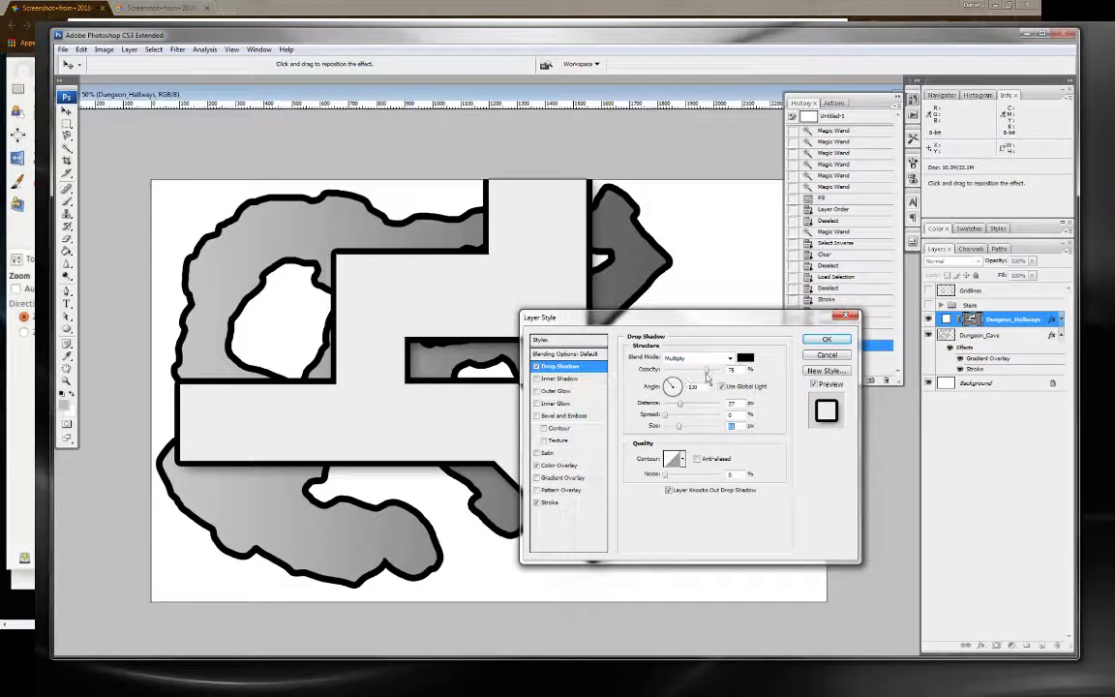
mouse_move(707, 371)
mouse_down()
mouse_move(724, 376)
mouse_move(692, 410)
mouse_up()
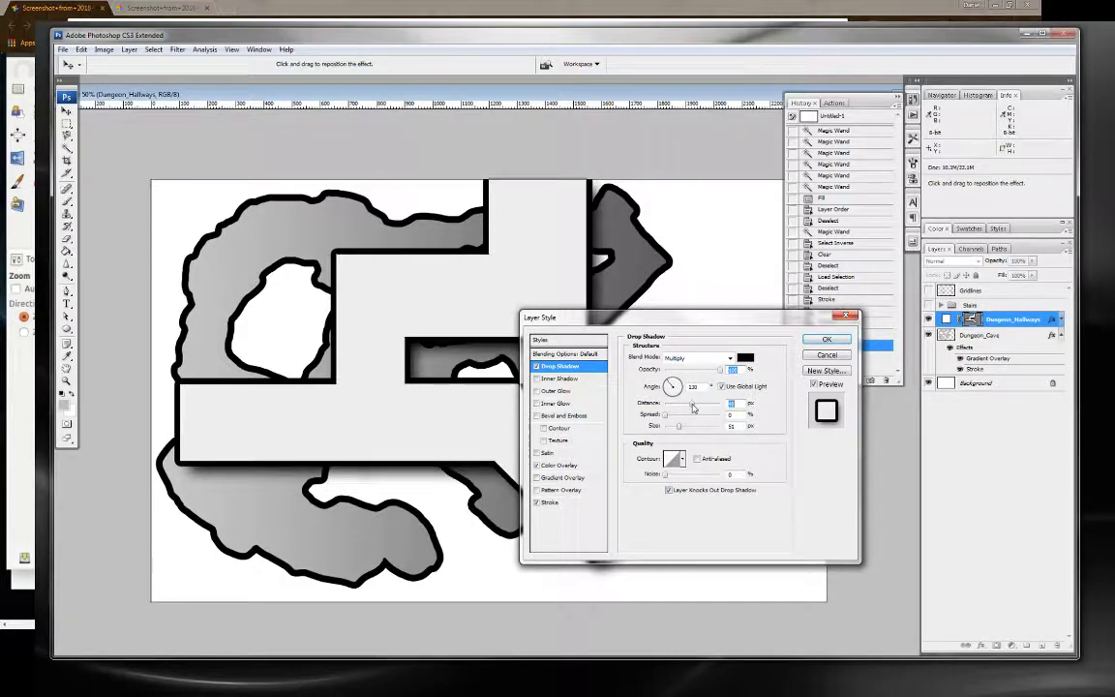
Apply the hallways' drop shadow, show Gridlines, and give its dots a 3 px white stroke.
click(827, 339)
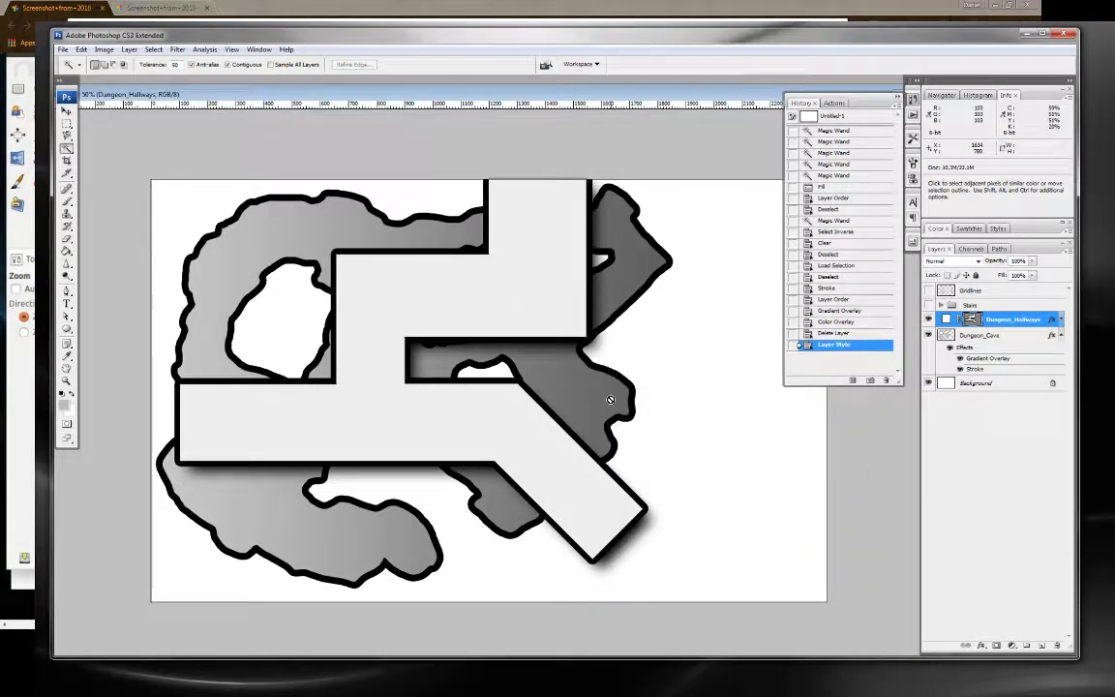
click(928, 291)
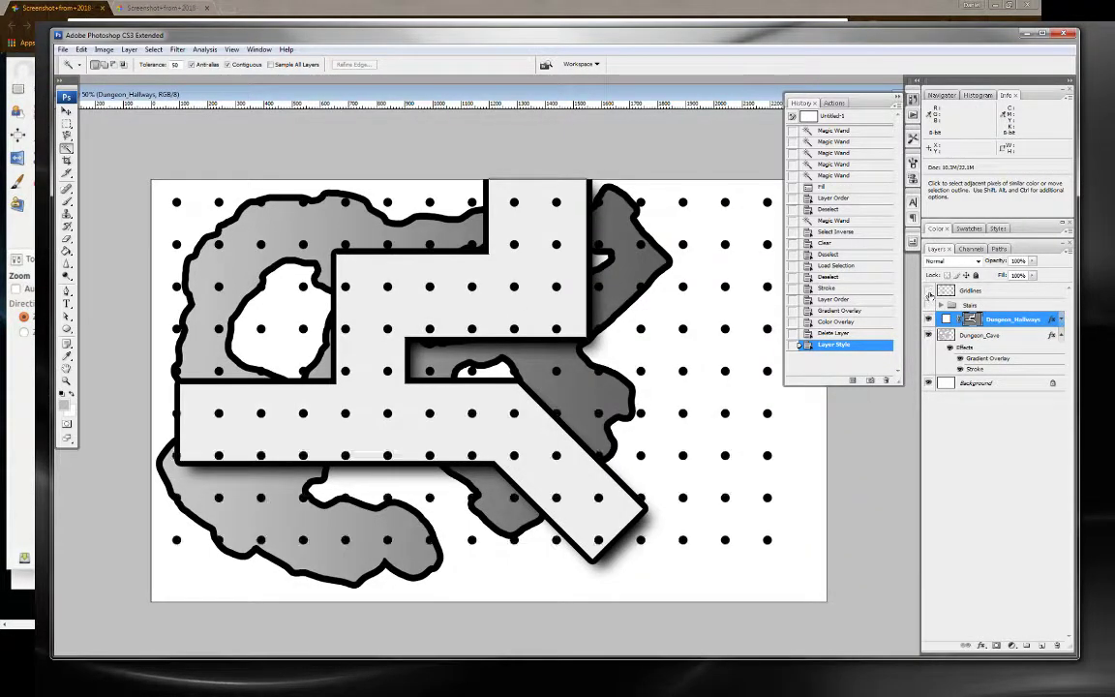
double_click(1007, 290)
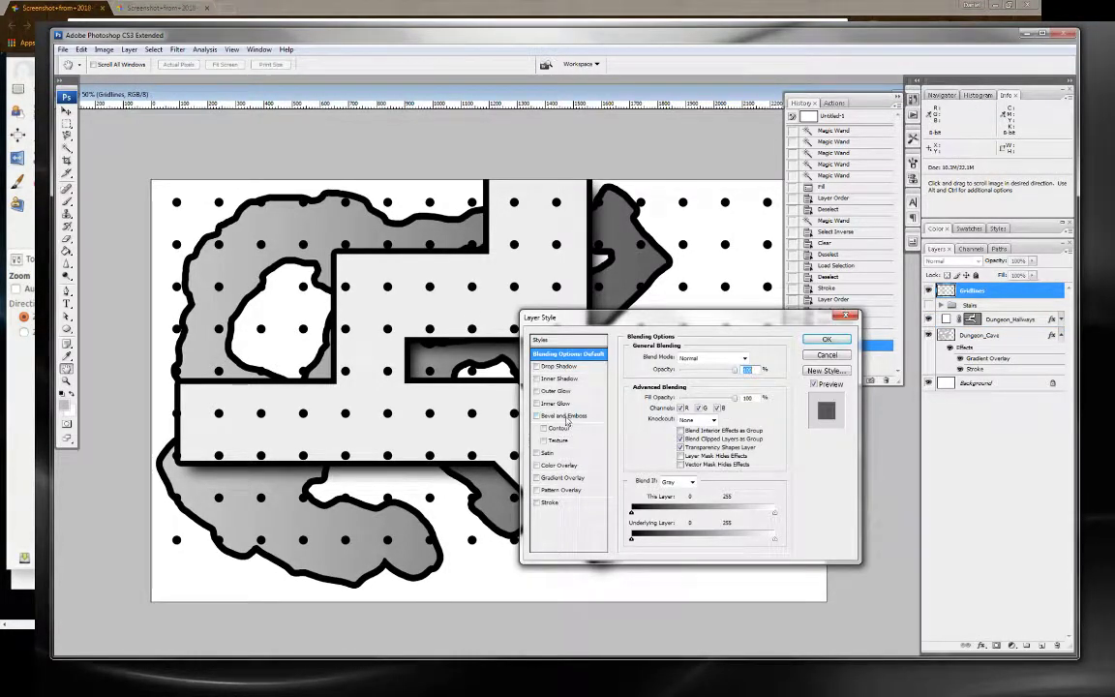
click(549, 502)
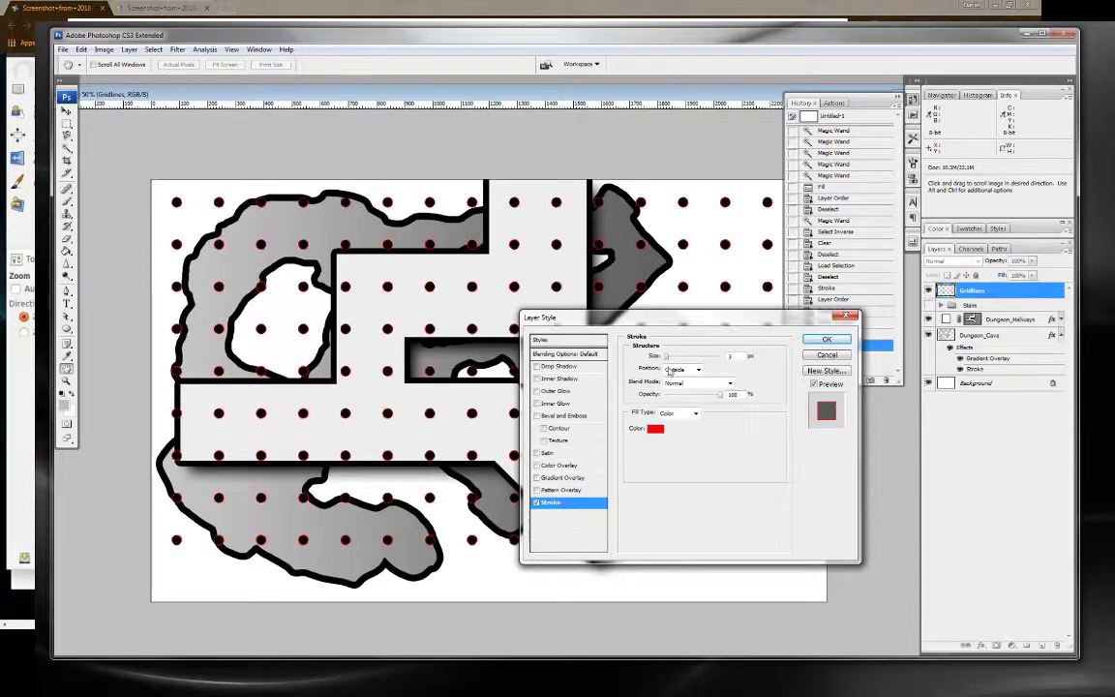
click(655, 428)
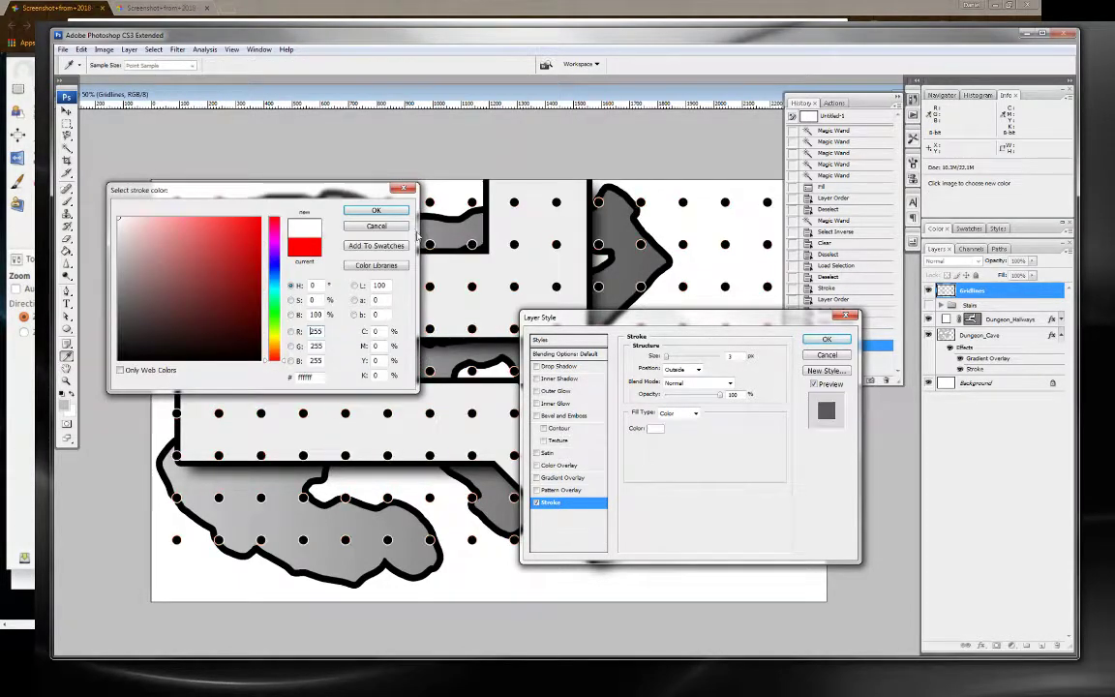
key(Return)
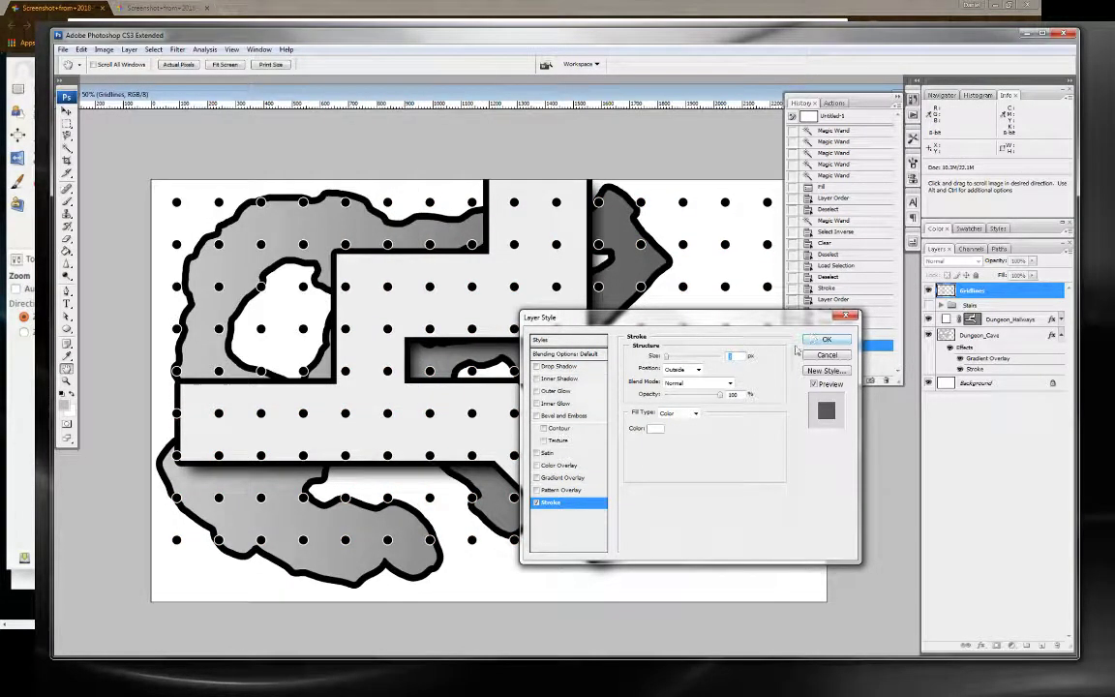
click(827, 340)
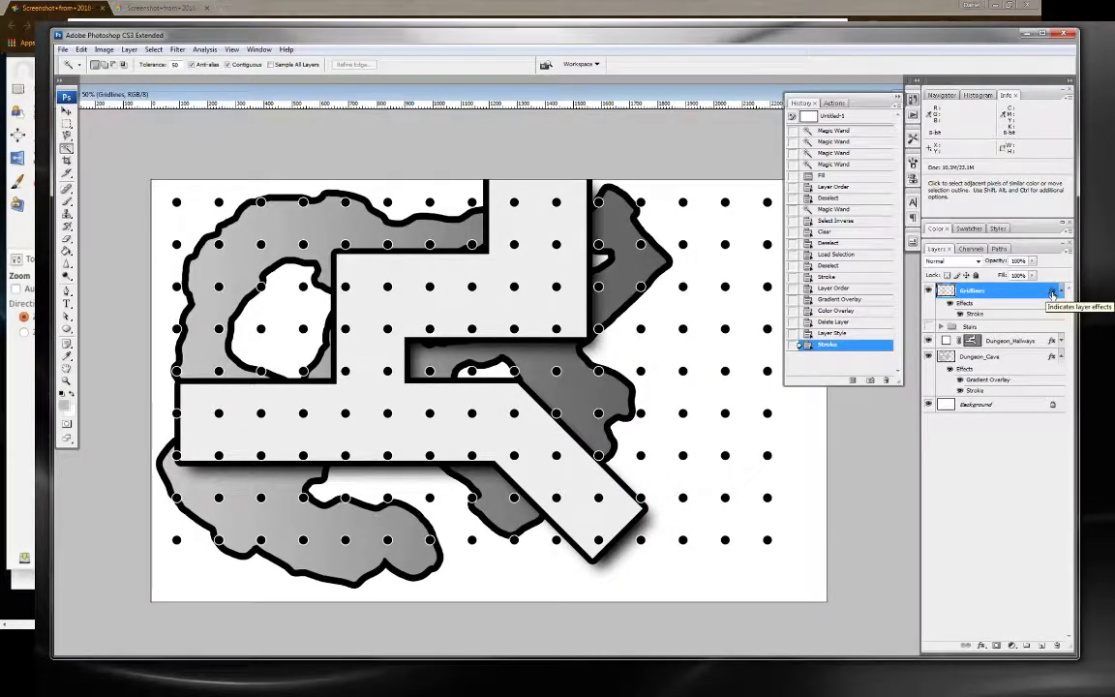
Set the Gridlines stroke to Inside position with Darken blending and a smaller size.
double_click(1052, 294)
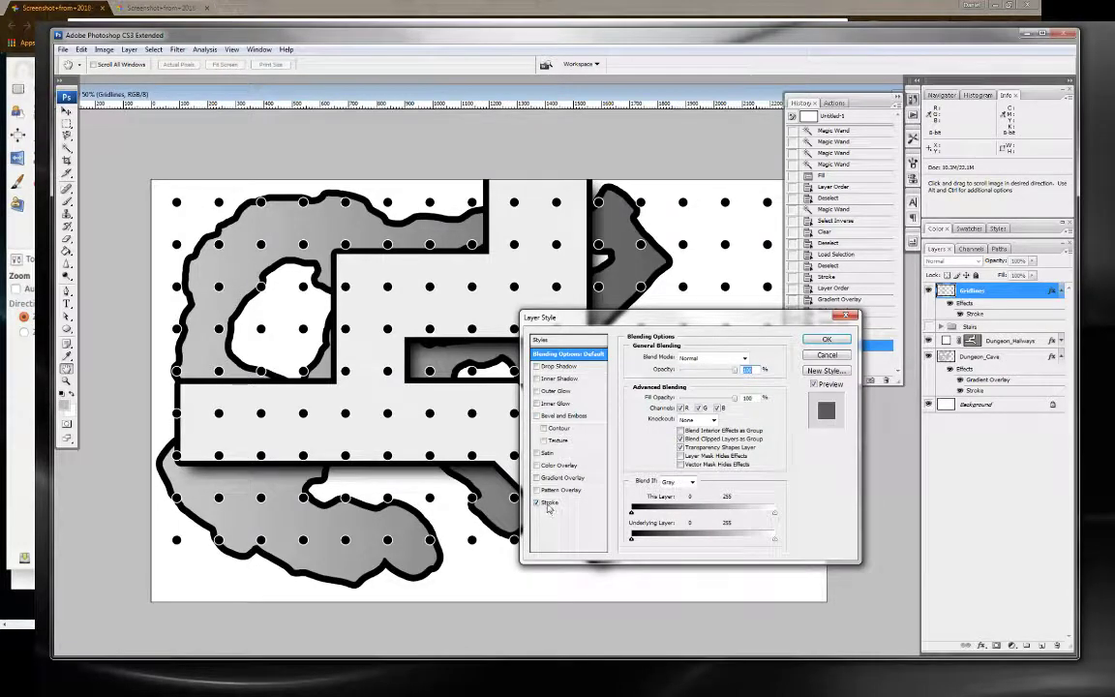
click(549, 503)
click(697, 368)
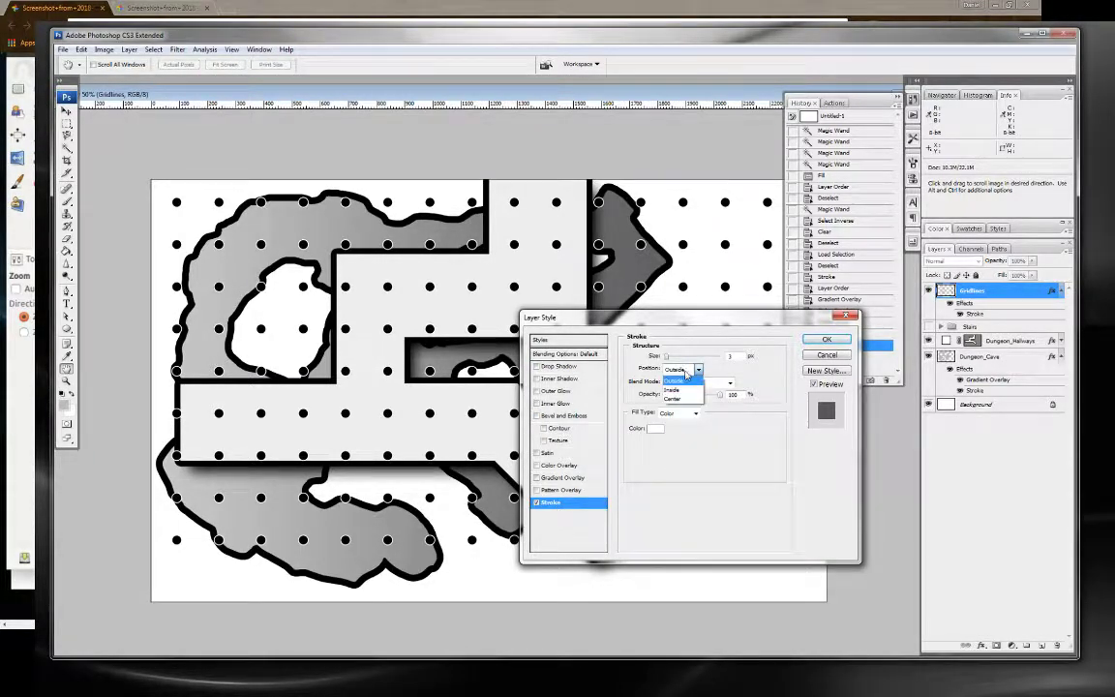
click(677, 391)
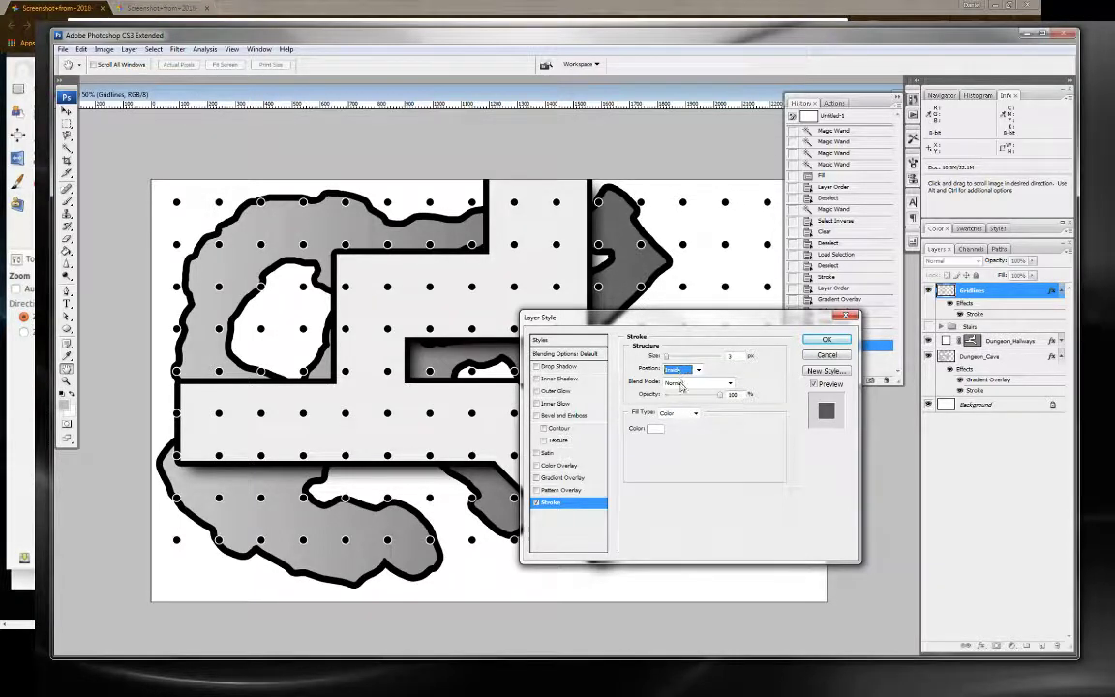
click(682, 383)
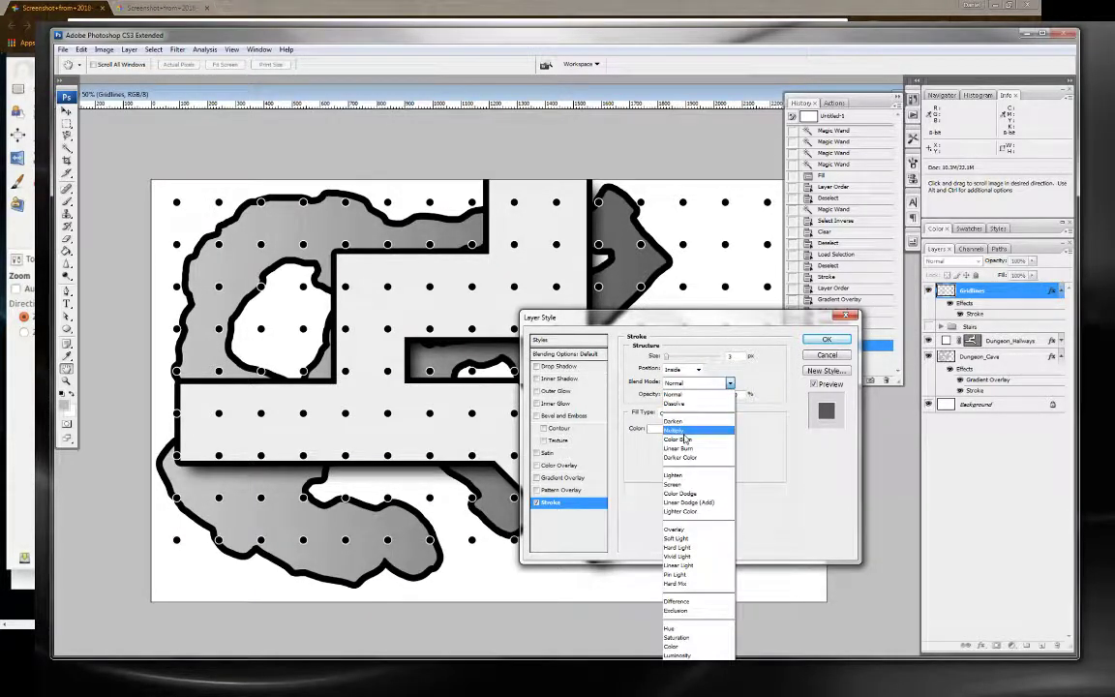
click(681, 420)
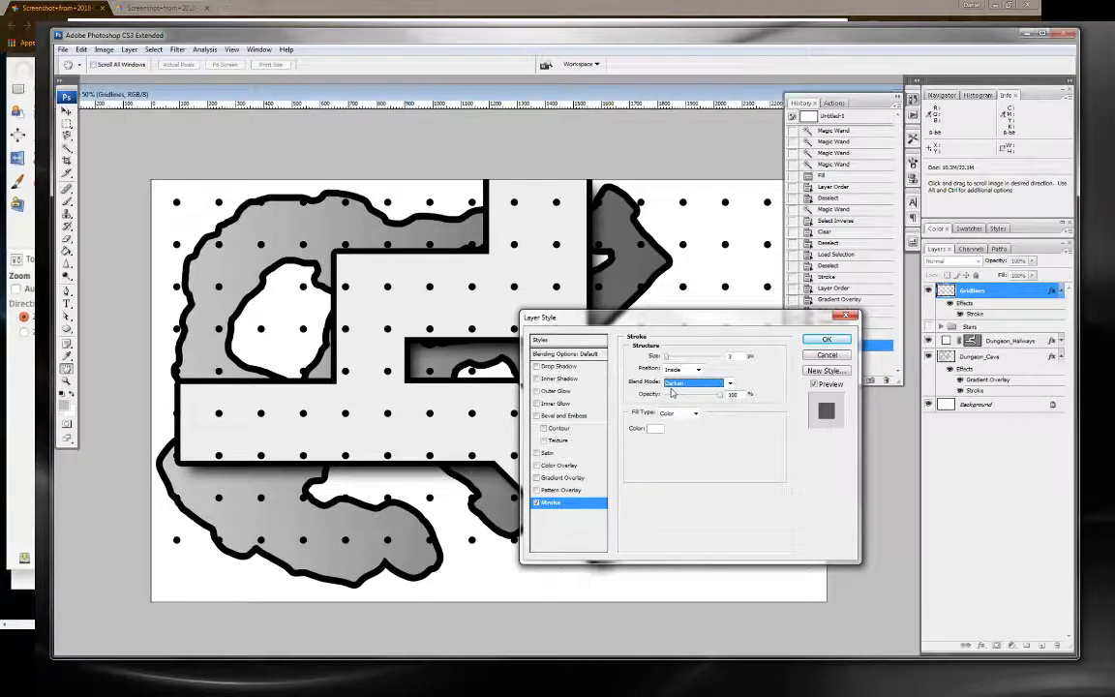
drag(667, 357, 670, 361)
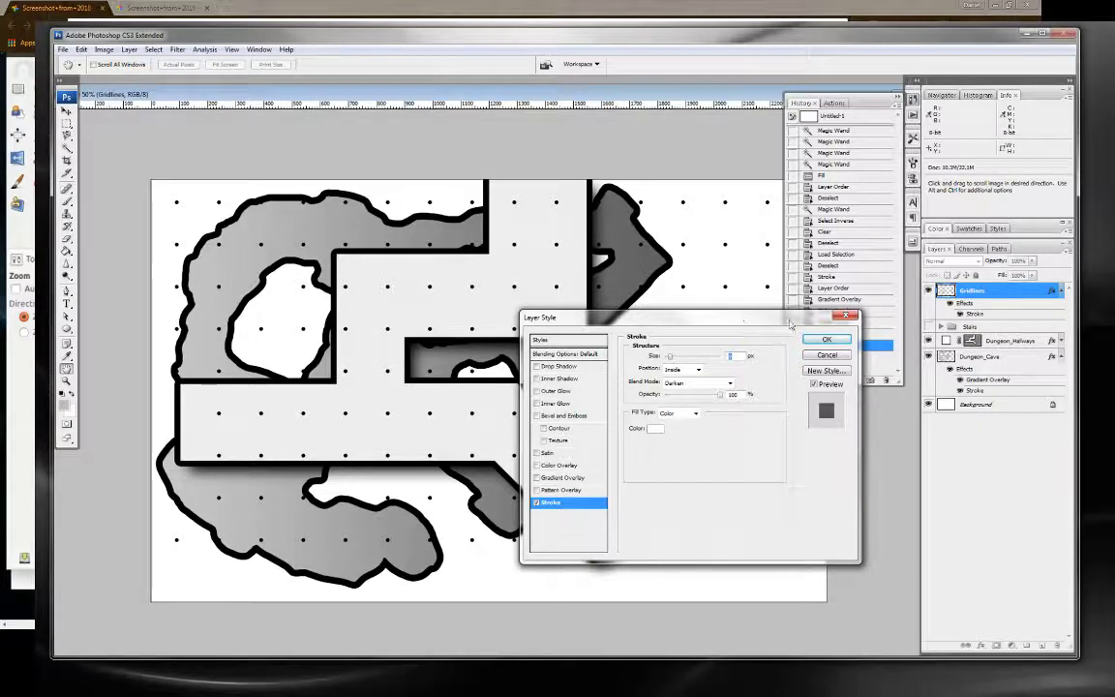
click(823, 341)
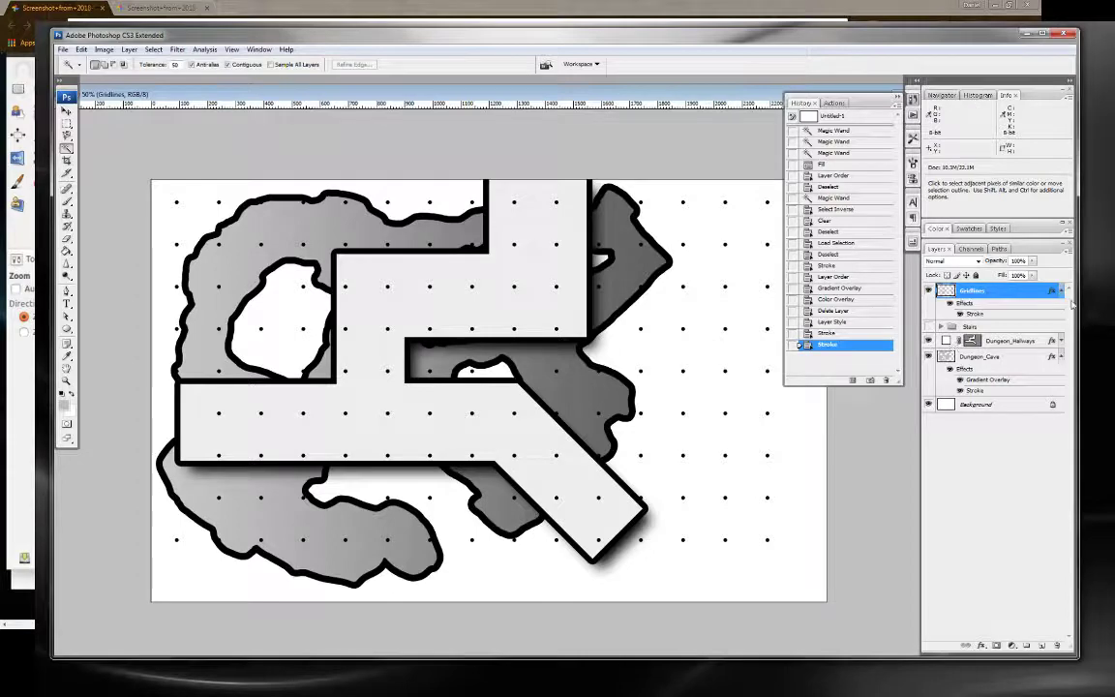
Reopen the Gridlines styles and keep the stroke fill type as plain Color.
double_click(1052, 292)
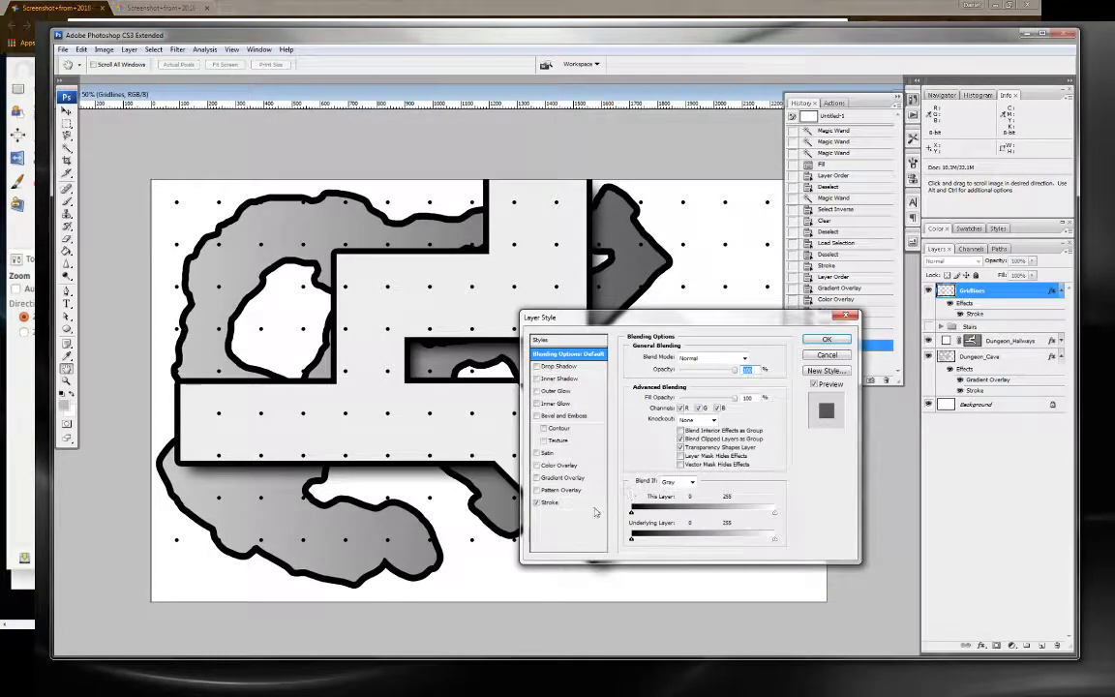
click(552, 503)
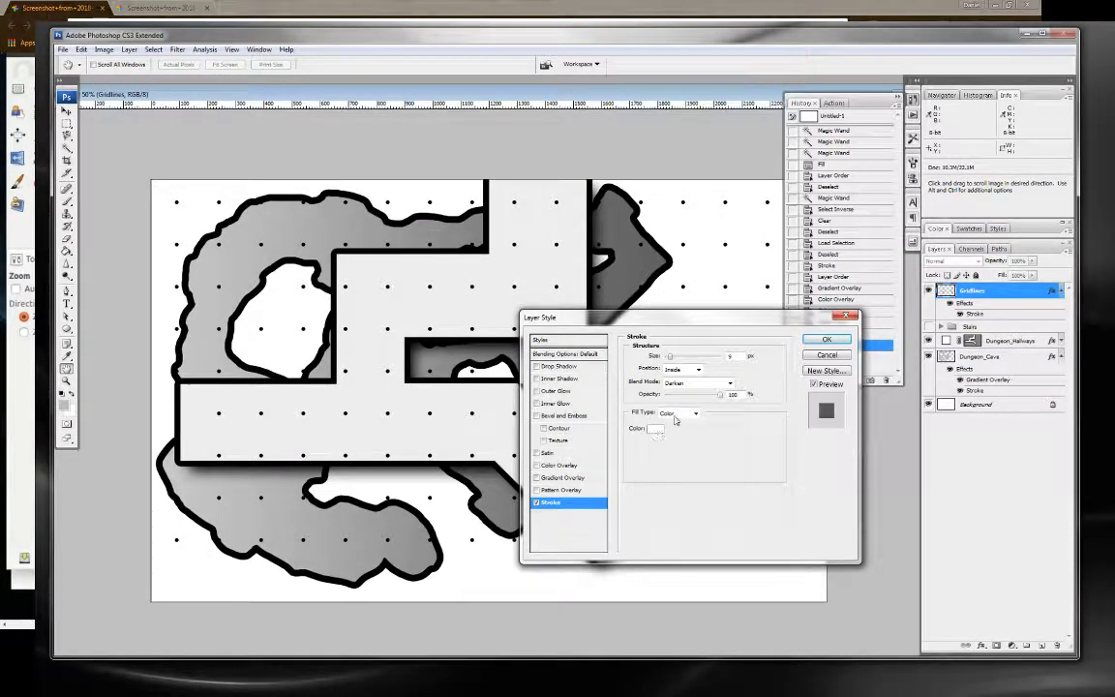
click(678, 413)
click(682, 417)
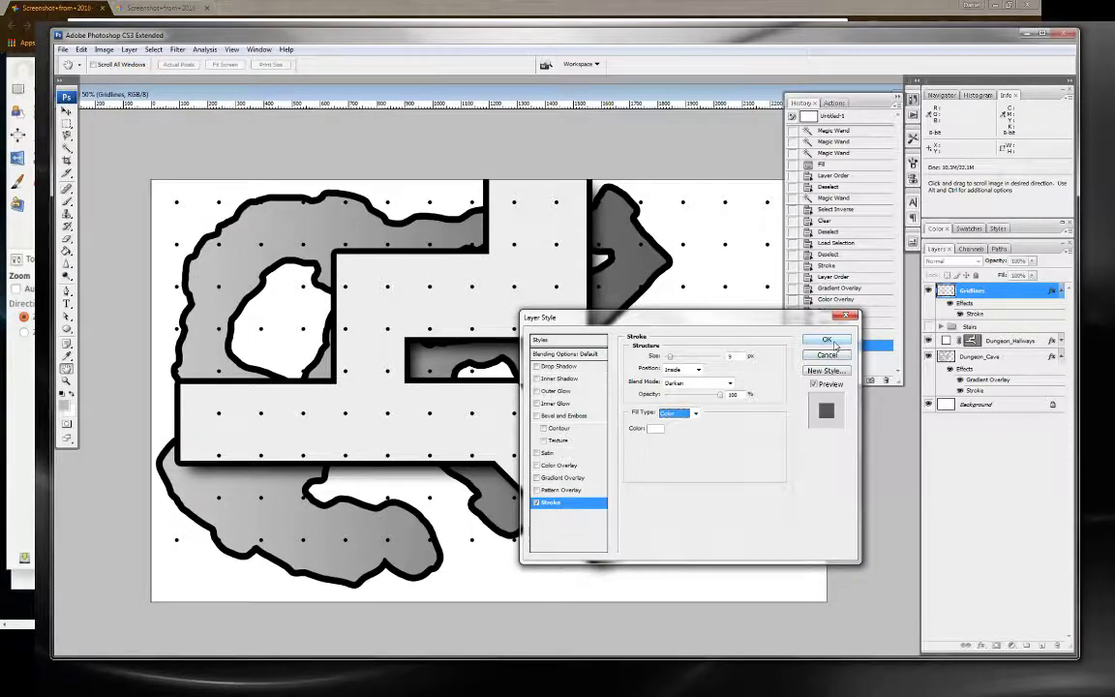
Try a pale yellow Outer Glow, then switch it off and enable Inner Glow instead.
click(558, 390)
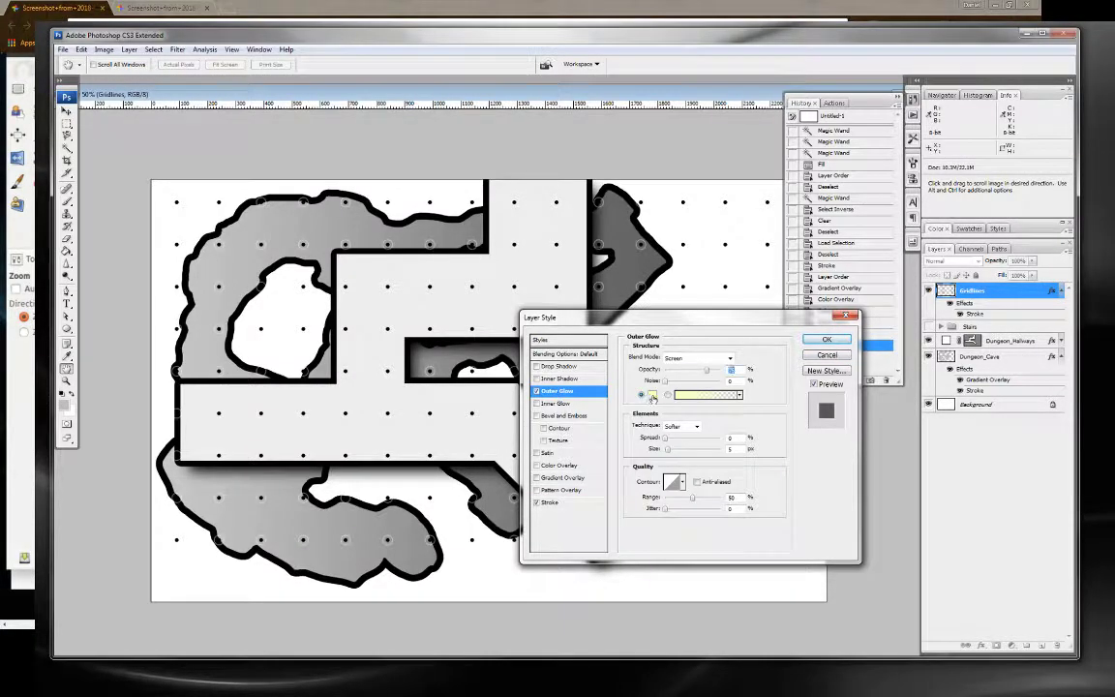
click(653, 395)
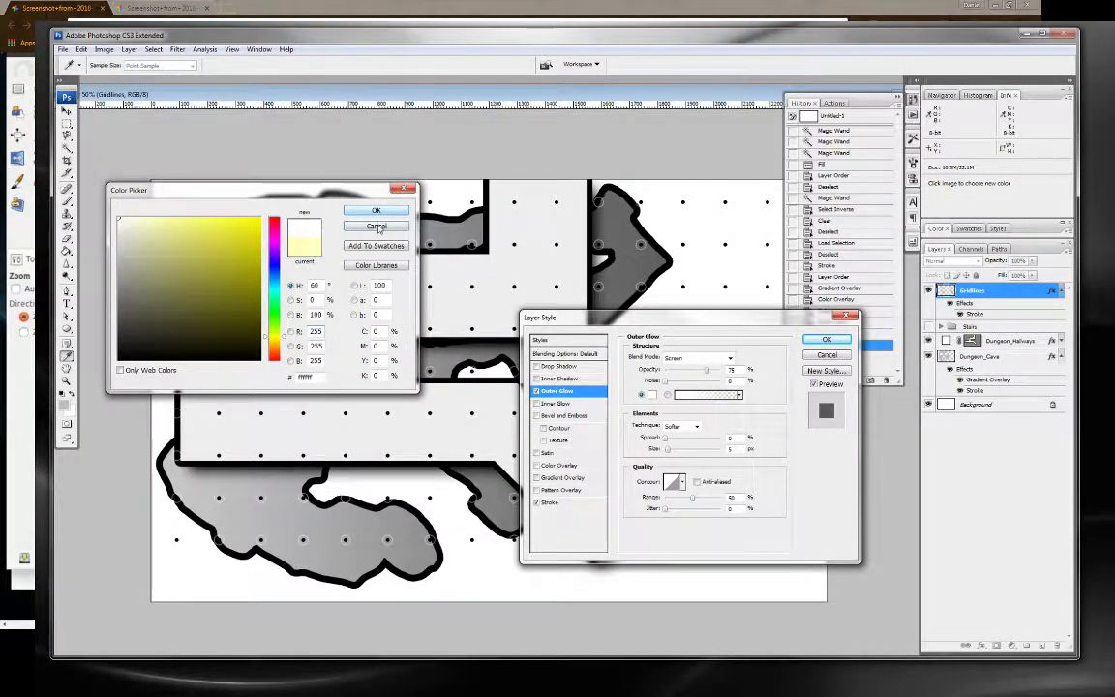
click(377, 212)
click(536, 390)
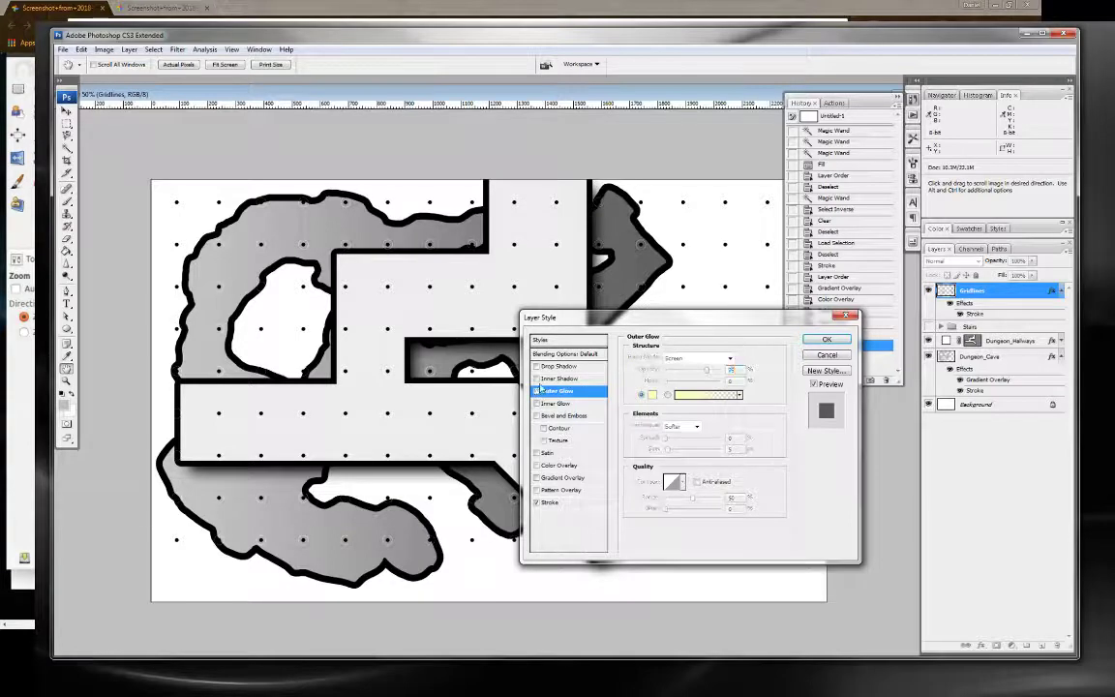
click(536, 402)
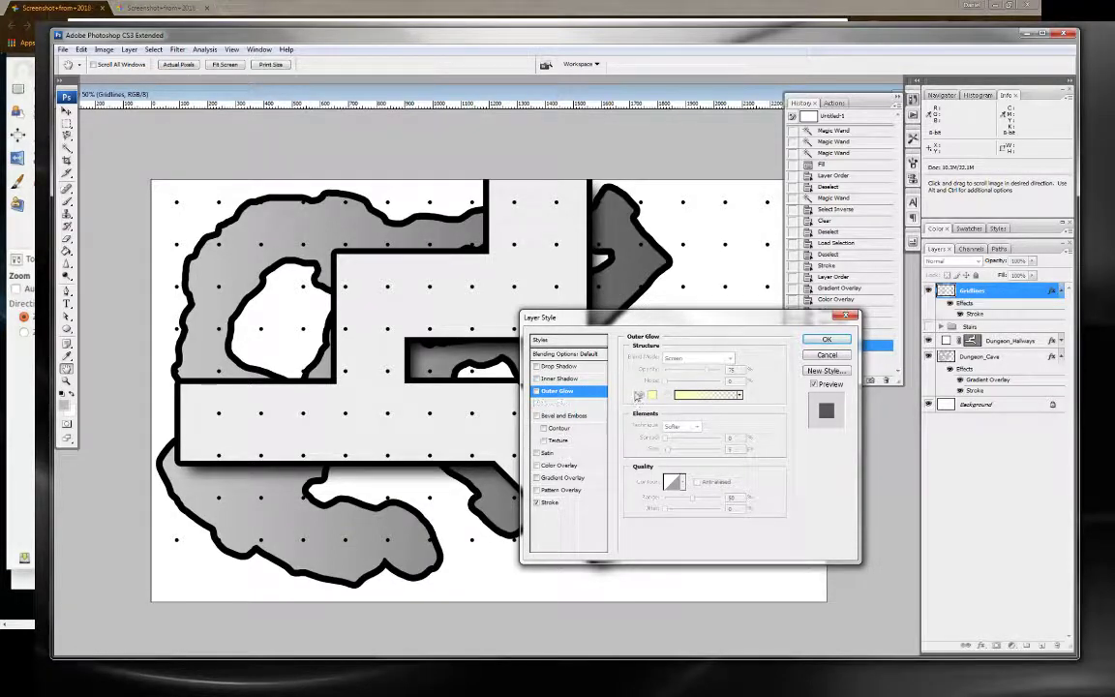
click(557, 403)
Set the Inner Glow to a near-white colour at 100% opacity and adjust its size.
click(651, 394)
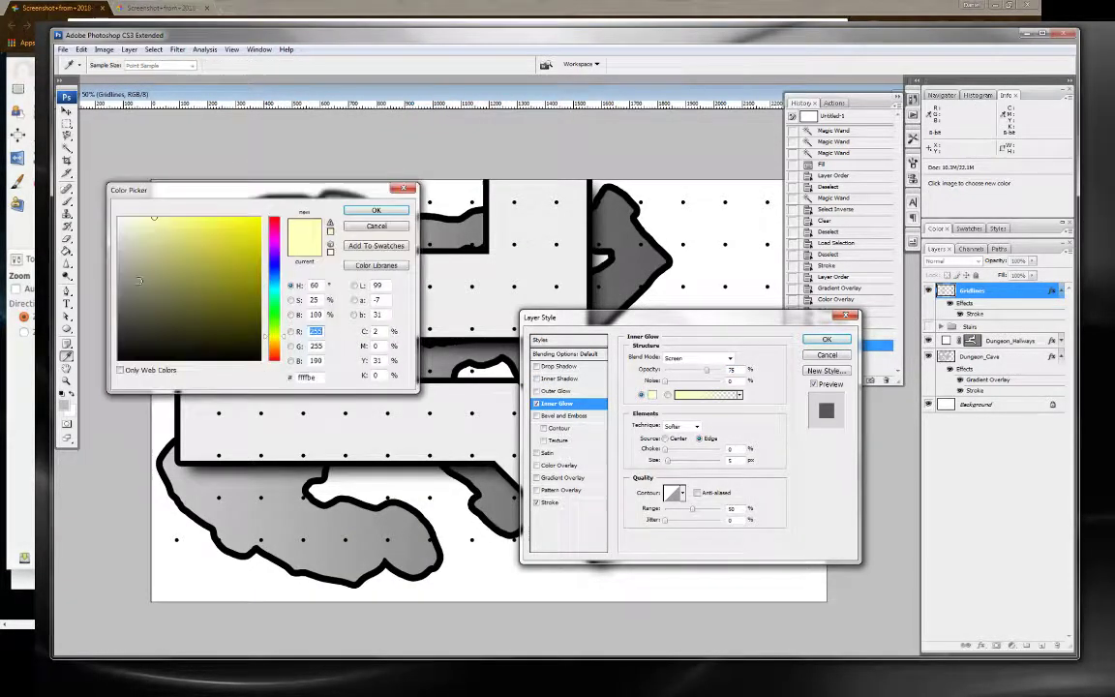
click(373, 211)
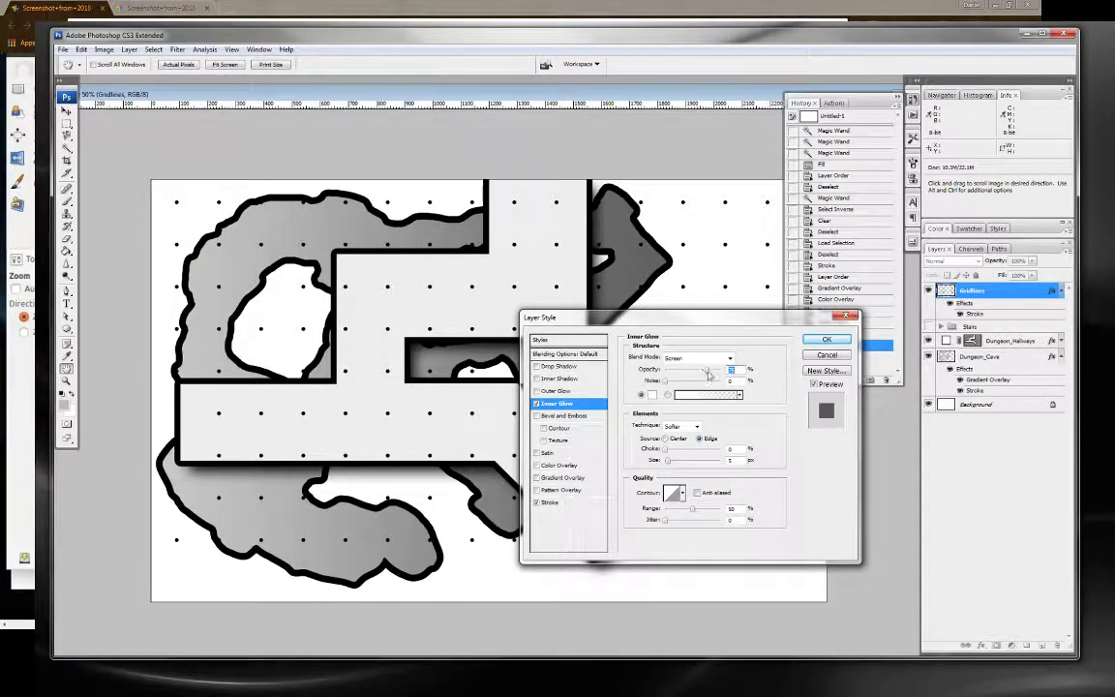
drag(708, 375, 737, 368)
drag(667, 462, 684, 455)
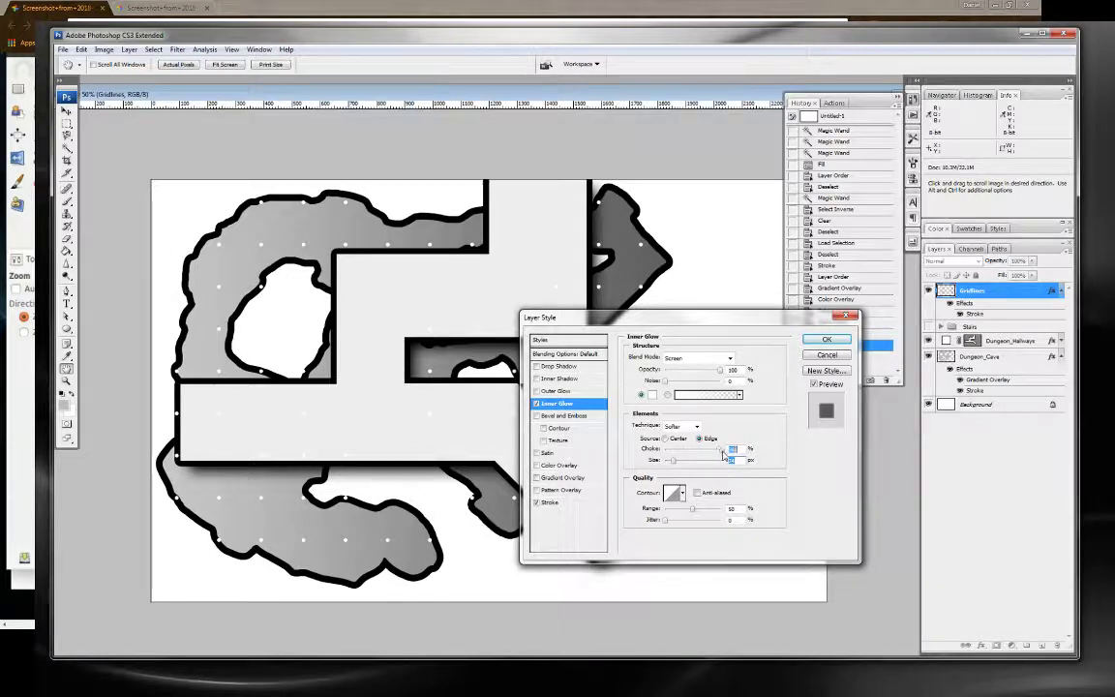
drag(674, 462, 672, 465)
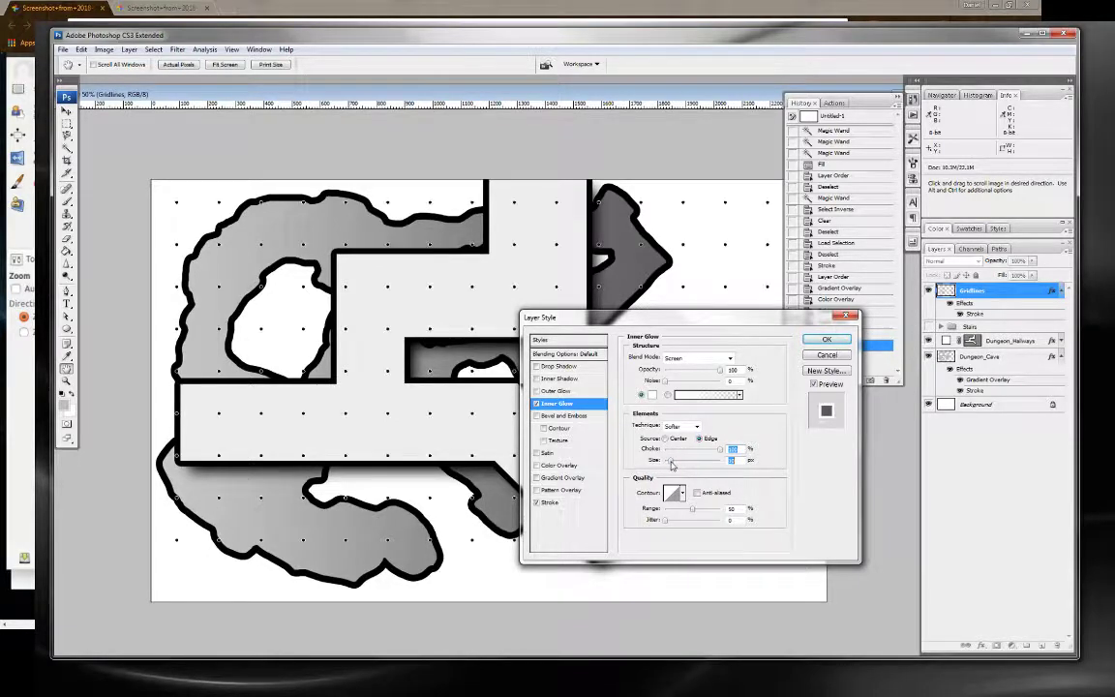
Thin the stroke to 1 px, shrink the inner glow, apply, and collapse History.
click(550, 502)
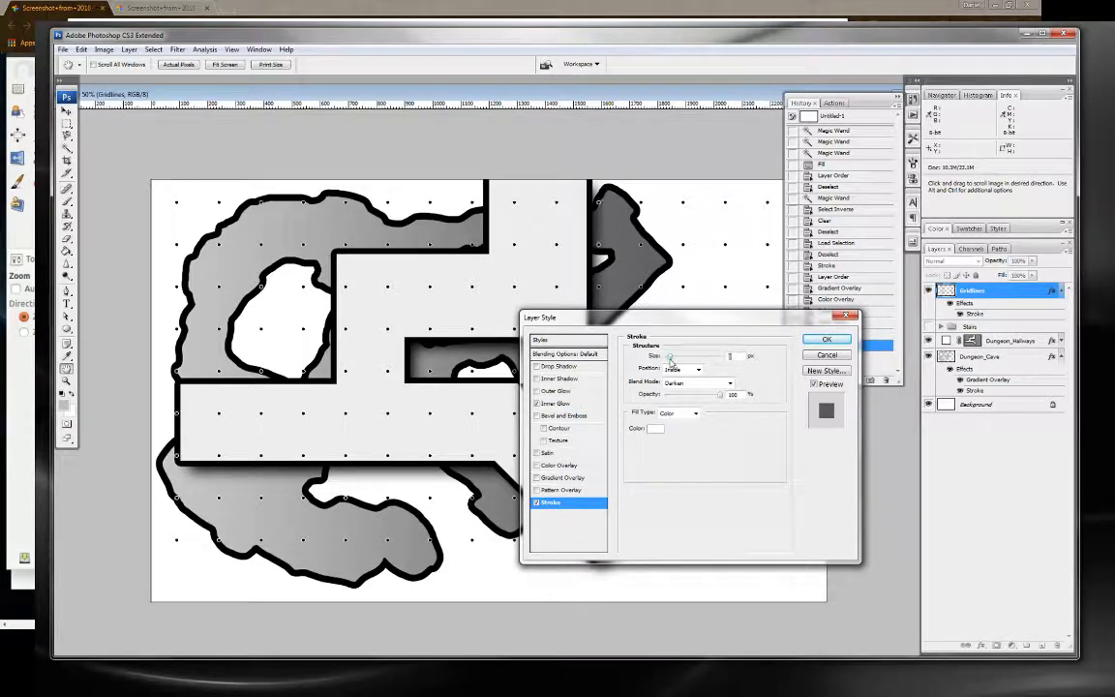
drag(671, 361, 666, 362)
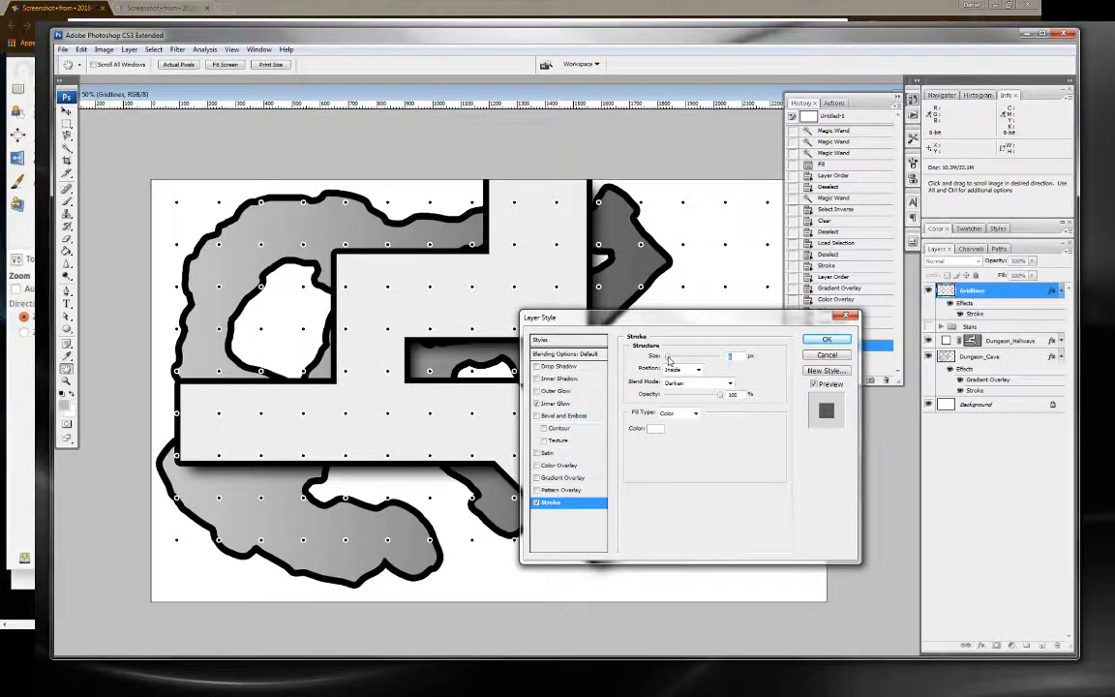
click(556, 405)
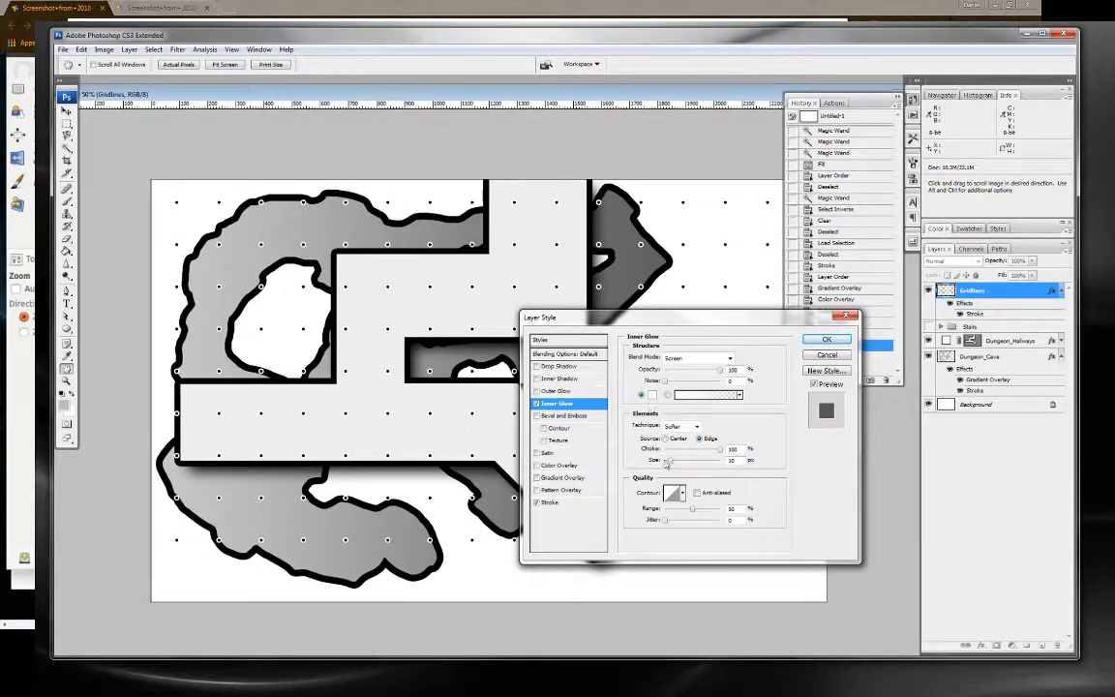
drag(670, 464, 670, 466)
click(827, 340)
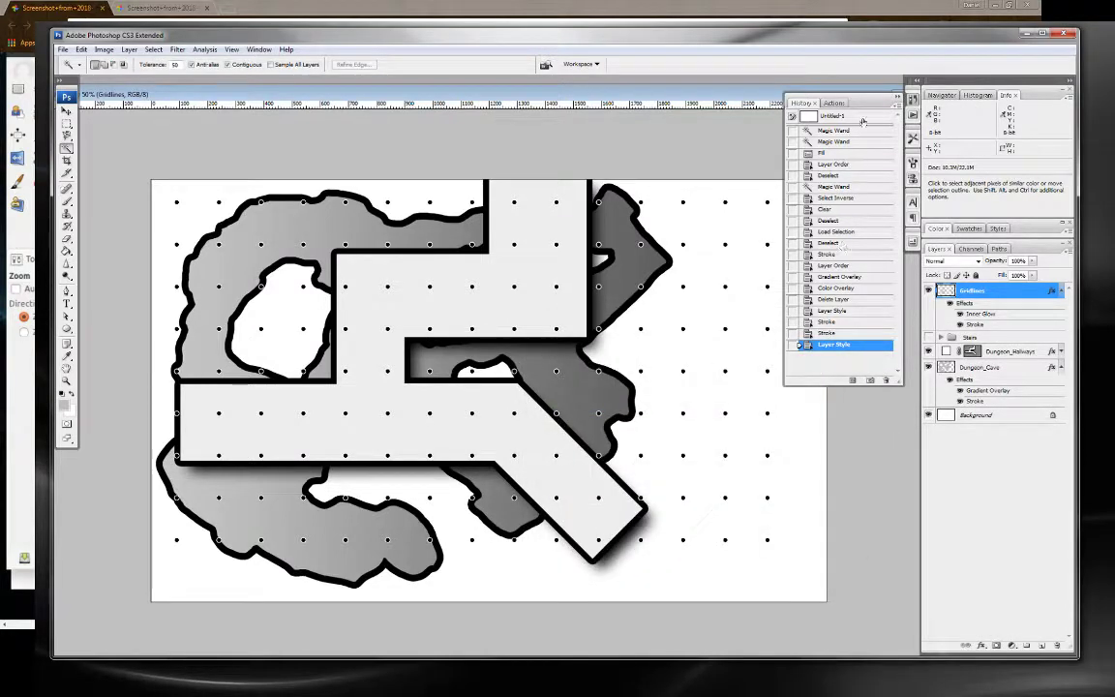
click(670, 178)
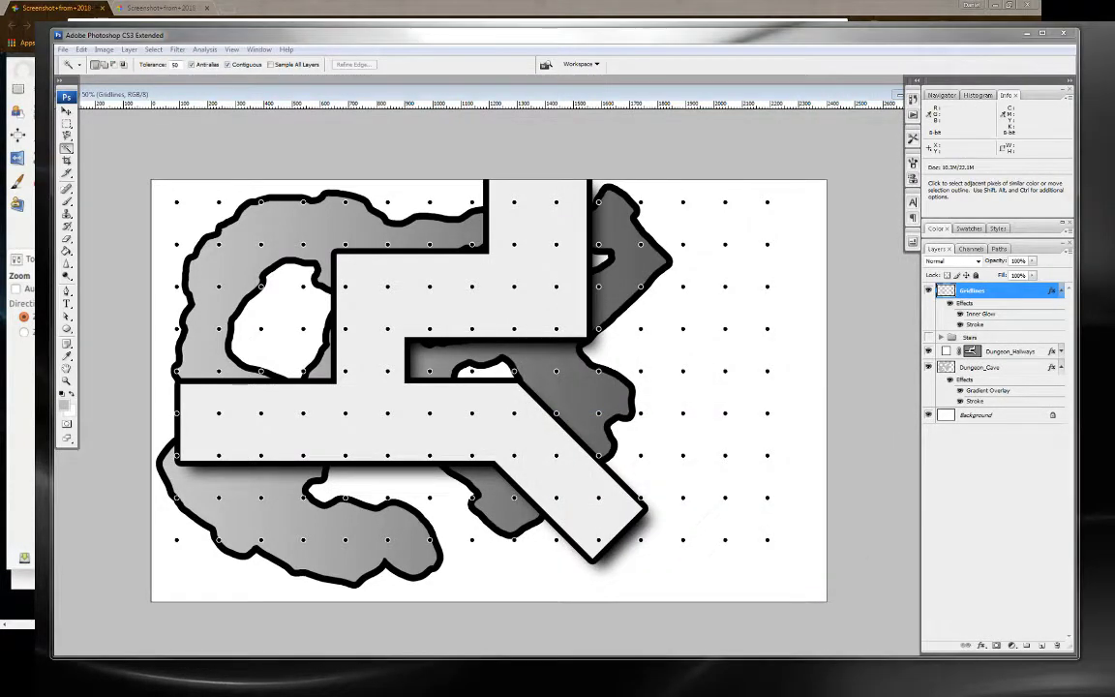